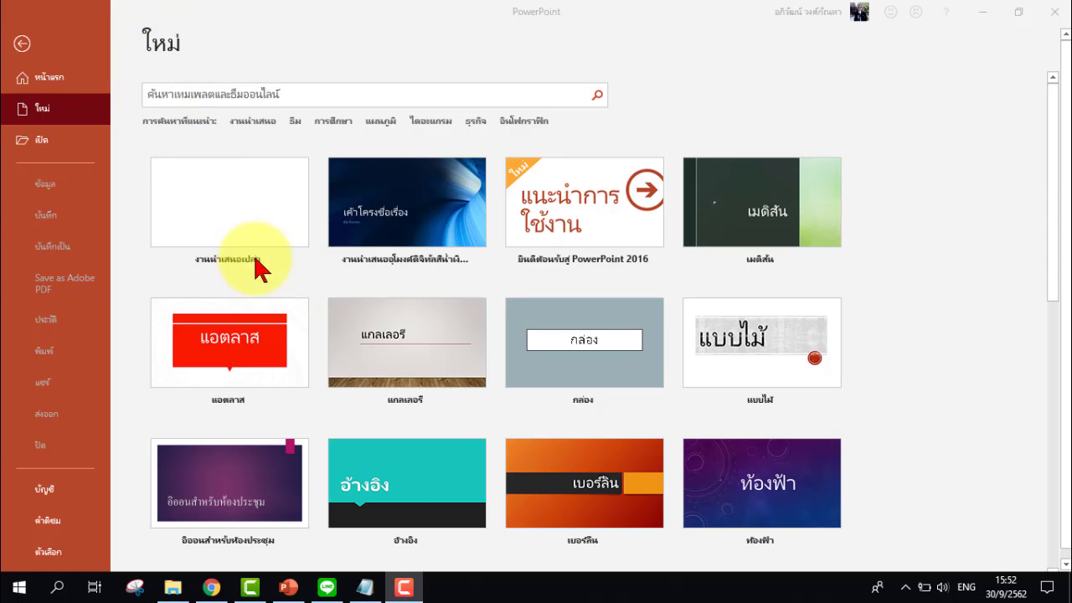
# Start a new presentation from the Blank Presentation template
pyautogui.click(235, 217)
pyautogui.click(236, 218)
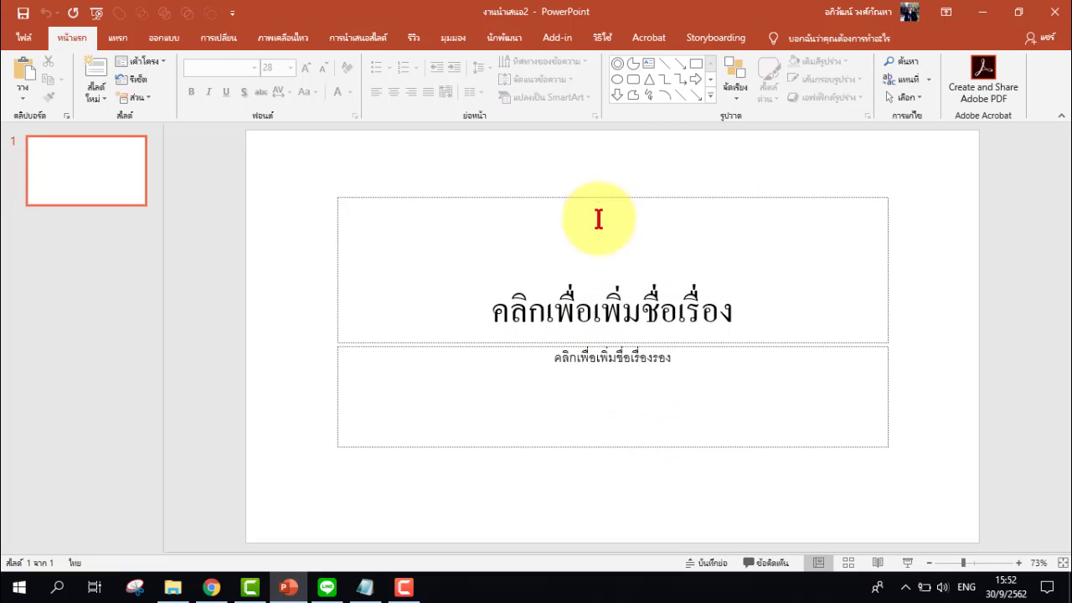
# Set a custom A4 (210x297 mm) portrait slide size, choosing Ensure Fit for existing content
pyautogui.click(166, 39)
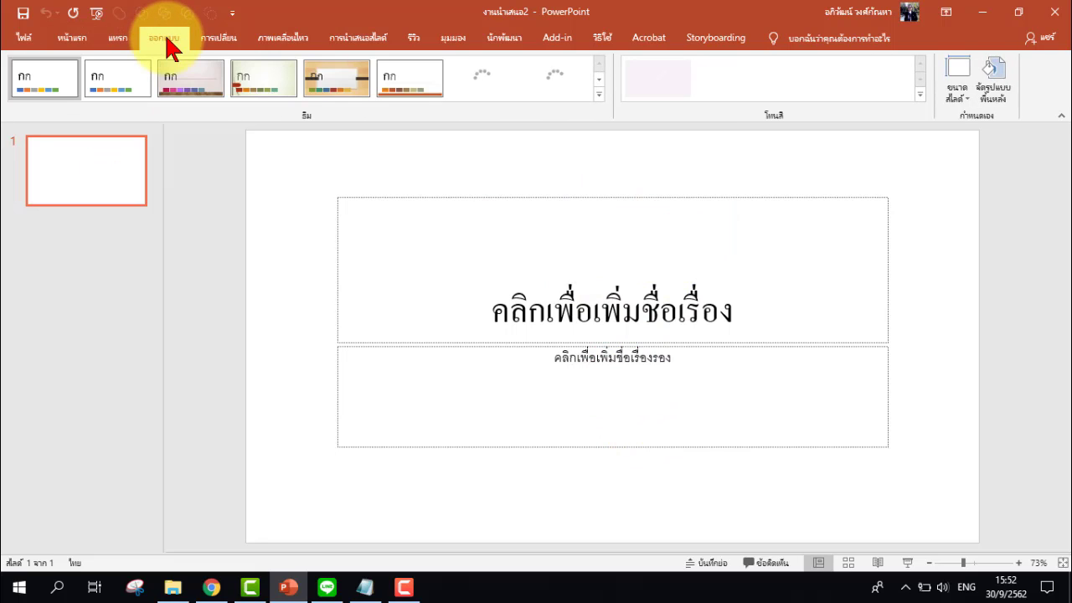
pyautogui.click(961, 98)
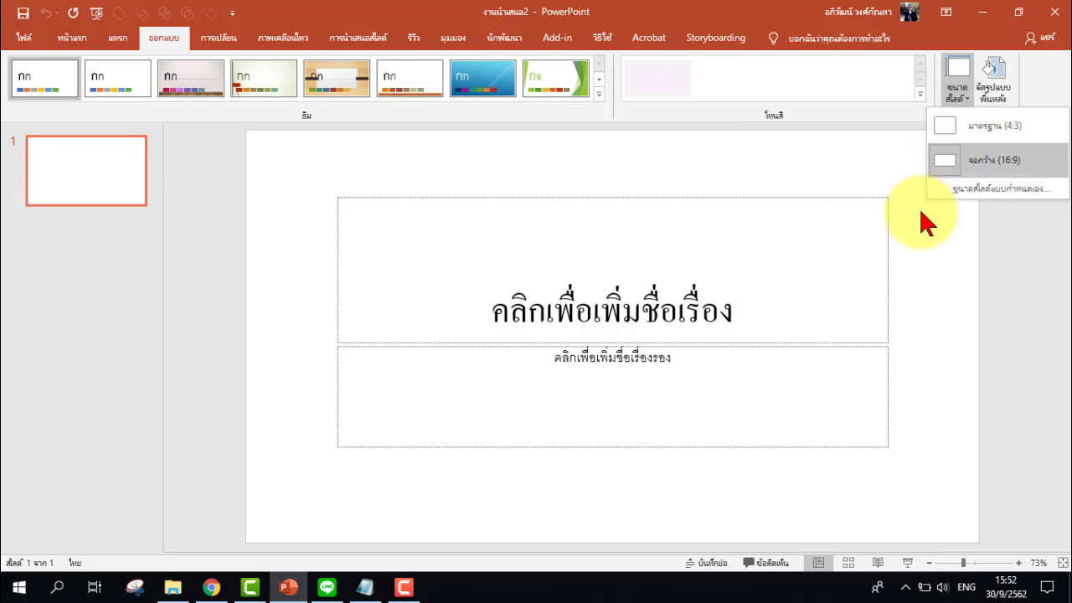
pyautogui.click(1010, 187)
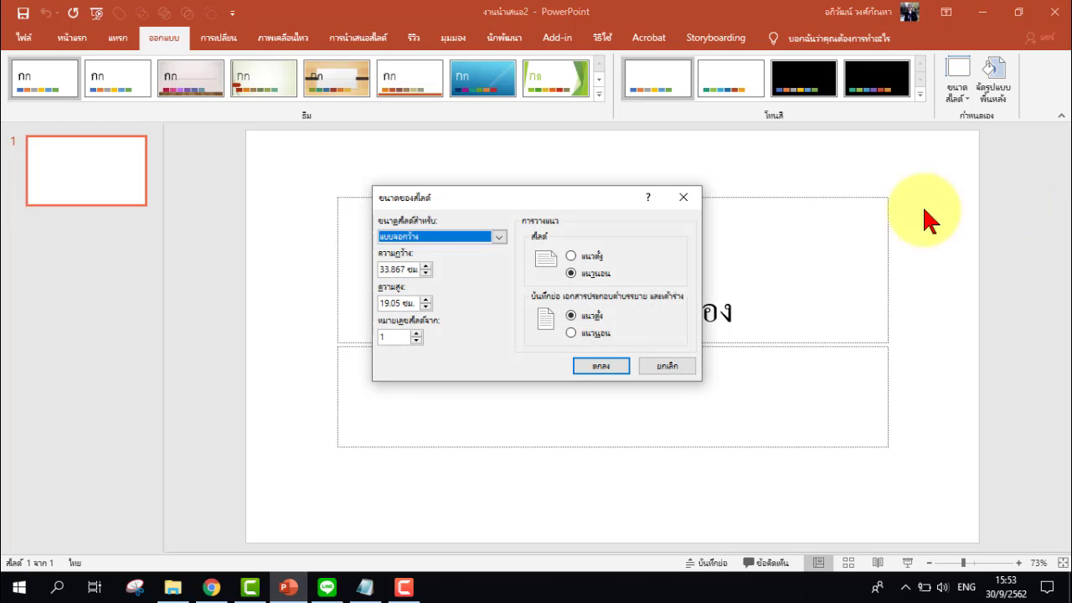
pyautogui.click(474, 245)
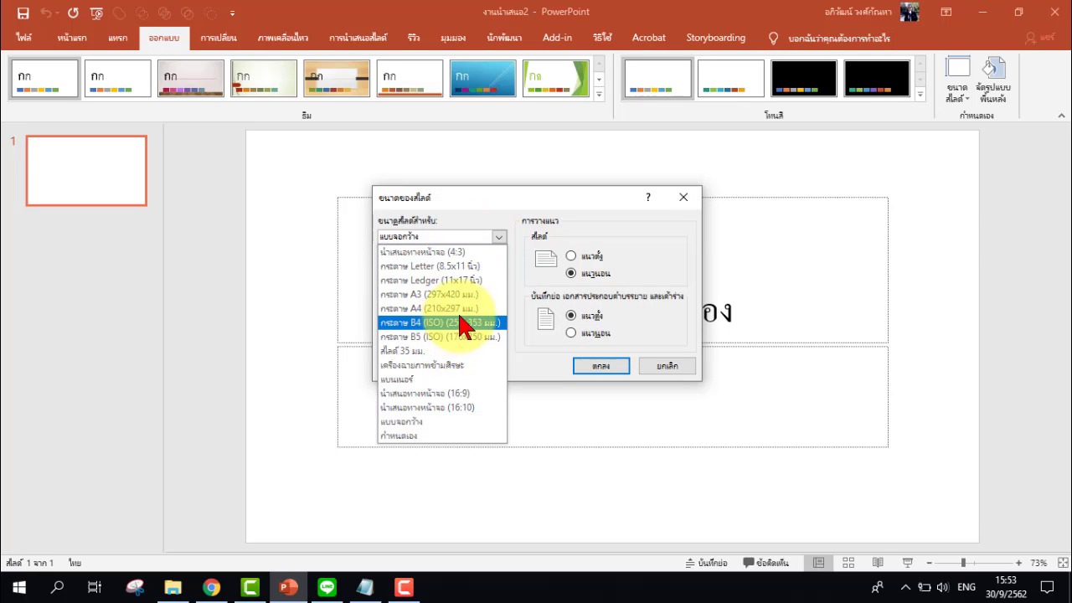
pyautogui.click(467, 310)
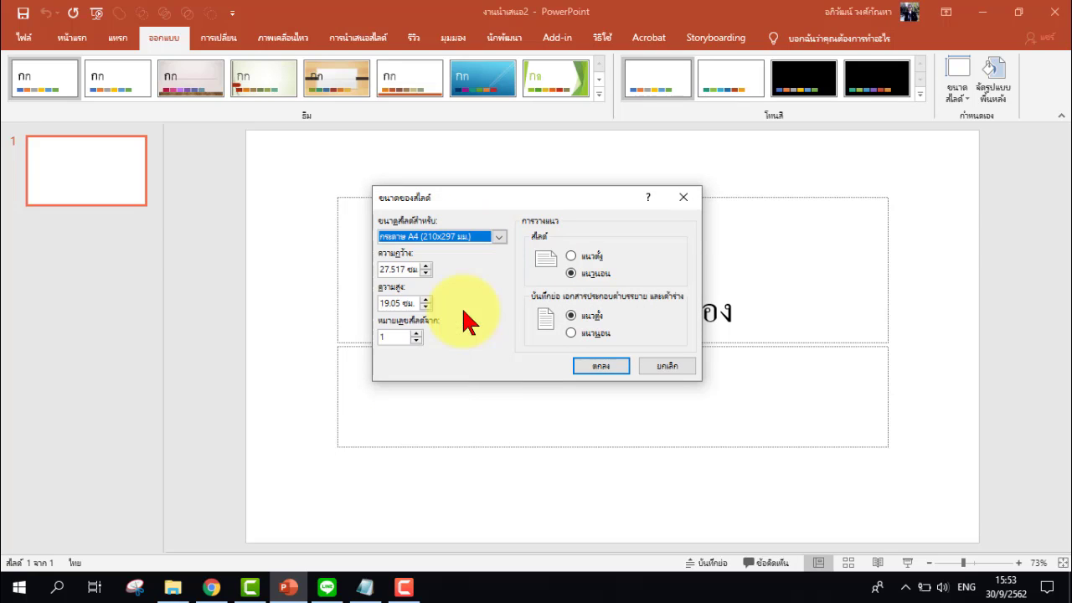
pyautogui.click(589, 265)
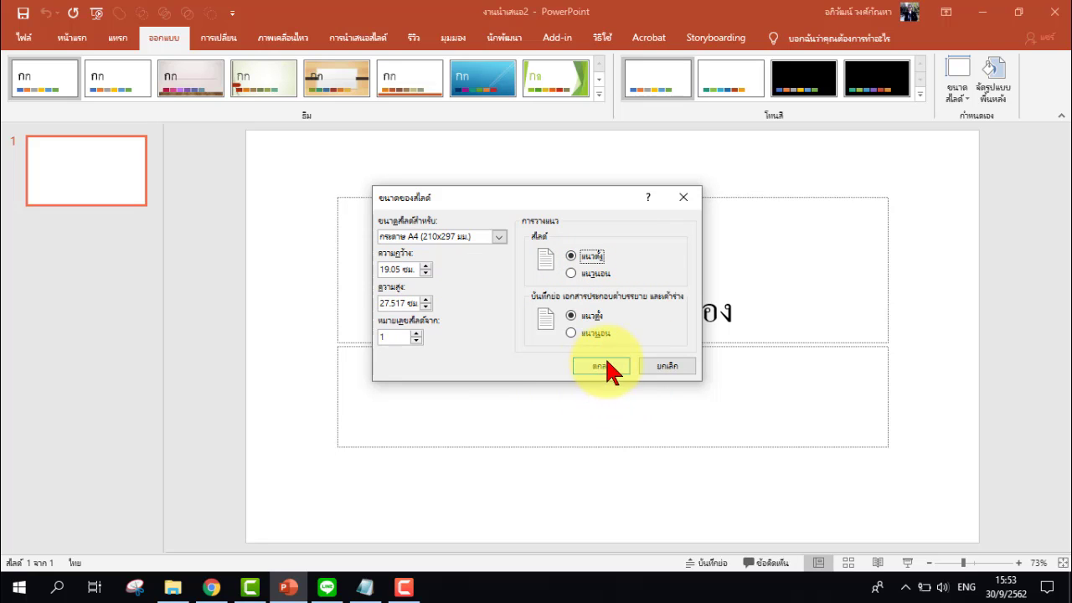
pyautogui.click(600, 367)
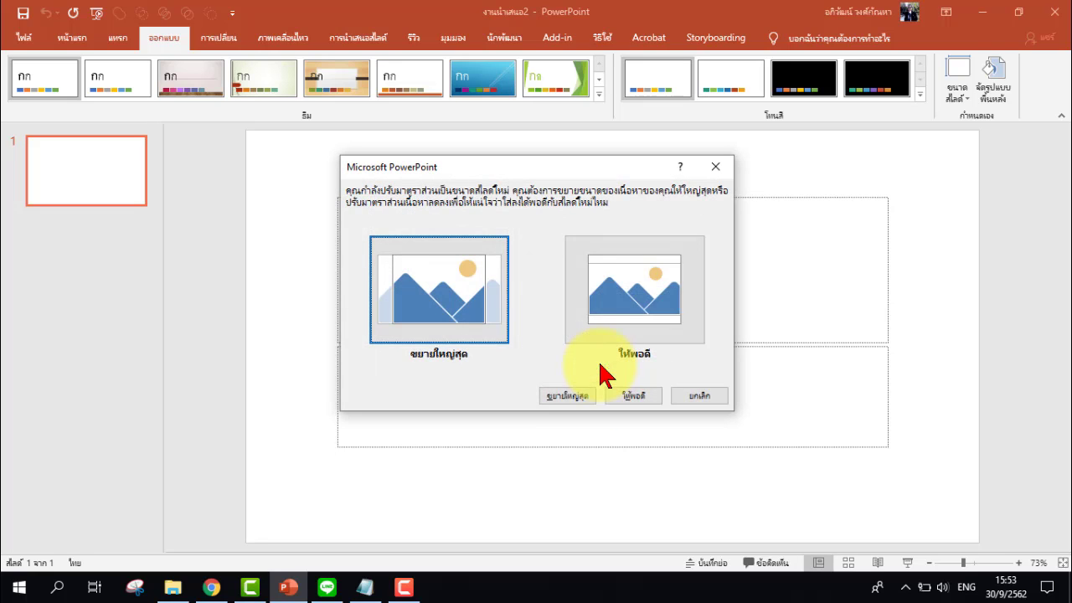
pyautogui.click(637, 385)
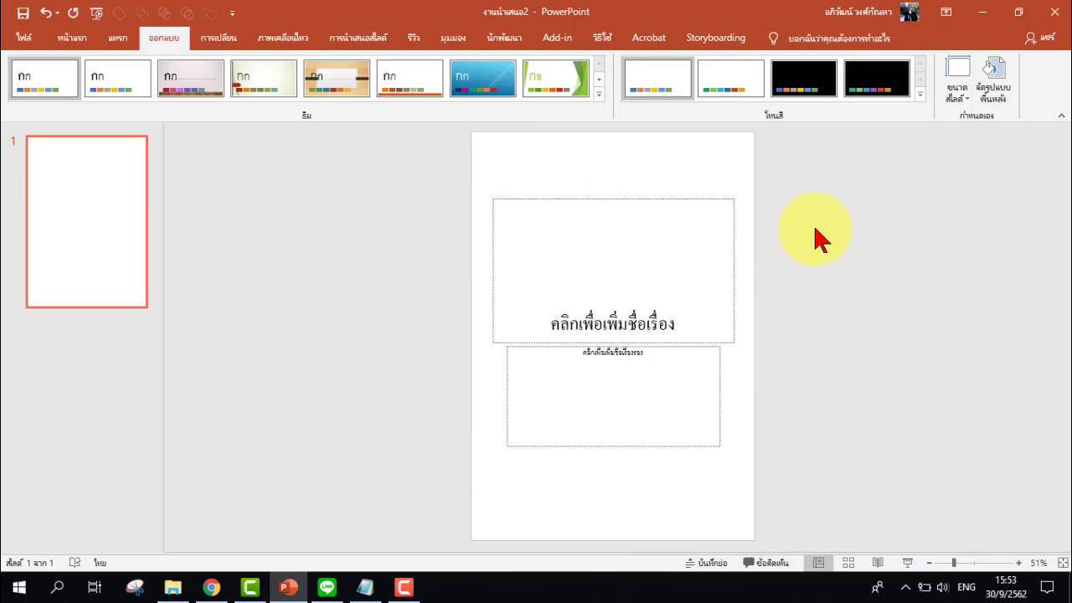
# Apply the Blank layout to the slide, then switch to Google Chrome
pyautogui.click(72, 35)
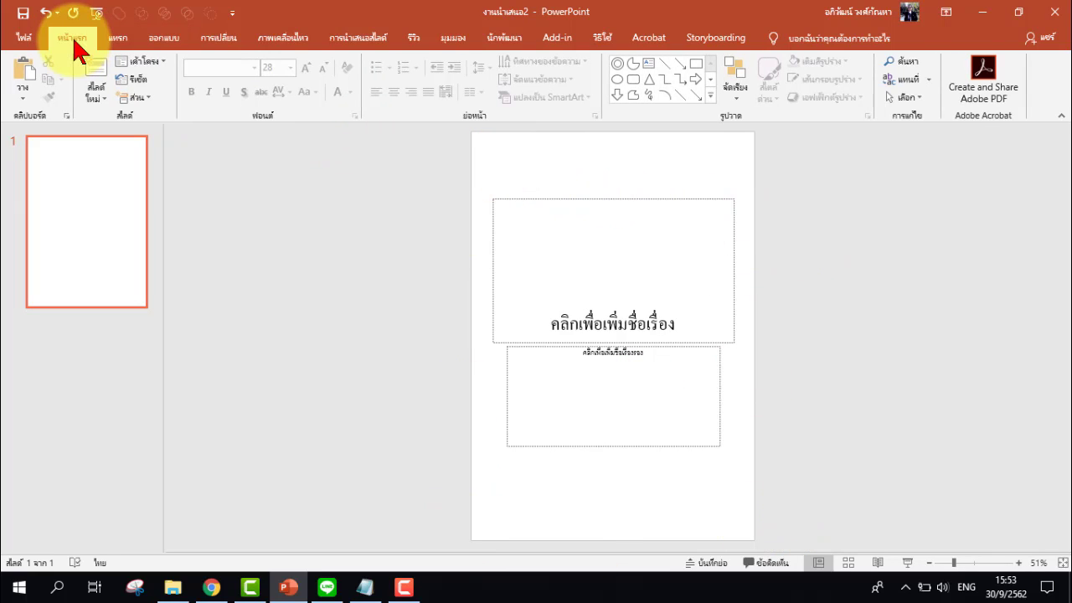
pyautogui.click(156, 62)
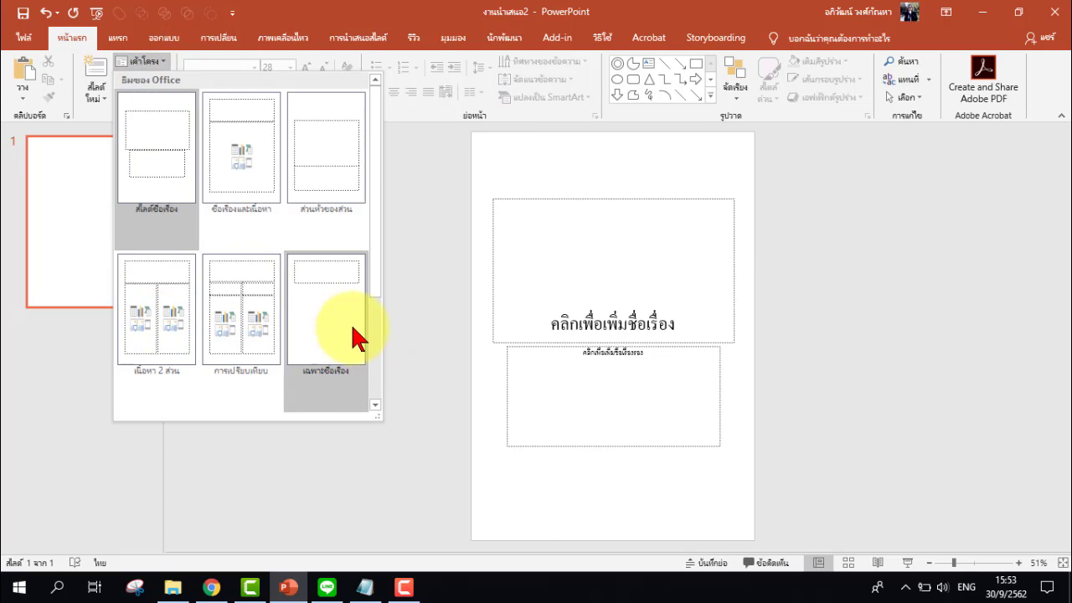
pyautogui.scroll(-2, 352, 337)
pyautogui.click(168, 340)
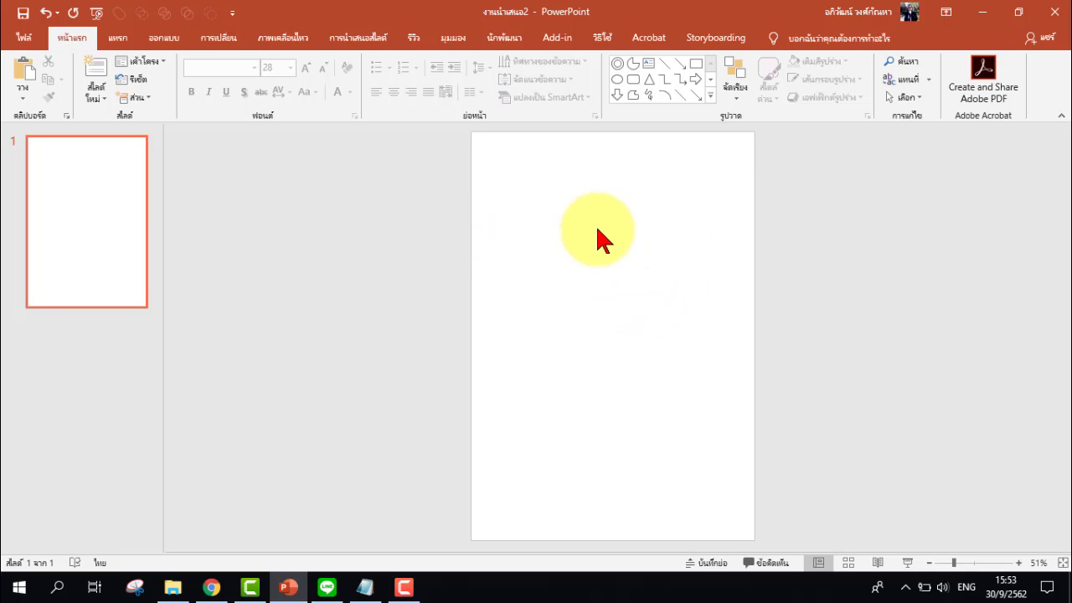
pyautogui.click(213, 588)
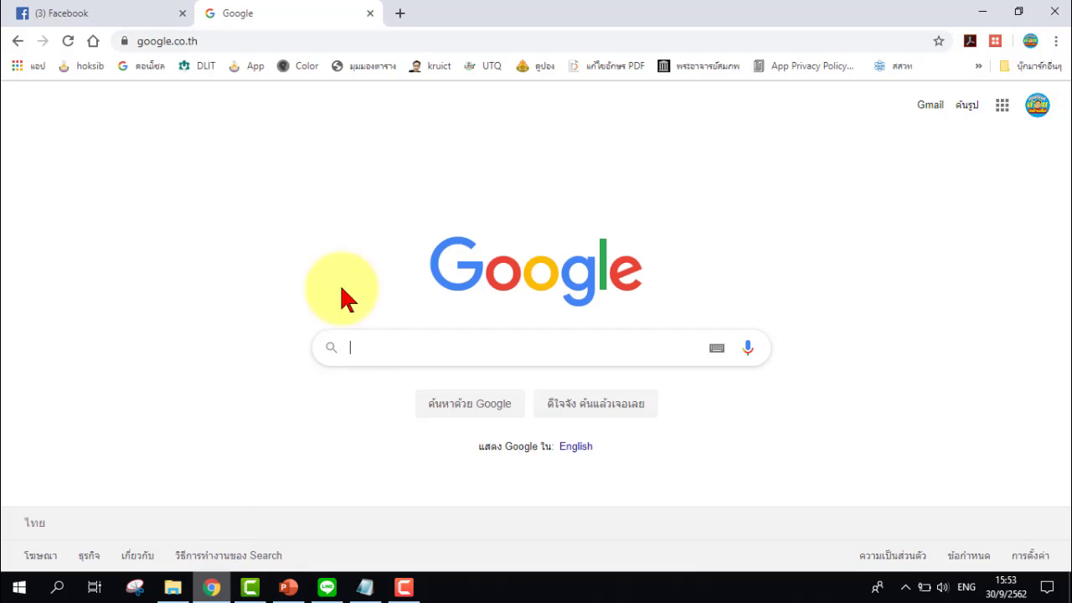
# Go to freepik.com and begin typing 'ab' into its search box
pyautogui.click(215, 40)
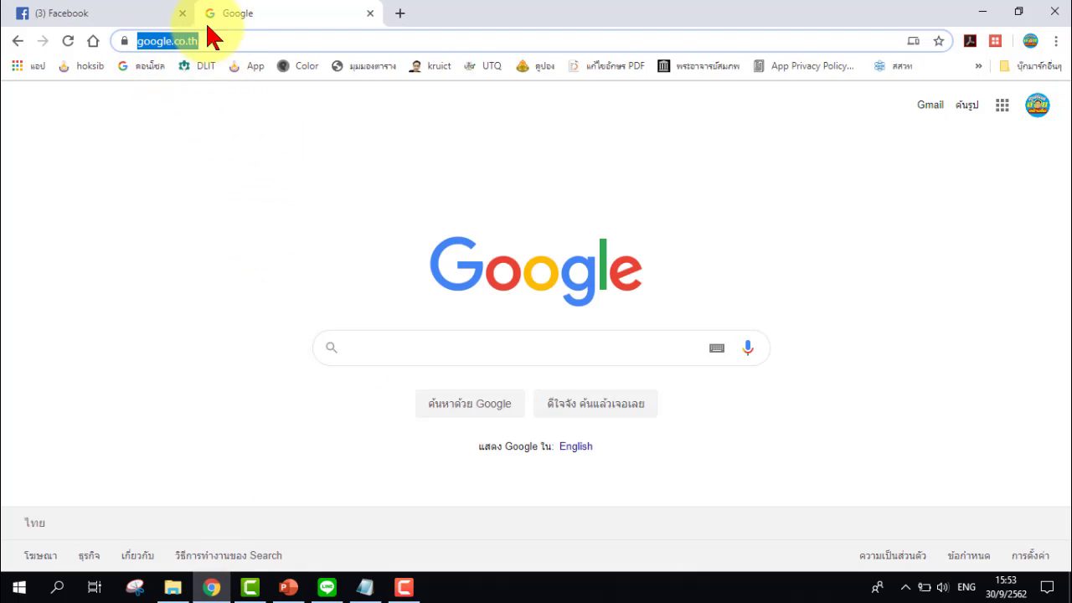
pyautogui.write('fr')
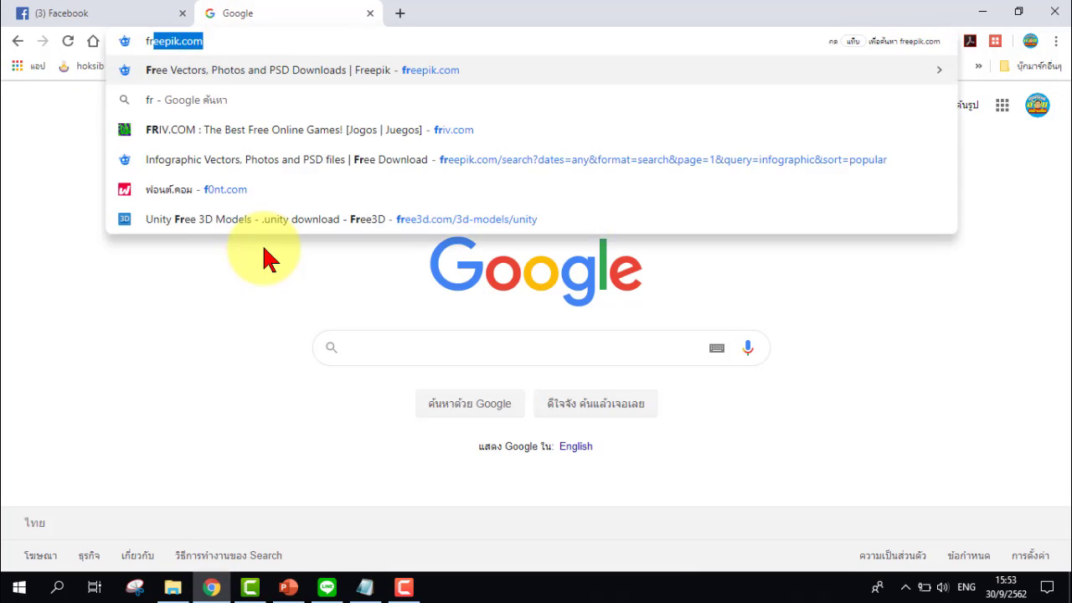
pyautogui.write('ee')
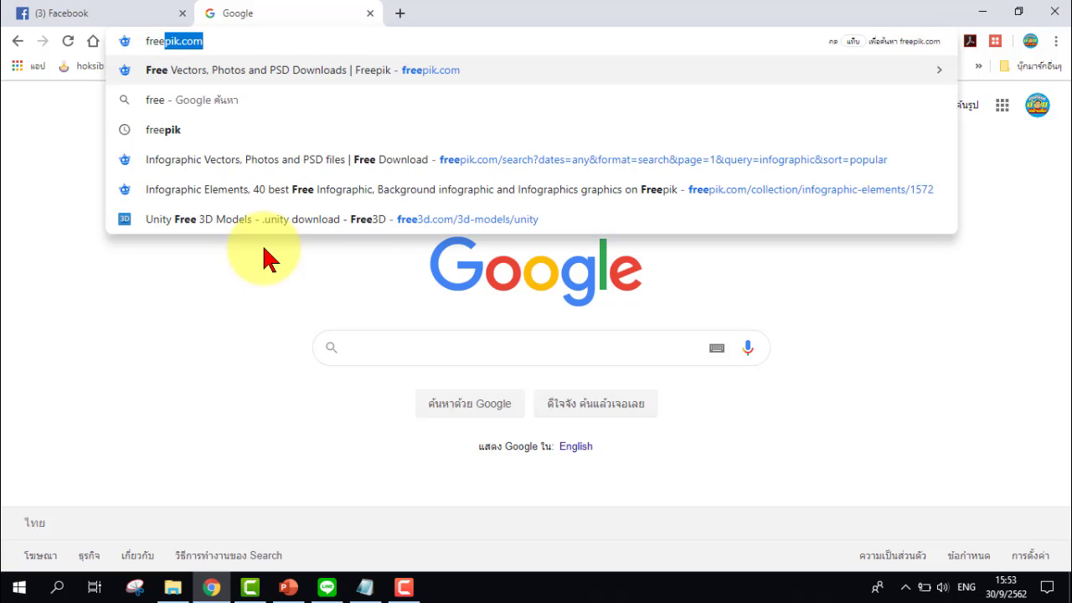
pyautogui.click(225, 40)
pyautogui.press('Return')
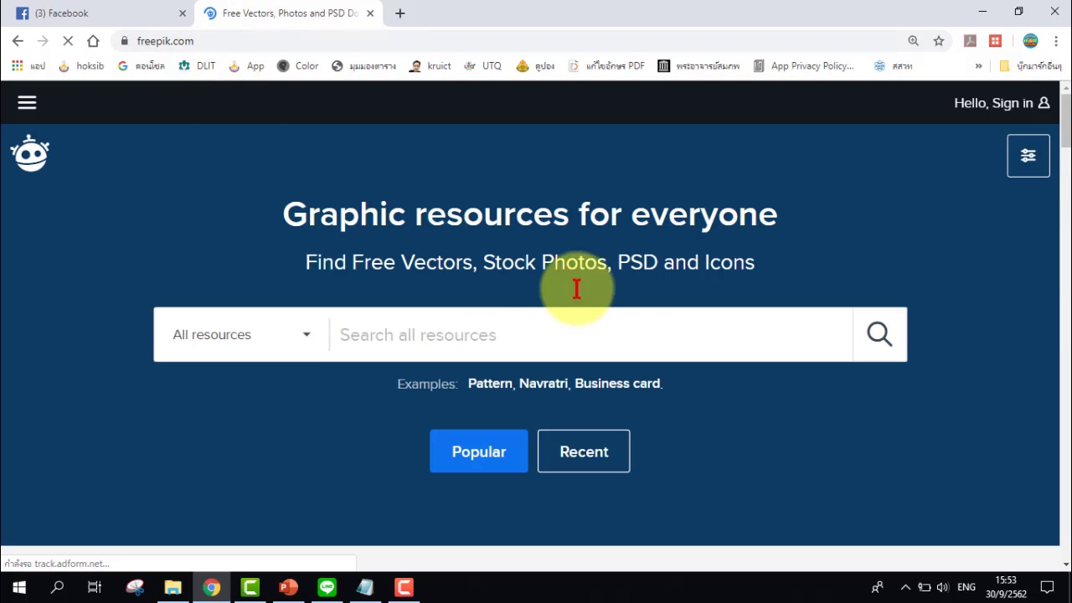
pyautogui.click(523, 340)
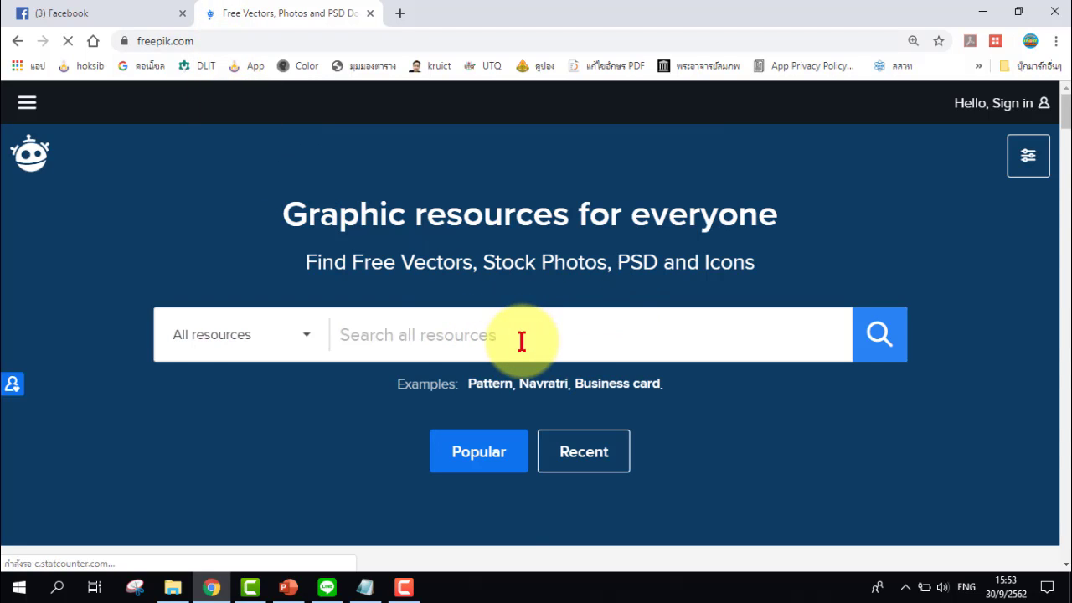
pyautogui.write('ab')
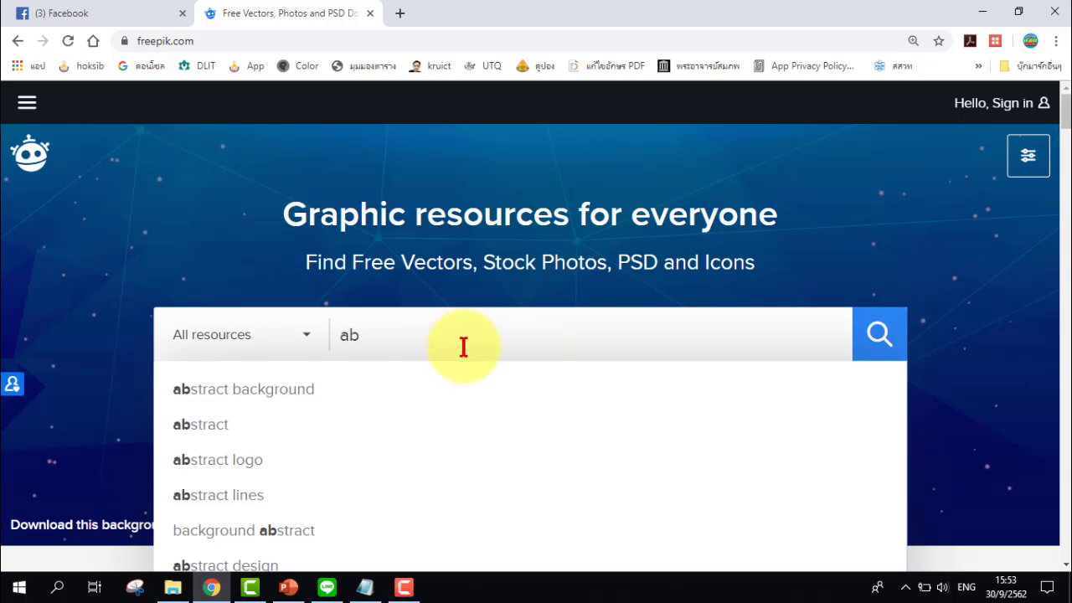
# Search Freepik for 'abstract background' and browse through the results
pyautogui.click(240, 397)
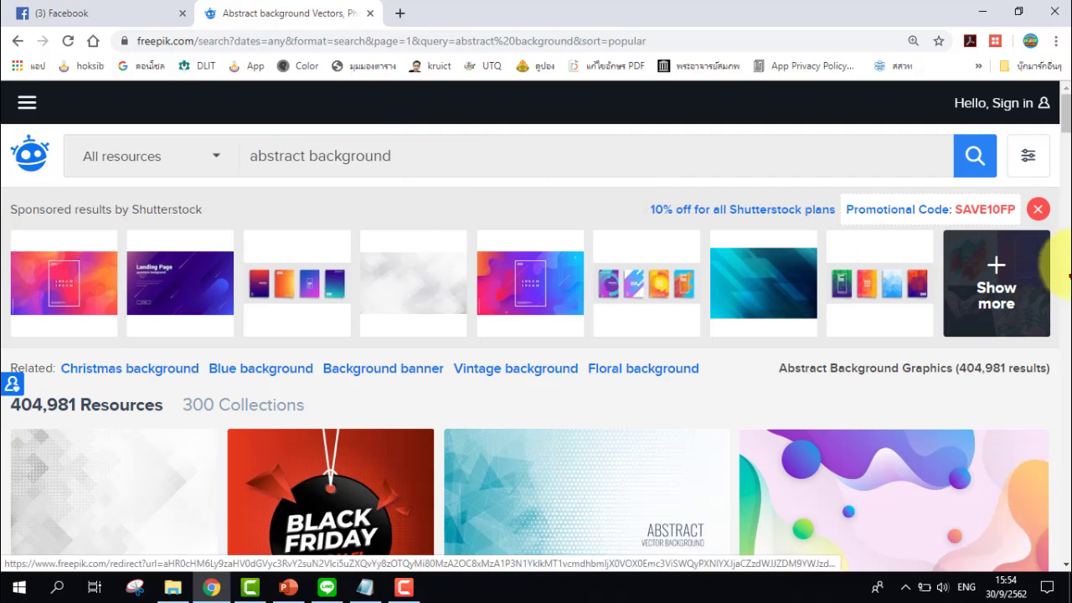
pyautogui.scroll(-3, 740, 331)
pyautogui.scroll(-4, 574, 290)
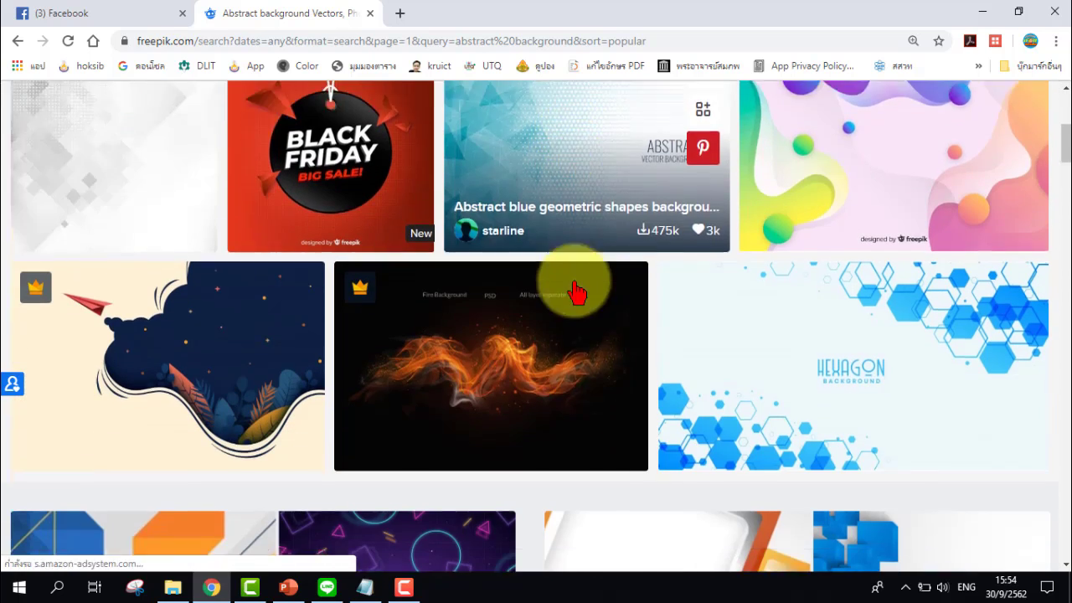
pyautogui.scroll(-3, 584, 293)
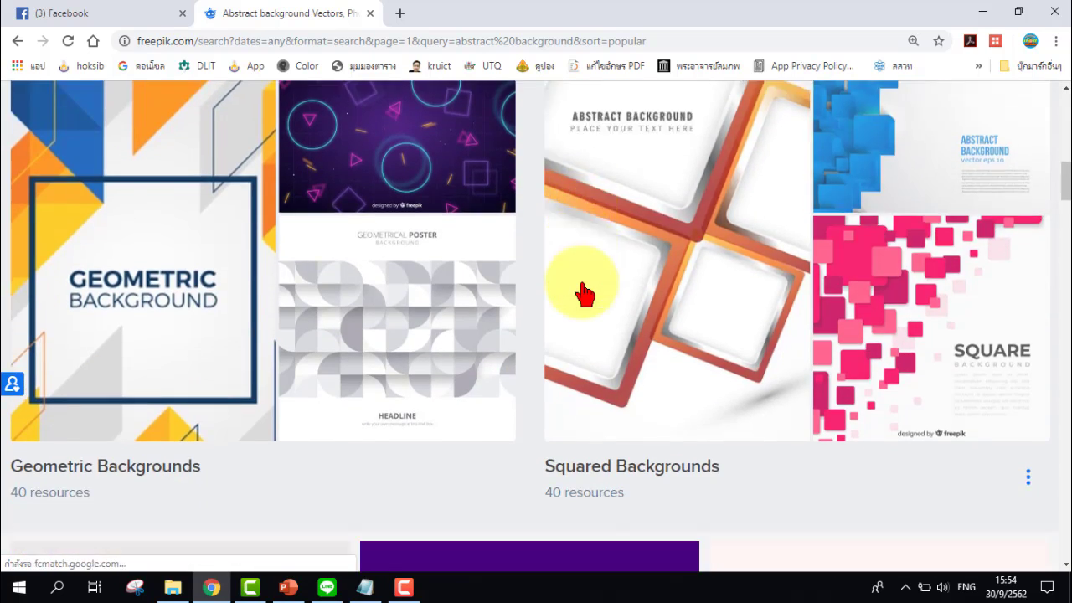
pyautogui.scroll(-3, 584, 293)
pyautogui.scroll(-3, 586, 293)
pyautogui.scroll(-4, 587, 289)
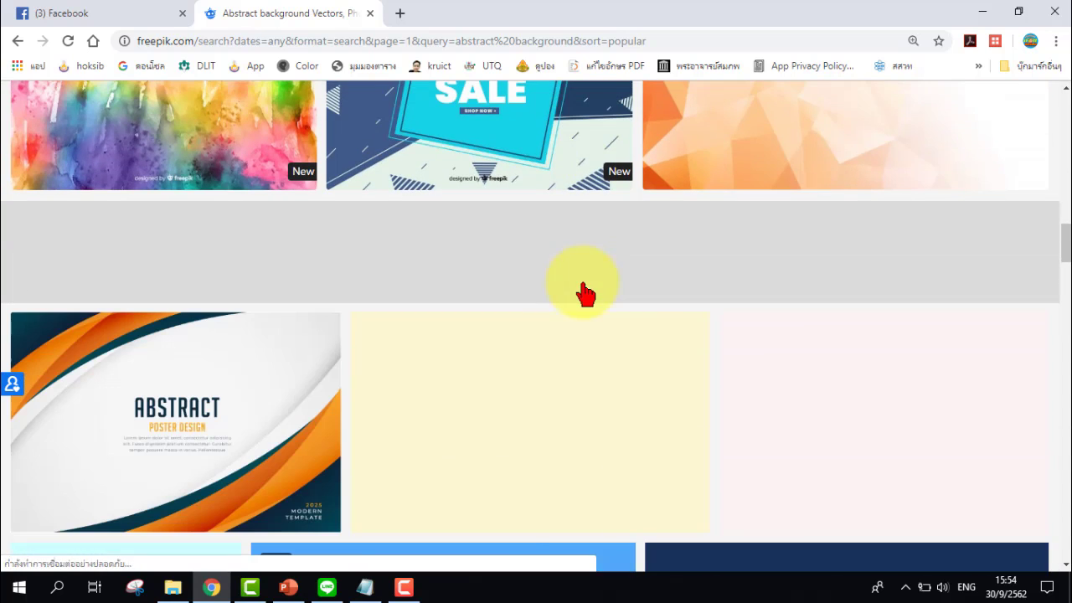
pyautogui.scroll(-3, 591, 289)
pyautogui.scroll(-3, 593, 293)
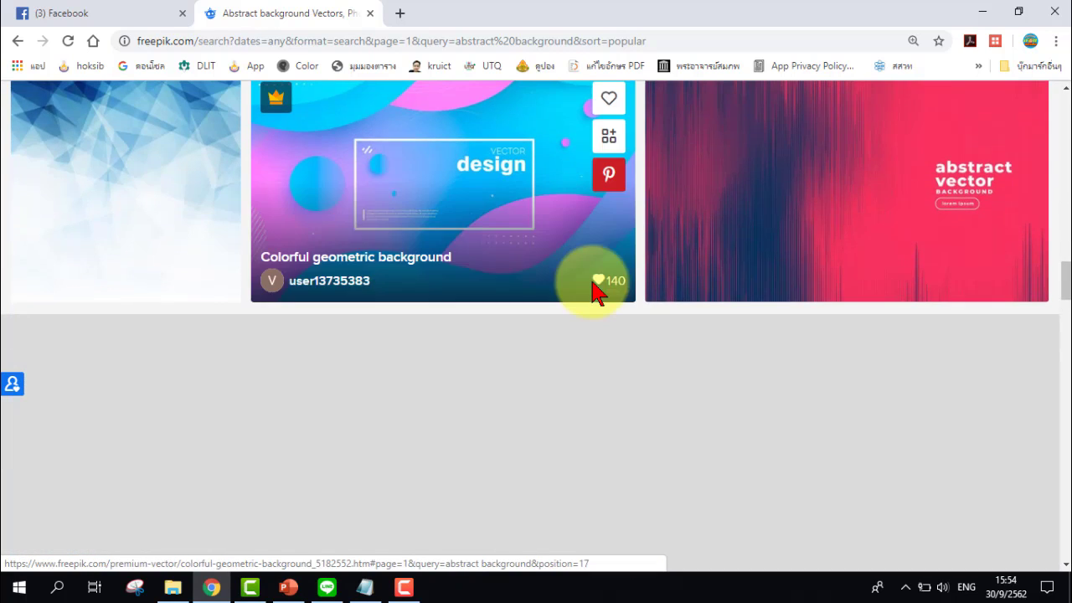
pyautogui.scroll(2, 594, 292)
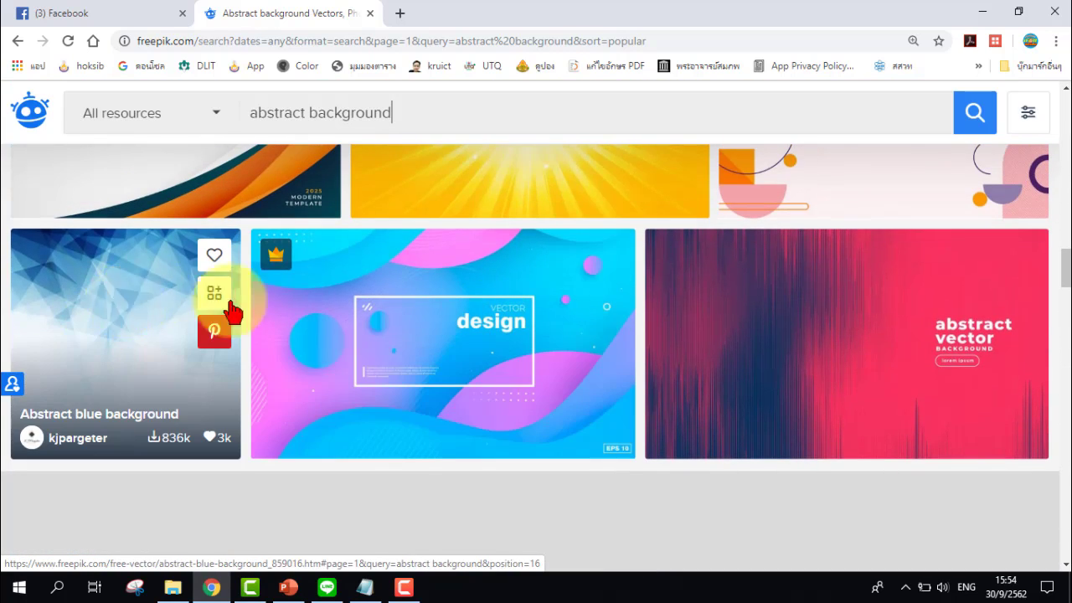
pyautogui.scroll(-2, 646, 318)
pyautogui.scroll(-2, 649, 321)
pyautogui.scroll(-3, 649, 321)
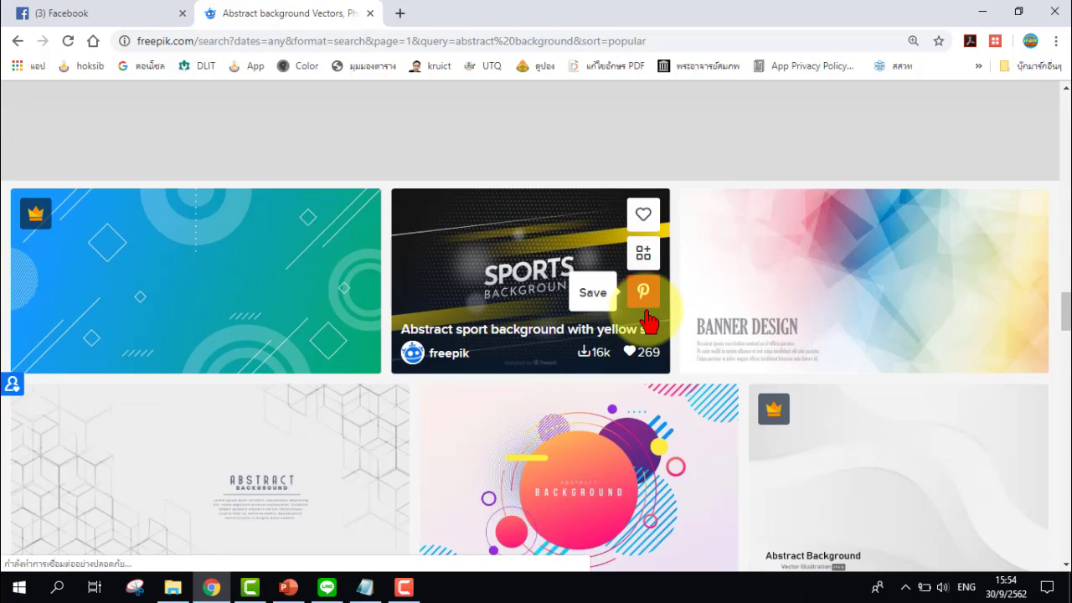
pyautogui.scroll(-3, 651, 320)
pyautogui.scroll(-2, 651, 321)
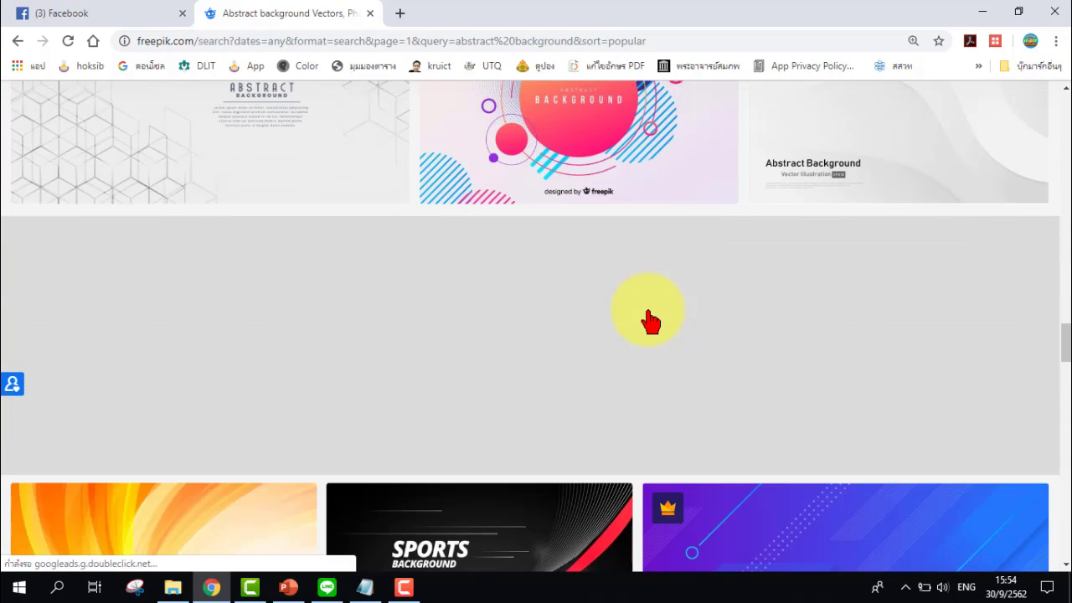
pyautogui.scroll(-3, 651, 321)
pyautogui.scroll(-1, 651, 321)
pyautogui.scroll(-3, 651, 320)
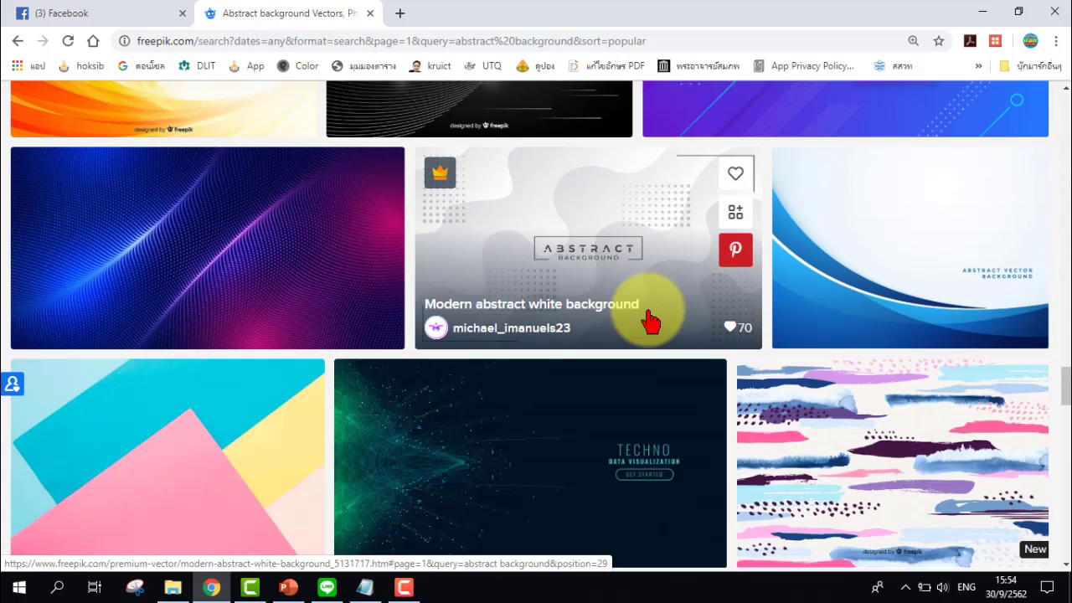
pyautogui.scroll(-4, 651, 321)
pyautogui.scroll(-5, 651, 321)
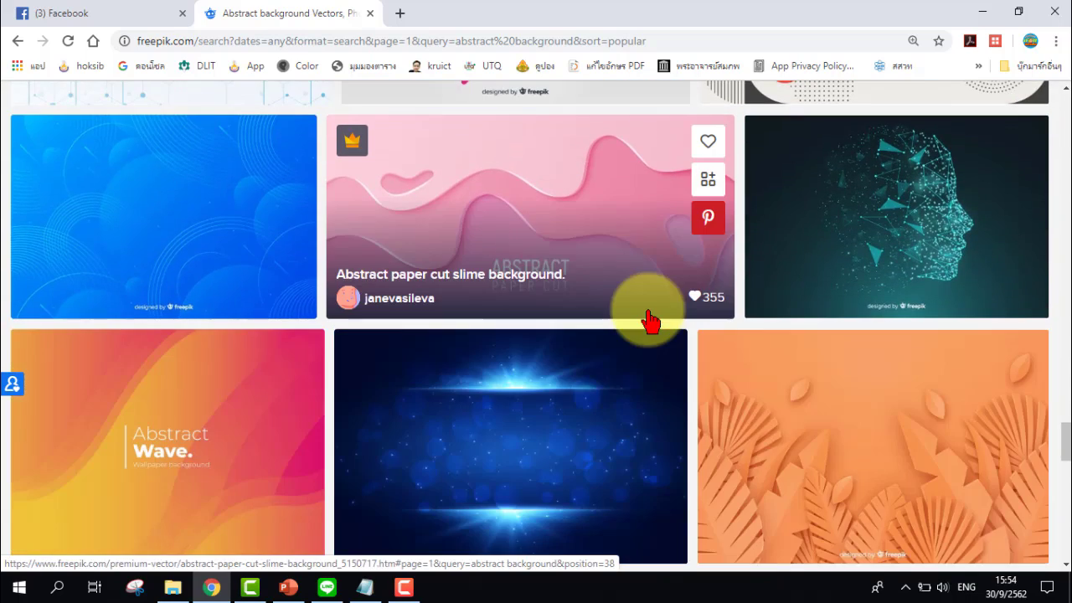
pyautogui.scroll(-2, 651, 321)
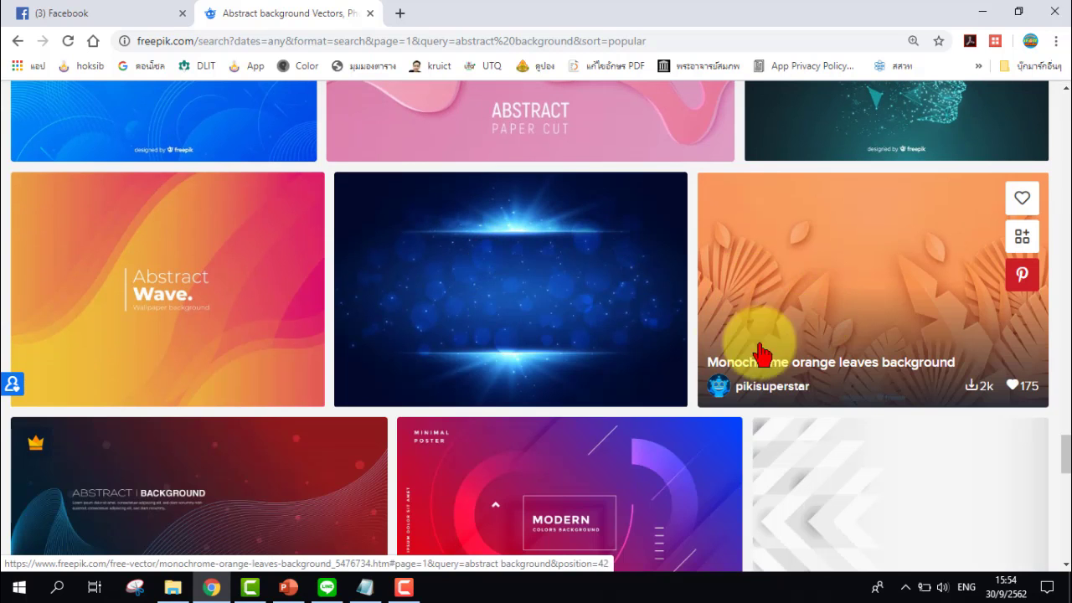
pyautogui.scroll(-3, 523, 299)
pyautogui.scroll(-3, 525, 295)
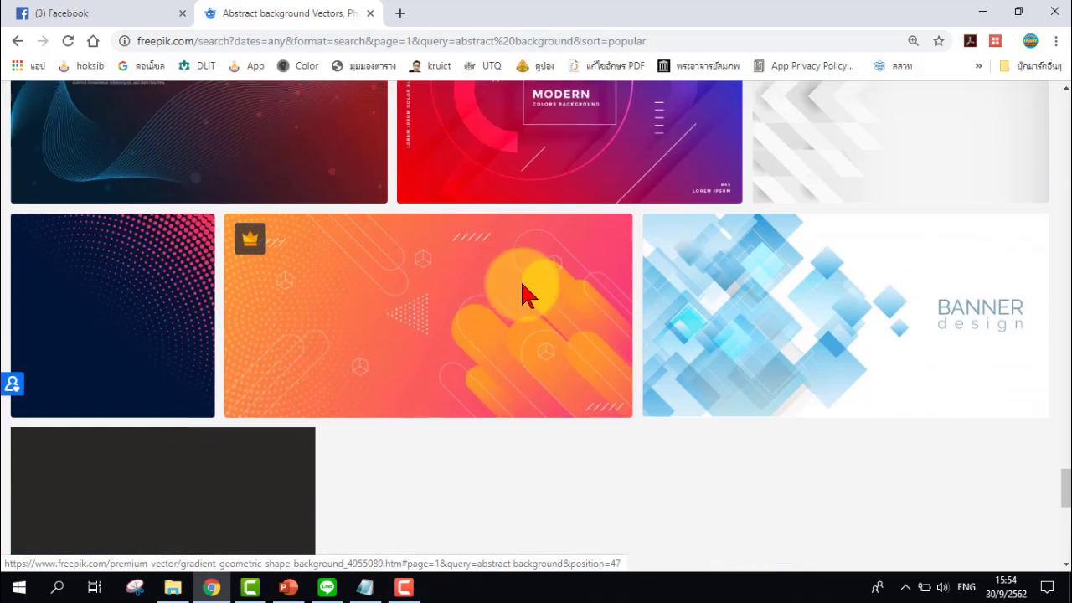
pyautogui.scroll(6, 522, 295)
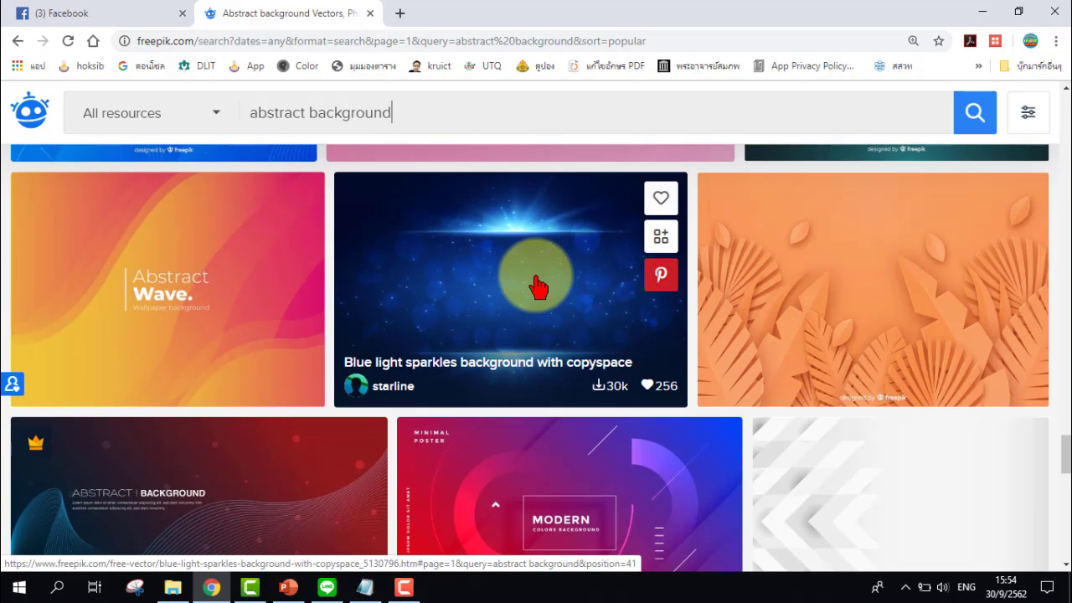
# Open the blue light sparkles background, copy its image, and return to PowerPoint
pyautogui.click(530, 285)
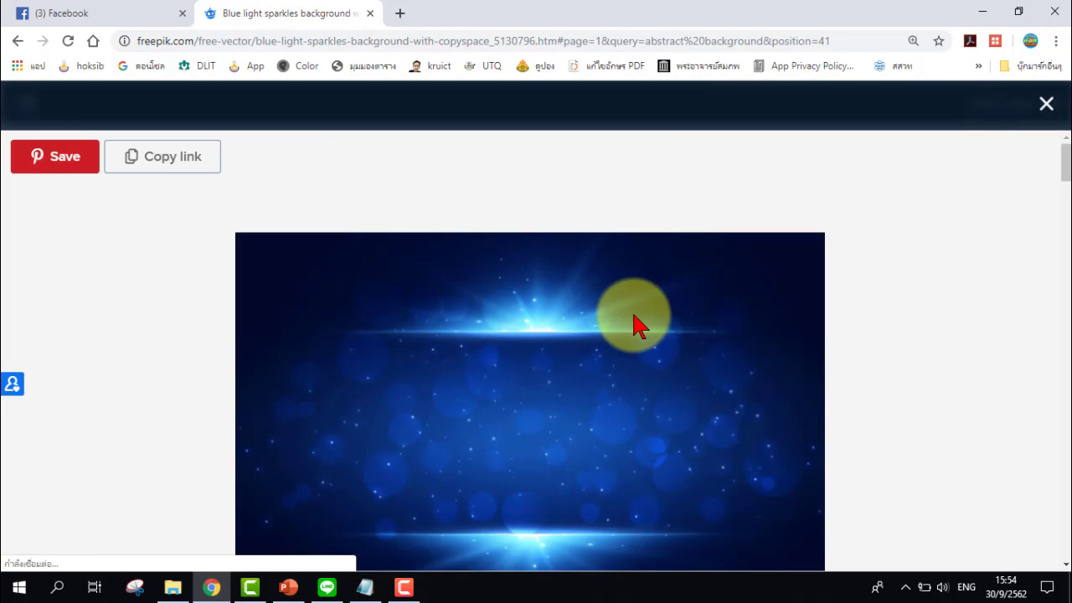
pyautogui.scroll(-2, 634, 318)
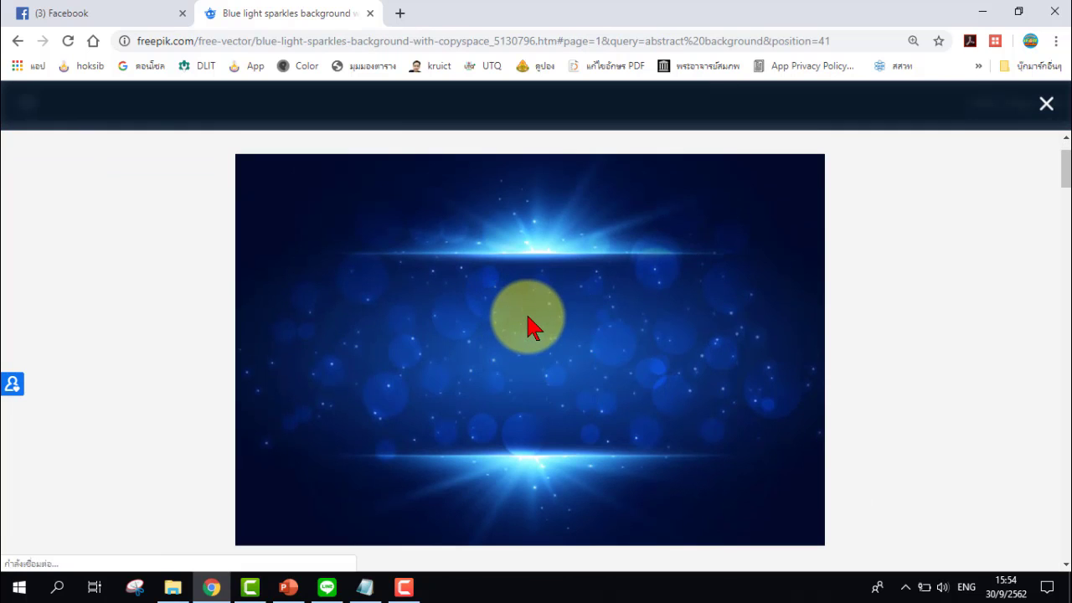
pyautogui.rightClick(529, 319)
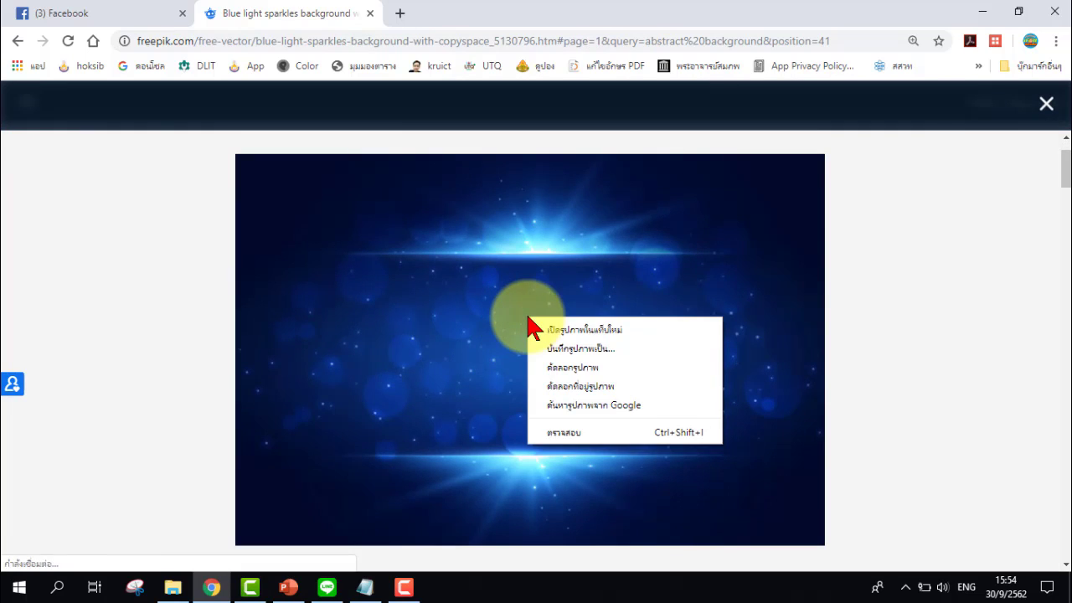
pyautogui.click(570, 370)
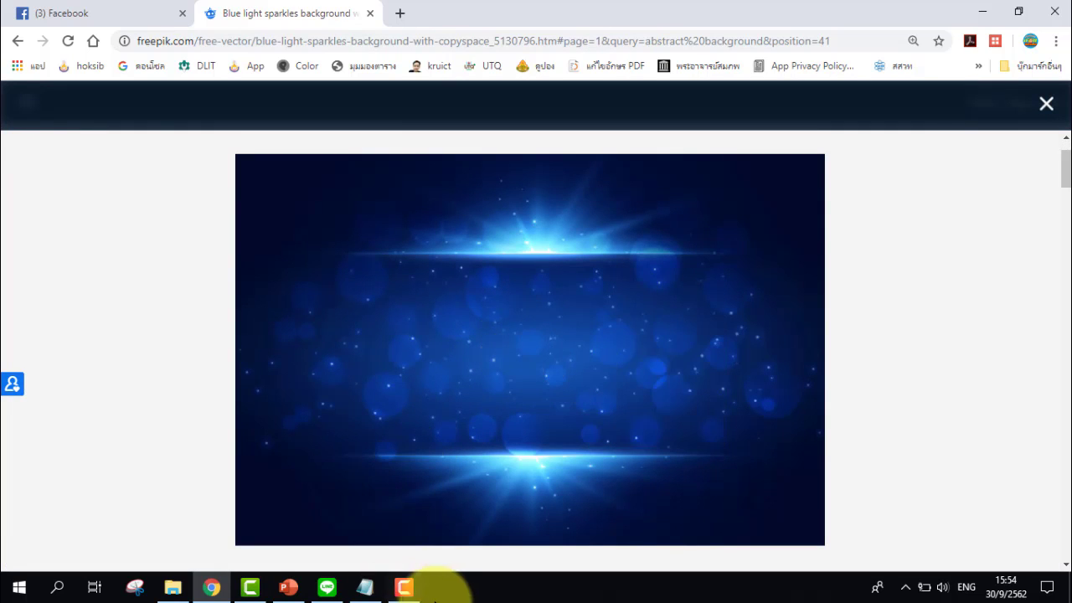
pyautogui.click(289, 588)
# Paste the sparkles image at the slide's top-left and enlarge it to 27.52 × 41.31 cm
pyautogui.rightClick(555, 208)
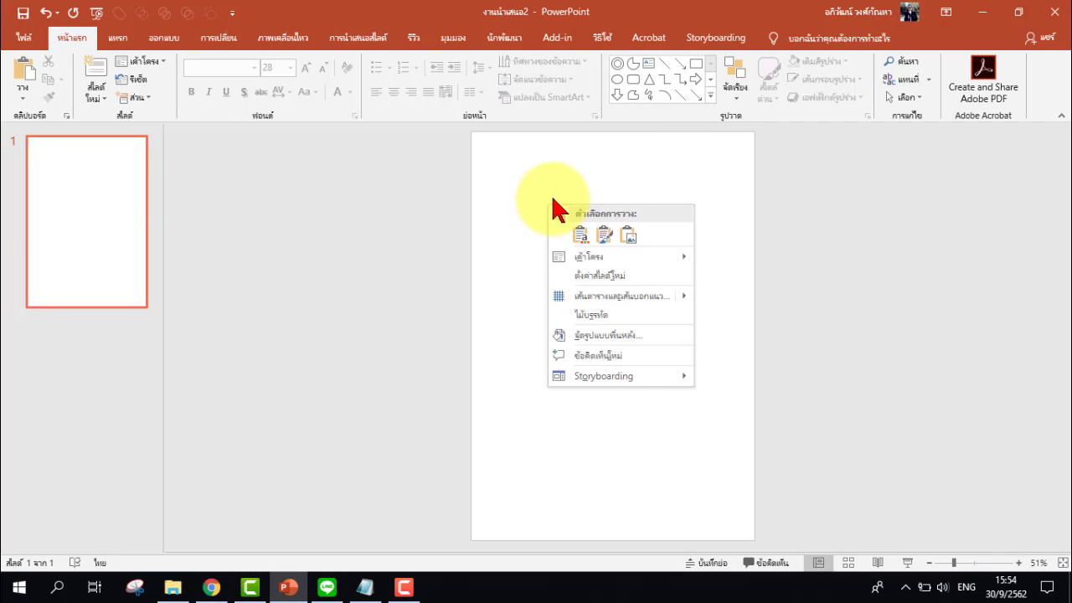
pyautogui.click(629, 238)
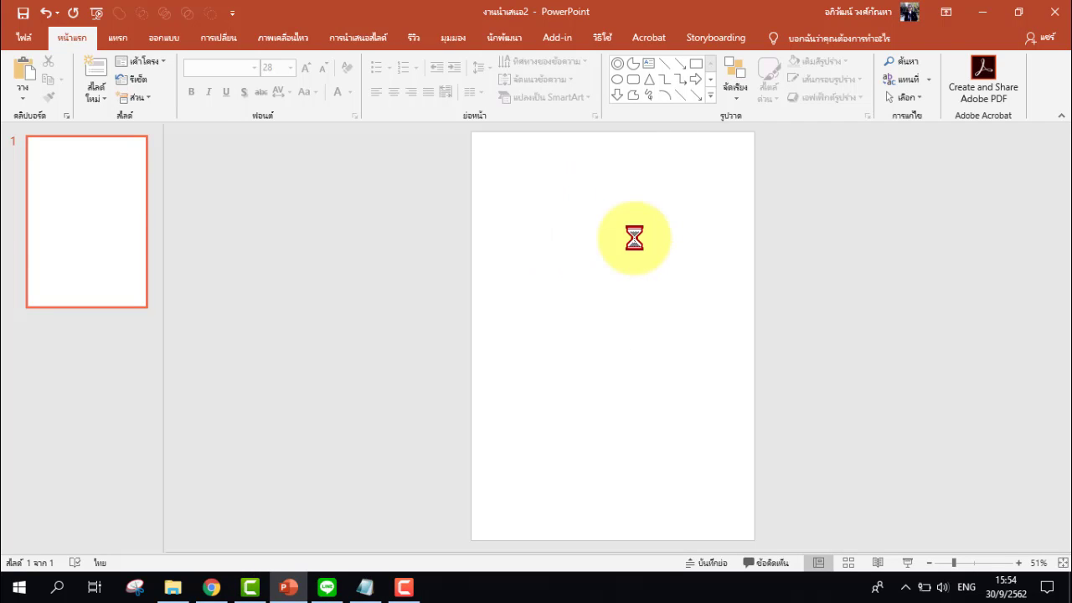
pyautogui.click(868, 323)
pyautogui.click(682, 320)
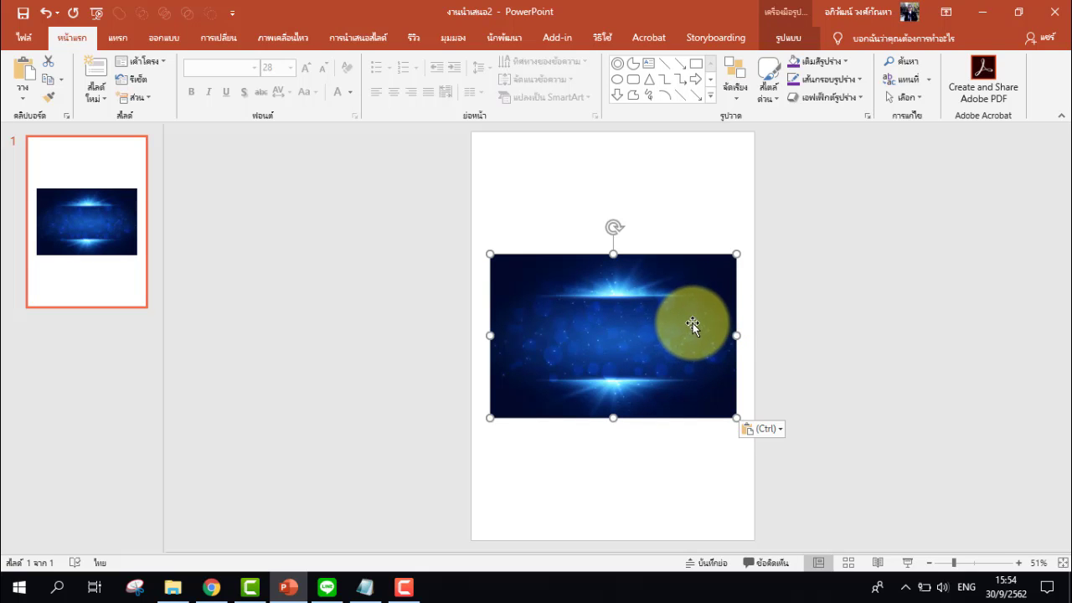
pyautogui.moveTo(692, 327)
pyautogui.mouseDown()
pyautogui.moveTo(654, 321)
pyautogui.moveTo(608, 267)
pyautogui.moveTo(502, 212)
pyautogui.mouseUp()
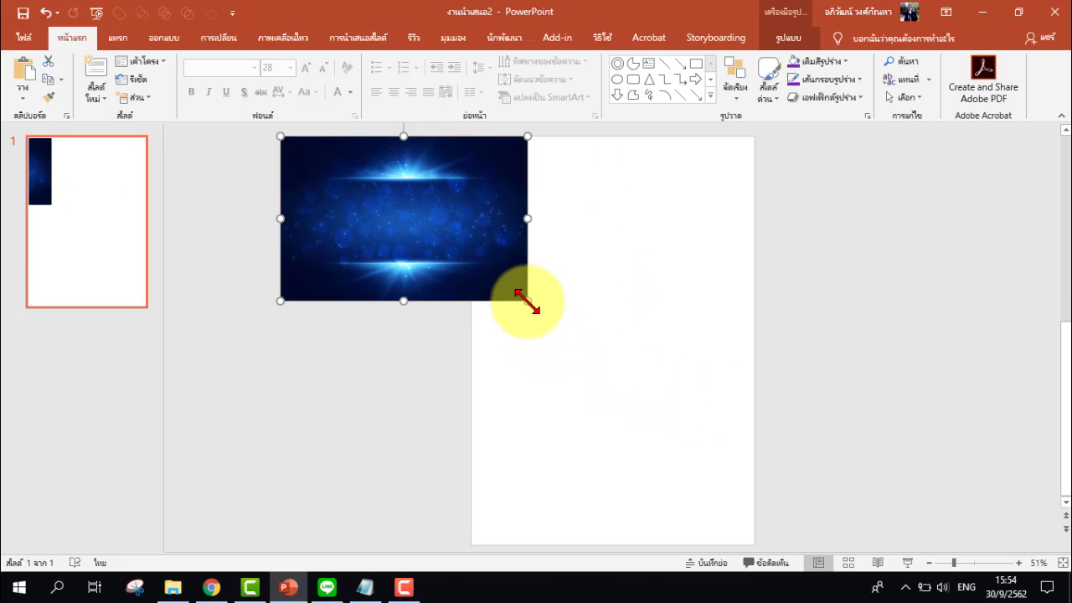
pyautogui.moveTo(527, 300)
pyautogui.mouseDown()
pyautogui.moveTo(789, 534)
pyautogui.moveTo(823, 531)
pyautogui.mouseUp()
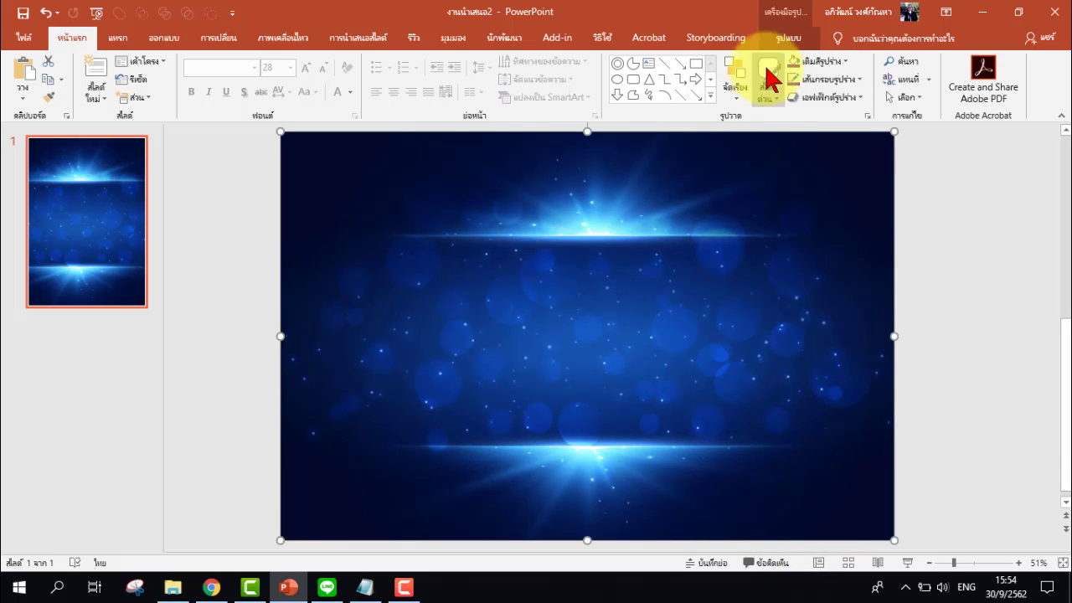
pyautogui.click(783, 39)
# Crop the picture's left and right sides to the slide edges, leaving 27.52 × 19.05 cm
pyautogui.click(890, 77)
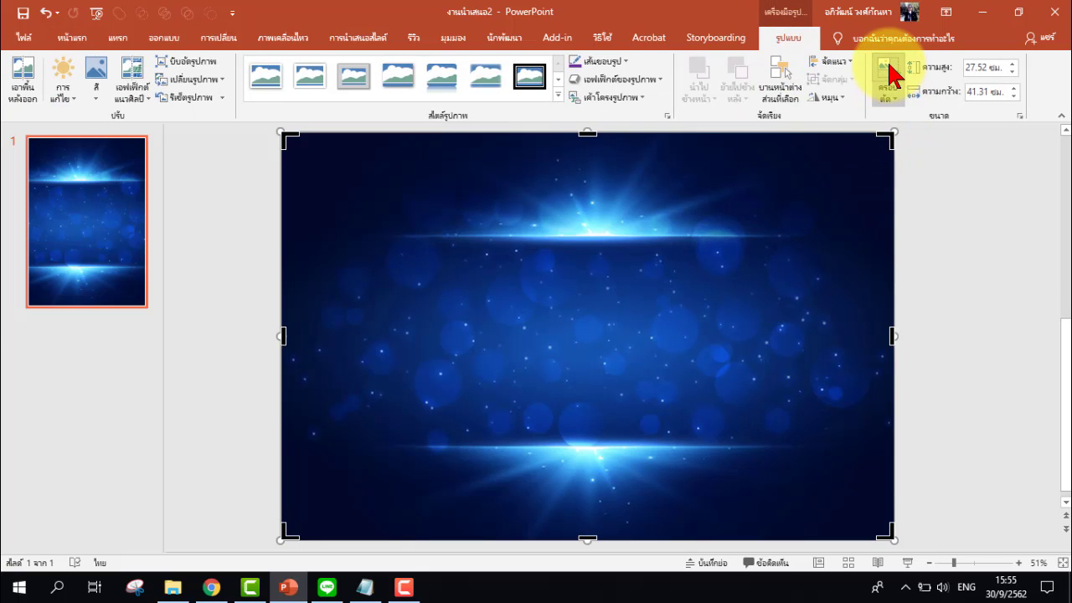
pyautogui.moveTo(283, 337); pyautogui.dragTo(472, 376)
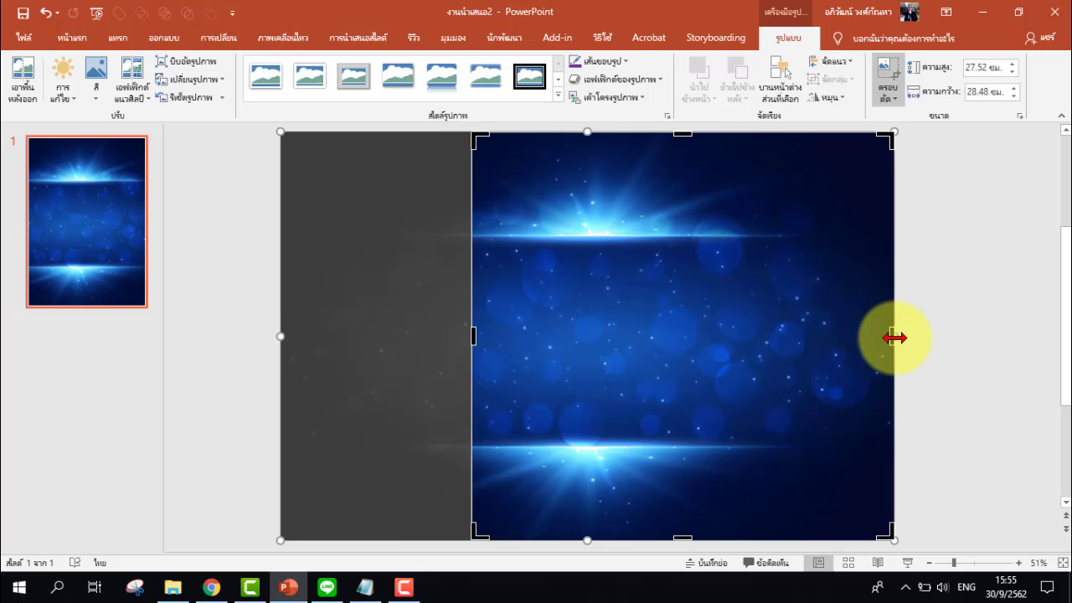
pyautogui.moveTo(894, 337); pyautogui.dragTo(751, 373)
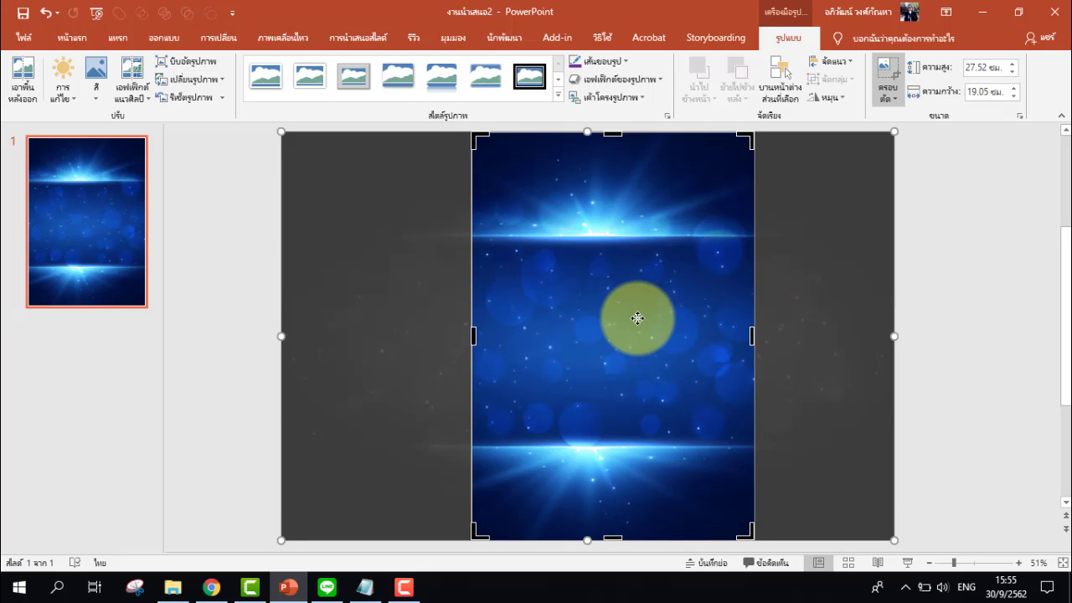
pyautogui.moveTo(633, 322); pyautogui.dragTo(644, 322)
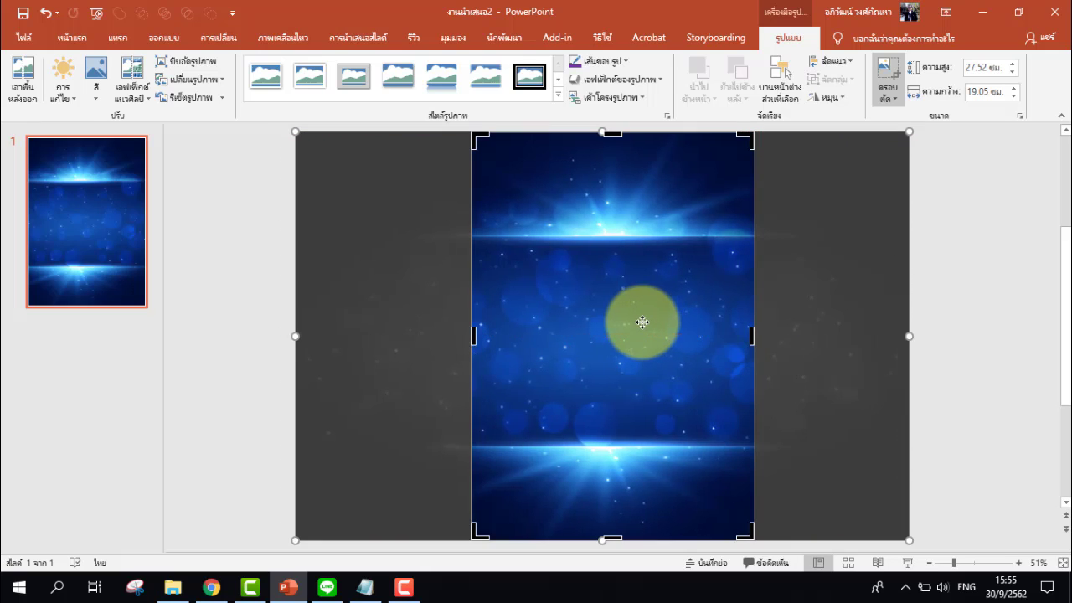
pyautogui.click(885, 89)
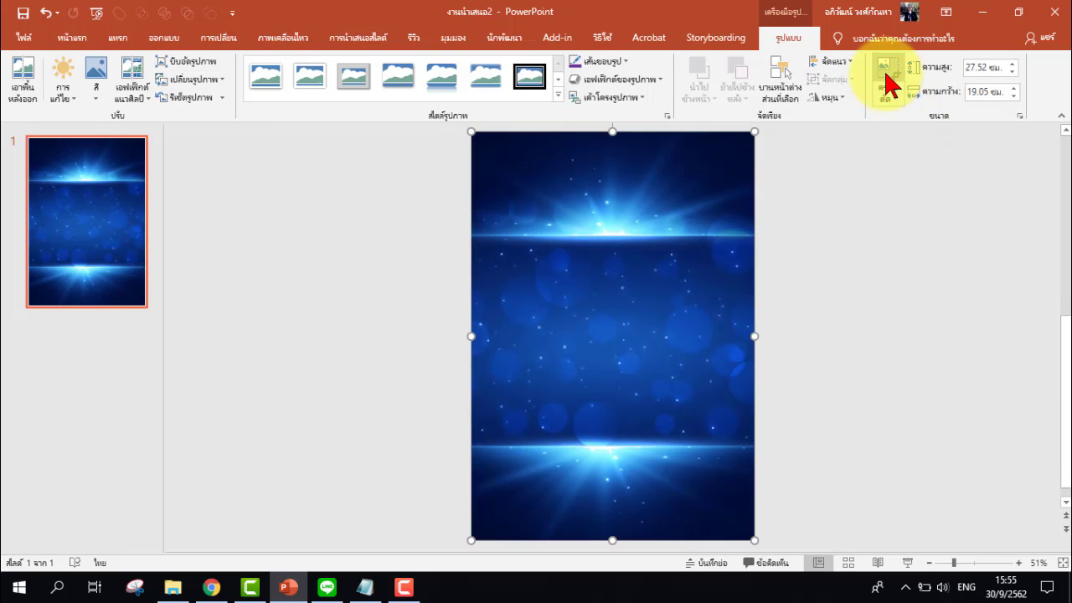
pyautogui.click(810, 383)
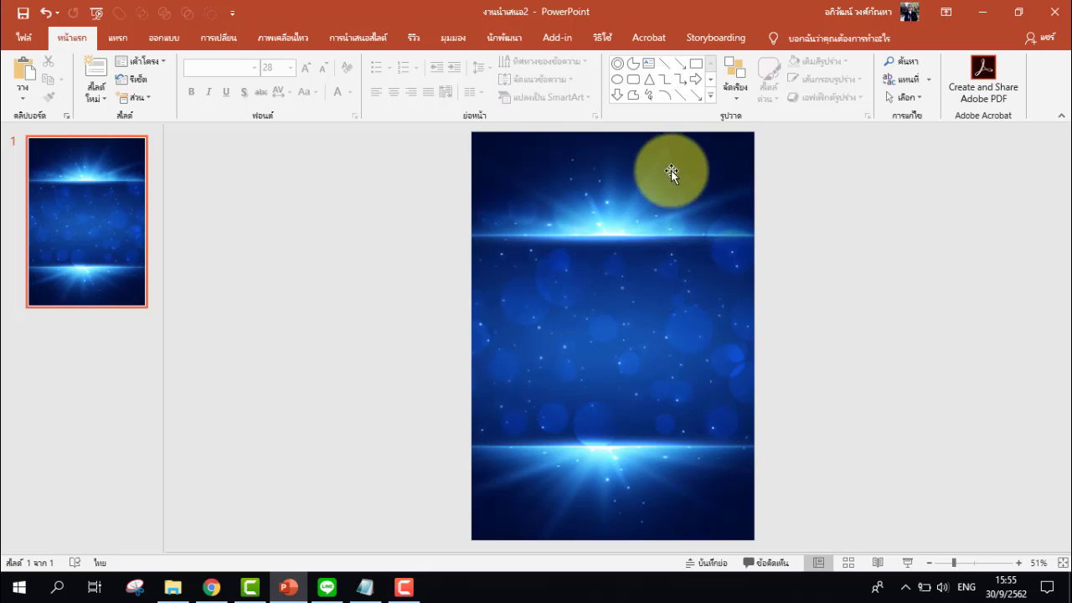
# Draw a circle with the Oval shape and centre it on the slide
pyautogui.click(617, 79)
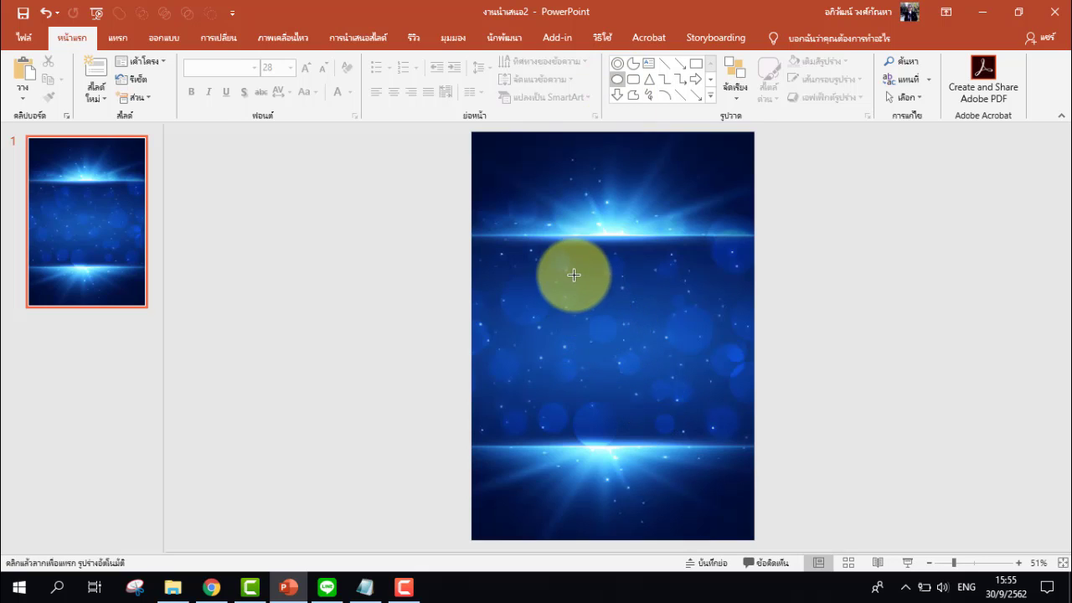
pyautogui.moveTo(550, 259); pyautogui.dragTo(676, 402)
pyautogui.moveTo(686, 412); pyautogui.dragTo(685, 412)
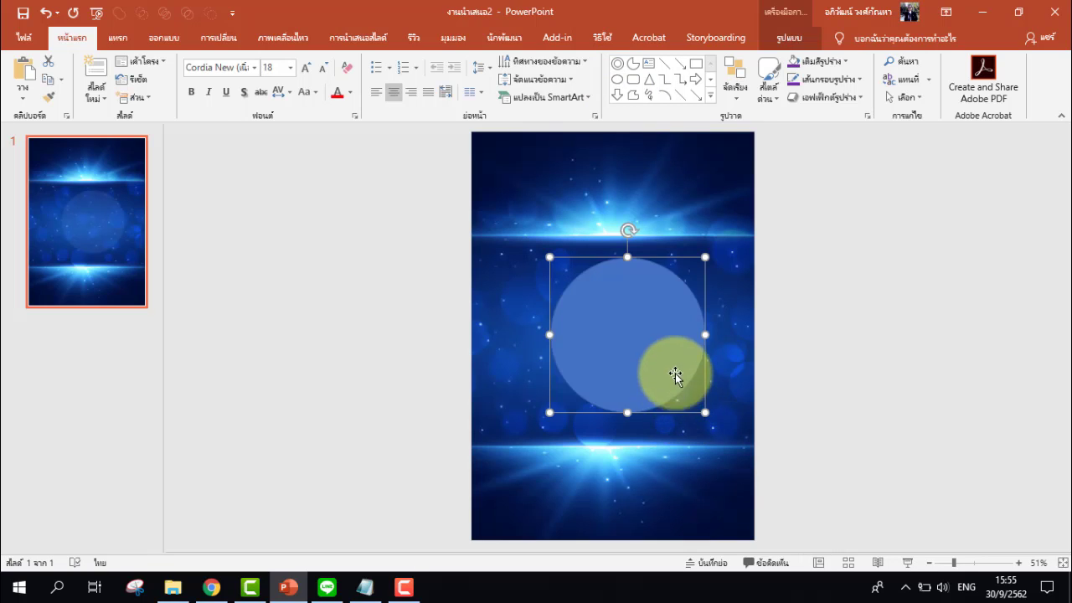
pyautogui.moveTo(675, 376); pyautogui.dragTo(660, 356)
pyautogui.click(530, 416)
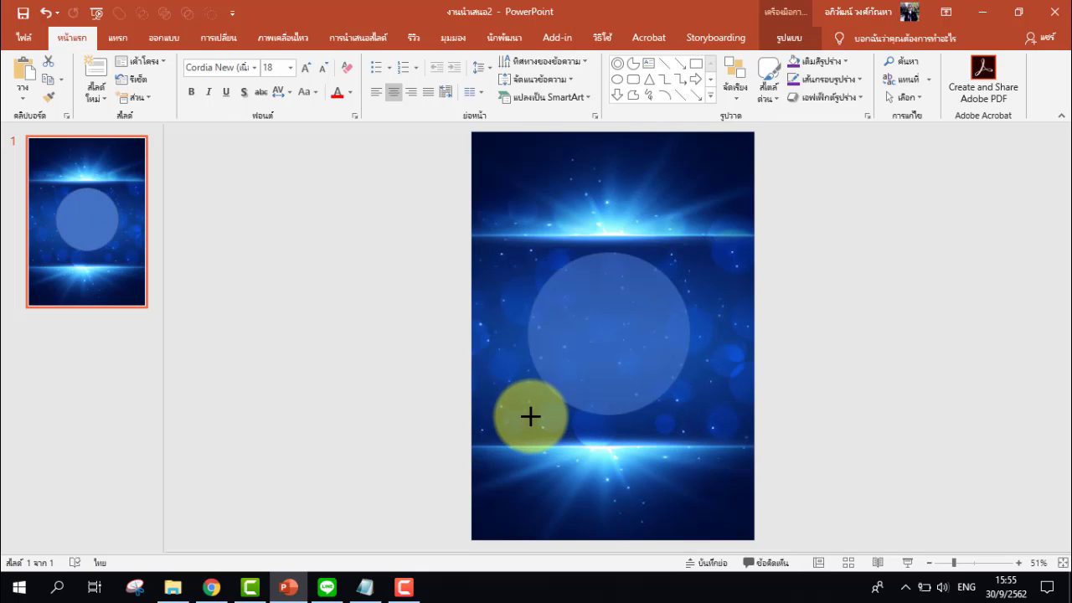
pyautogui.click(618, 383)
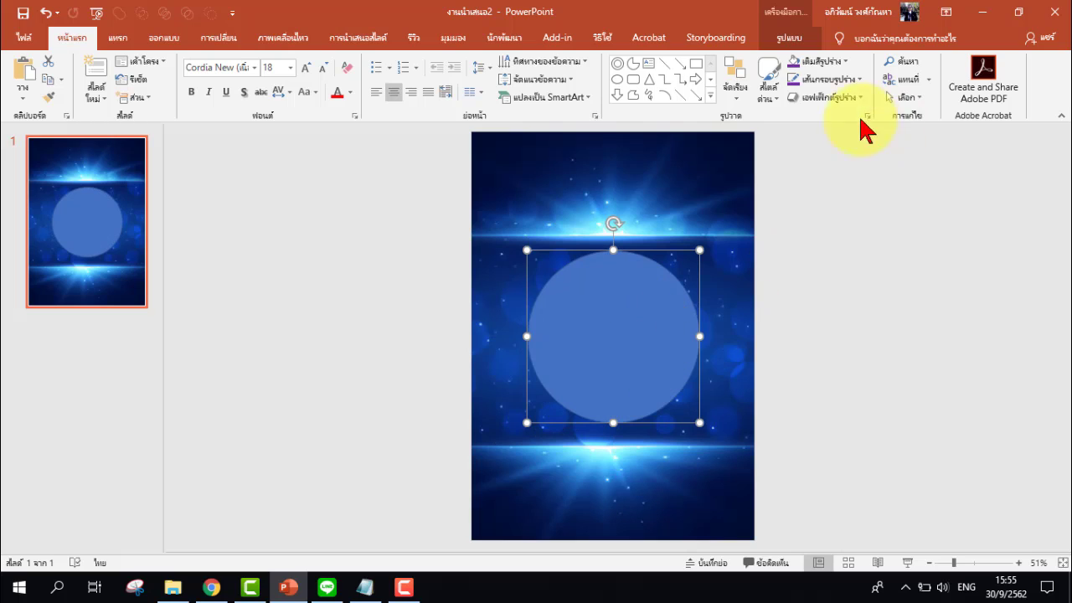
# Fill the circle with white and set its outline to No Outline
pyautogui.click(837, 72)
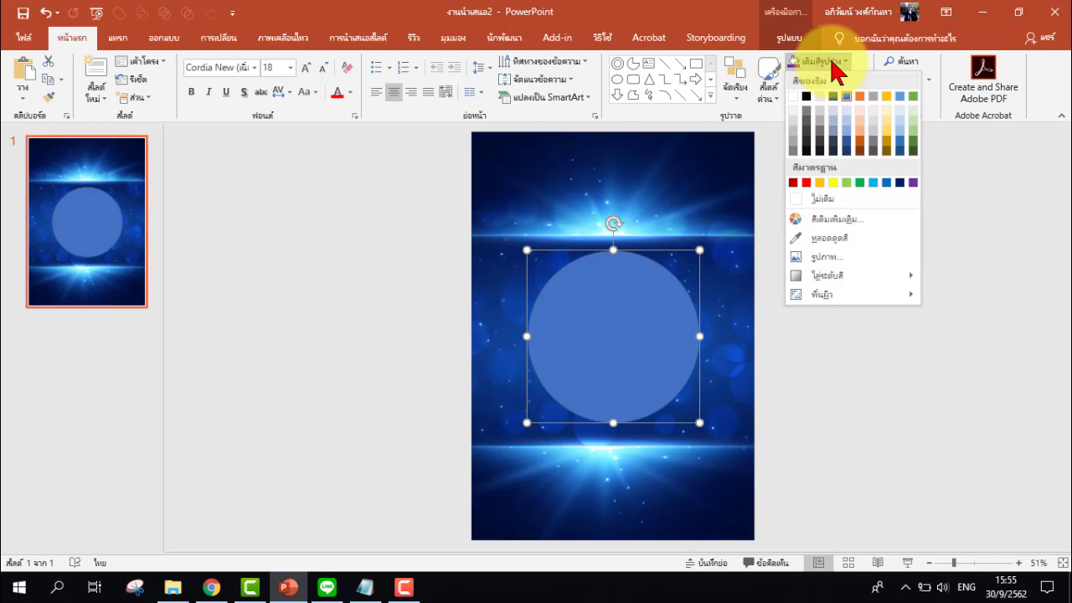
pyautogui.click(794, 96)
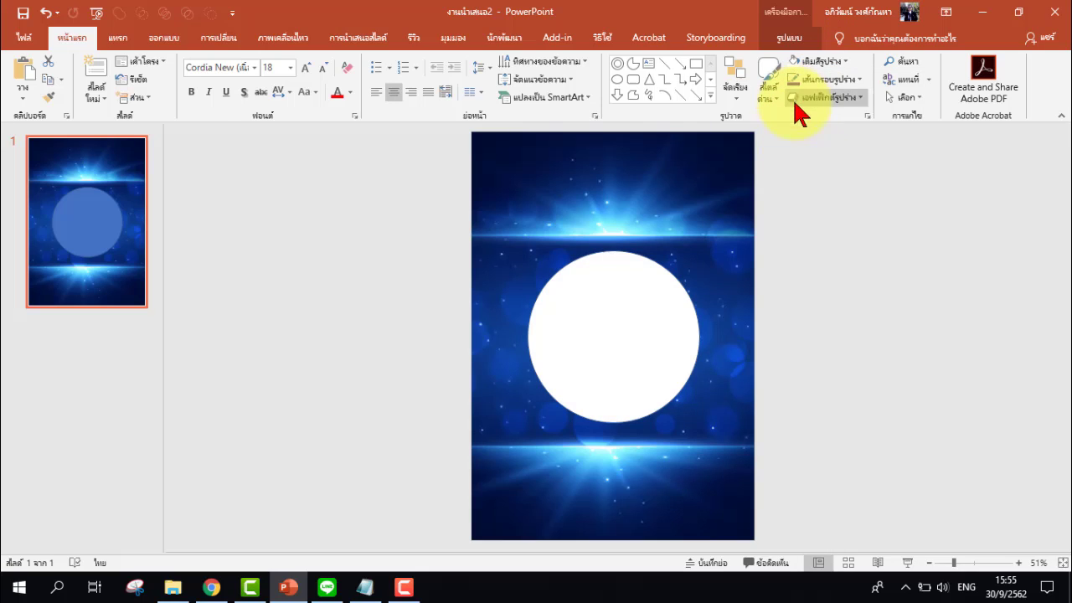
pyautogui.click(838, 84)
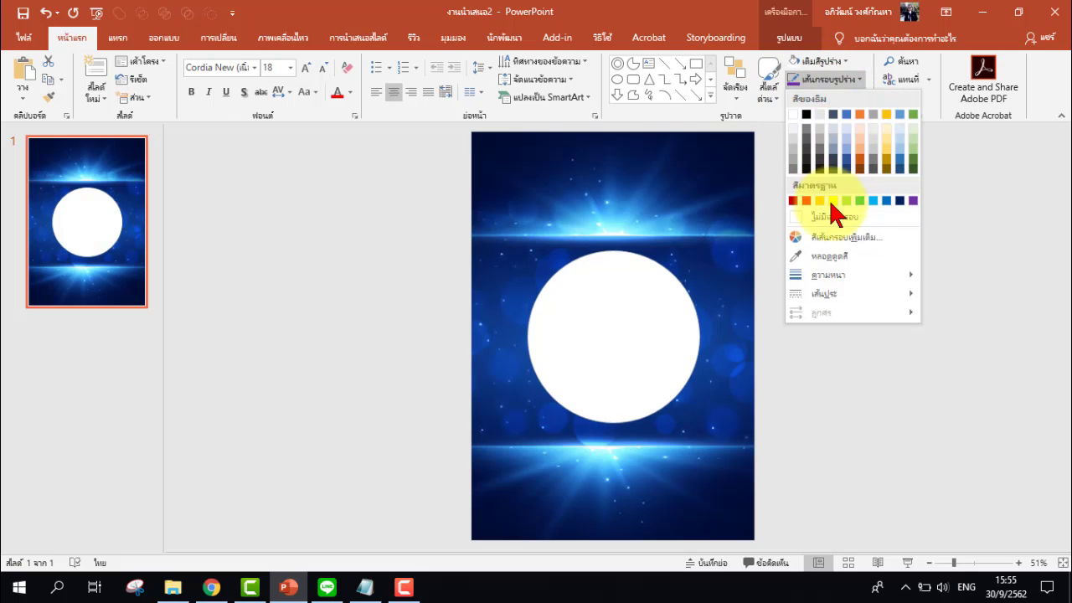
pyautogui.click(833, 218)
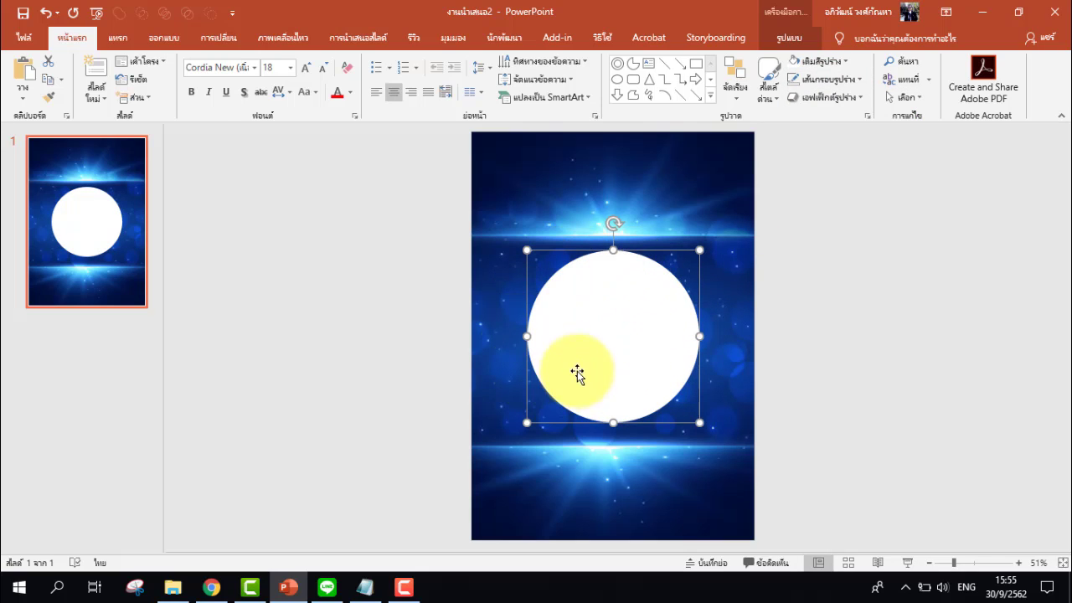
# Draw a partial-circle pie shape over the white circle
pyautogui.keyDown('ctrl'); pyautogui.scroll(2, 655, 330); pyautogui.keyUp('ctrl')
pyautogui.keyDown('ctrl'); pyautogui.scroll(2, 661, 333); pyautogui.keyUp('ctrl')
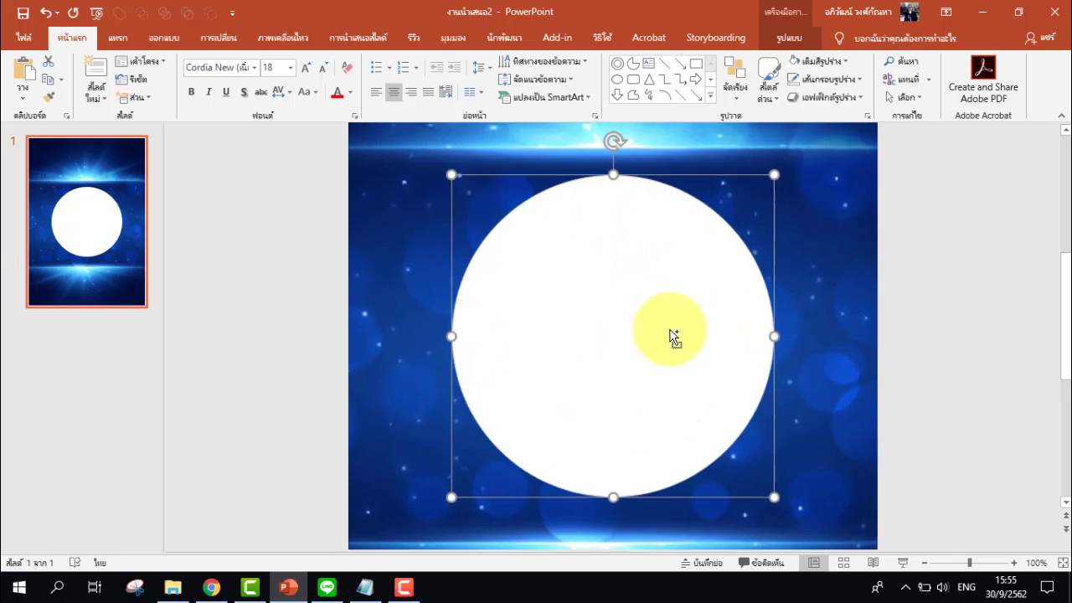
pyautogui.keyDown('ctrl'); pyautogui.scroll(1, 675, 338); pyautogui.keyUp('ctrl')
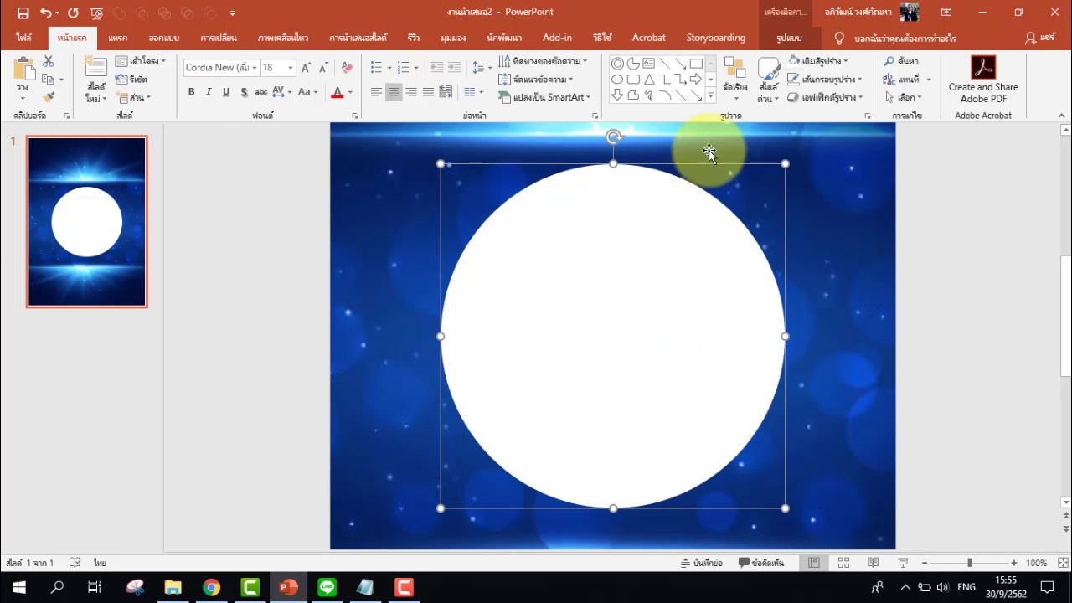
pyautogui.click(710, 96)
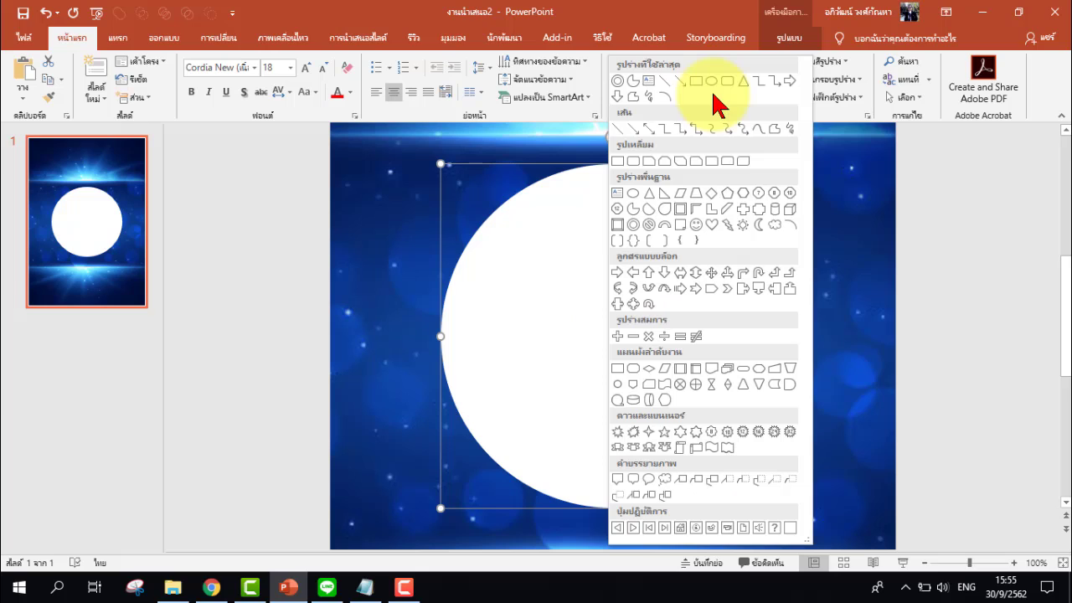
pyautogui.click(632, 214)
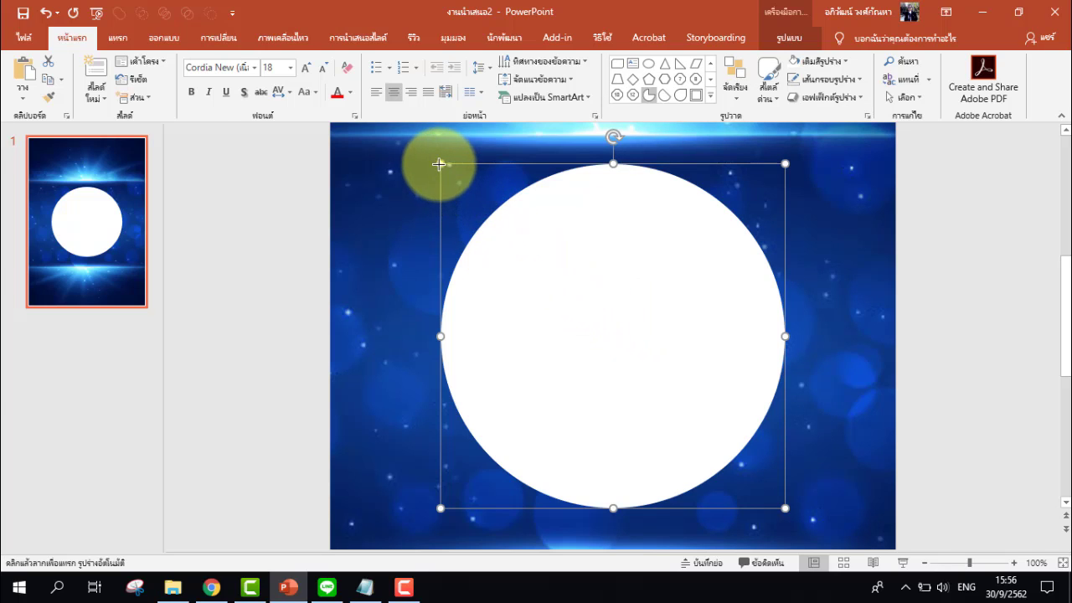
pyautogui.moveTo(439, 164); pyautogui.dragTo(750, 508)
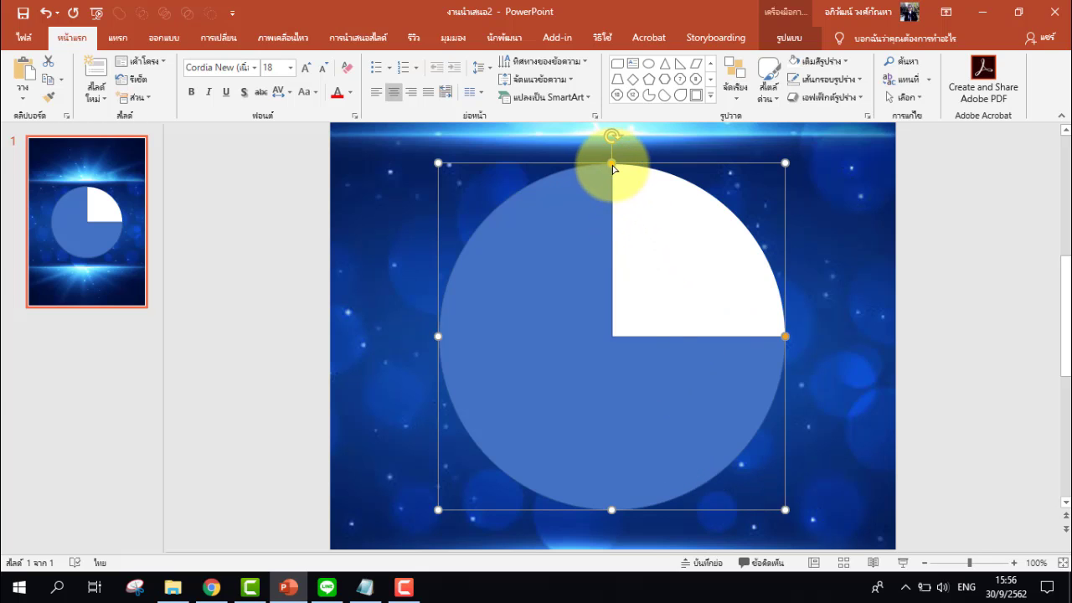
# Reshape the pie into a slim wedge from the circle's bottom to its lower right
pyautogui.moveTo(612, 164)
pyautogui.mouseDown()
pyautogui.moveTo(511, 380)
pyautogui.moveTo(613, 404)
pyautogui.mouseUp()
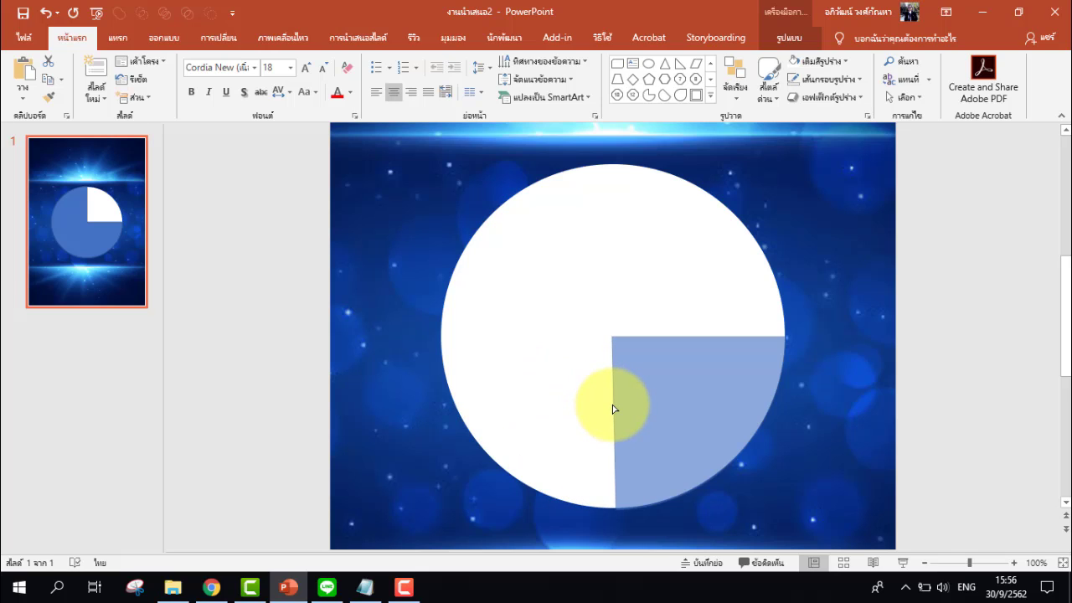
pyautogui.moveTo(609, 410); pyautogui.dragTo(601, 413)
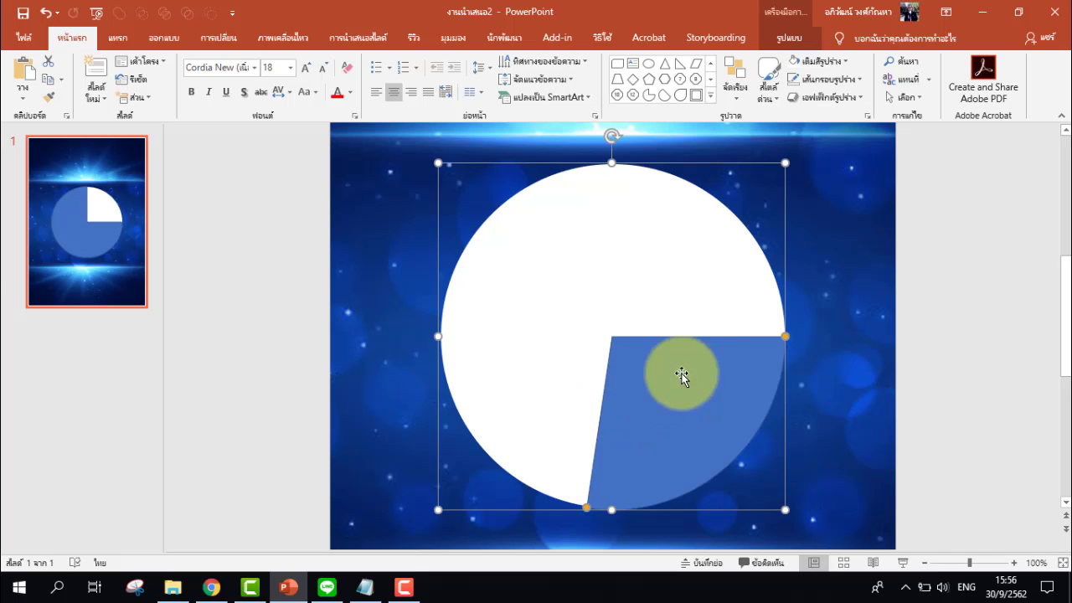
pyautogui.moveTo(786, 342); pyautogui.dragTo(776, 391)
pyautogui.hotkey('ctrl', 'z')
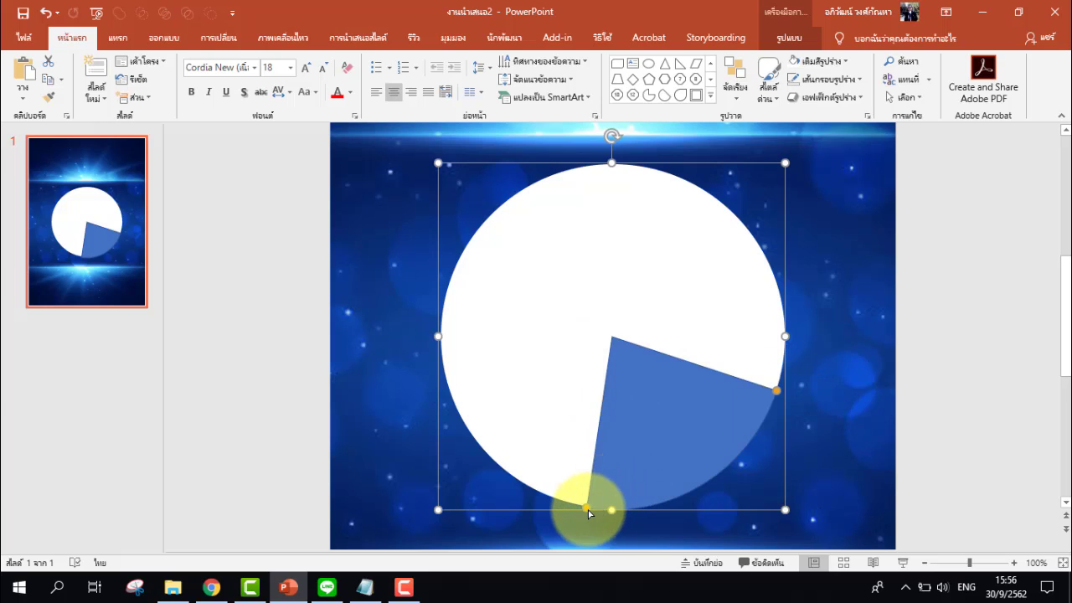
pyautogui.moveTo(588, 510); pyautogui.dragTo(577, 506)
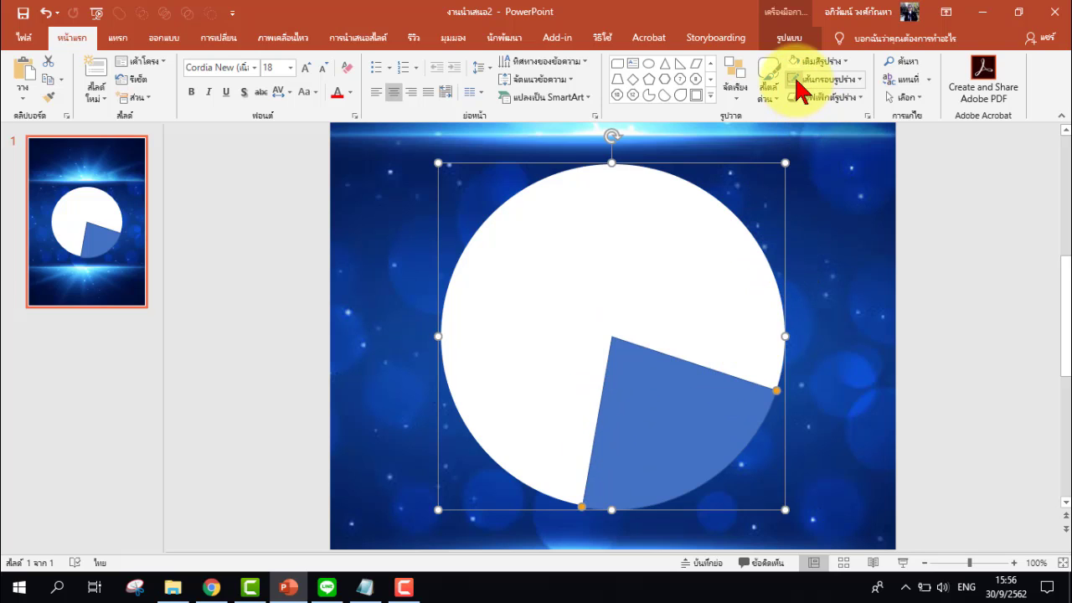
# Give the blue pie slice a white outline with 4½ pt weight
pyautogui.click(834, 80)
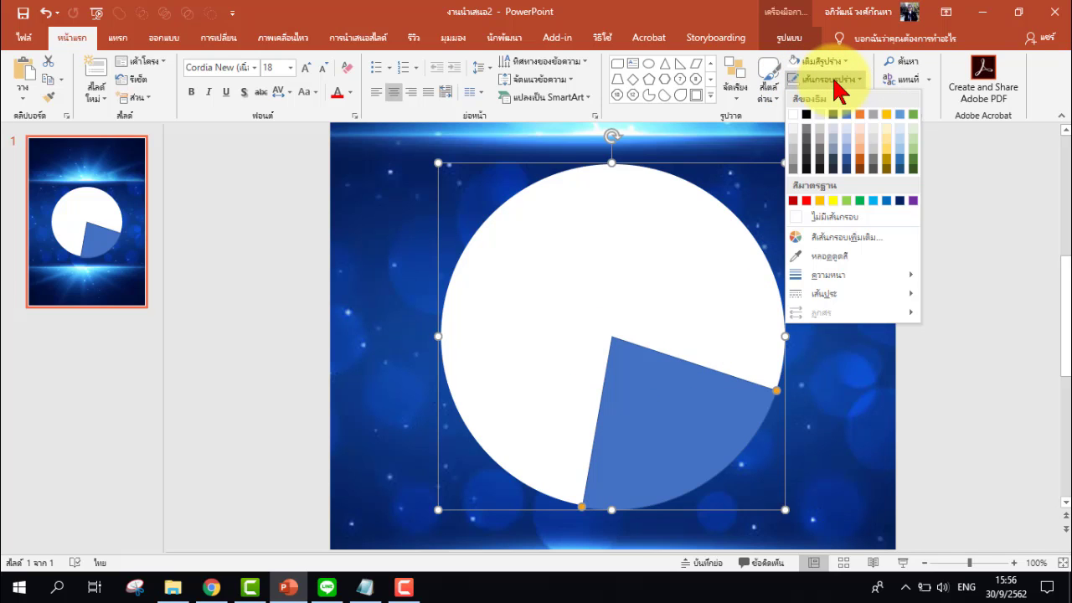
pyautogui.click(793, 115)
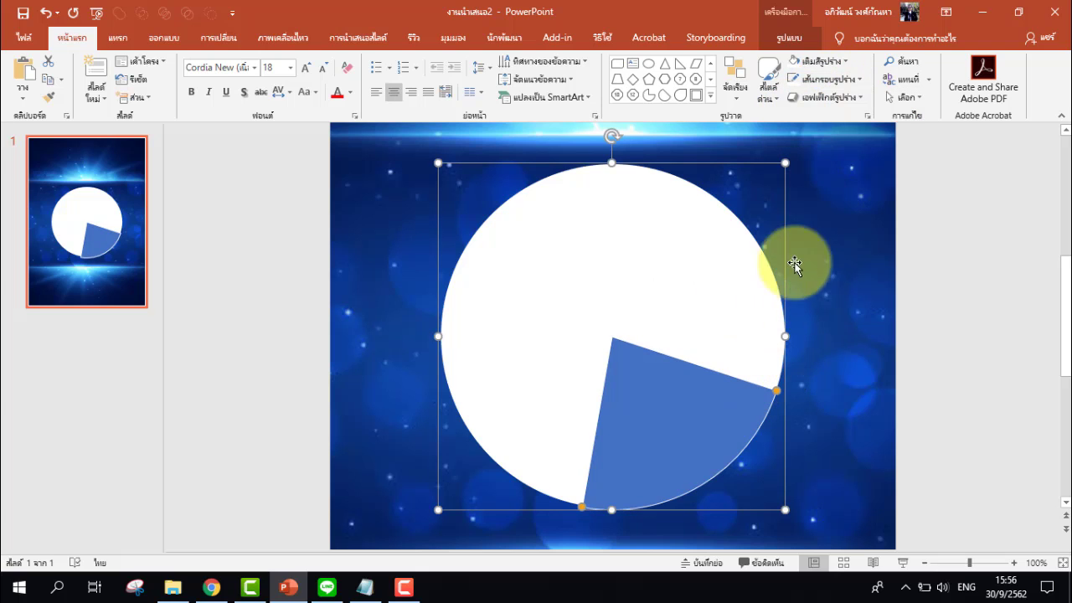
pyautogui.click(842, 84)
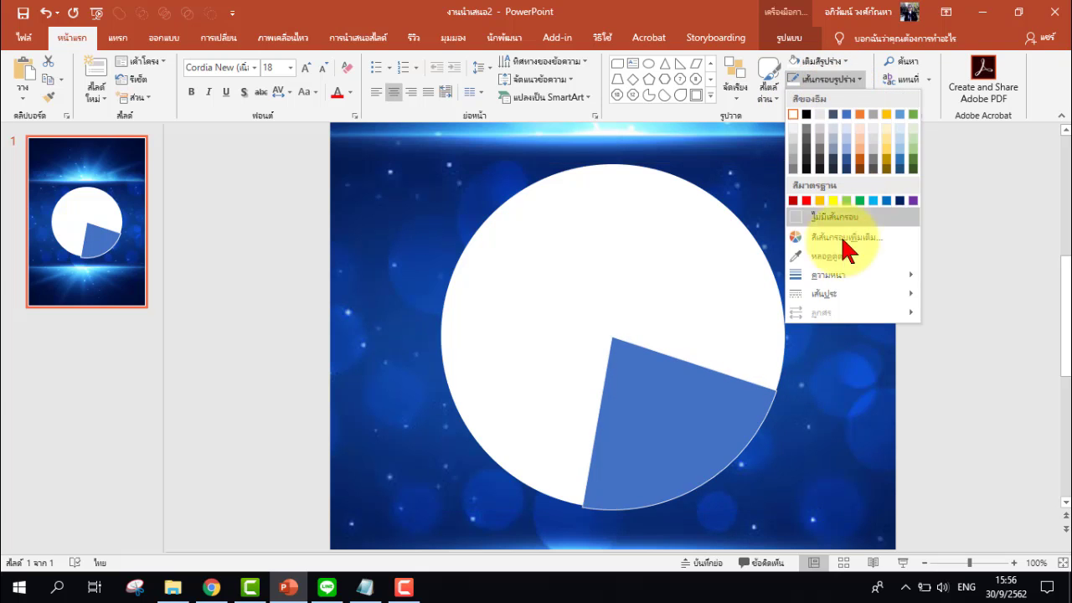
pyautogui.moveTo(842, 283)
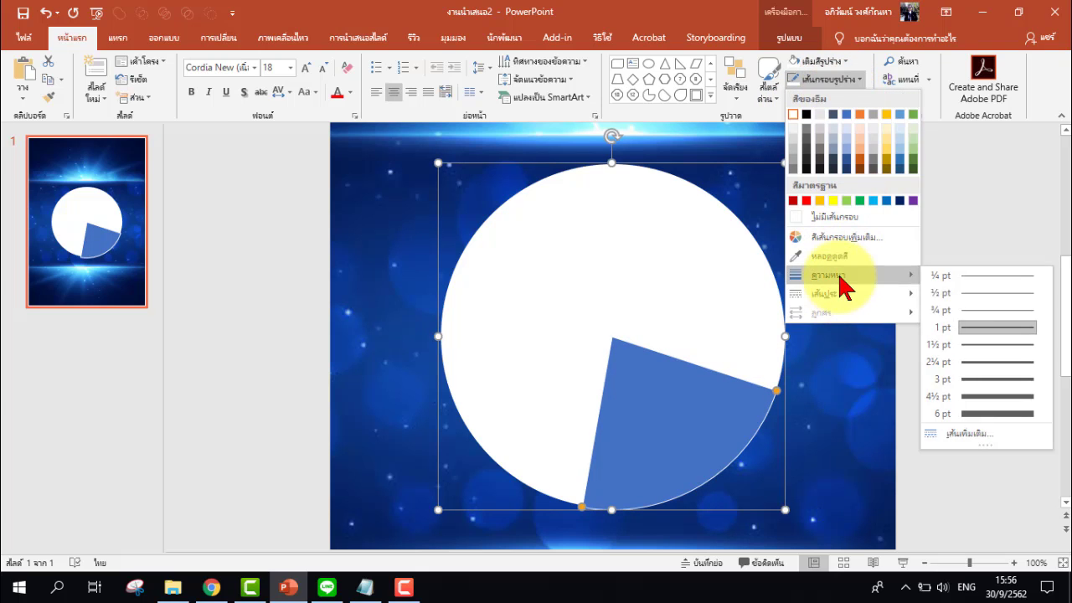
pyautogui.click(991, 397)
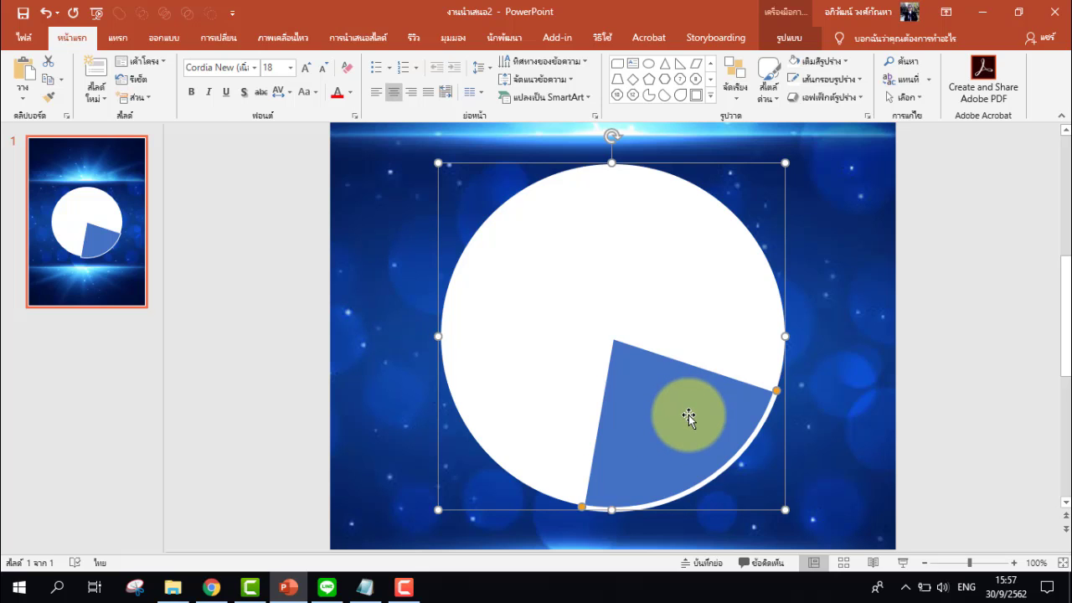
pyautogui.click(117, 38)
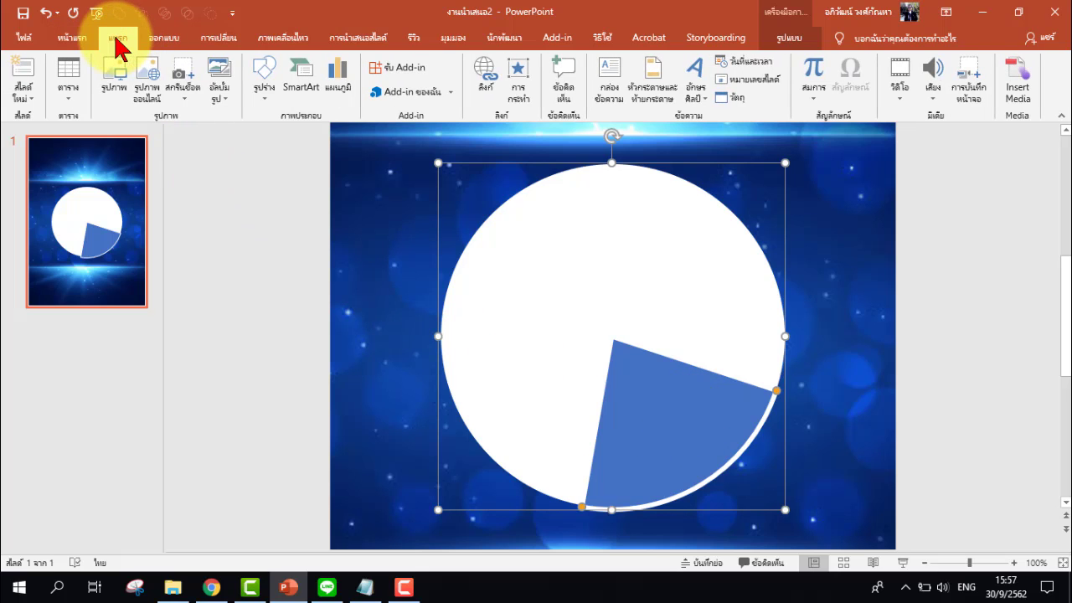
# Insert Desktop photo 5, students seated in a hall, at 12.7 × 19.05 cm
pyautogui.click(113, 94)
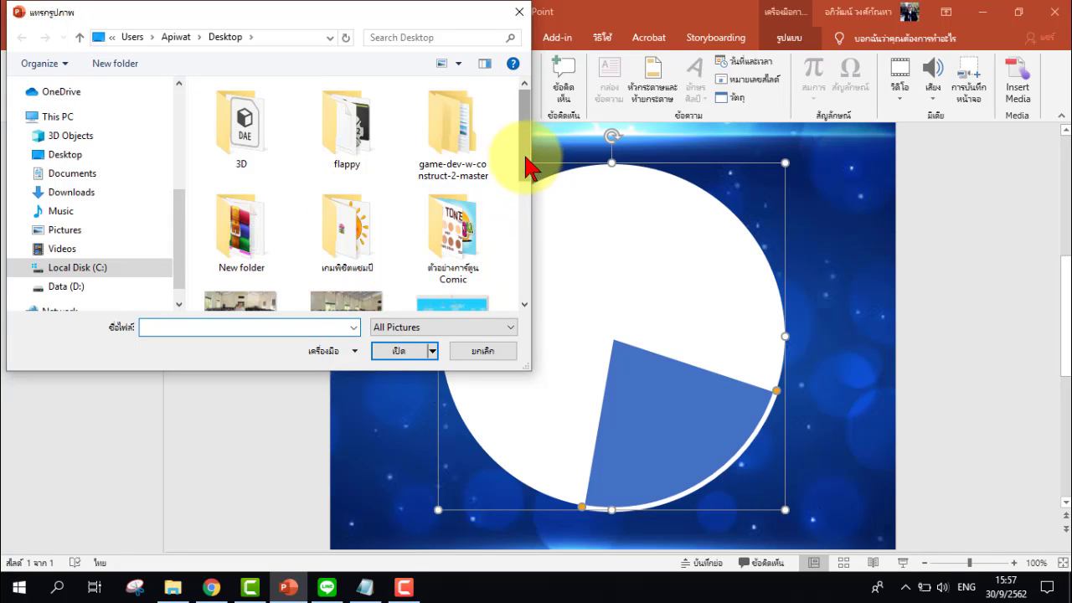
pyautogui.moveTo(526, 168); pyautogui.dragTo(524, 206)
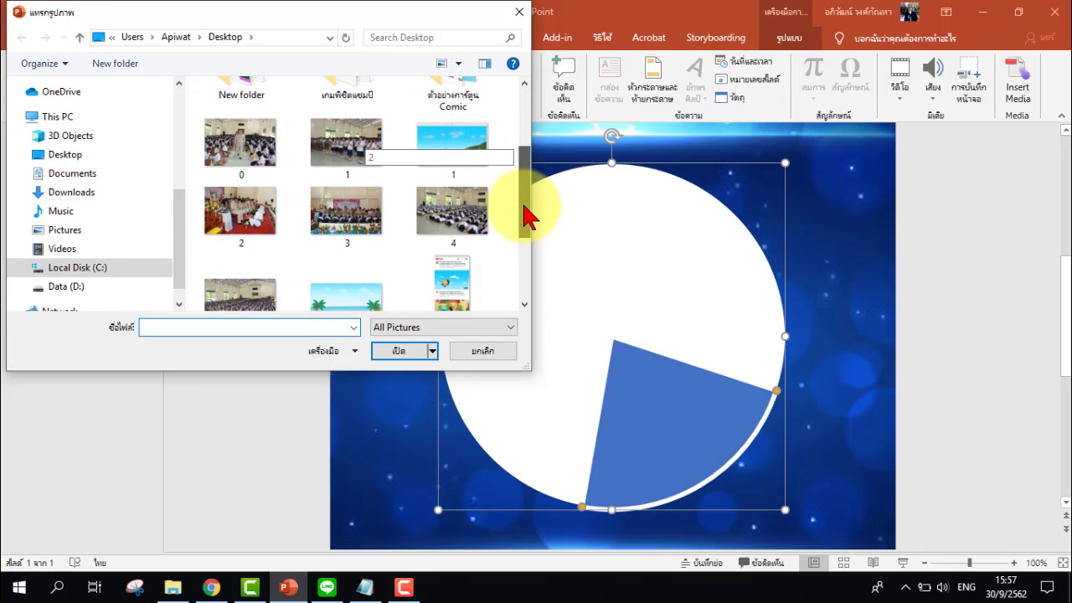
pyautogui.click(476, 214)
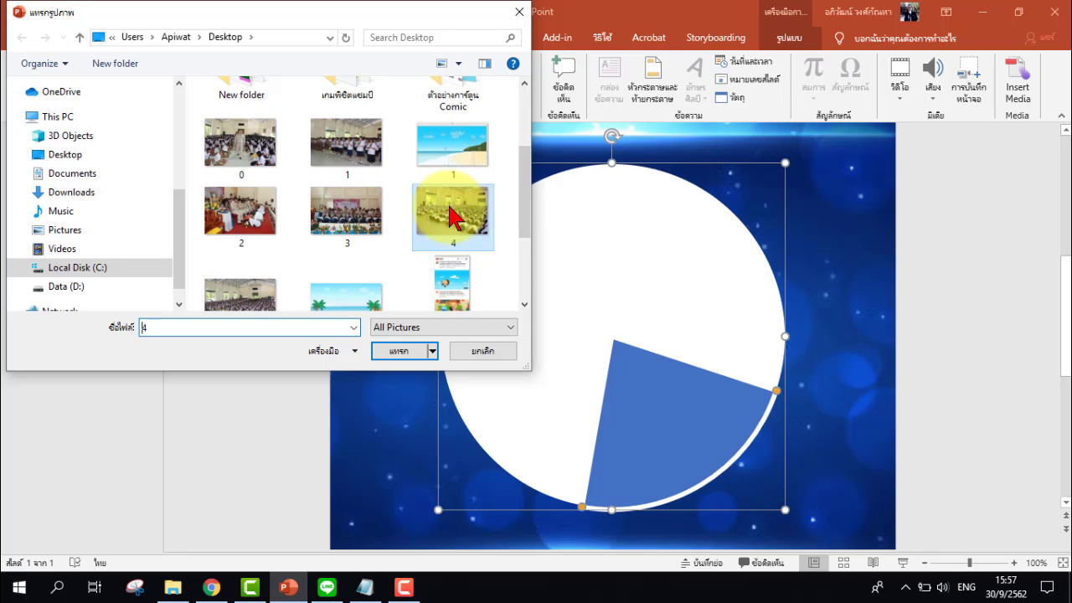
pyautogui.scroll(-1, 453, 214)
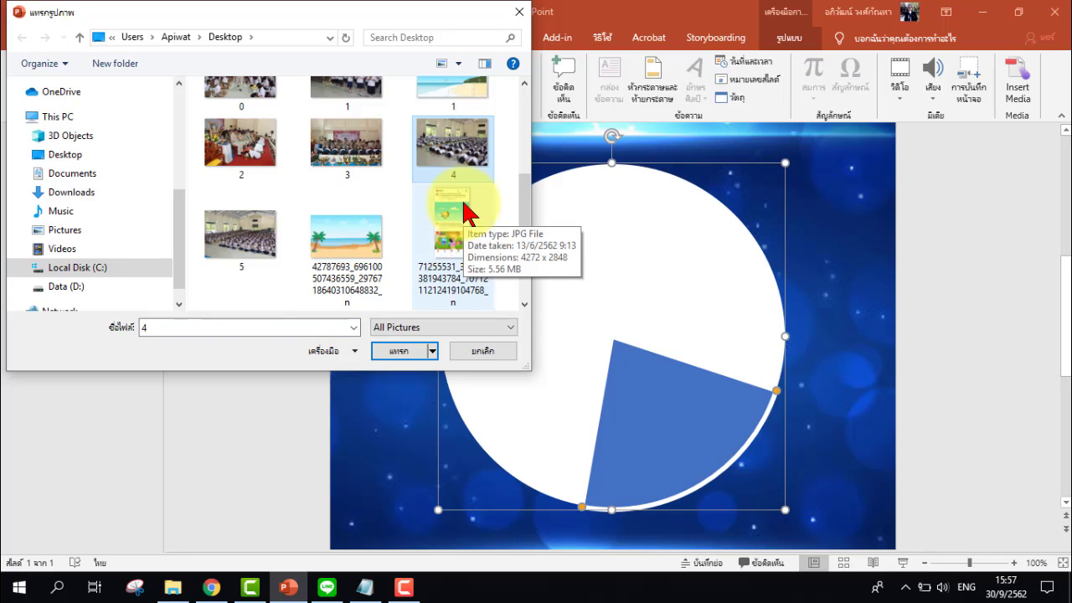
pyautogui.click(258, 243)
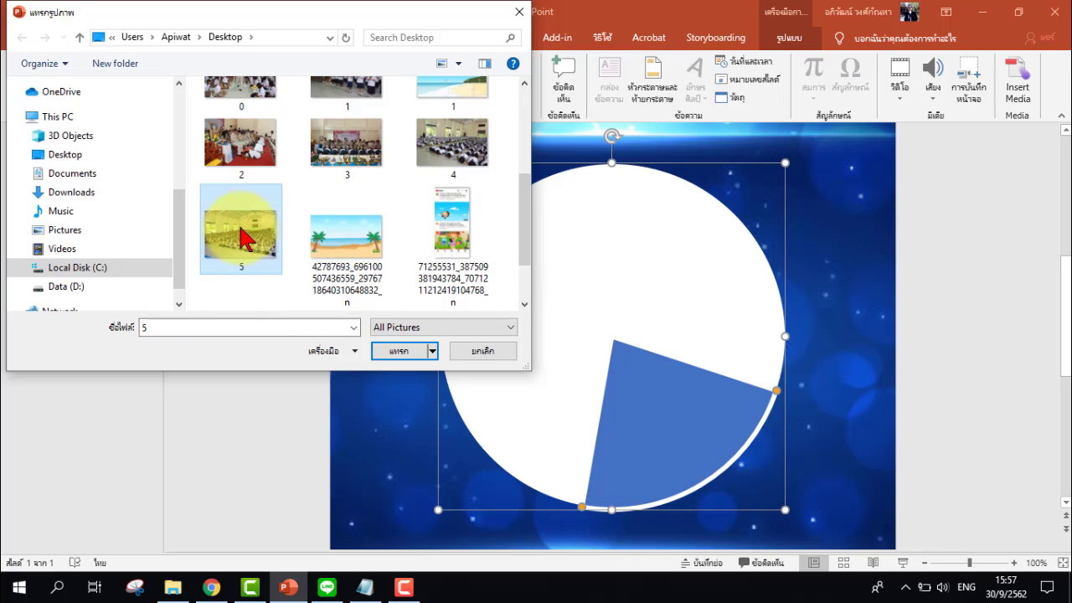
pyautogui.click(399, 355)
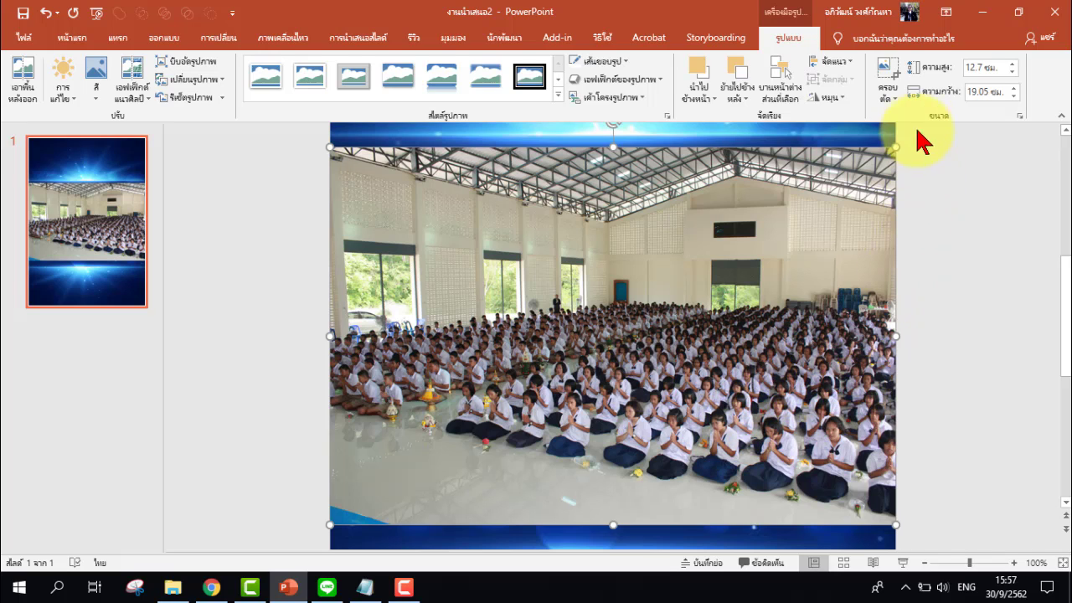
# Crop the hall photo to a 1:1 square, shifting the image within the crop
pyautogui.click(885, 75)
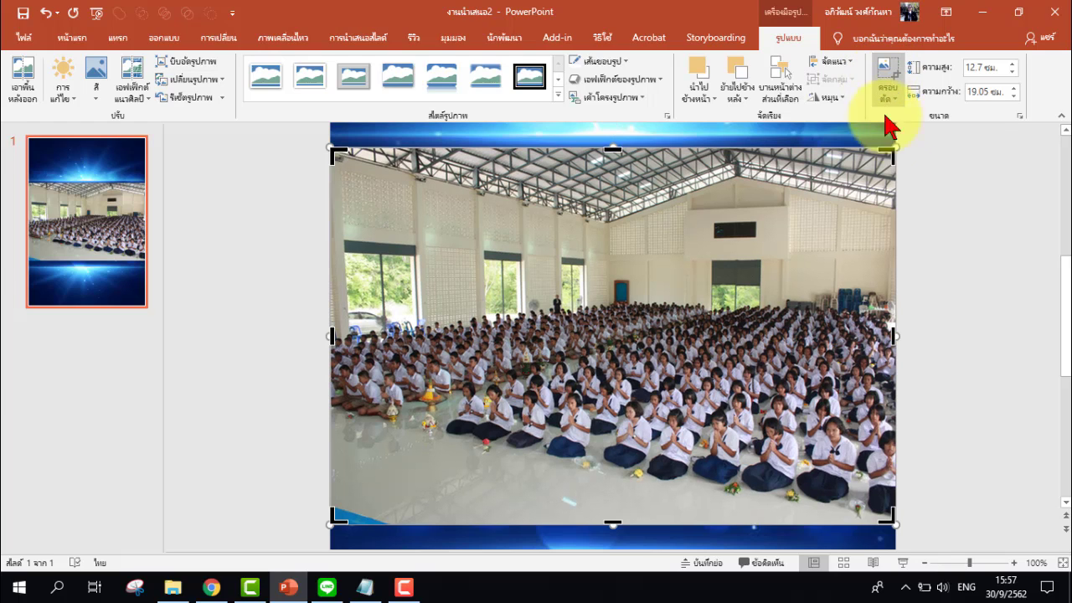
pyautogui.click(896, 99)
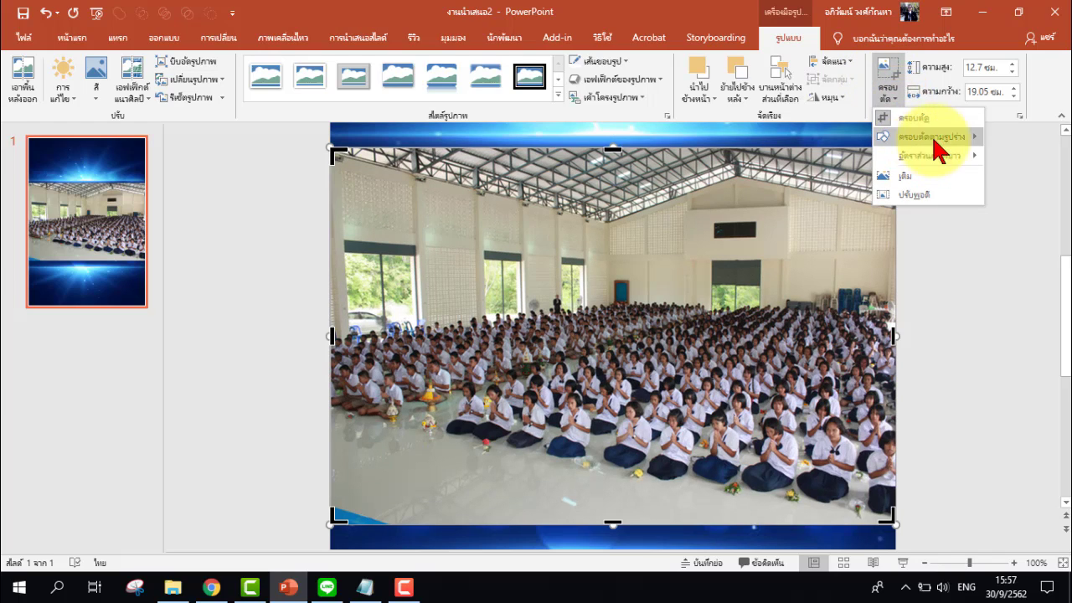
pyautogui.moveTo(931, 140)
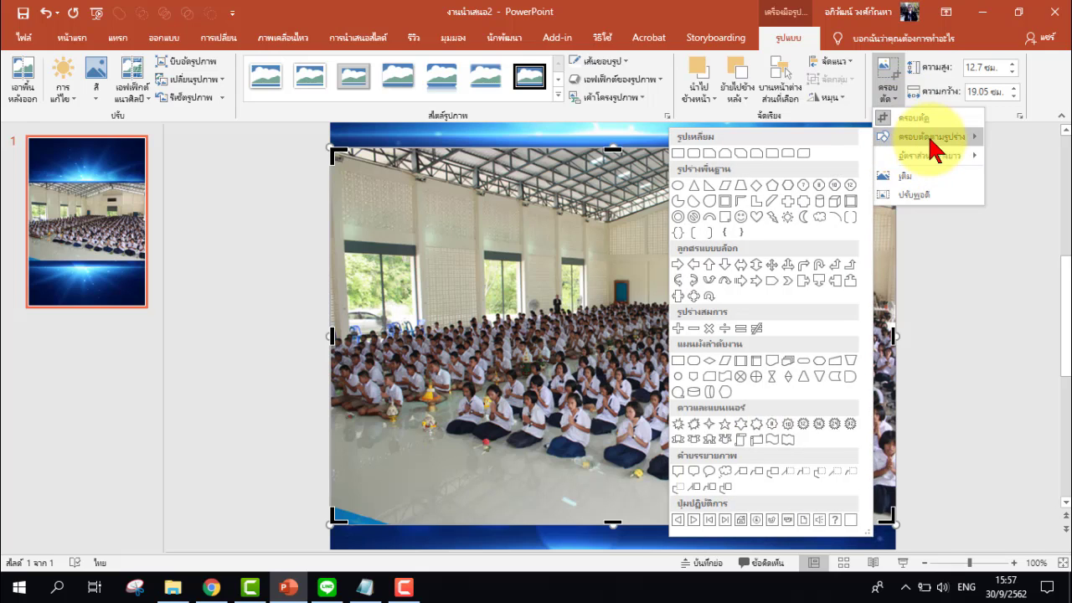
pyautogui.moveTo(960, 157)
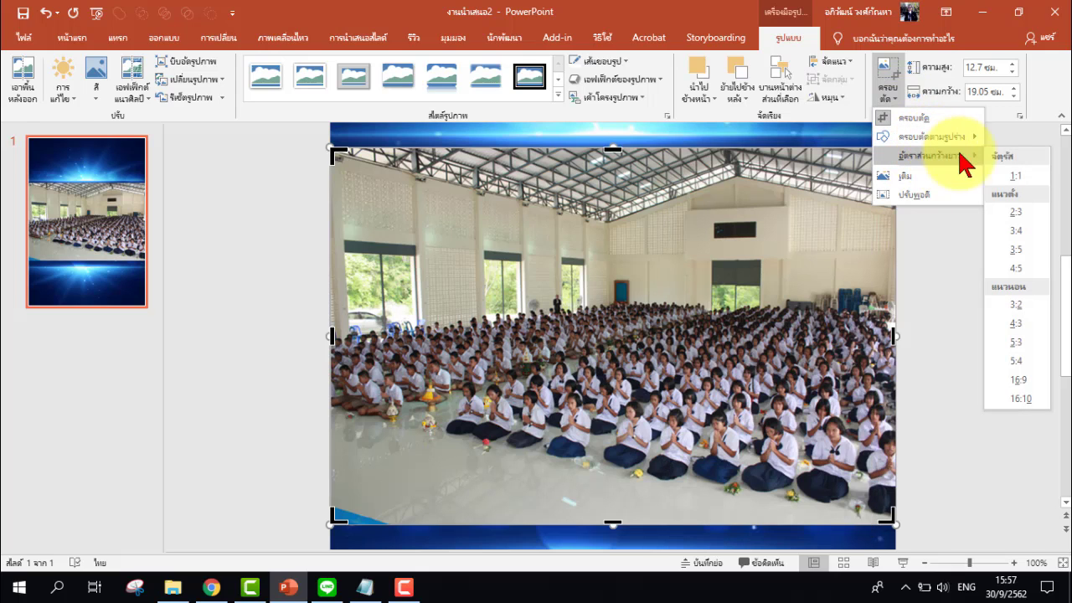
pyautogui.click(1026, 179)
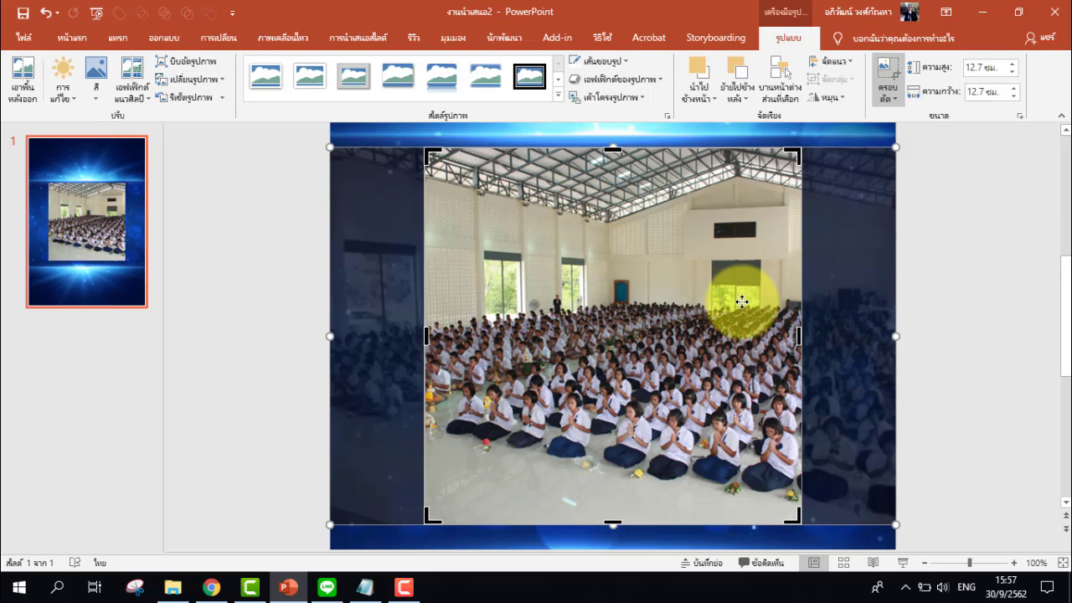
pyautogui.moveTo(742, 302)
pyautogui.mouseDown()
pyautogui.moveTo(719, 325)
pyautogui.moveTo(633, 332)
pyautogui.mouseUp()
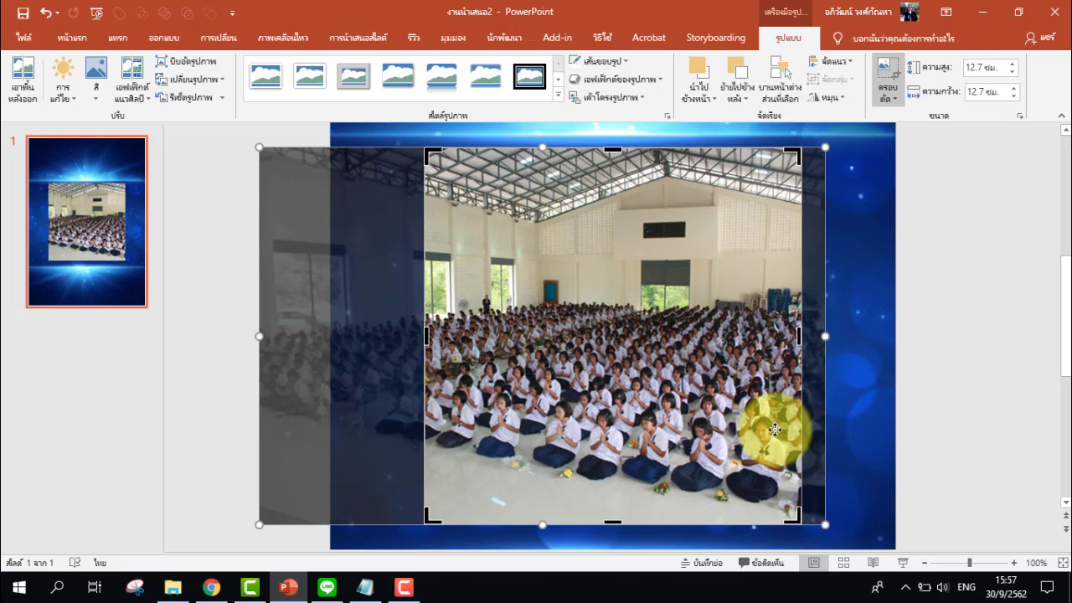
pyautogui.click(887, 71)
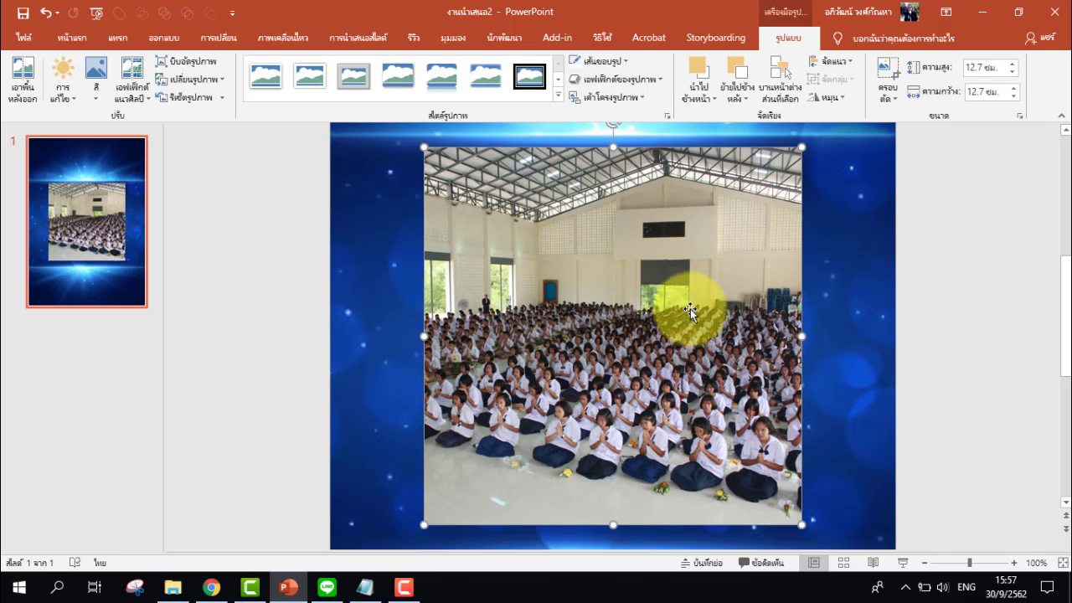
# Shrink the square photo to about 6.71 cm and place it over the circle's left side
pyautogui.moveTo(800, 148)
pyautogui.mouseDown()
pyautogui.moveTo(643, 305)
pyautogui.moveTo(712, 353)
pyautogui.moveTo(731, 346)
pyautogui.mouseUp()
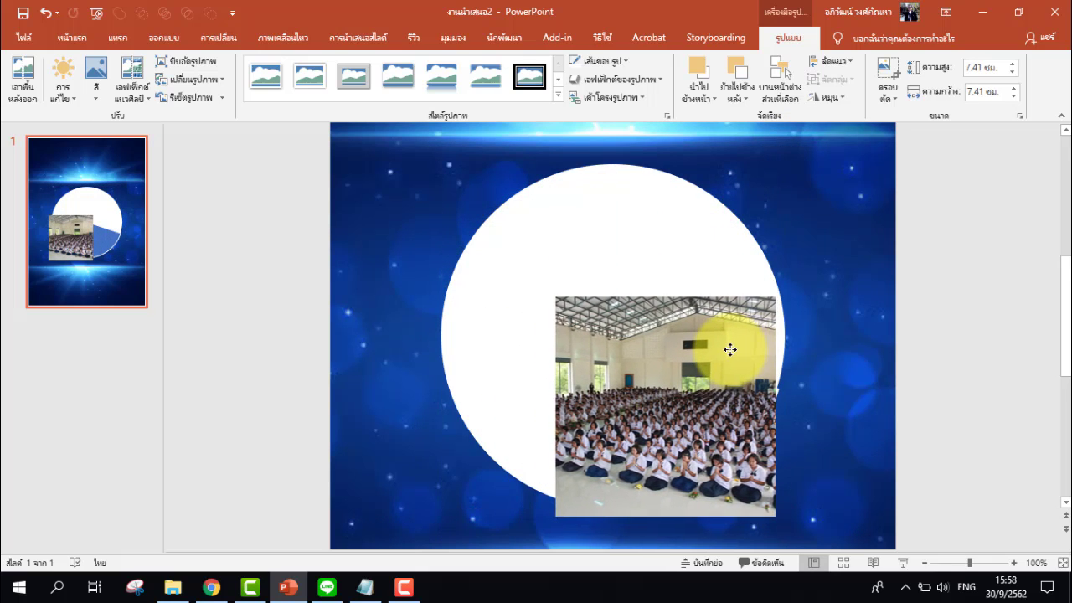
pyautogui.keyDown('shift'); pyautogui.click(567, 507); pyautogui.keyUp('shift')
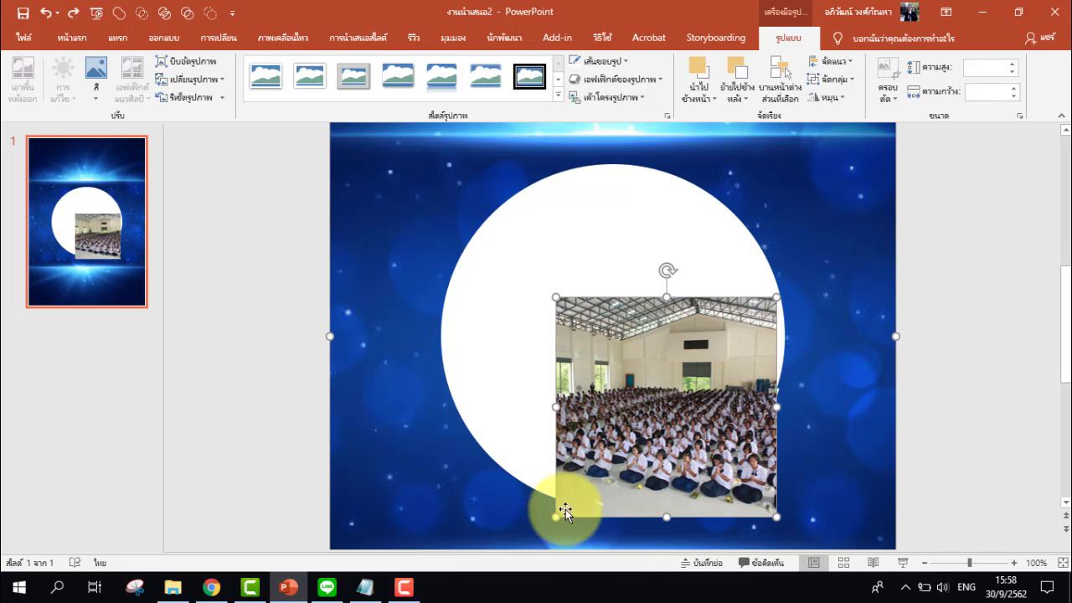
pyautogui.moveTo(556, 517); pyautogui.dragTo(614, 470)
pyautogui.hotkey('ctrl', 'z')
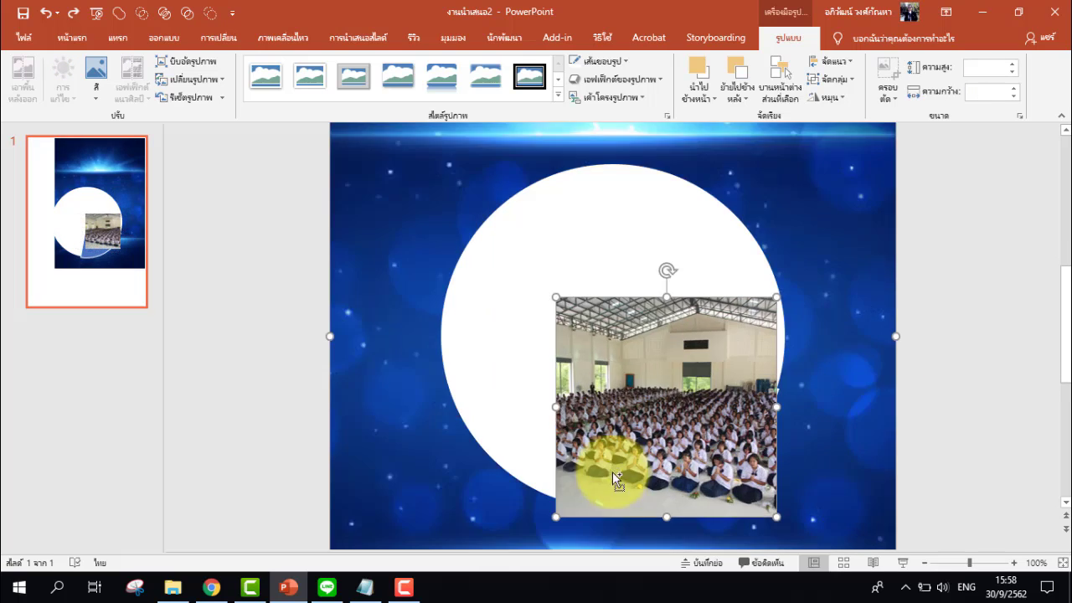
pyautogui.click(958, 388)
pyautogui.click(629, 496)
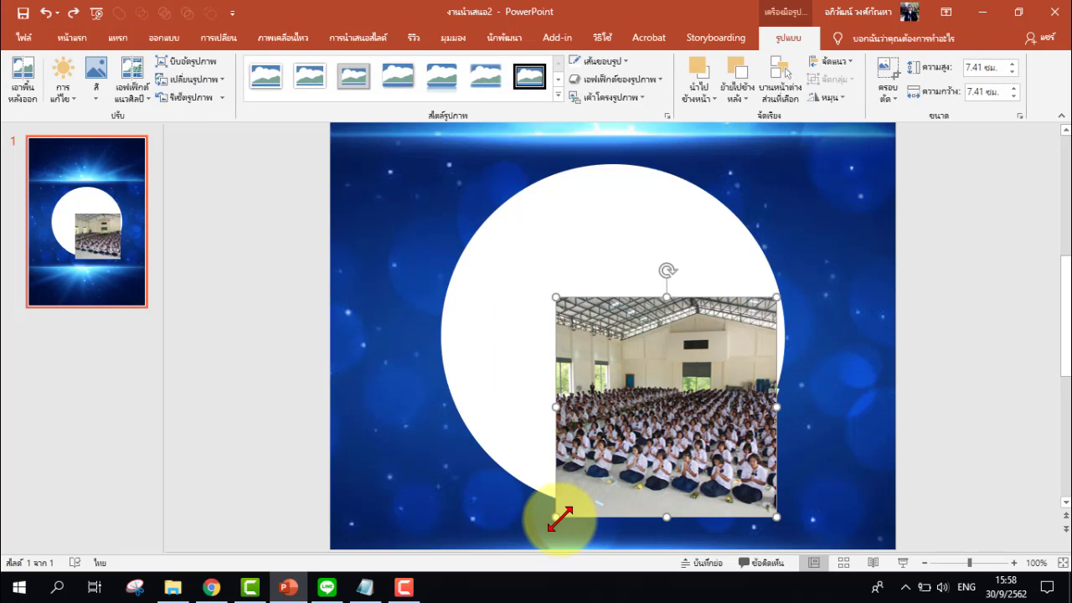
pyautogui.moveTo(556, 517); pyautogui.dragTo(616, 505)
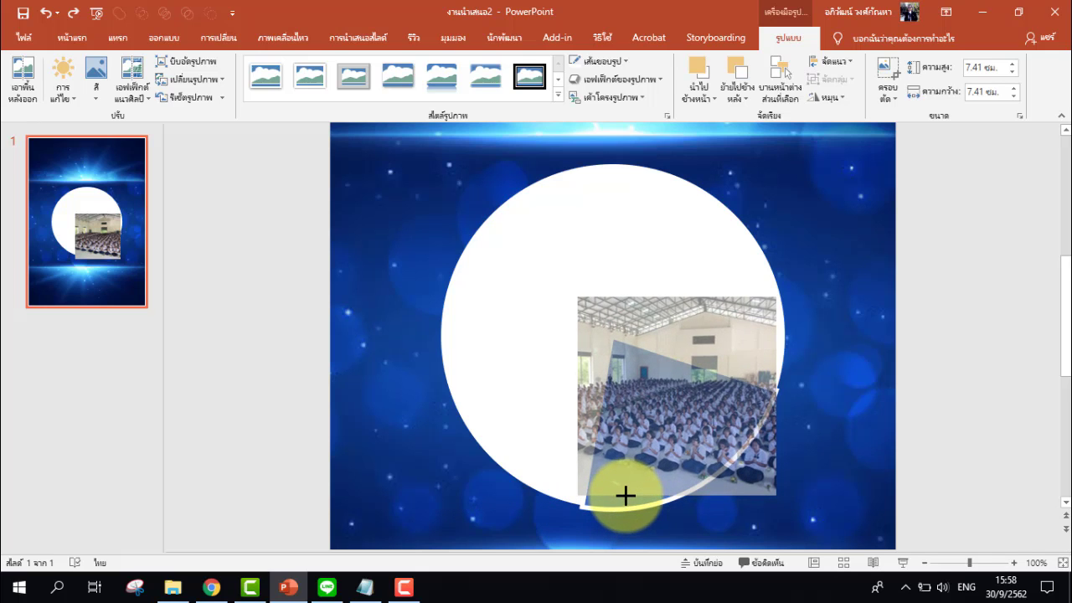
pyautogui.moveTo(616, 505); pyautogui.dragTo(625, 495)
pyautogui.moveTo(628, 425); pyautogui.dragTo(624, 465)
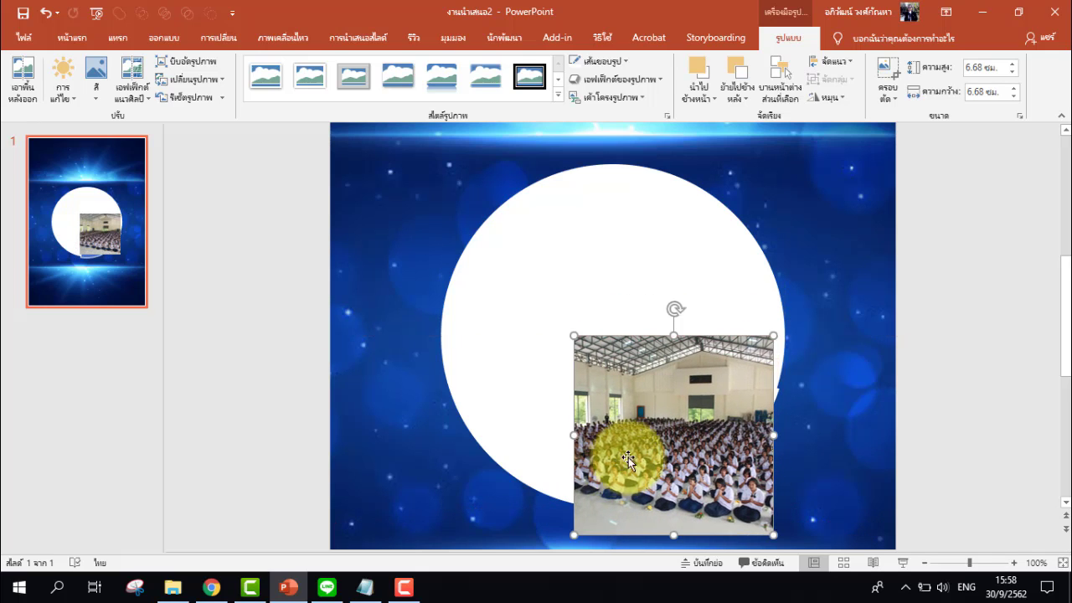
pyautogui.moveTo(774, 335); pyautogui.dragTo(775, 335)
pyautogui.moveTo(730, 388)
pyautogui.mouseDown()
pyautogui.moveTo(730, 376)
pyautogui.moveTo(694, 440)
pyautogui.moveTo(493, 333)
pyautogui.mouseUp()
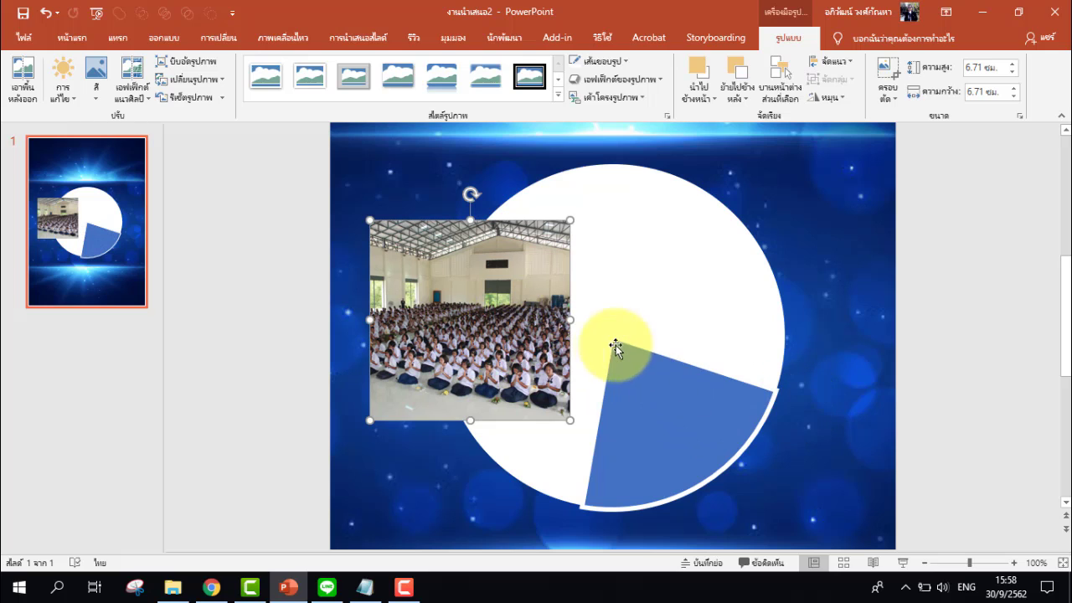
# Copy the square photo and use it as the picture fill of the lower-right pie wedge
pyautogui.rightClick(475, 342)
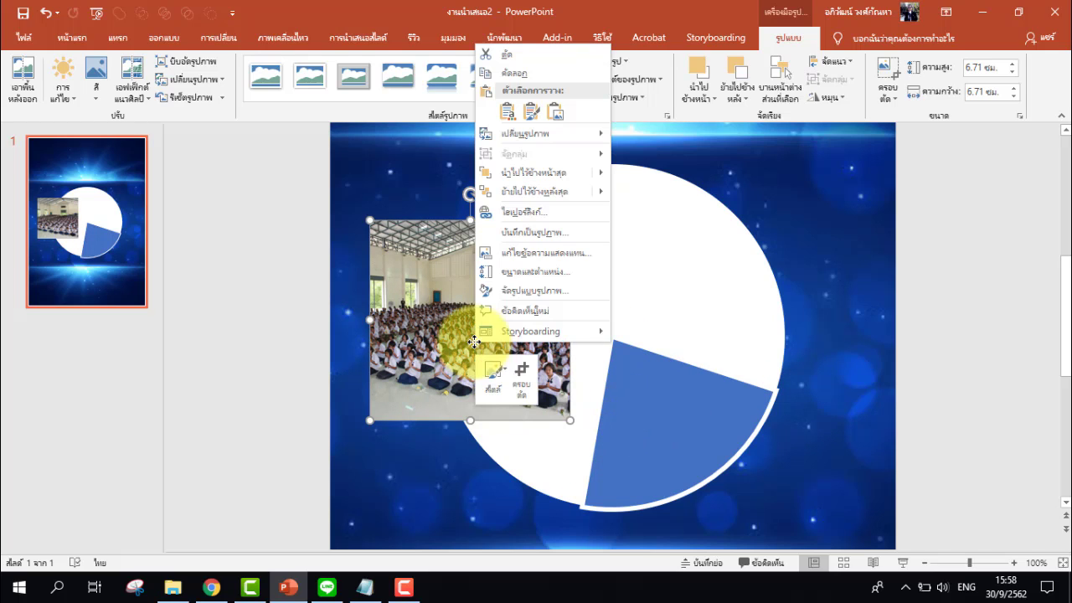
pyautogui.click(539, 72)
pyautogui.click(732, 392)
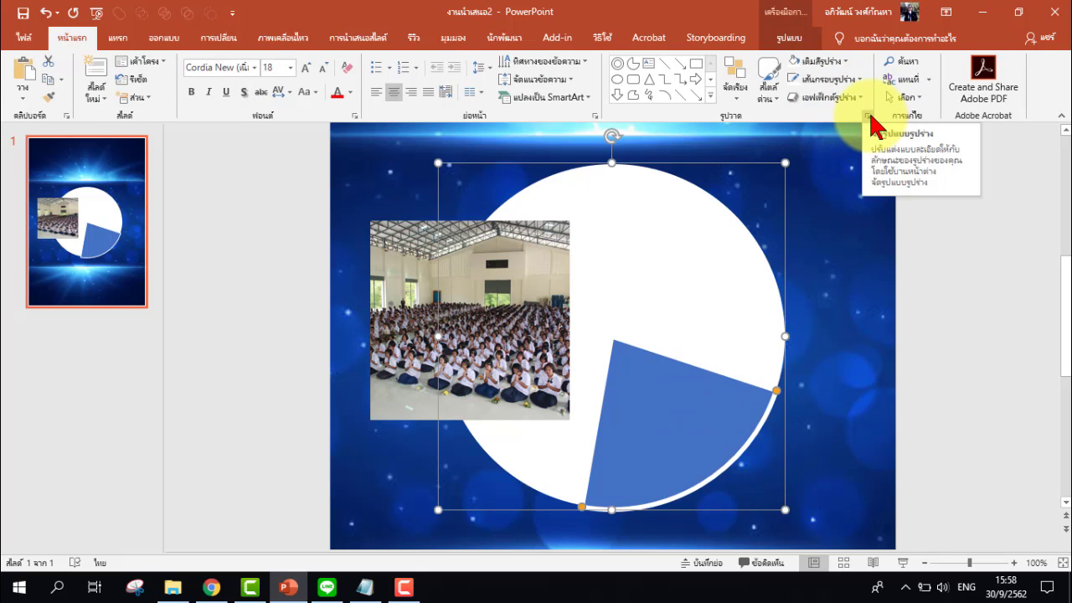
pyautogui.click(870, 119)
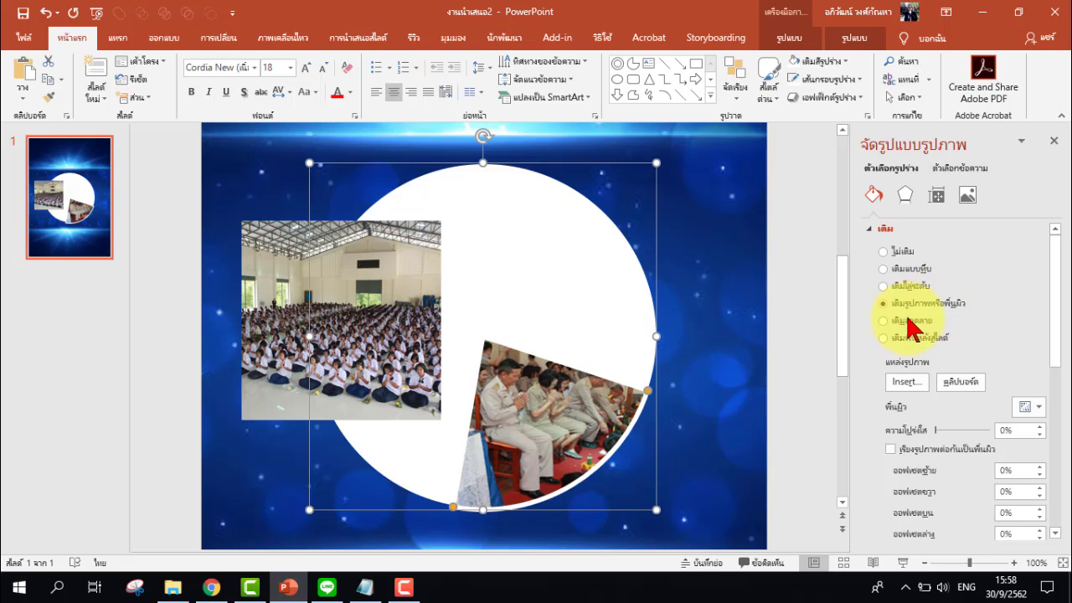
pyautogui.click(965, 385)
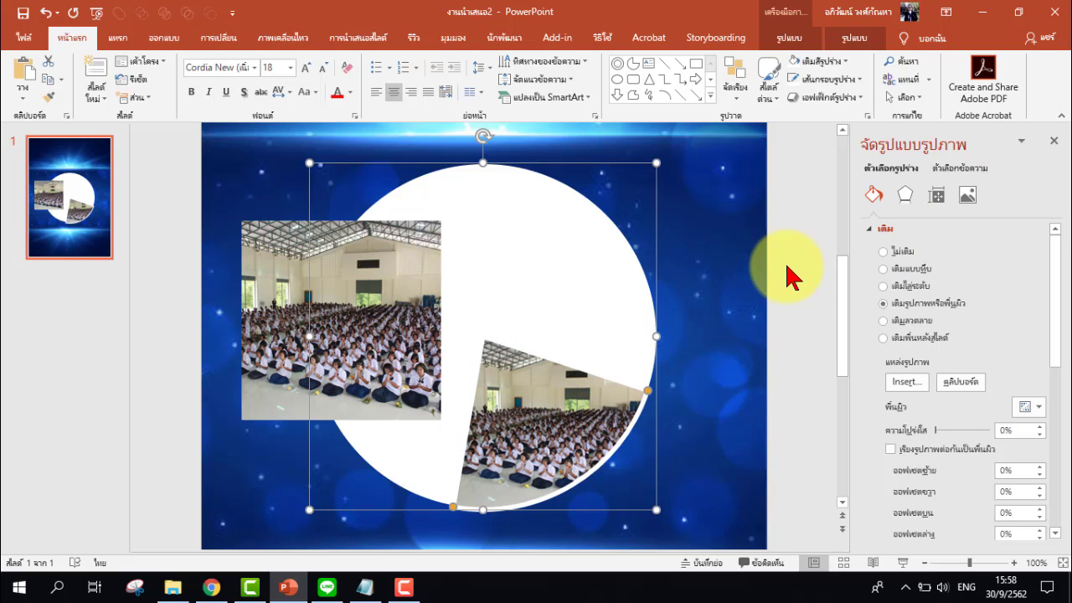
# Delete the loose rectangular students photo from the slide
pyautogui.click(323, 371)
pyautogui.click(365, 402)
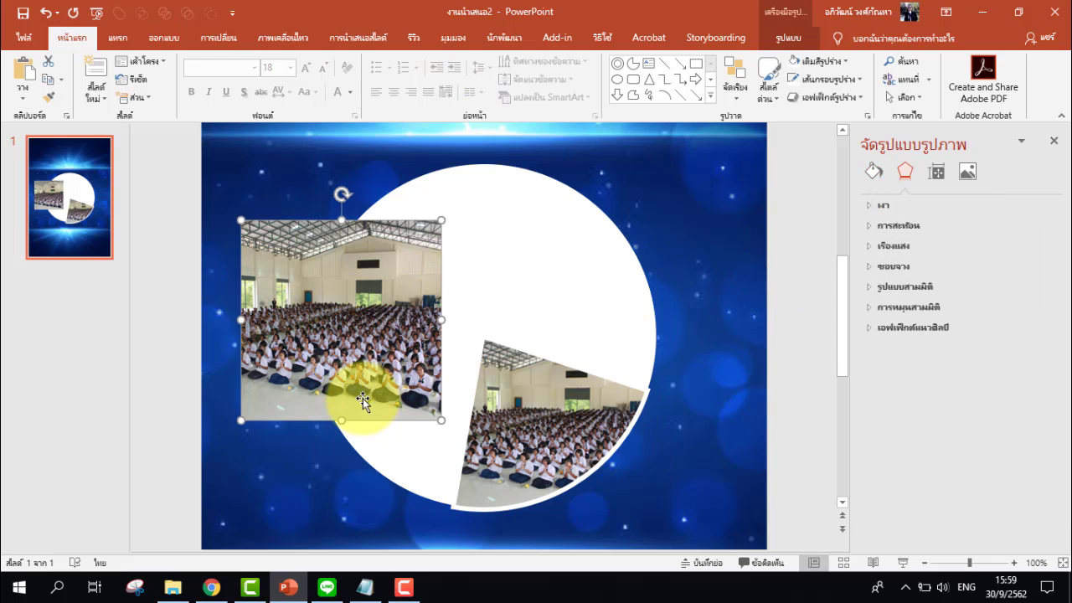
pyautogui.press('Delete')
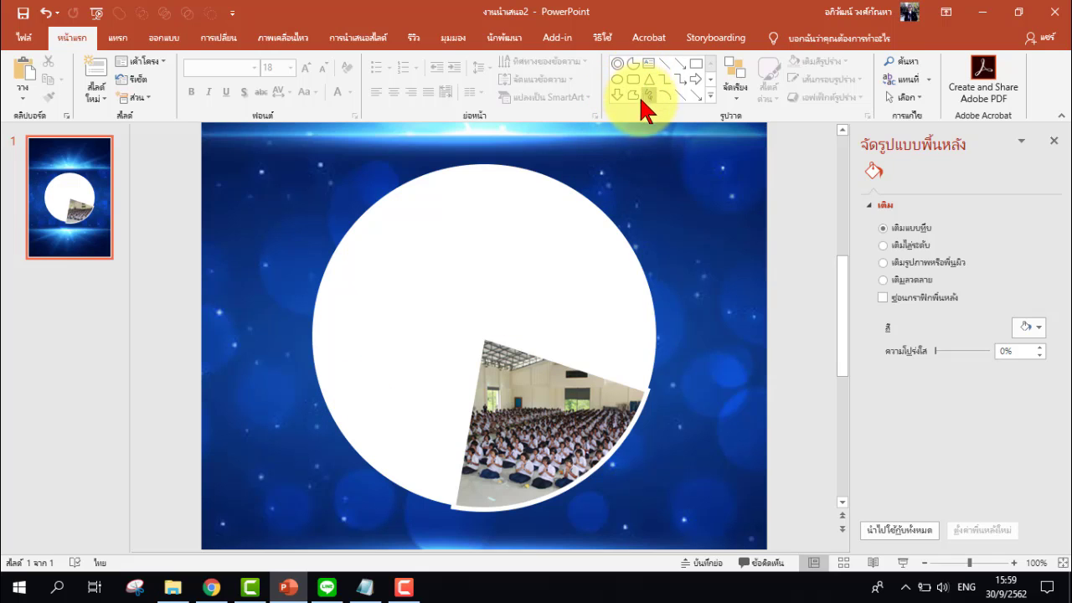
# Draw a Pie shape sized and aligned to match the white circle
pyautogui.click(634, 64)
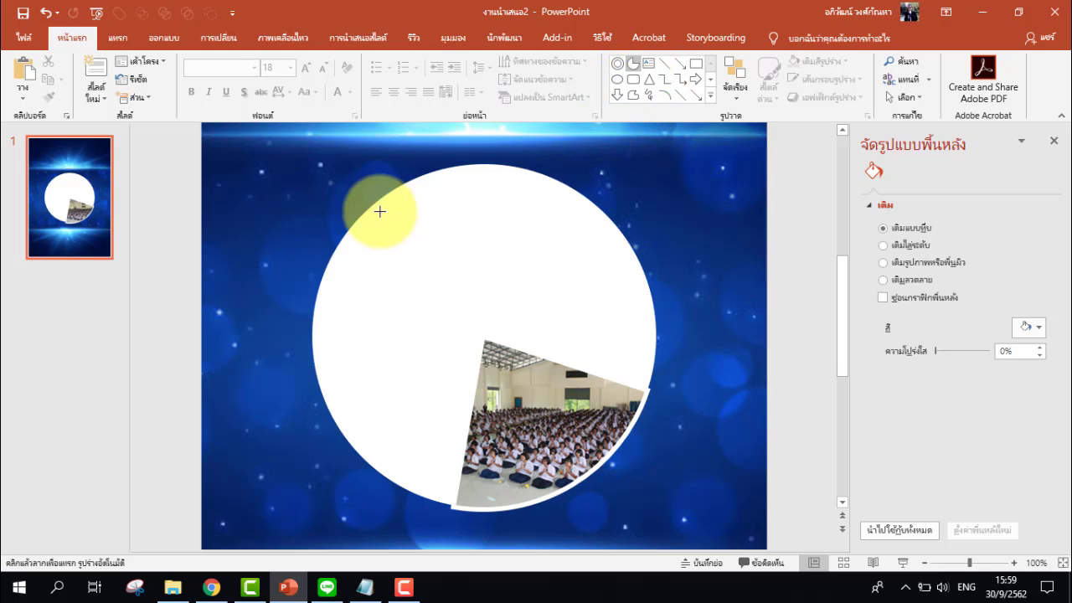
pyautogui.moveTo(314, 176)
pyautogui.mouseDown()
pyautogui.moveTo(573, 441)
pyautogui.moveTo(639, 526)
pyautogui.moveTo(656, 522)
pyautogui.mouseUp()
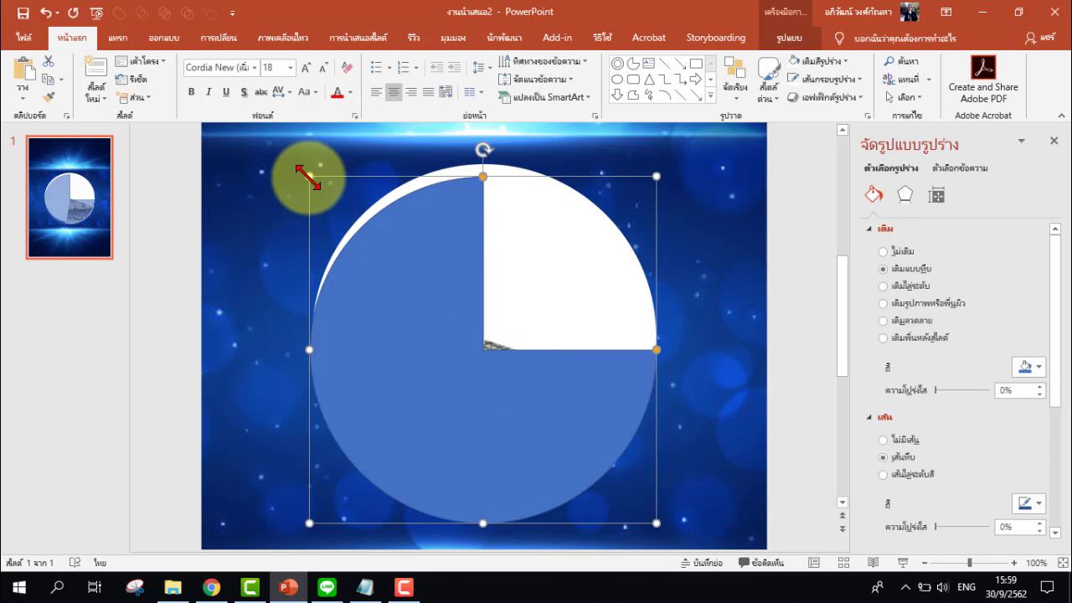
pyautogui.moveTo(309, 172); pyautogui.dragTo(286, 156)
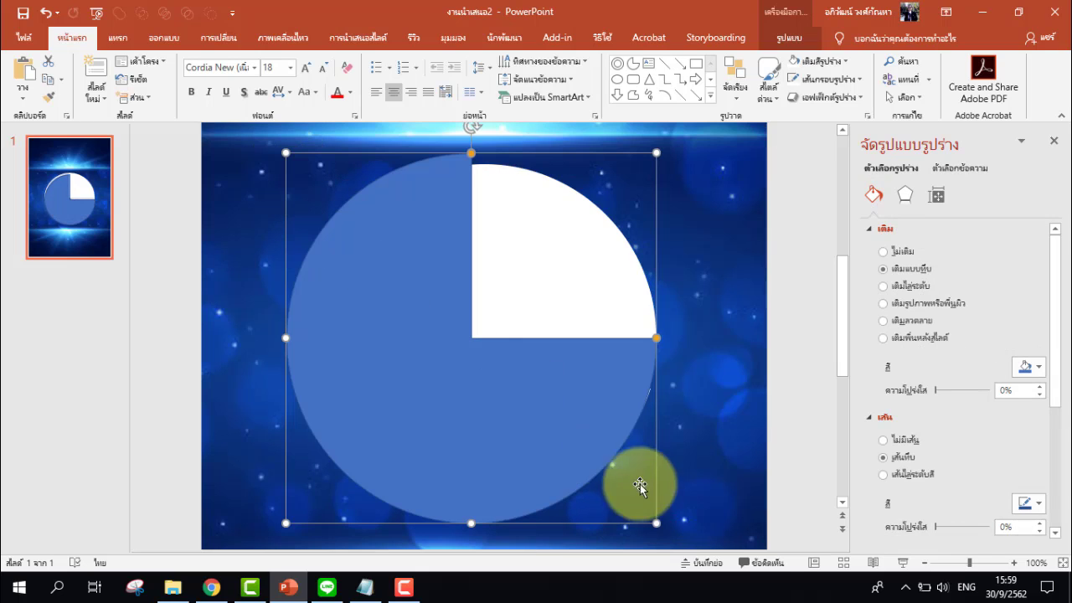
pyautogui.moveTo(663, 522); pyautogui.dragTo(662, 537)
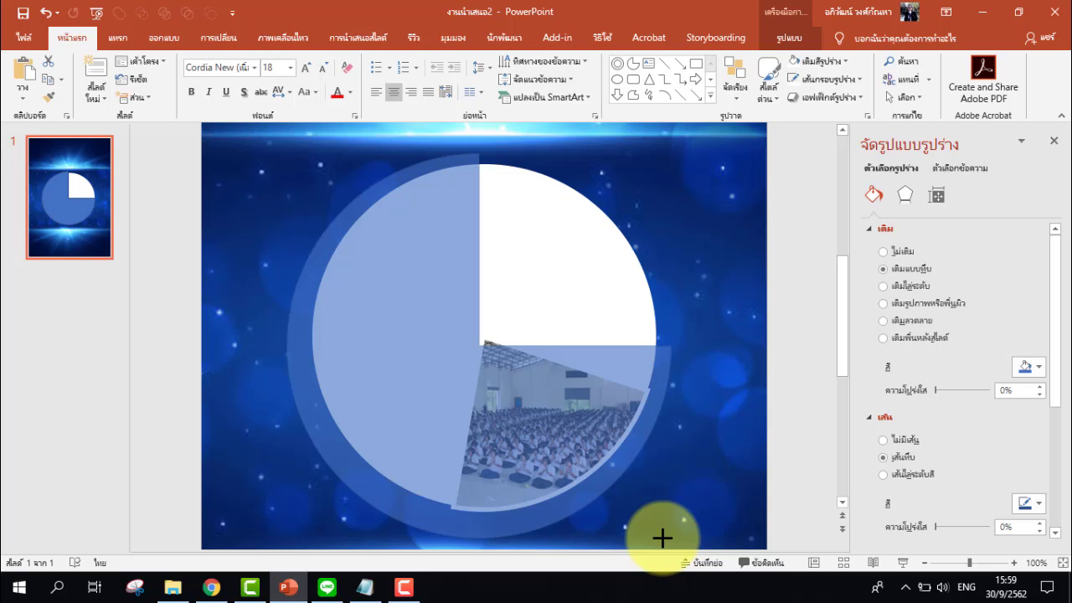
pyautogui.moveTo(662, 537); pyautogui.dragTo(663, 536)
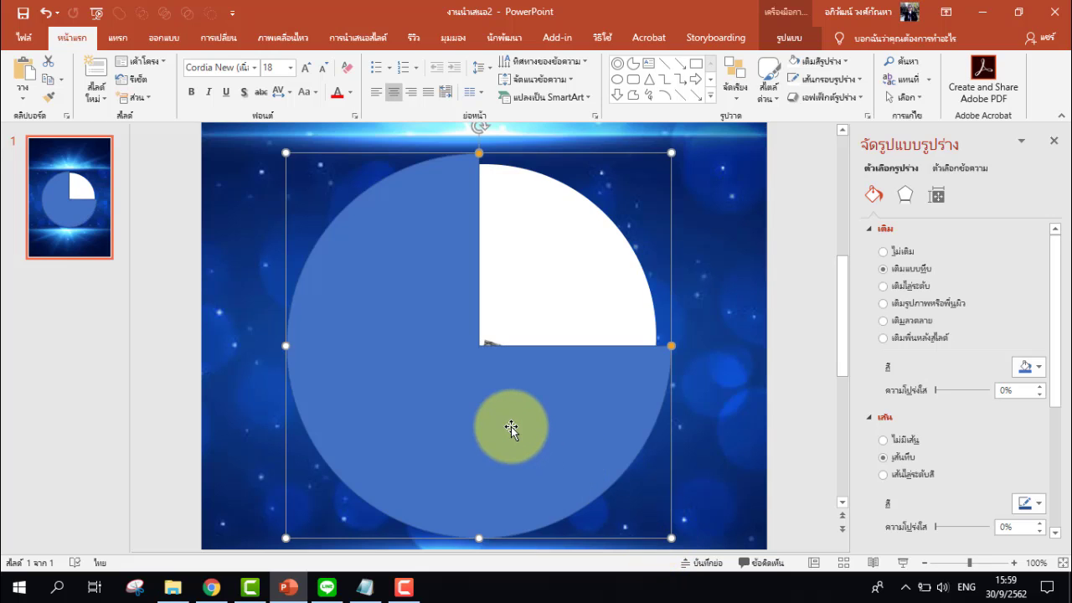
pyautogui.moveTo(511, 426); pyautogui.dragTo(516, 422)
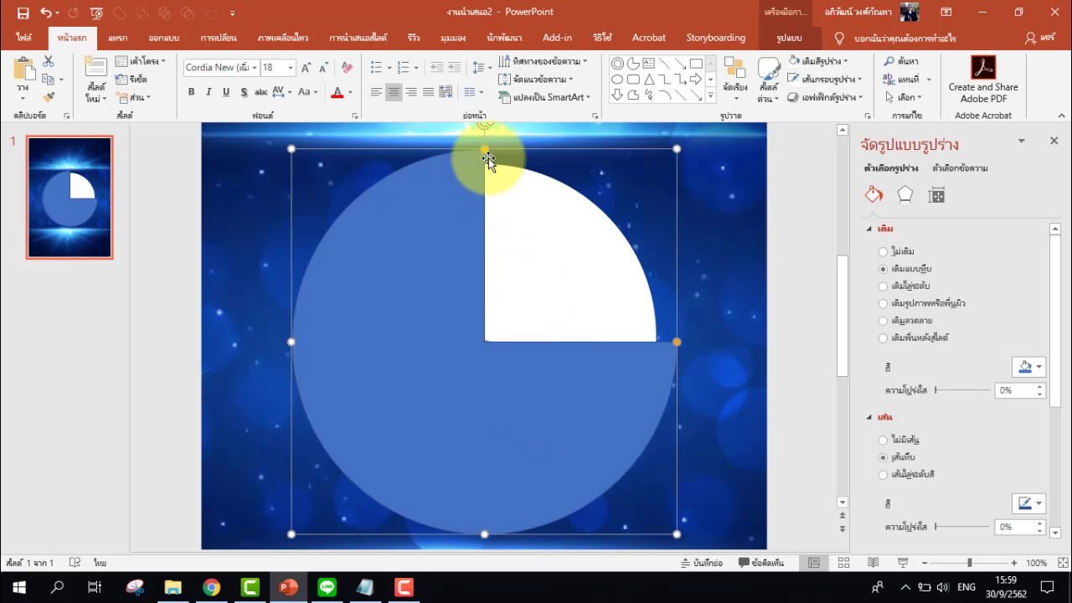
# Adjust the pie's handles into a wedge covering the circle's lower left beside the photo wedge
pyautogui.moveTo(485, 152)
pyautogui.mouseDown()
pyautogui.moveTo(387, 339)
pyautogui.moveTo(396, 377)
pyautogui.moveTo(407, 376)
pyautogui.mouseUp()
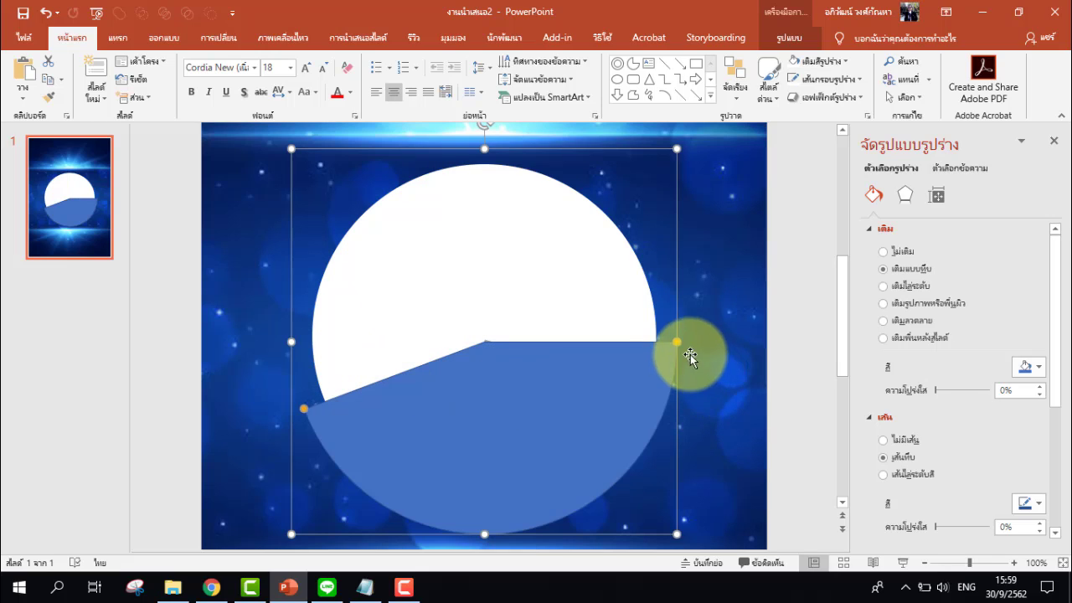
pyautogui.moveTo(678, 343)
pyautogui.mouseDown()
pyautogui.moveTo(675, 369)
pyautogui.moveTo(598, 443)
pyautogui.moveTo(420, 513)
pyautogui.moveTo(456, 521)
pyautogui.mouseUp()
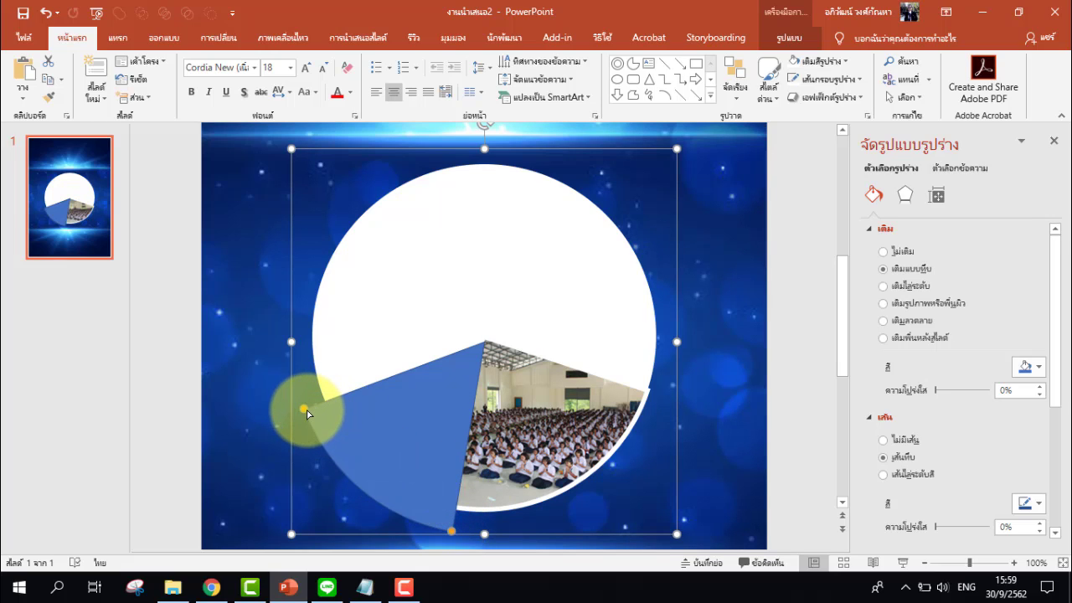
pyautogui.moveTo(304, 409); pyautogui.dragTo(305, 409)
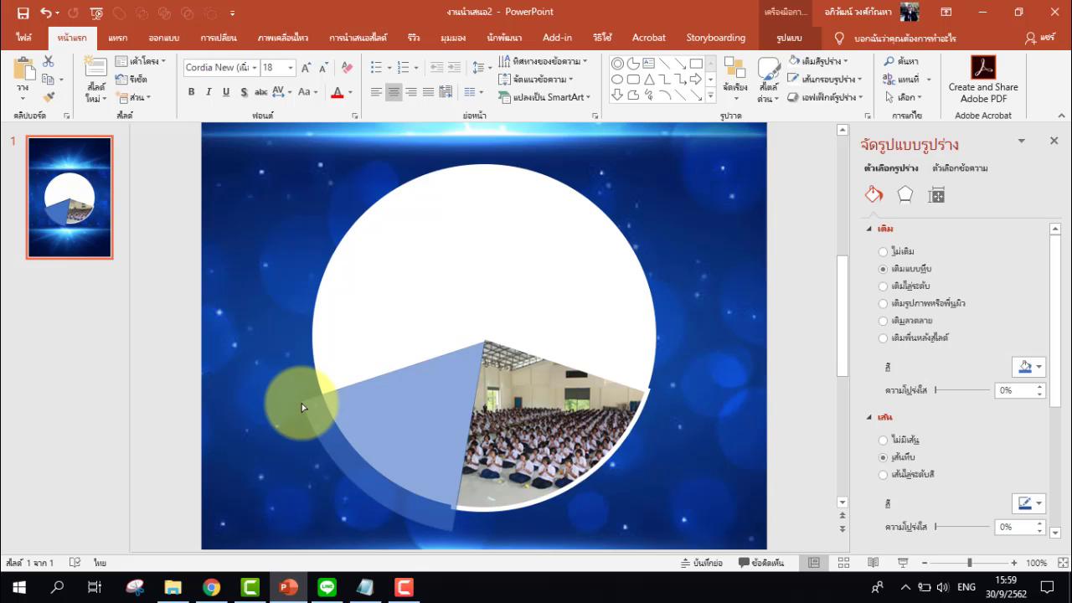
pyautogui.moveTo(301, 405); pyautogui.dragTo(301, 403)
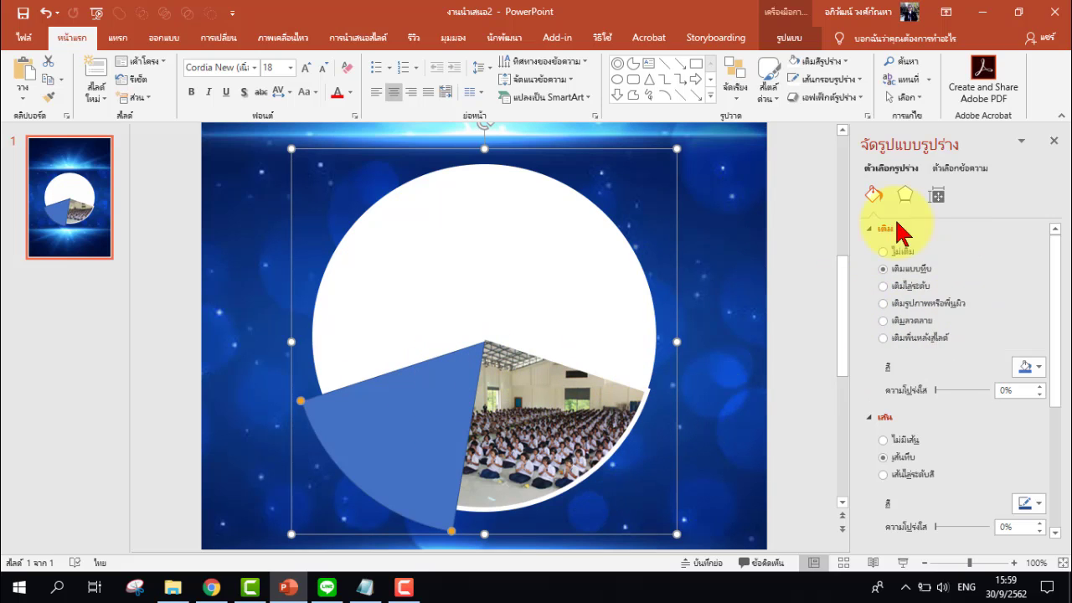
# Set the lower-left blue wedge's outline to 4½ pt weight in white
pyautogui.click(825, 79)
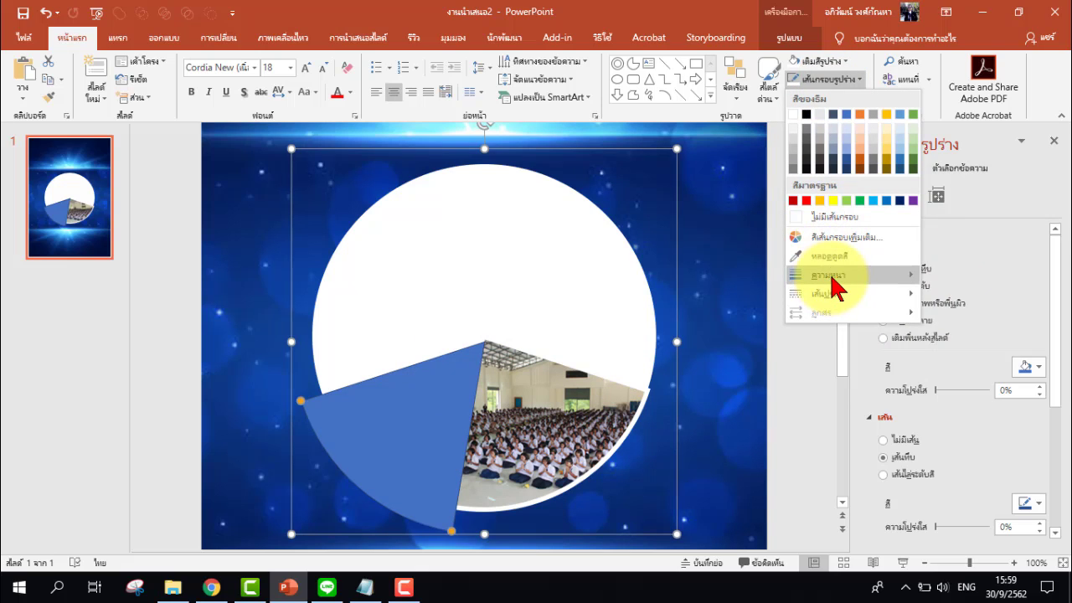
pyautogui.moveTo(836, 283)
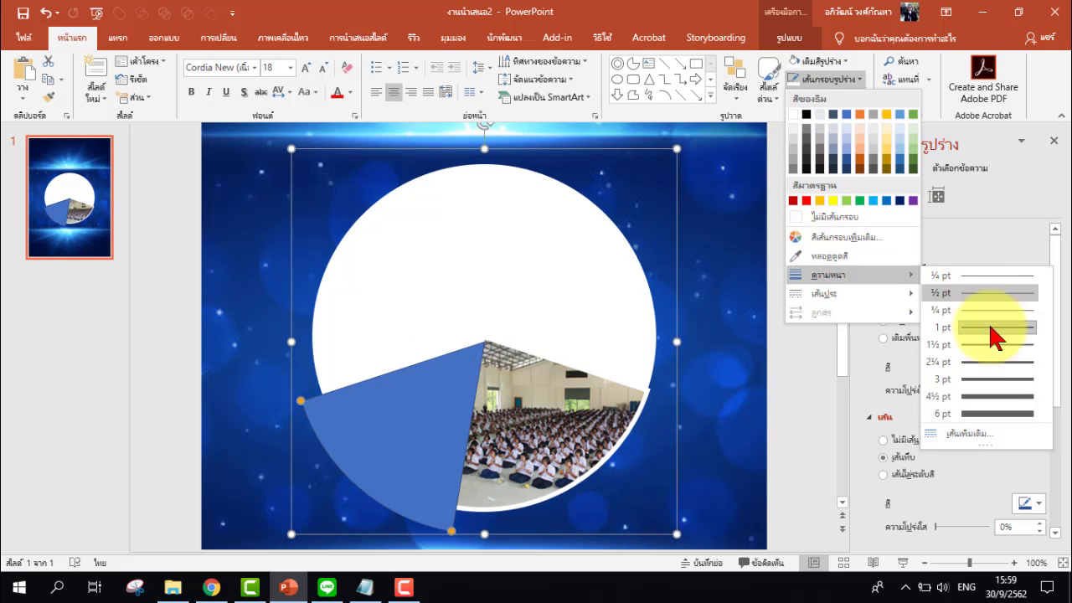
pyautogui.click(975, 397)
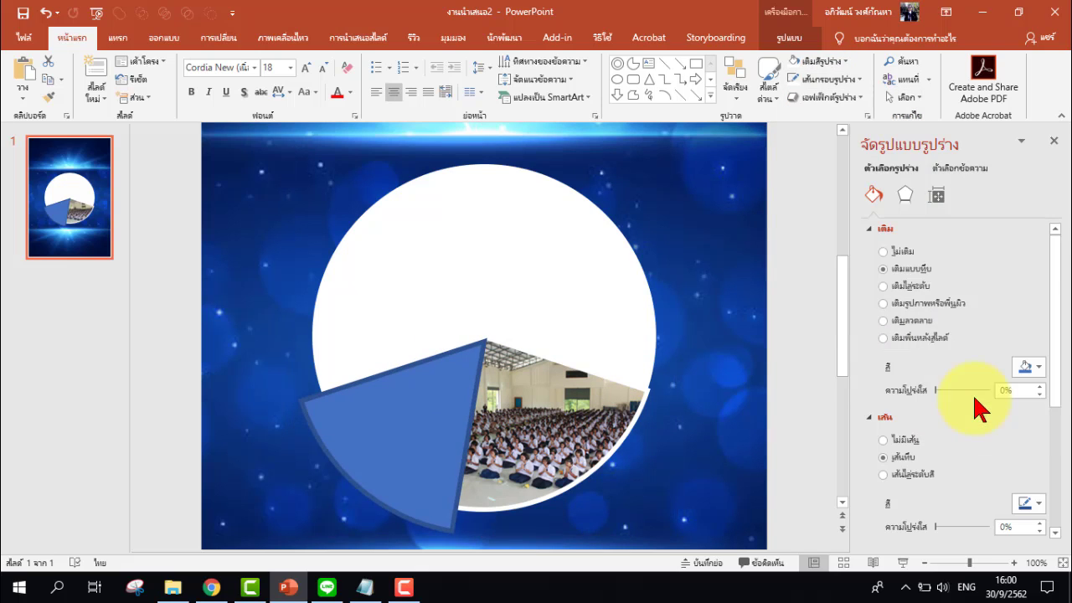
pyautogui.click(825, 79)
pyautogui.click(802, 113)
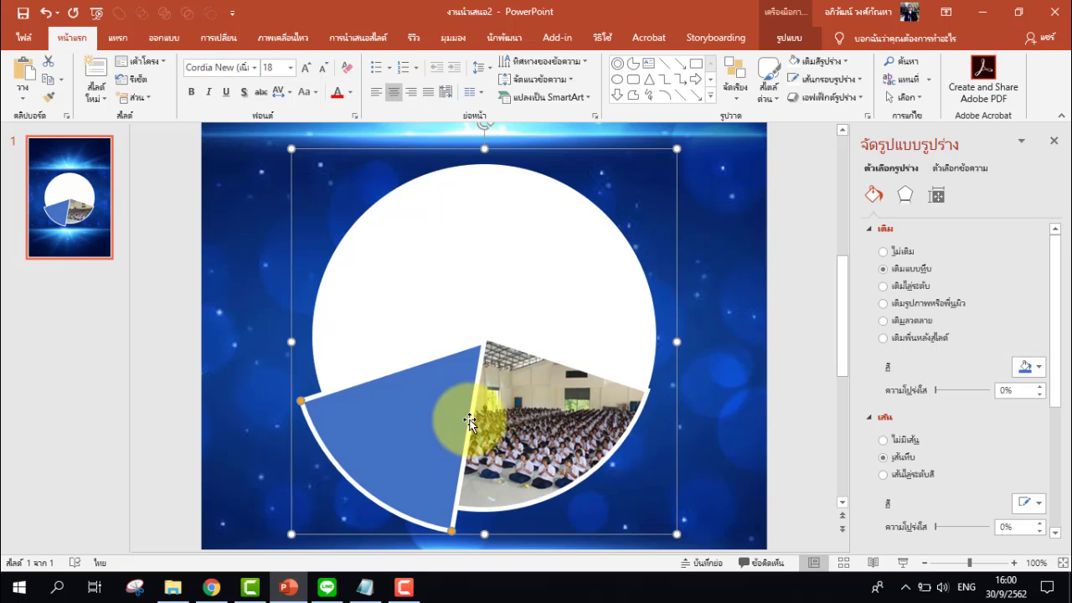
# Insert Desktop photo 4 of students bowing in a hall
pyautogui.click(117, 46)
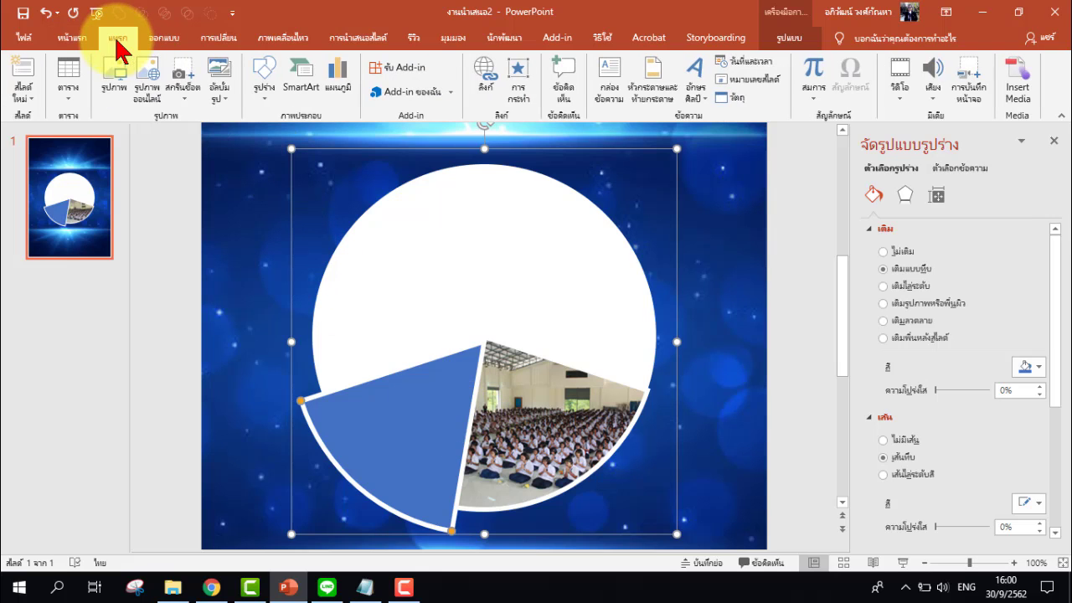
pyautogui.click(116, 84)
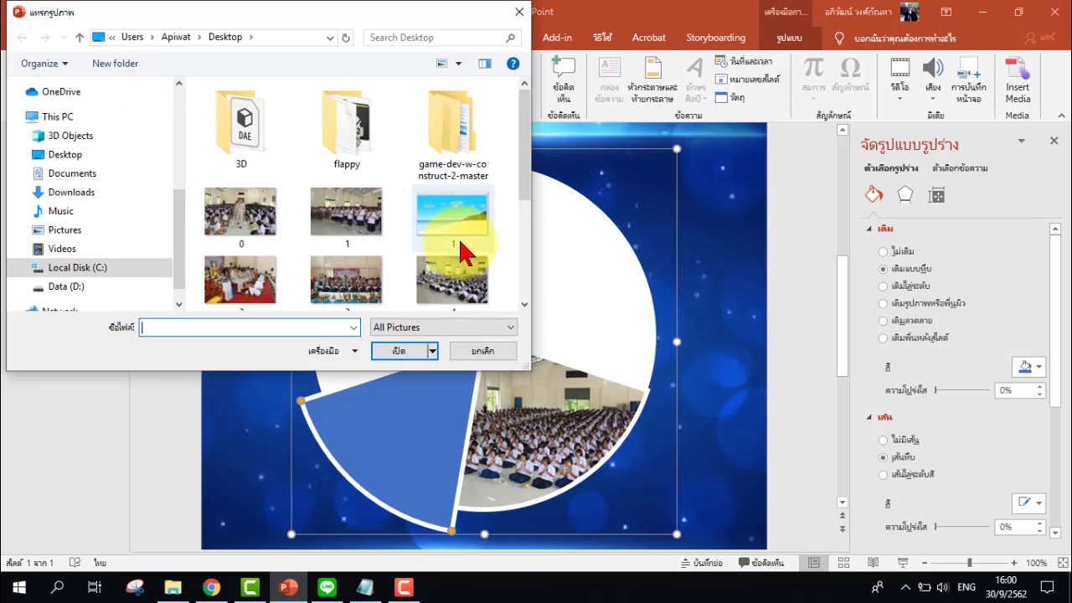
pyautogui.moveTo(523, 153)
pyautogui.mouseDown()
pyautogui.moveTo(523, 237)
pyautogui.moveTo(522, 223)
pyautogui.mouseUp()
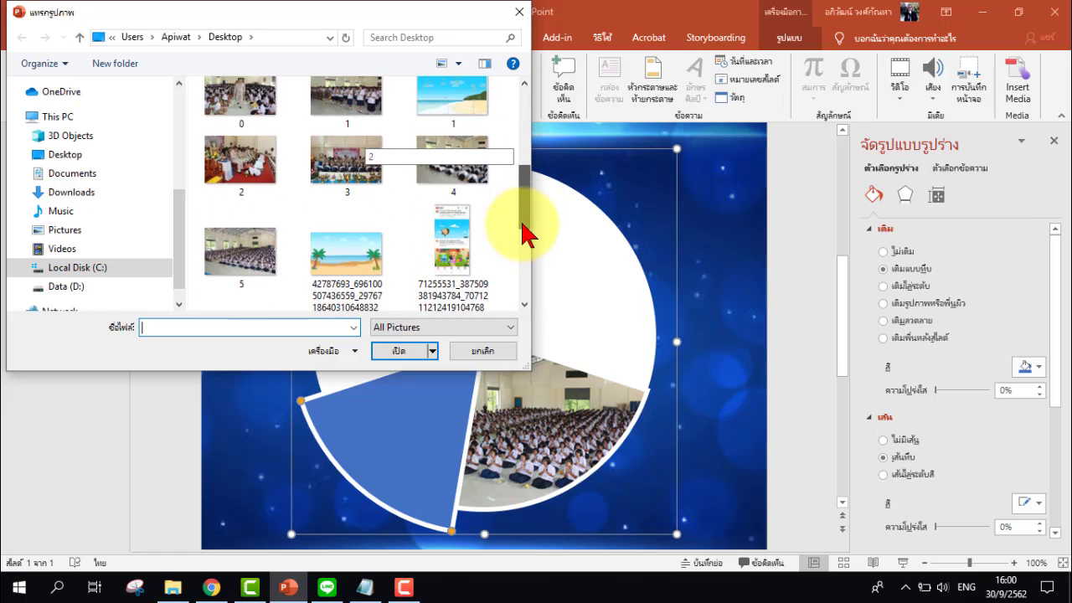
pyautogui.click(475, 201)
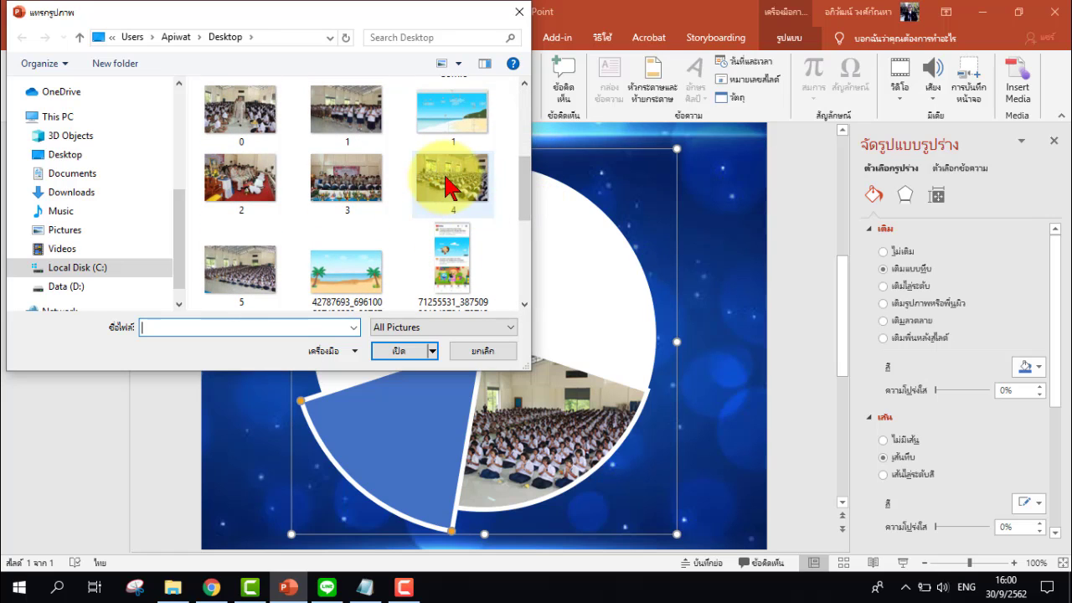
pyautogui.click(407, 354)
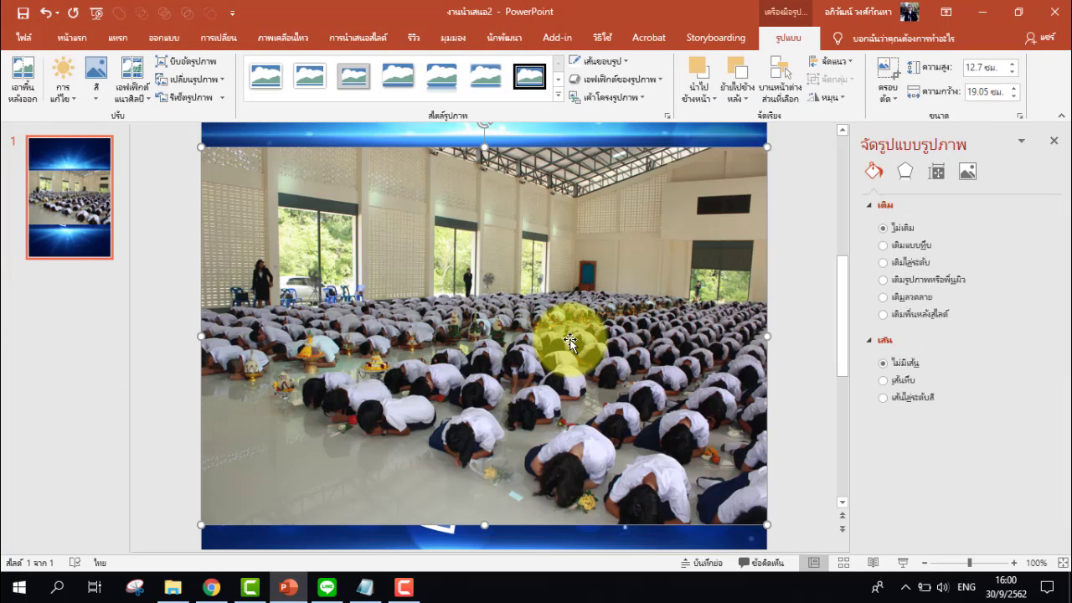
# Crop the bowing photo to a 1:1 square and shrink it to 6.35 cm
pyautogui.click(889, 105)
pyautogui.moveTo(887, 157)
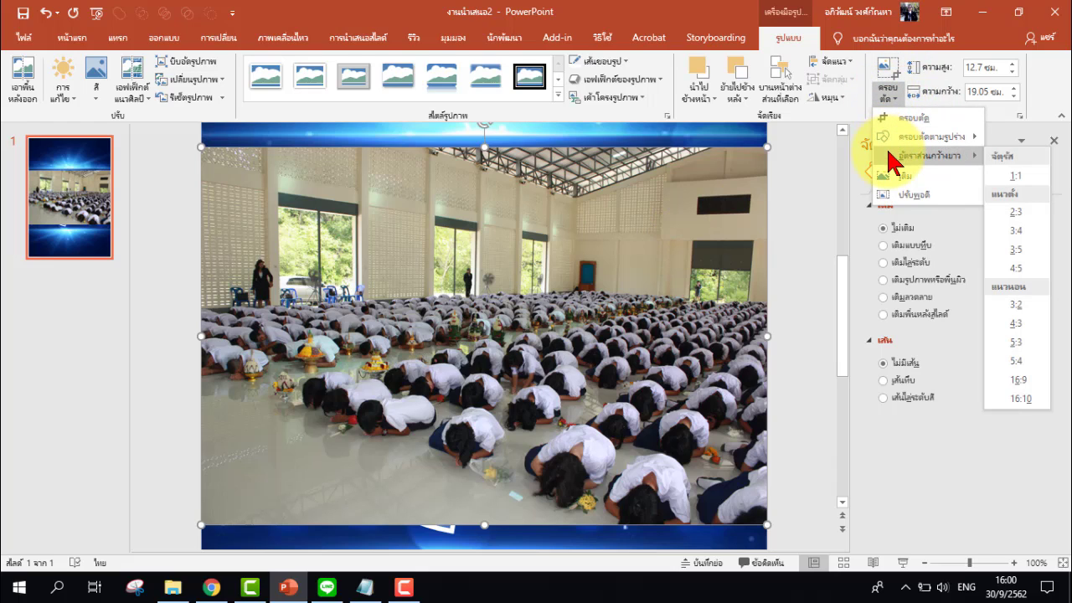
pyautogui.click(1016, 176)
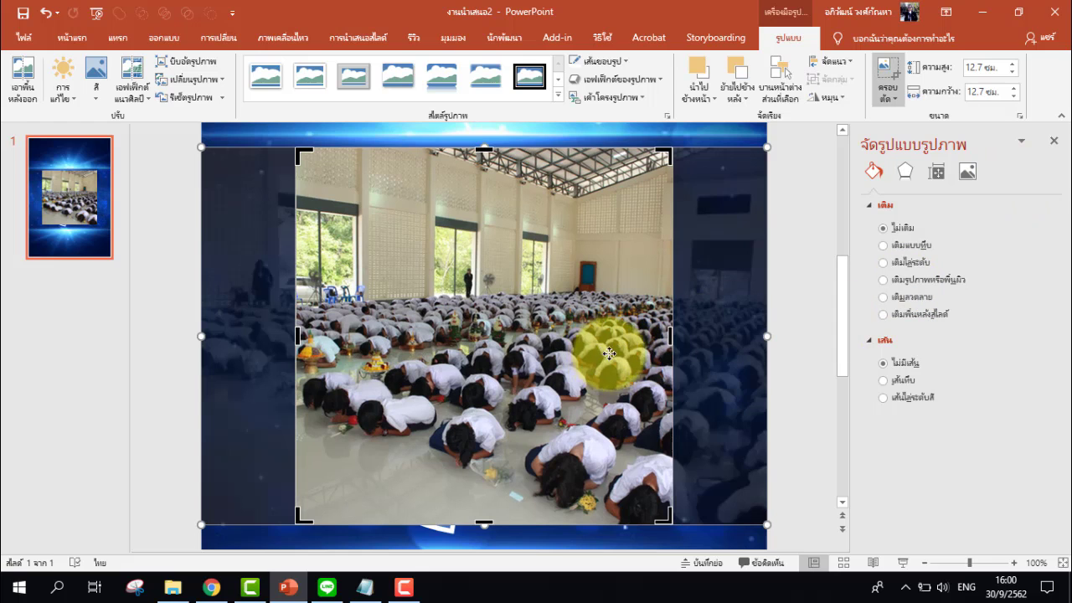
pyautogui.moveTo(601, 356); pyautogui.dragTo(549, 357)
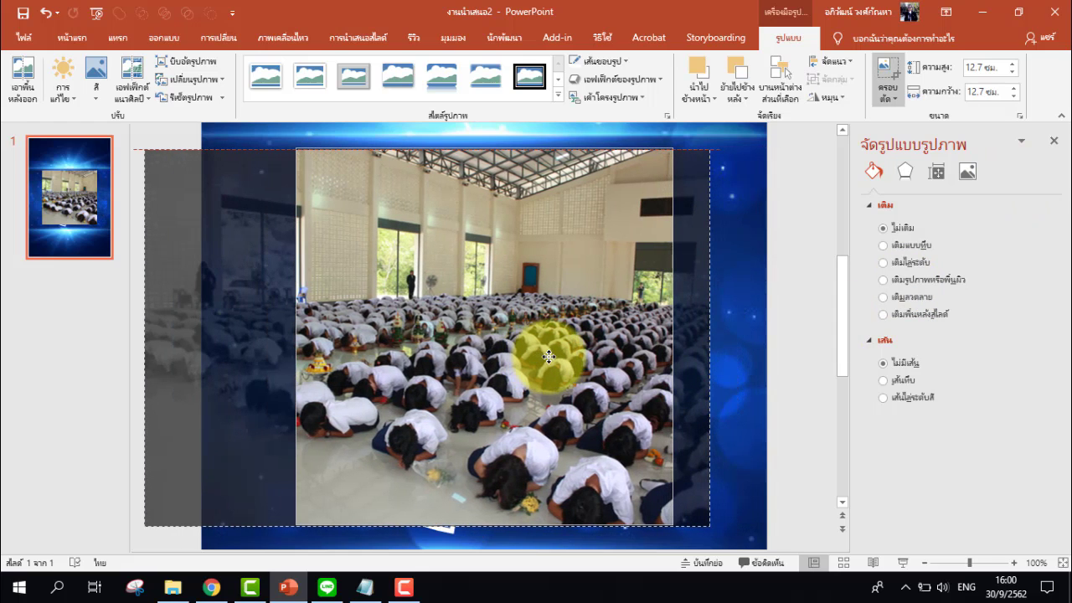
pyautogui.click(884, 77)
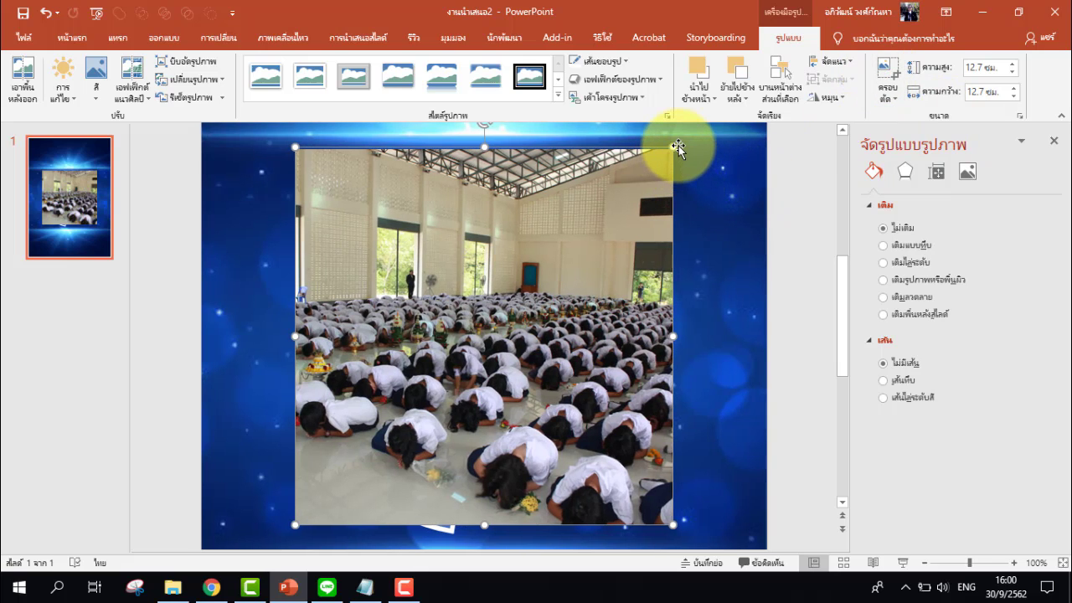
pyautogui.moveTo(678, 146)
pyautogui.mouseDown()
pyautogui.moveTo(498, 379)
pyautogui.moveTo(460, 397)
pyautogui.moveTo(456, 419)
pyautogui.moveTo(371, 289)
pyautogui.mouseUp()
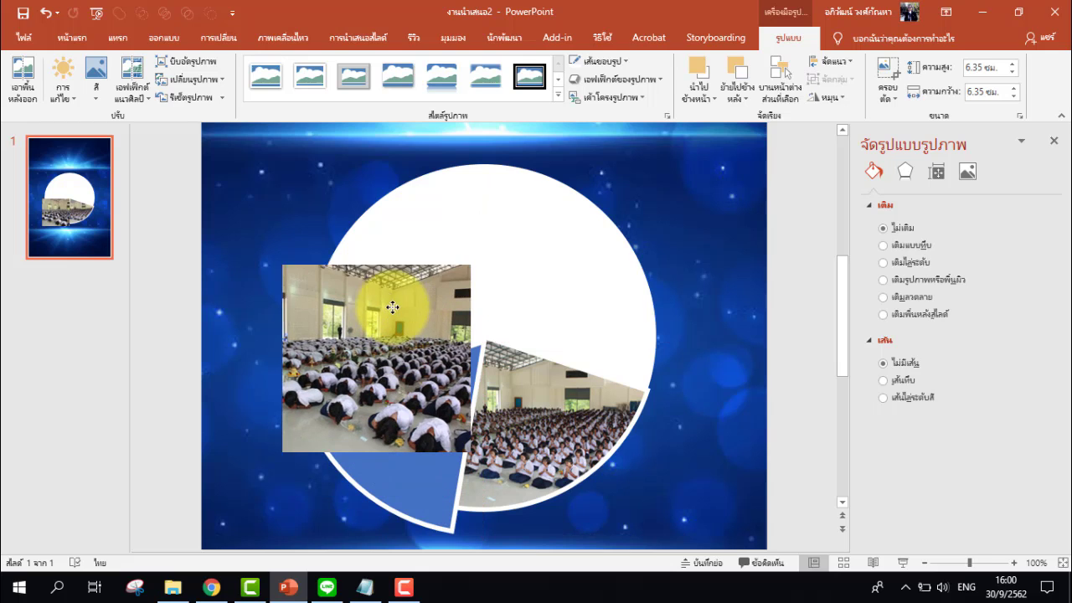
# Fill the lower-left wedge with the copied bowing photo, then delete the loose photo
pyautogui.rightClick(361, 269)
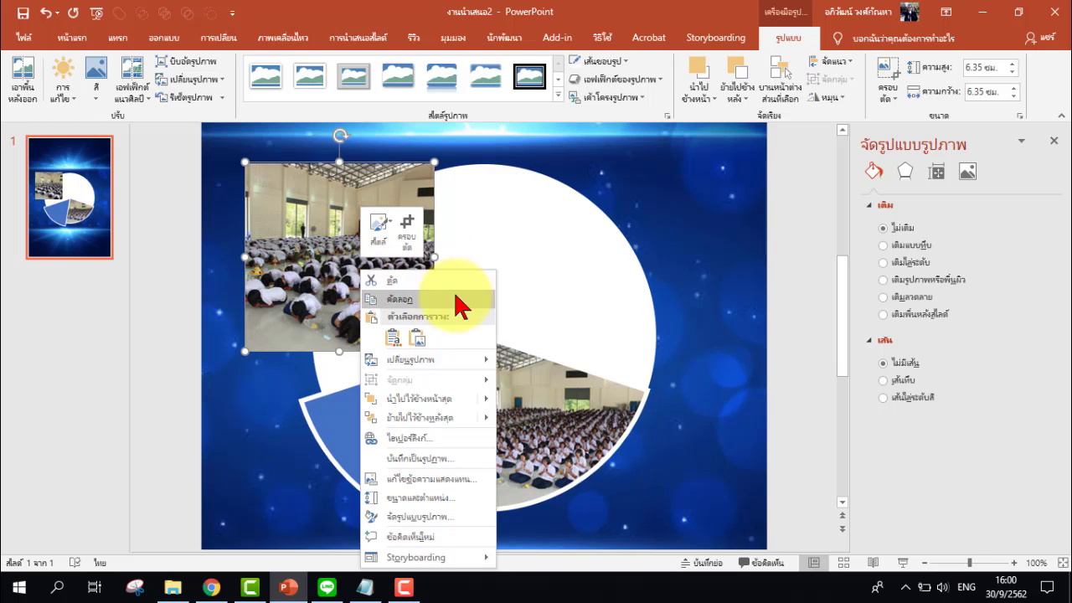
pyautogui.click(423, 299)
pyautogui.click(441, 429)
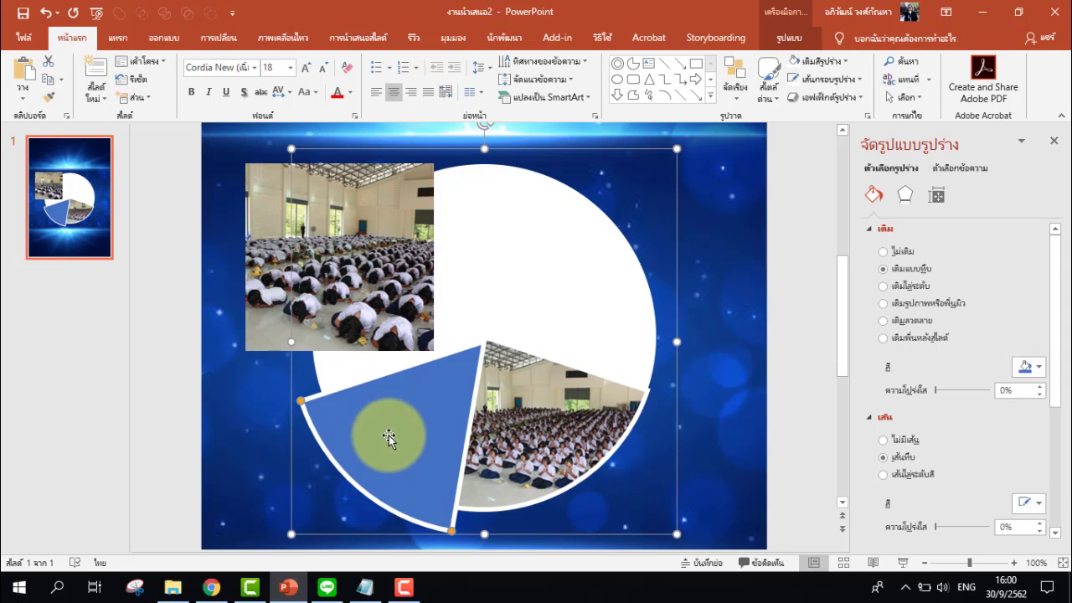
pyautogui.click(936, 306)
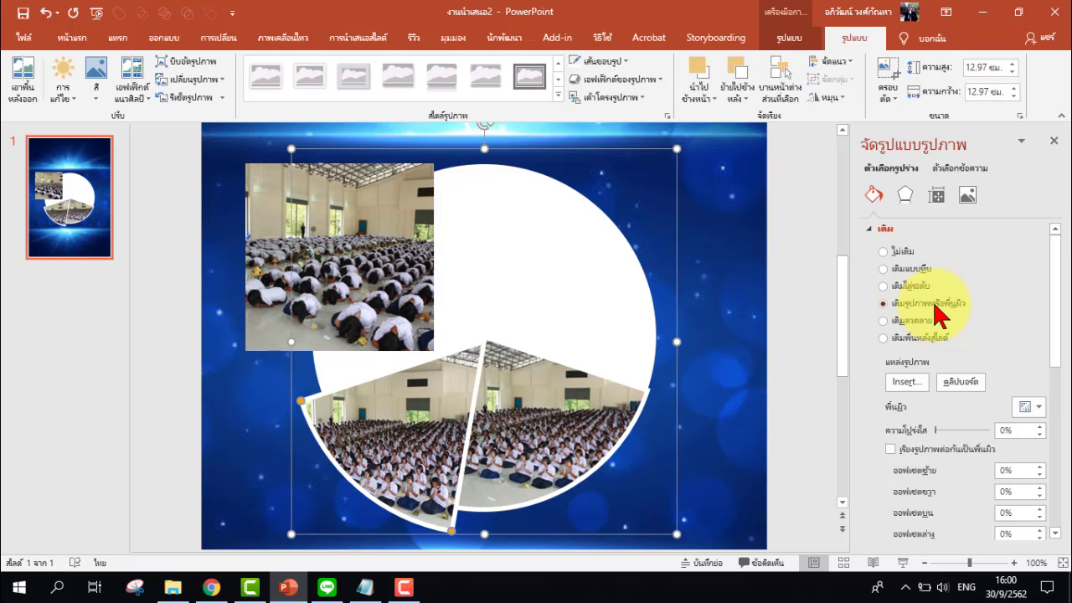
pyautogui.click(969, 386)
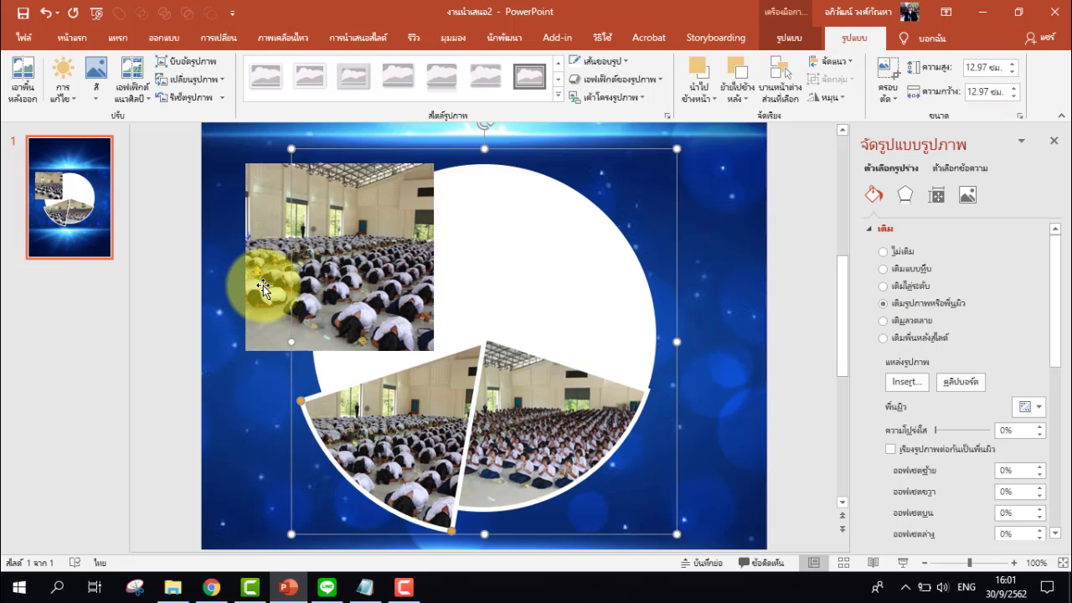
pyautogui.click(333, 296)
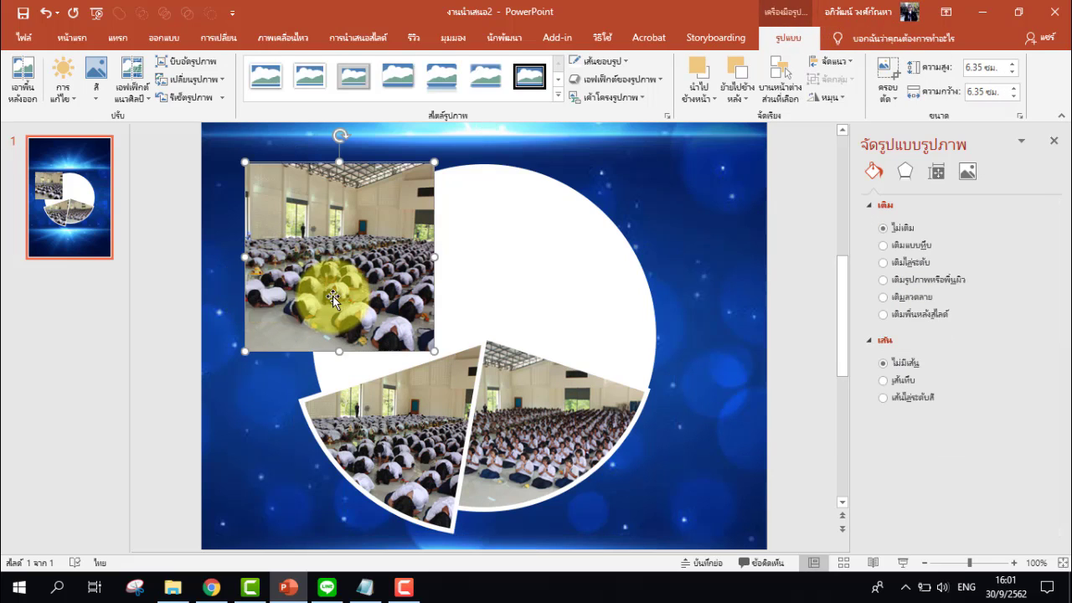
pyautogui.press('Delete')
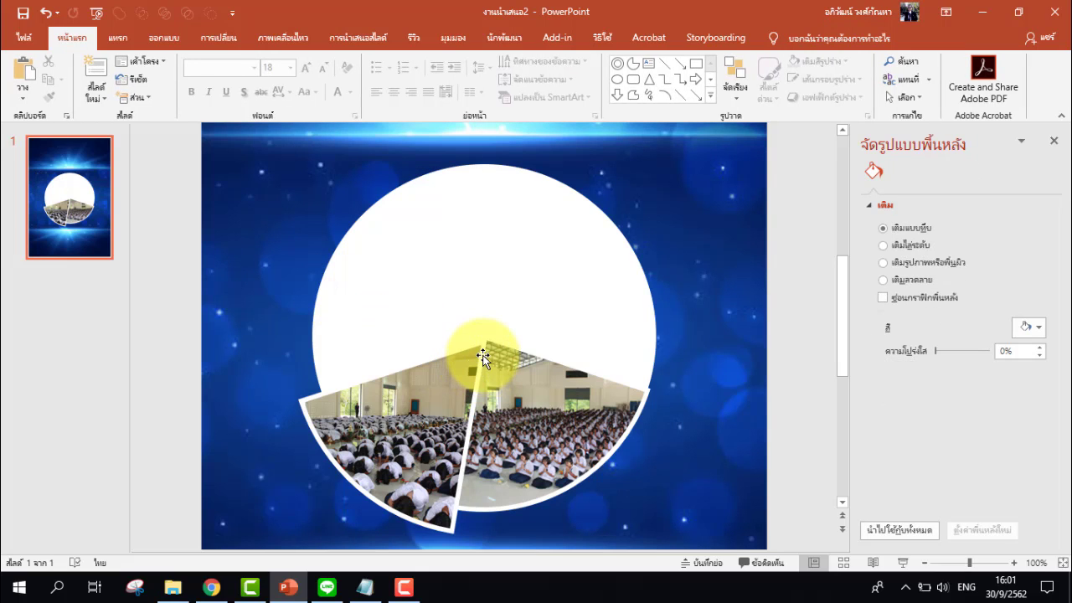
# Draw a pie over the circle, narrow it to a thin wedge, and fit it beside the photo wedges
pyautogui.click(634, 65)
pyautogui.moveTo(345, 191); pyautogui.dragTo(627, 486)
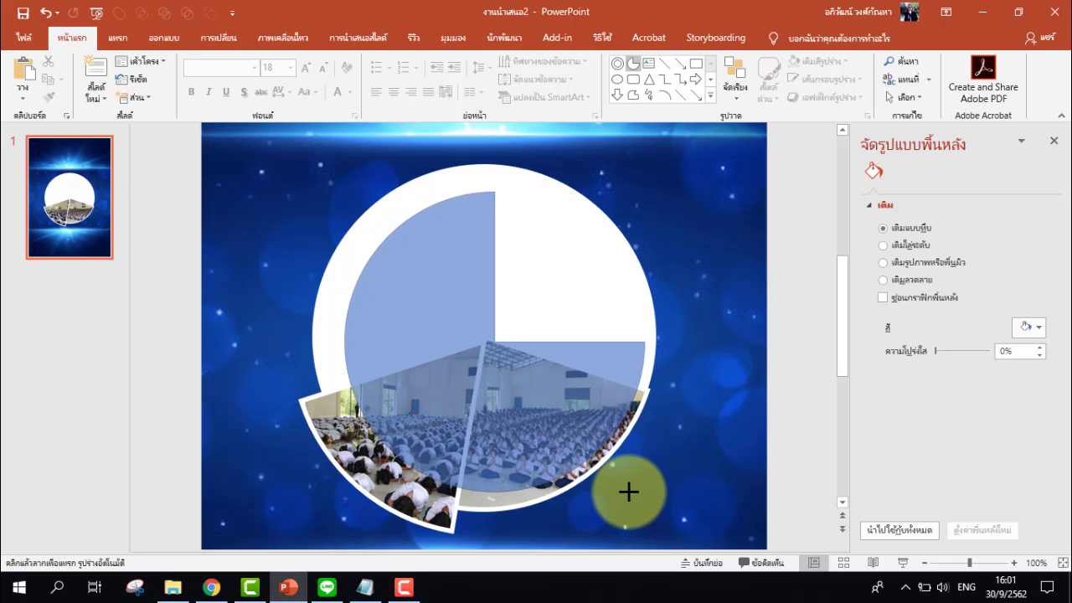
pyautogui.moveTo(627, 486); pyautogui.dragTo(629, 491)
pyautogui.moveTo(519, 433); pyautogui.dragTo(537, 412)
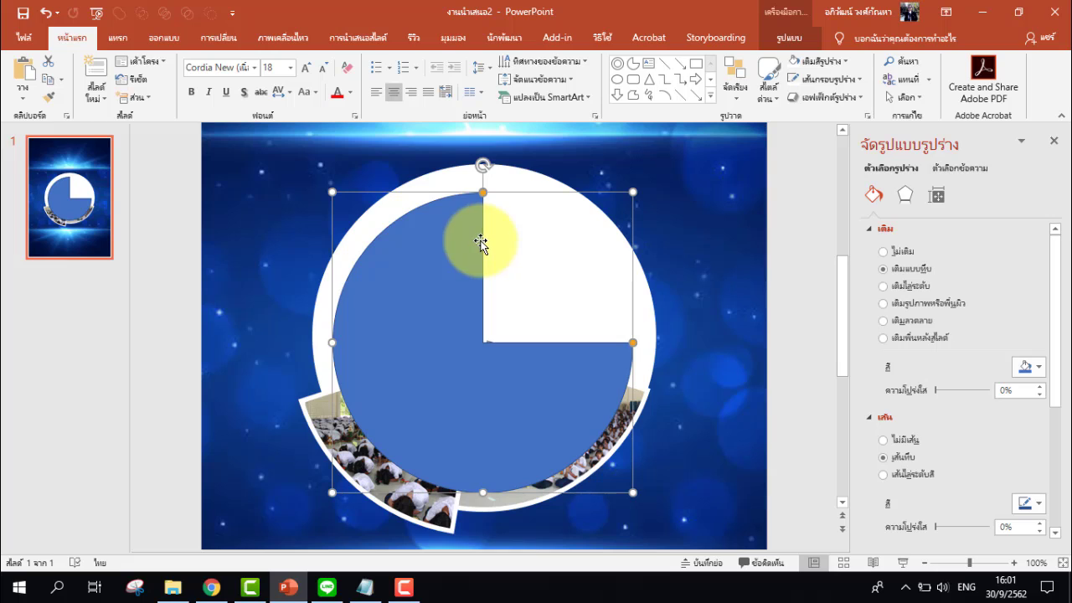
pyautogui.moveTo(484, 194)
pyautogui.mouseDown()
pyautogui.moveTo(374, 311)
pyautogui.moveTo(366, 348)
pyautogui.moveTo(335, 352)
pyautogui.moveTo(360, 357)
pyautogui.mouseUp()
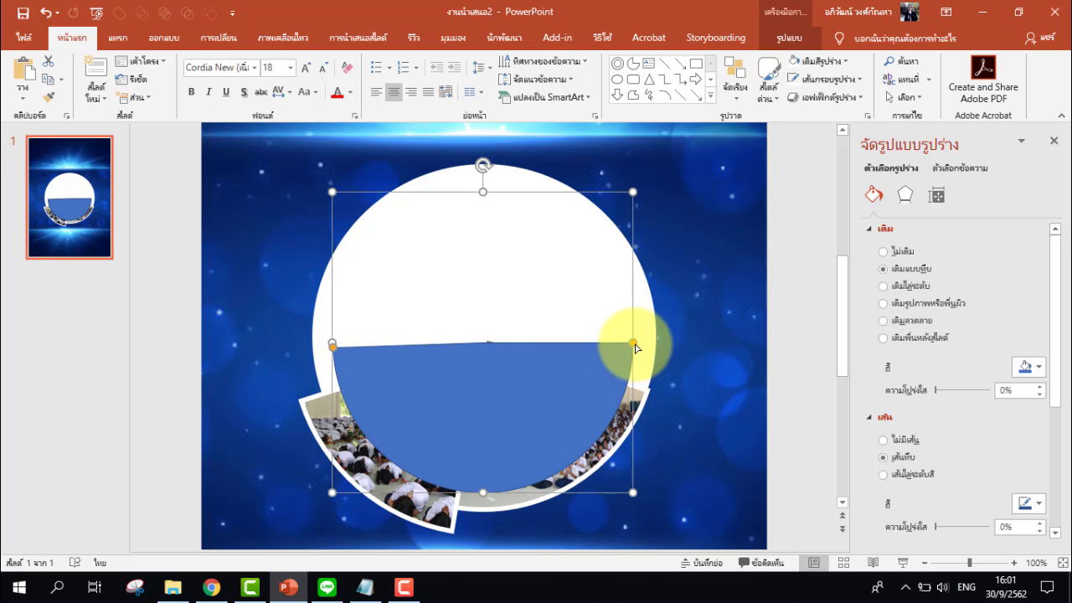
pyautogui.moveTo(635, 347); pyautogui.dragTo(400, 427)
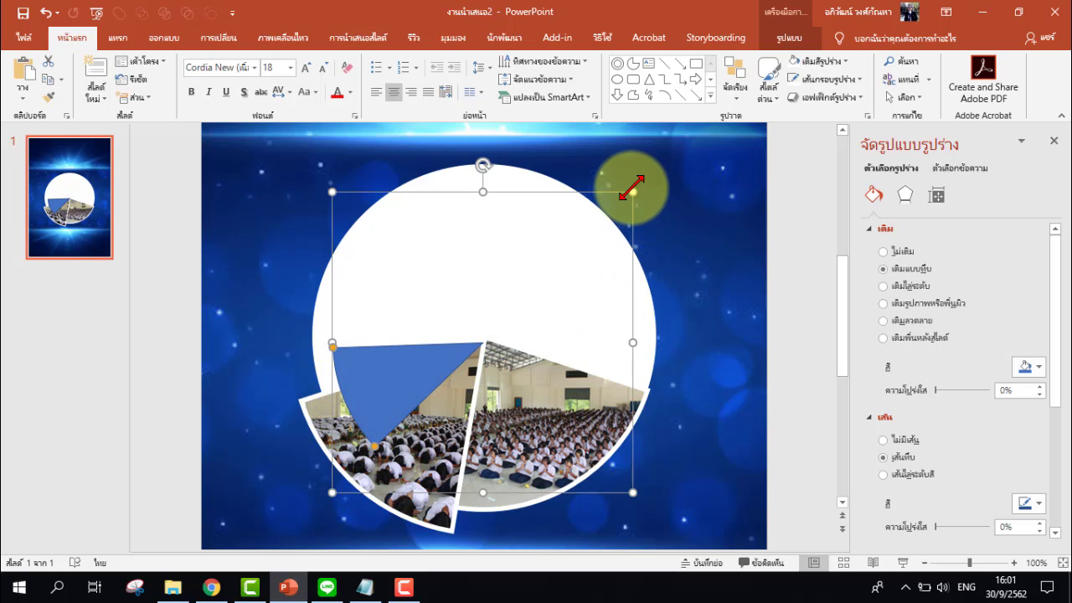
pyautogui.moveTo(633, 192); pyautogui.dragTo(687, 139)
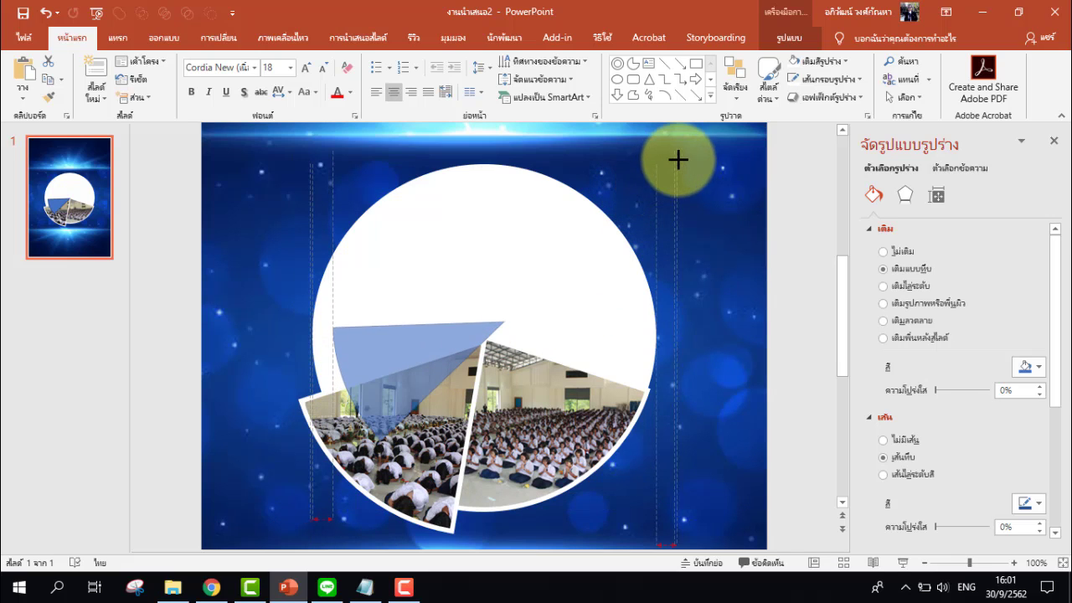
pyautogui.moveTo(445, 335)
pyautogui.mouseDown()
pyautogui.moveTo(428, 343)
pyautogui.moveTo(432, 354)
pyautogui.mouseUp()
# Nudge the third blue wedge upward and resize it to fit the circle
pyautogui.click(618, 246)
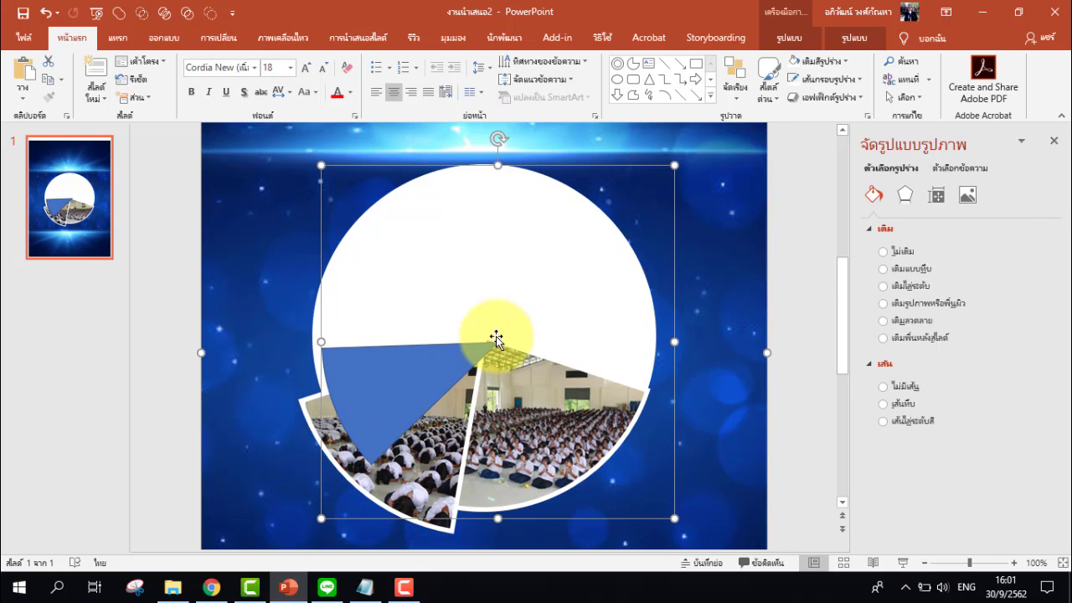
pyautogui.moveTo(495, 337); pyautogui.dragTo(493, 321)
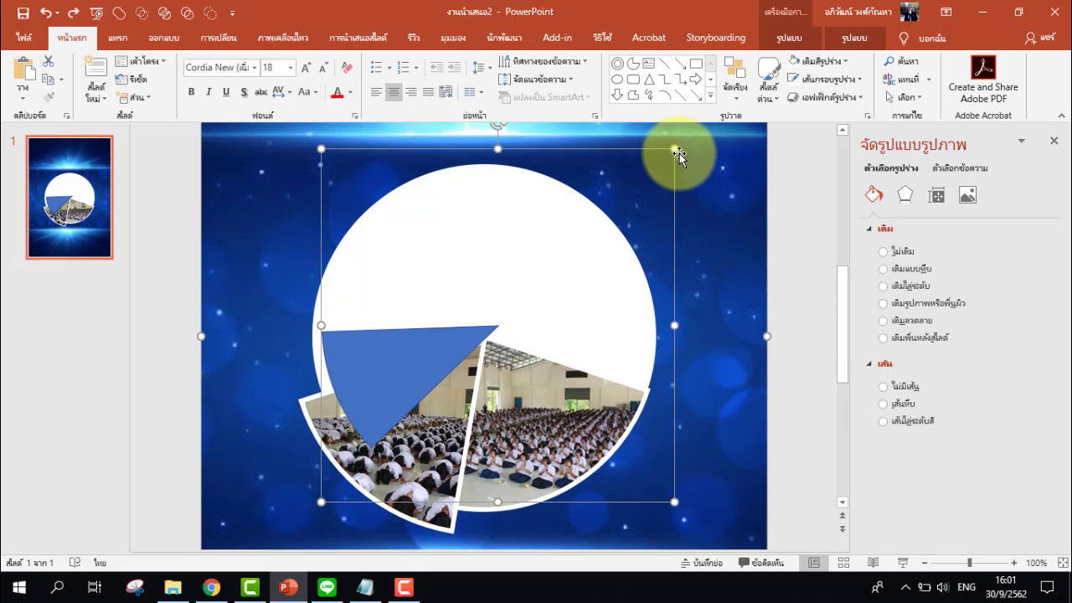
pyautogui.moveTo(676, 149); pyautogui.dragTo(659, 174)
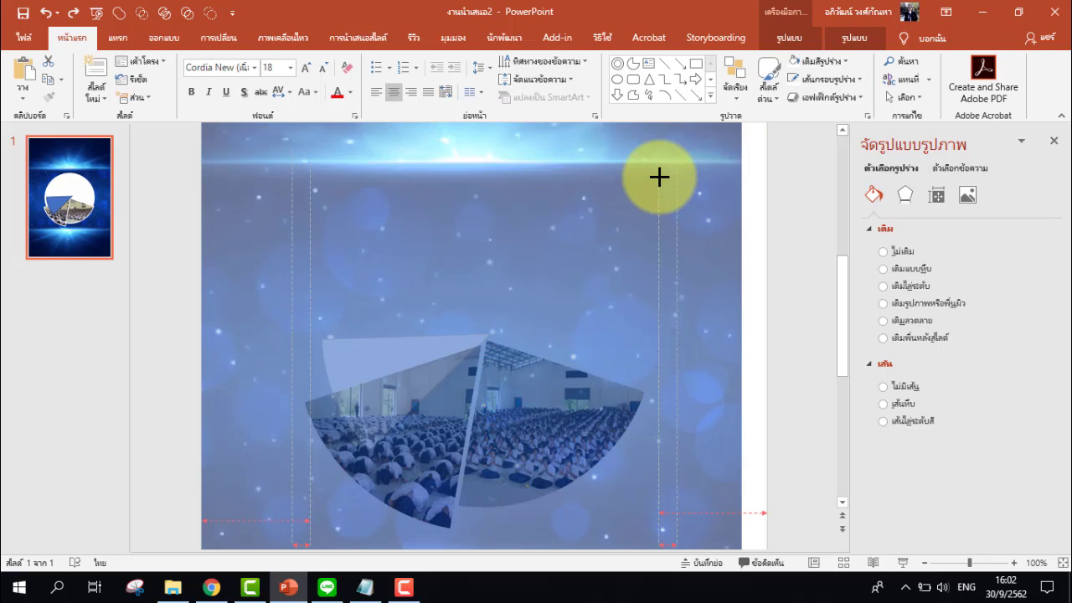
pyautogui.hotkey('ctrl', 'z')
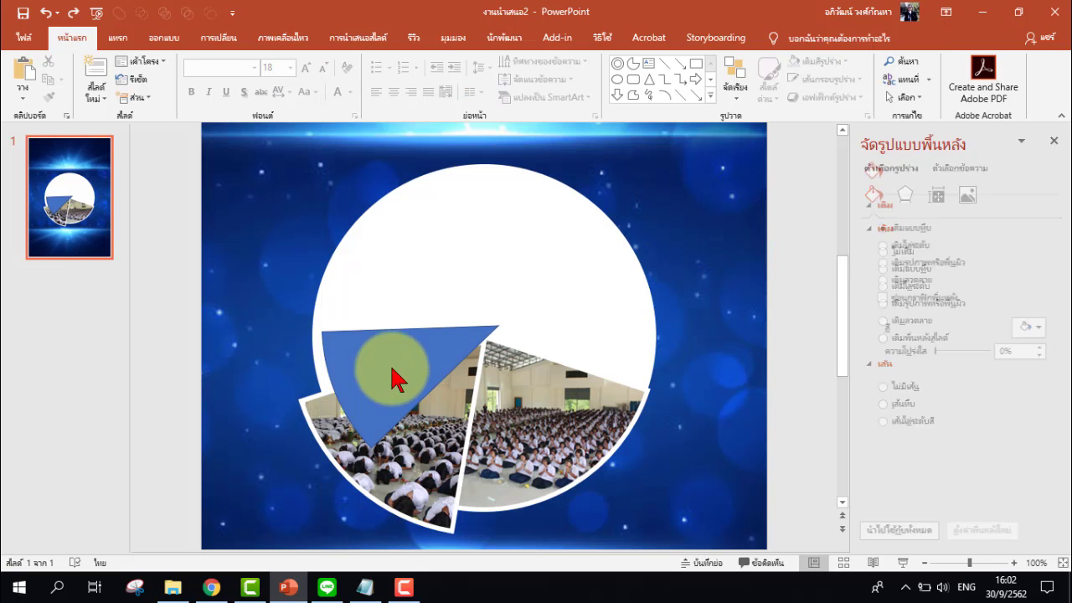
pyautogui.click(480, 362)
pyautogui.moveTo(668, 156); pyautogui.dragTo(642, 188)
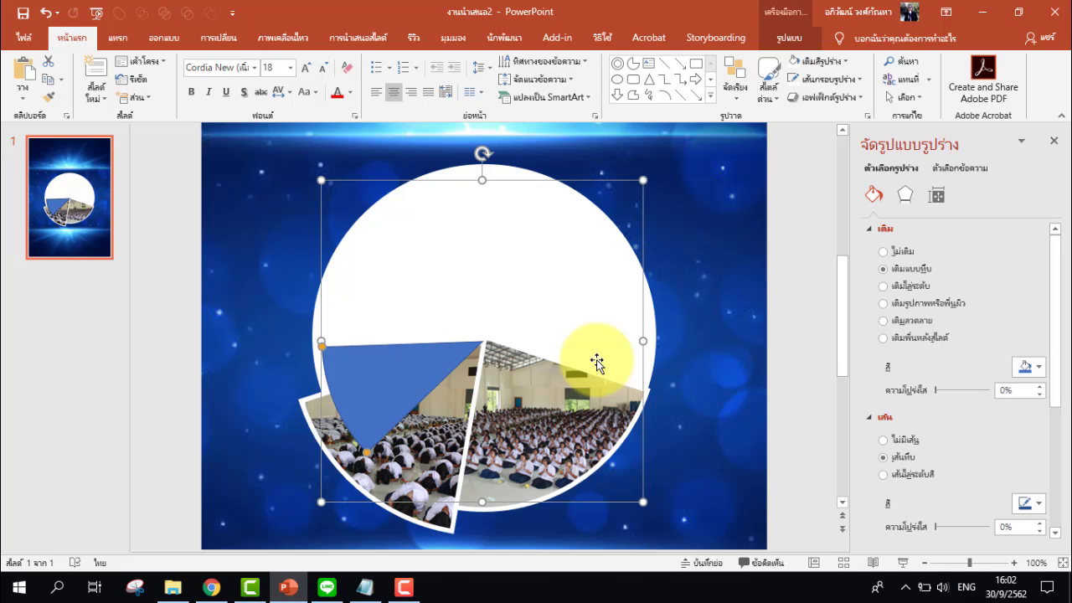
# Set the left wedge's outline to a thick weight in white
pyautogui.click(843, 84)
pyautogui.moveTo(863, 284)
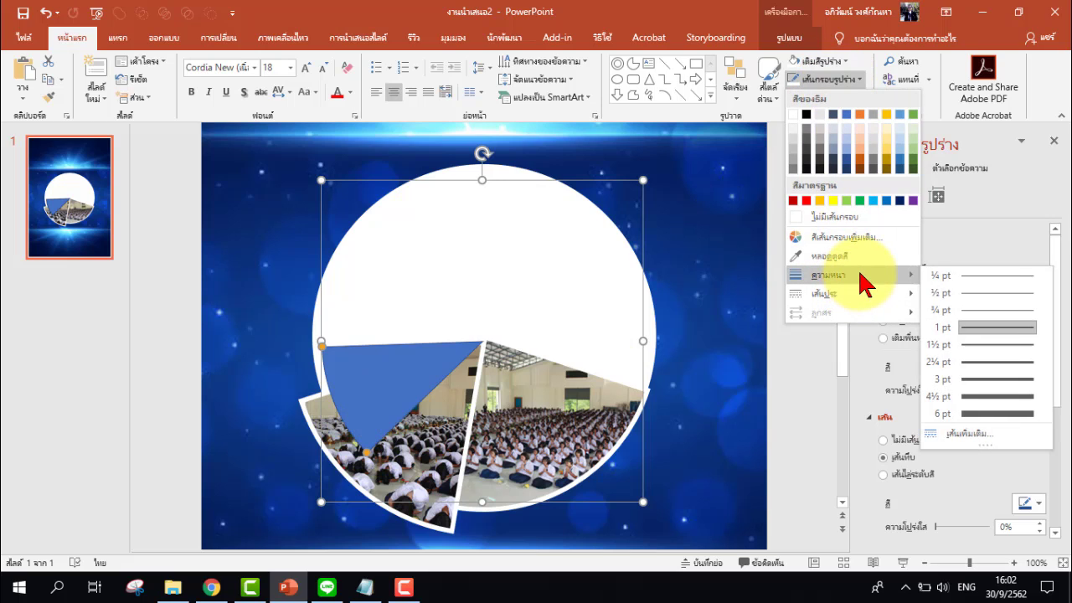
pyautogui.click(980, 396)
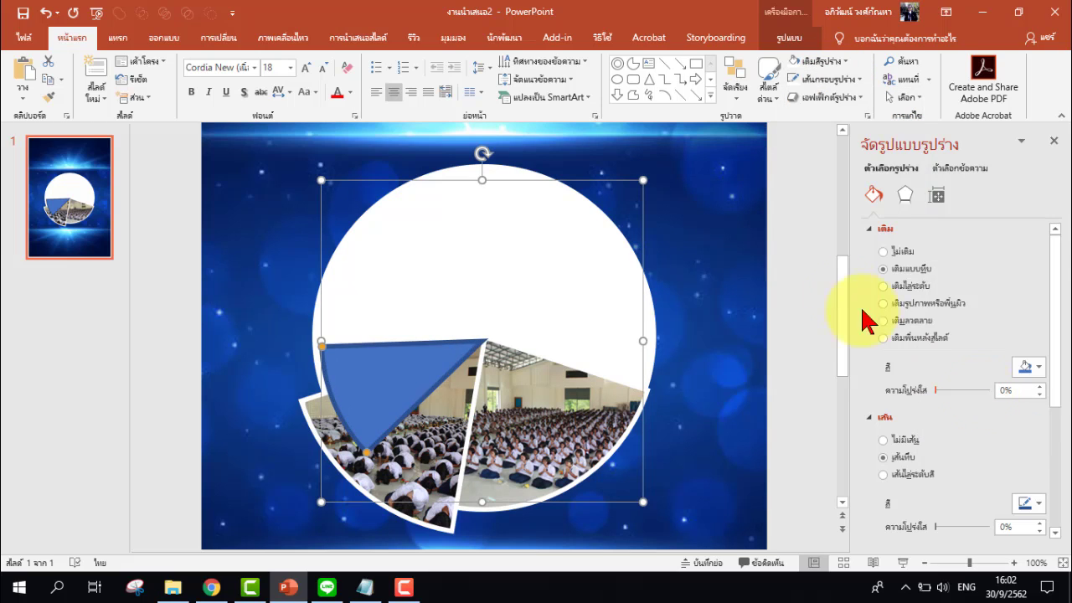
pyautogui.click(837, 79)
pyautogui.click(796, 117)
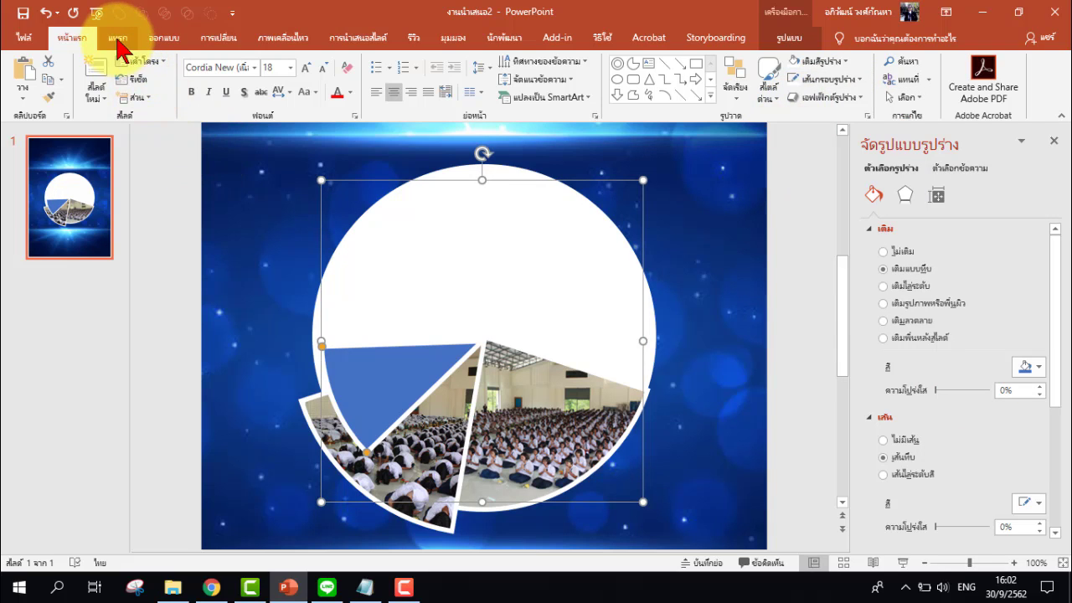
# Insert Desktop picture 3, the Wai Khru ceremony scene
pyautogui.click(118, 37)
pyautogui.click(116, 85)
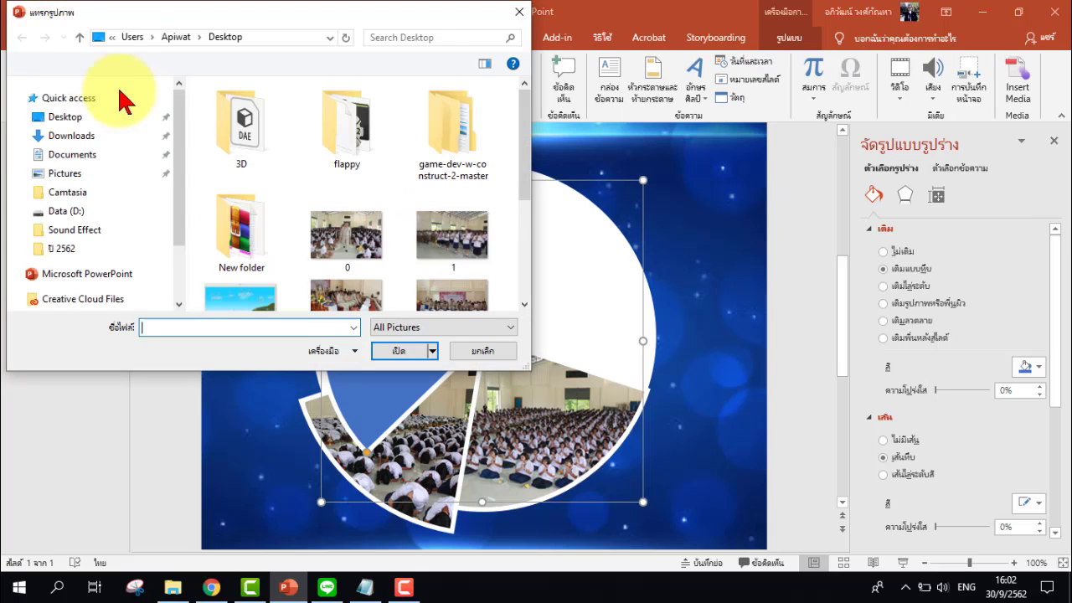
pyautogui.moveTo(520, 132); pyautogui.dragTo(526, 190)
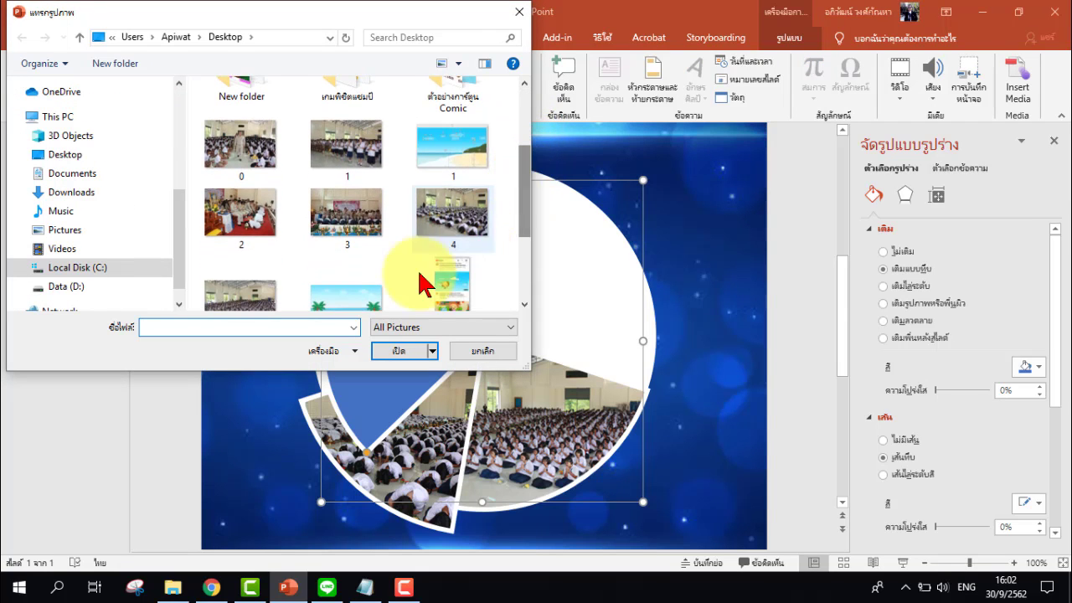
pyautogui.click(358, 226)
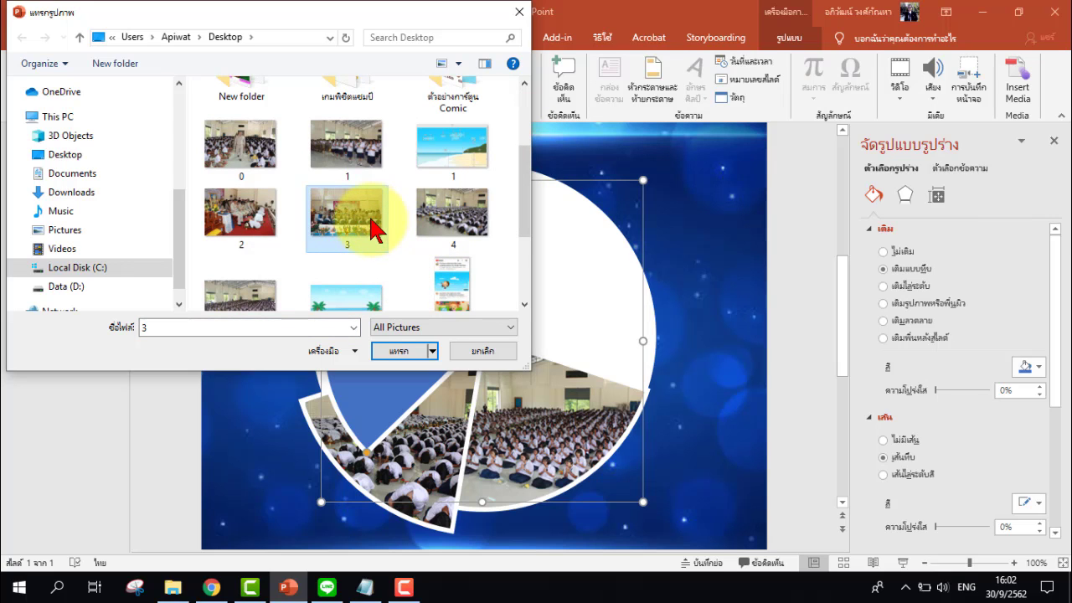
pyautogui.click(385, 352)
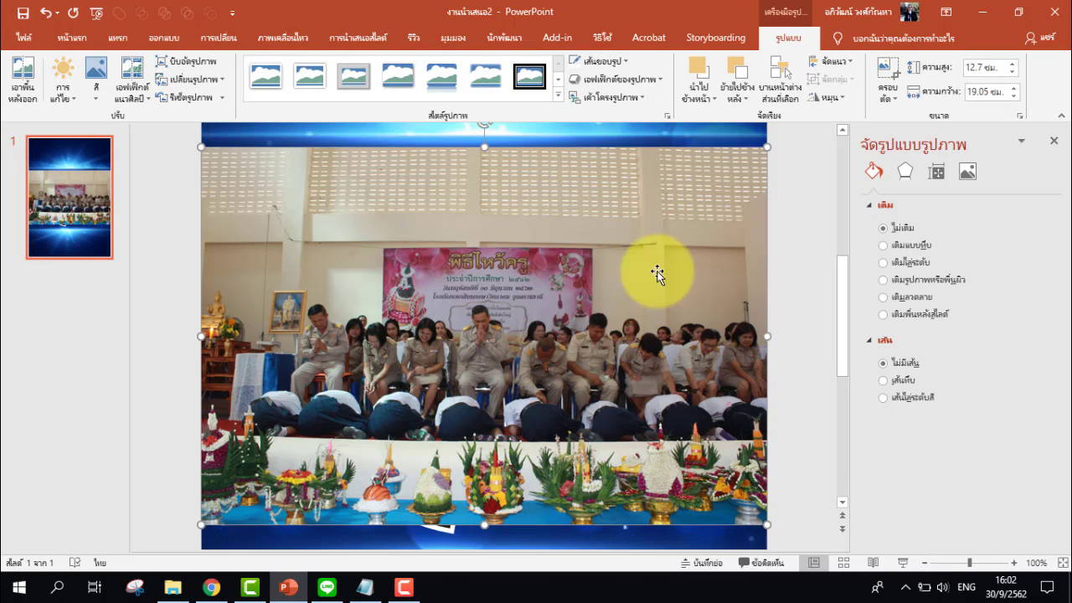
# Crop the Wai Khru photo to a 1:1 square, shrink it to 5.13 cm and move it to the circle's upper right
pyautogui.click(889, 94)
pyautogui.moveTo(901, 156)
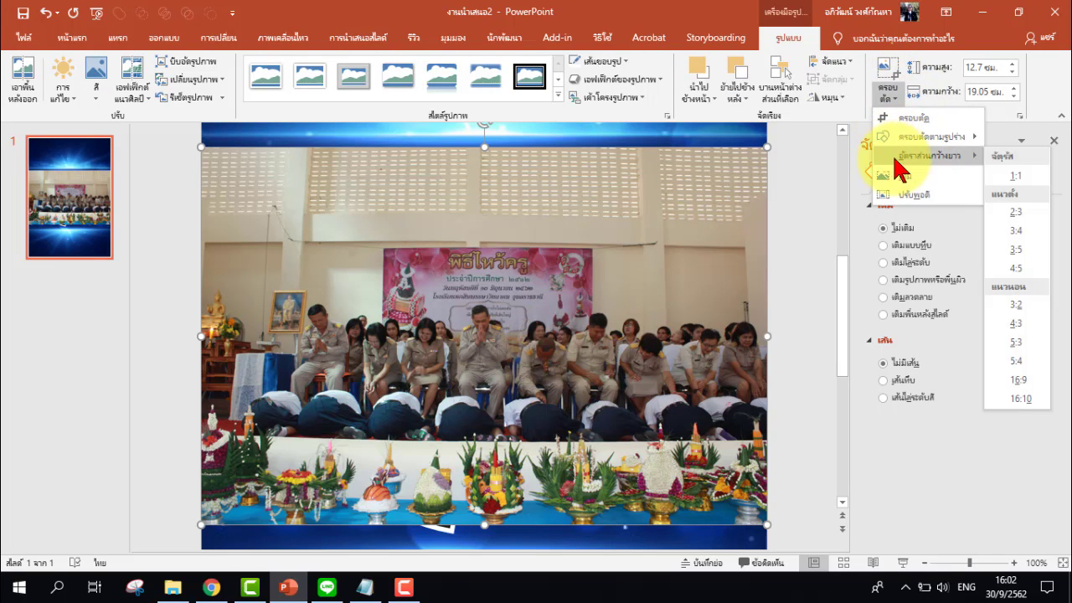
pyautogui.click(1016, 176)
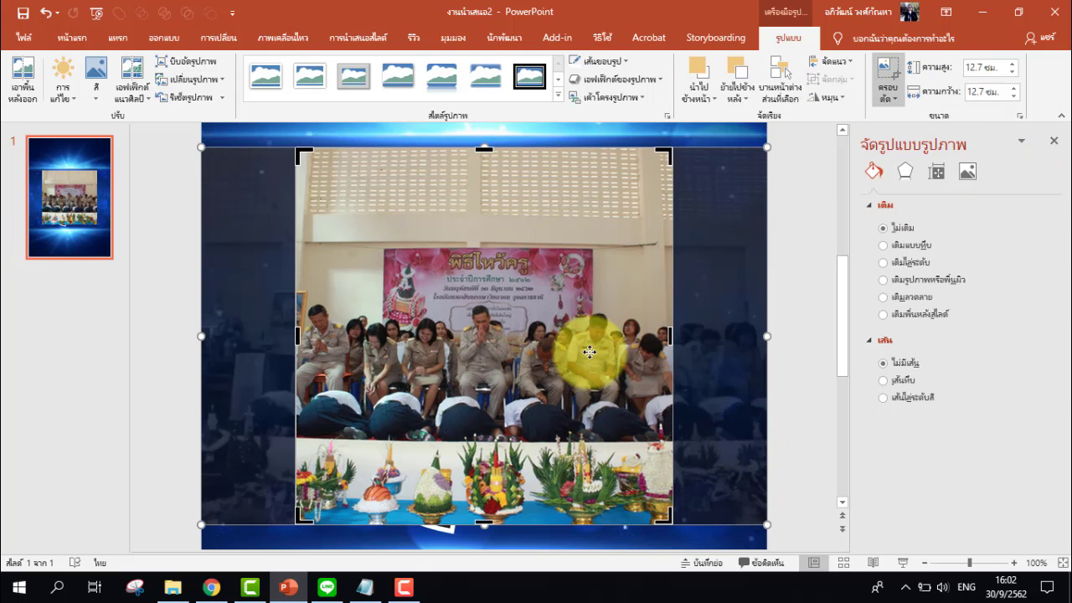
pyautogui.click(888, 68)
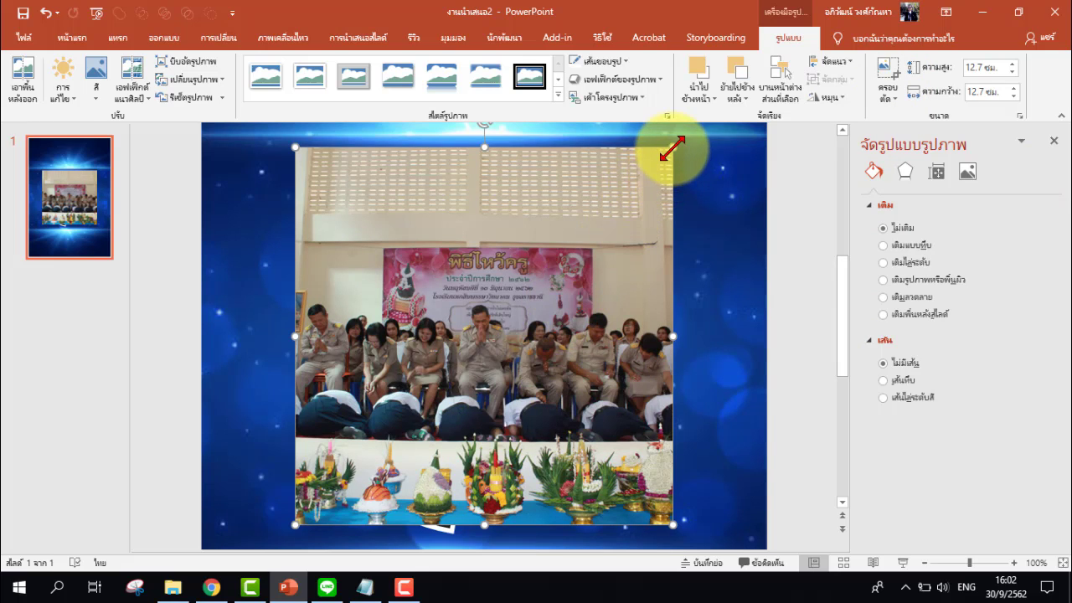
pyautogui.moveTo(673, 148); pyautogui.dragTo(449, 371)
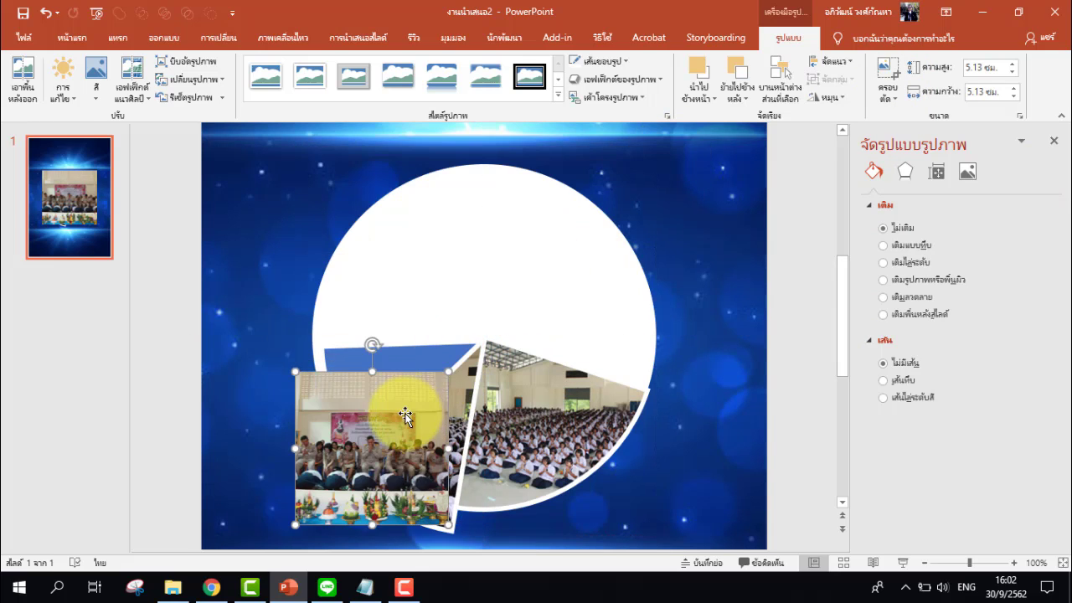
pyautogui.moveTo(406, 415)
pyautogui.mouseDown()
pyautogui.moveTo(436, 330)
pyautogui.moveTo(663, 246)
pyautogui.mouseUp()
# Try a Clipboard picture fill on the narrow blue wedge, then undo it so the wedge stays plain
pyautogui.click(394, 375)
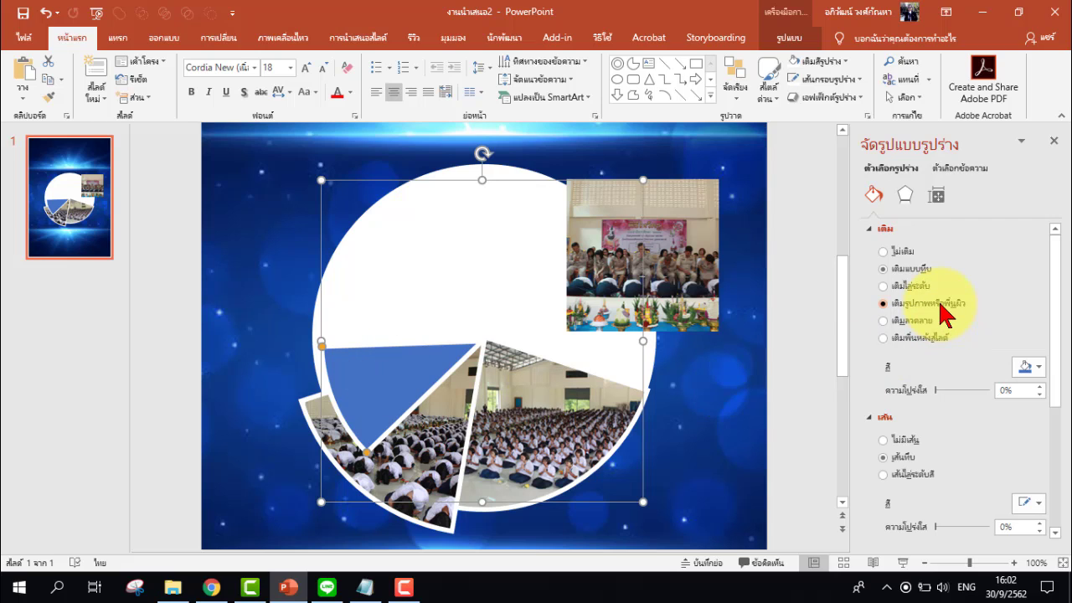
pyautogui.click(942, 307)
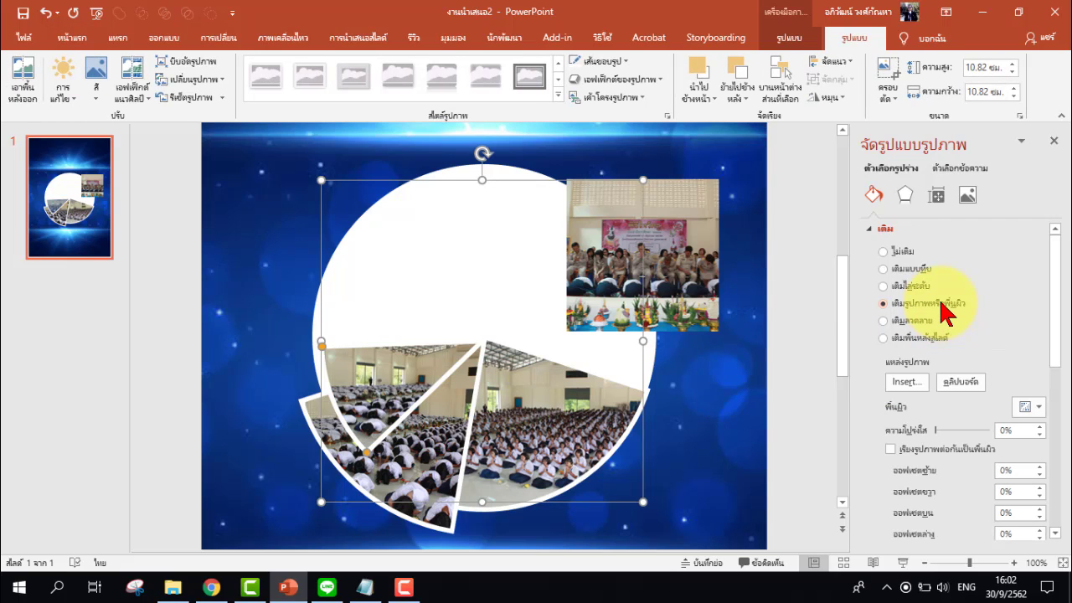
pyautogui.click(962, 383)
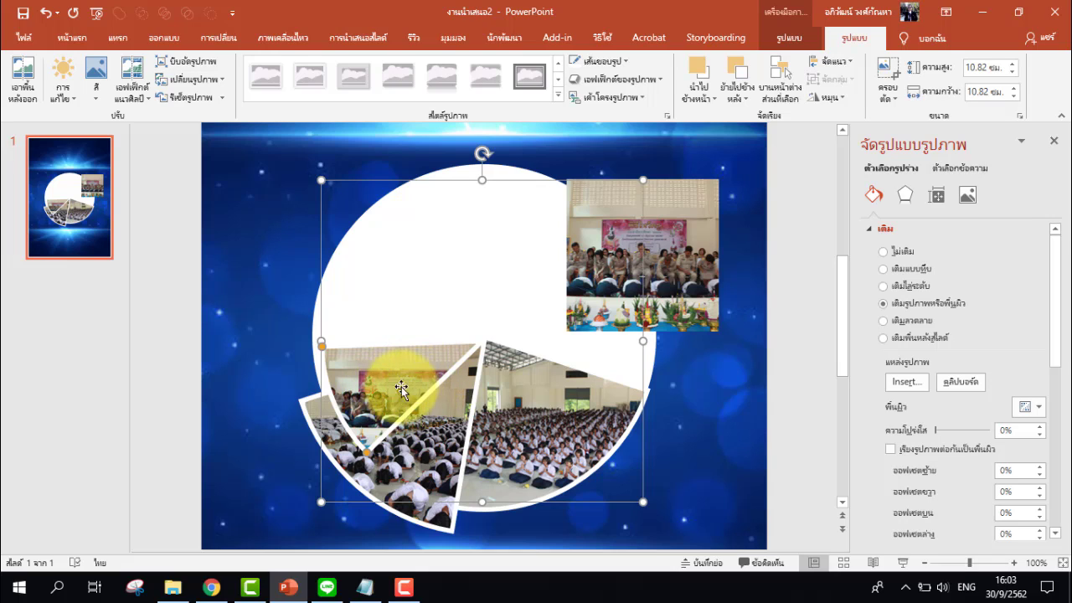
pyautogui.click(691, 276)
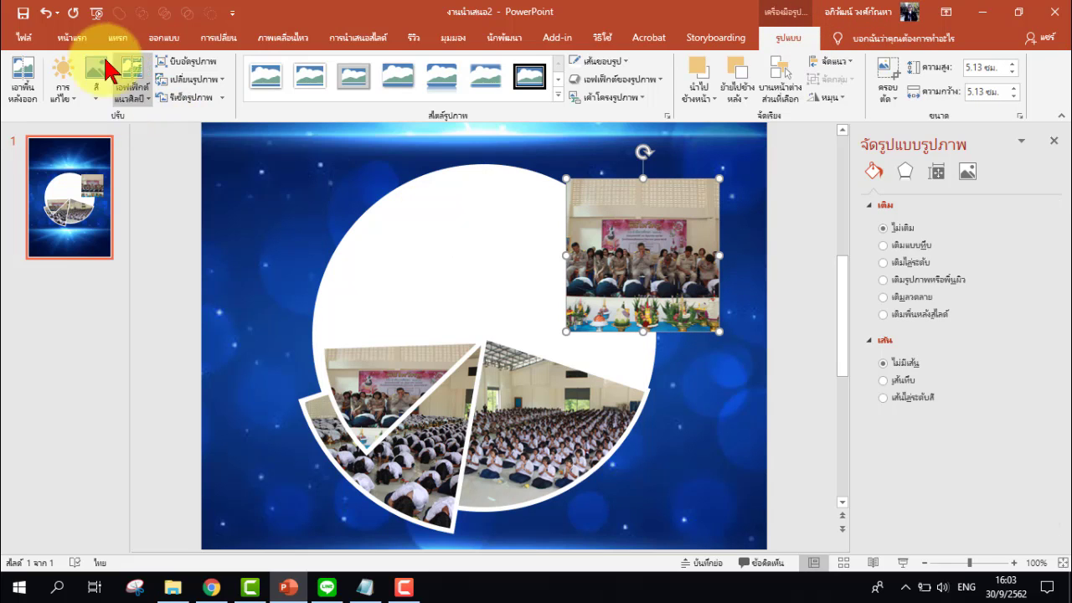
pyautogui.press('Tab')
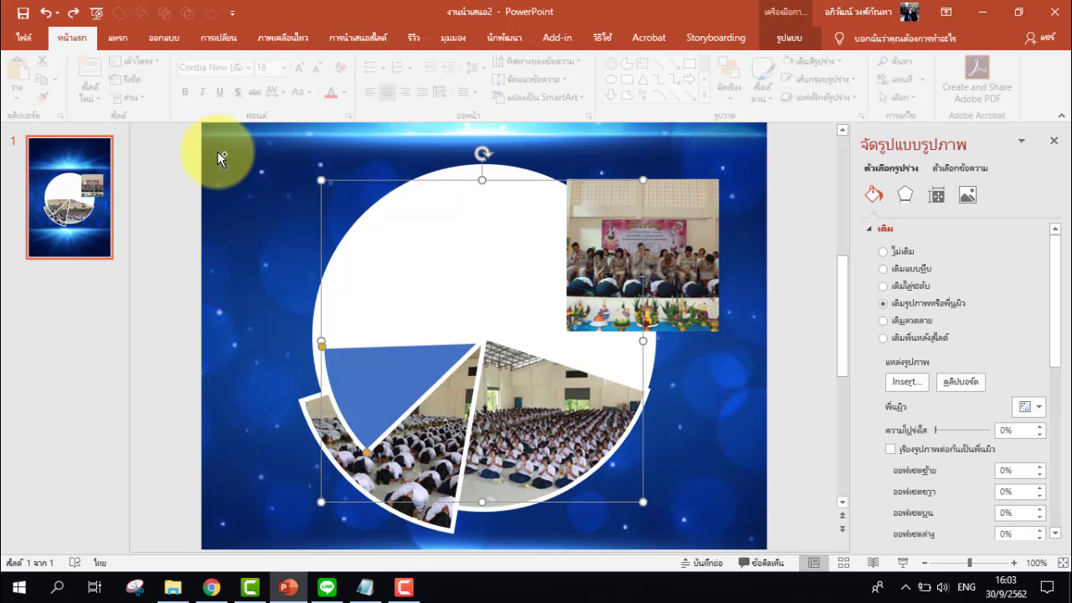
pyautogui.hotkey('ctrl', 'z')
pyautogui.hotkey('ctrl', 'z')
pyautogui.hotkey('ctrl', 'z')
pyautogui.hotkey('ctrl', 'z')
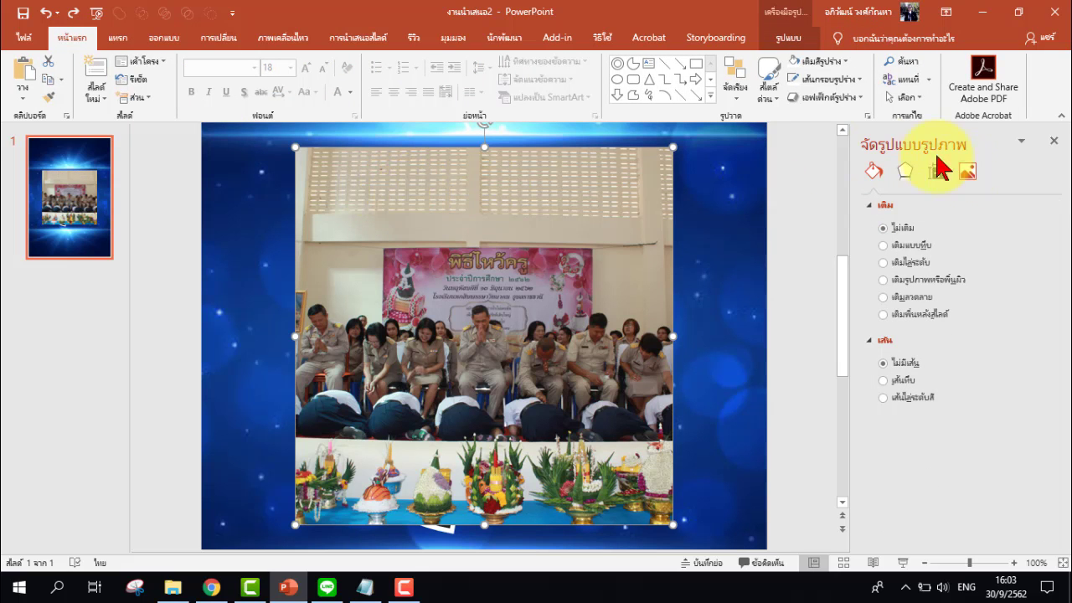
# Crop the ceremony photo to a square, shrink it, and move it to the circle's upper right
pyautogui.click(789, 38)
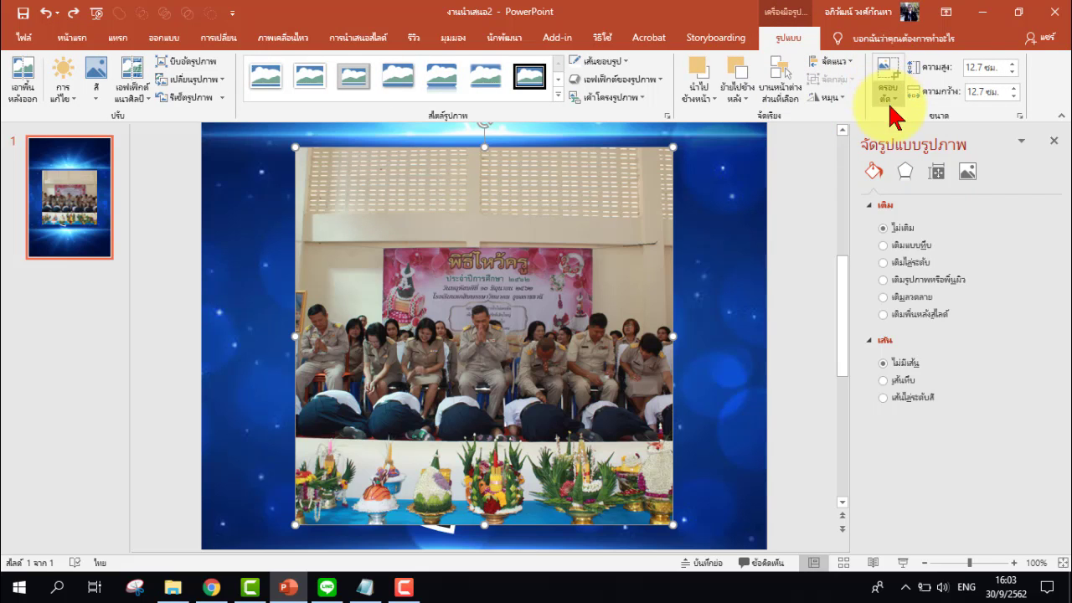
pyautogui.click(886, 74)
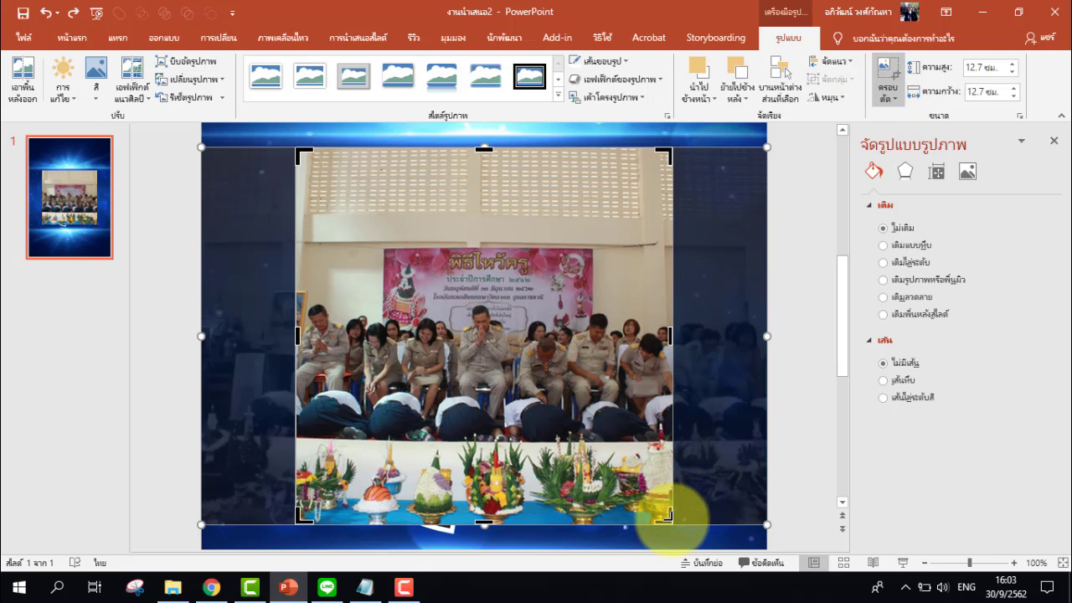
pyautogui.moveTo(663, 152)
pyautogui.mouseDown()
pyautogui.moveTo(583, 344)
pyautogui.moveTo(505, 353)
pyautogui.mouseUp()
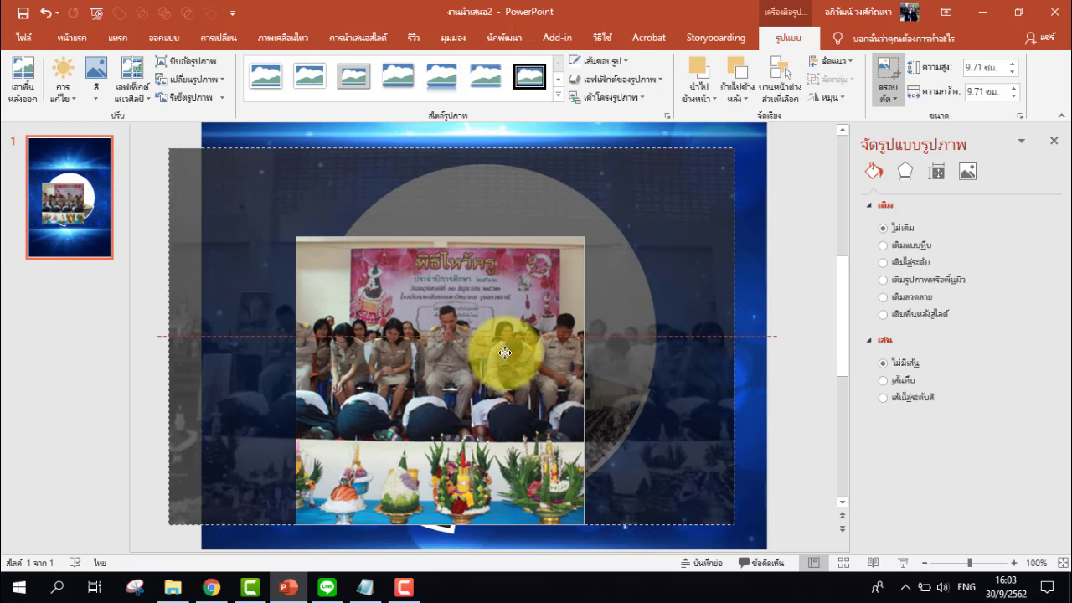
pyautogui.click(887, 79)
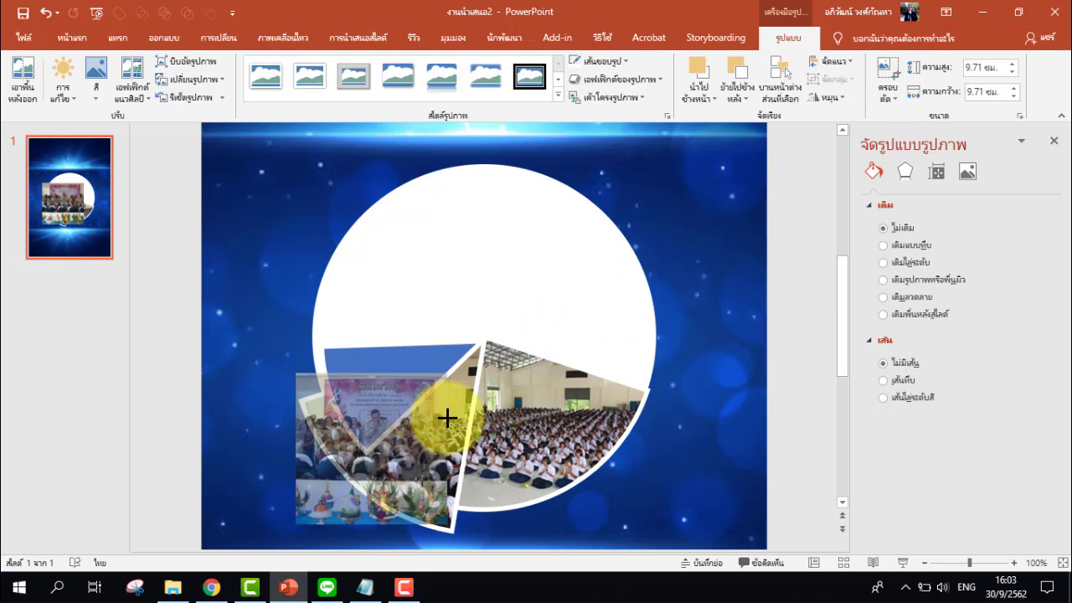
pyautogui.moveTo(455, 409); pyautogui.dragTo(445, 363)
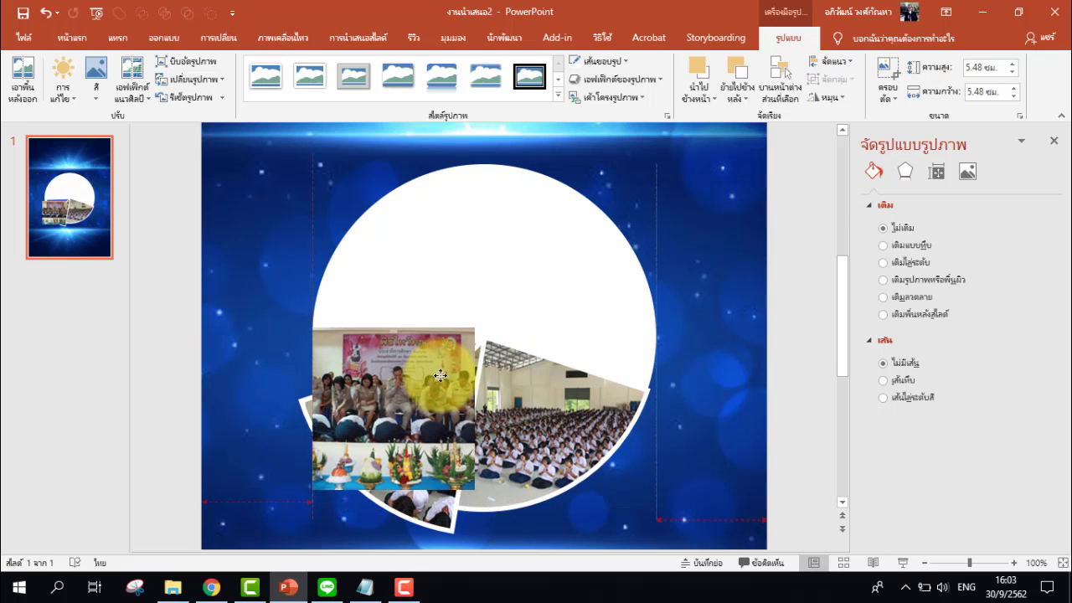
pyautogui.moveTo(445, 362); pyautogui.dragTo(624, 260)
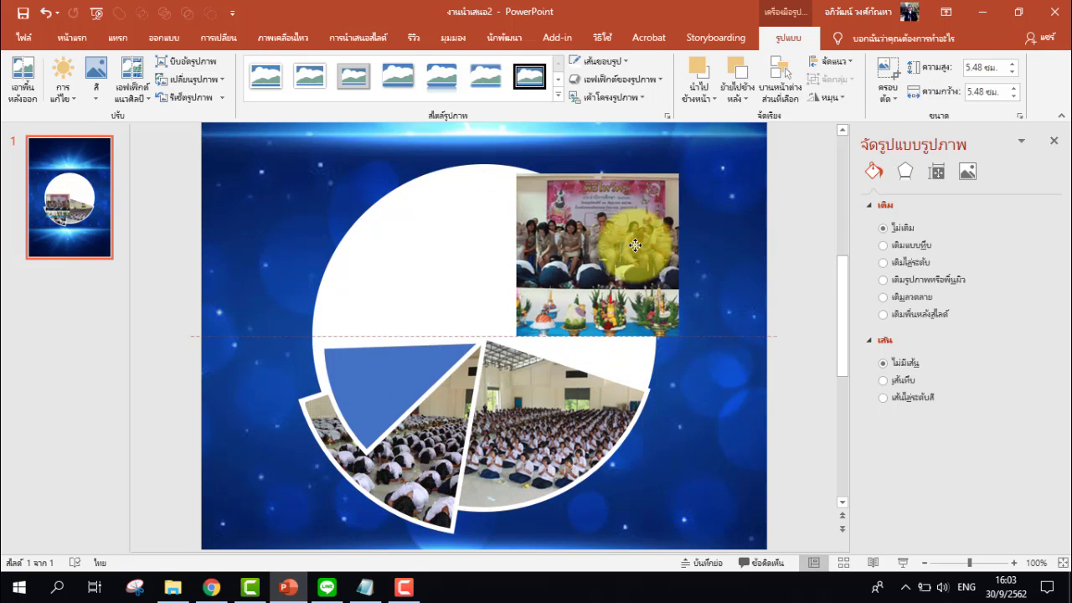
# Fill the narrow blue wedge with the copied ceremony photo and delete the loose photo
pyautogui.click(390, 385)
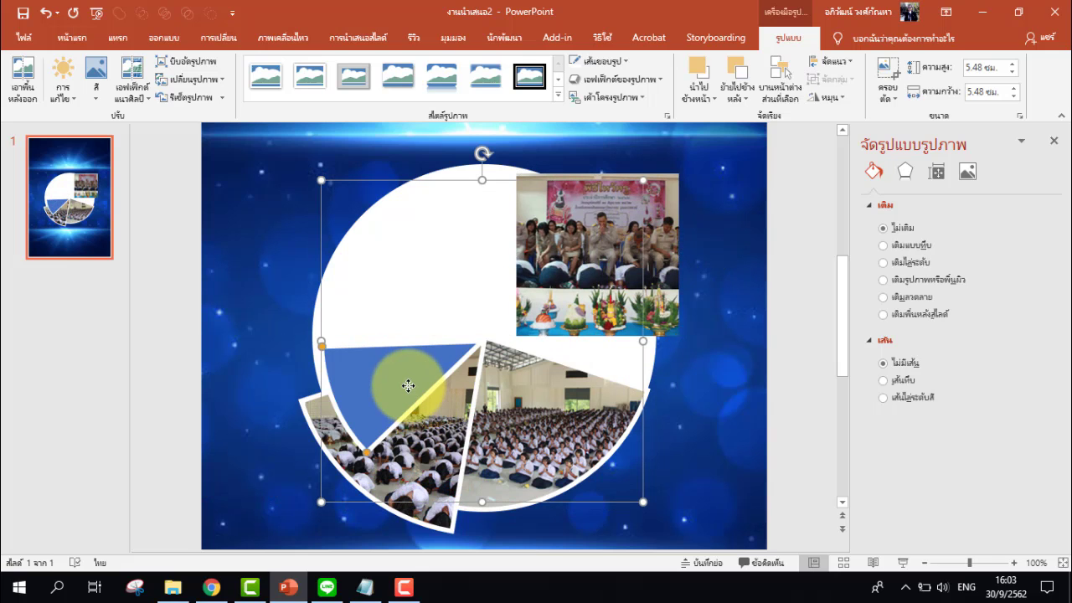
pyautogui.click(921, 306)
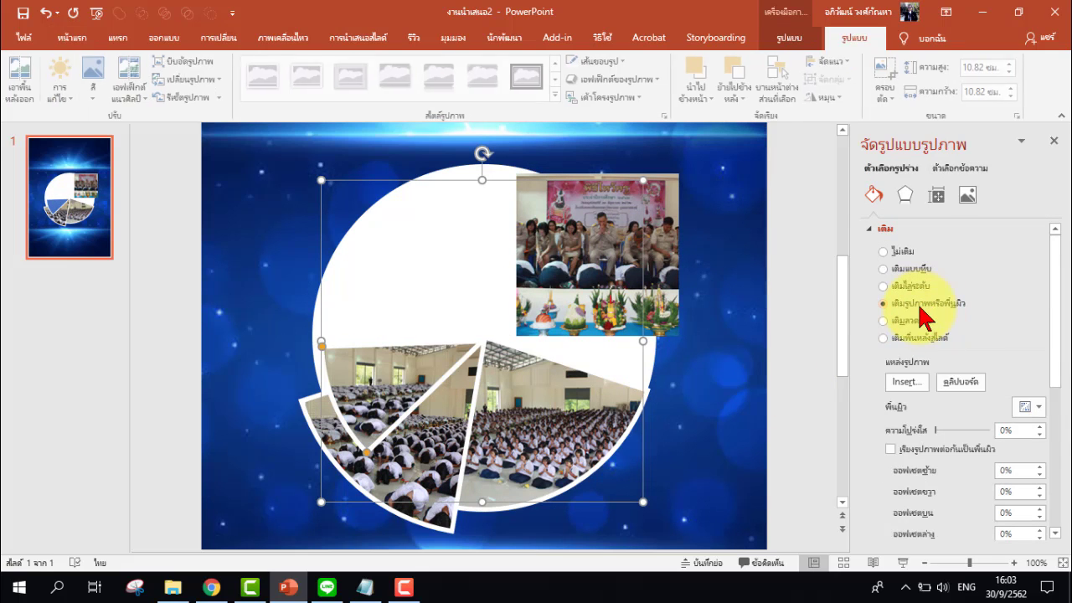
pyautogui.click(963, 383)
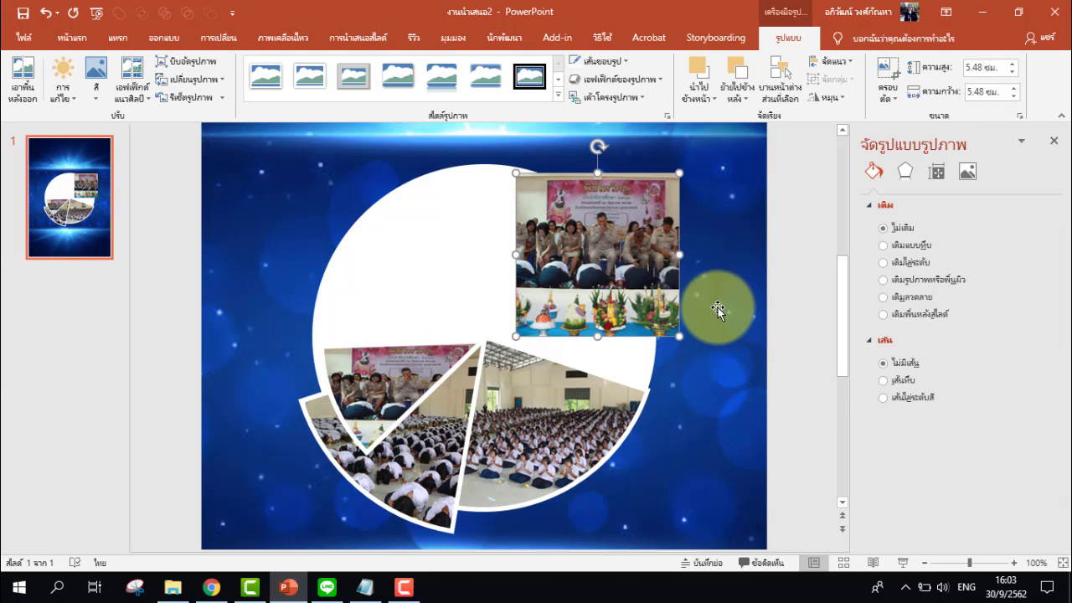
pyautogui.press('Delete')
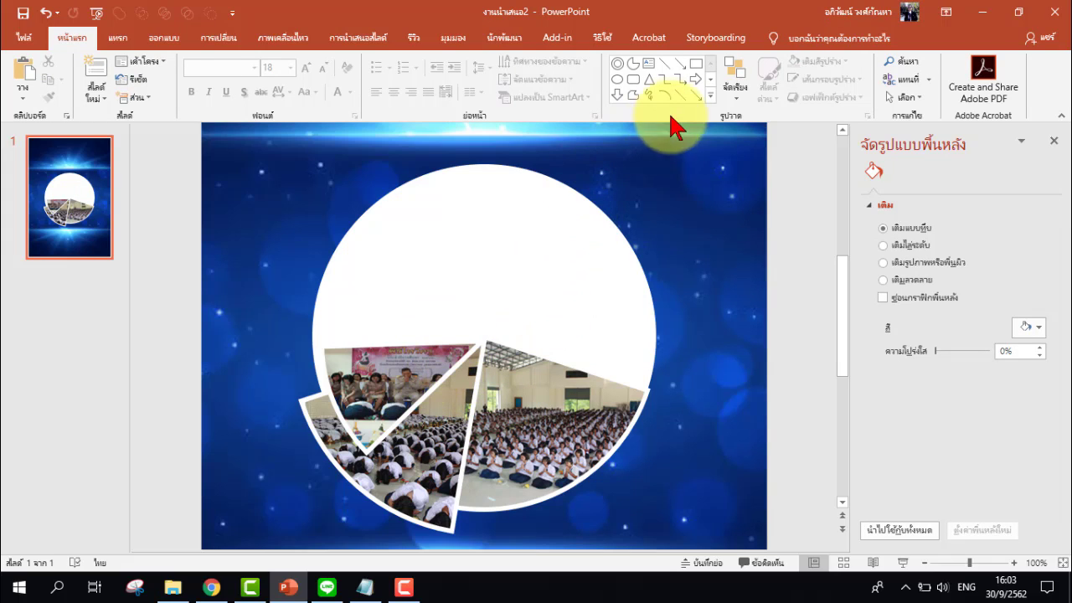
# Draw a pie shape over the circle and reshape it into a top-left quarter wedge
pyautogui.click(634, 64)
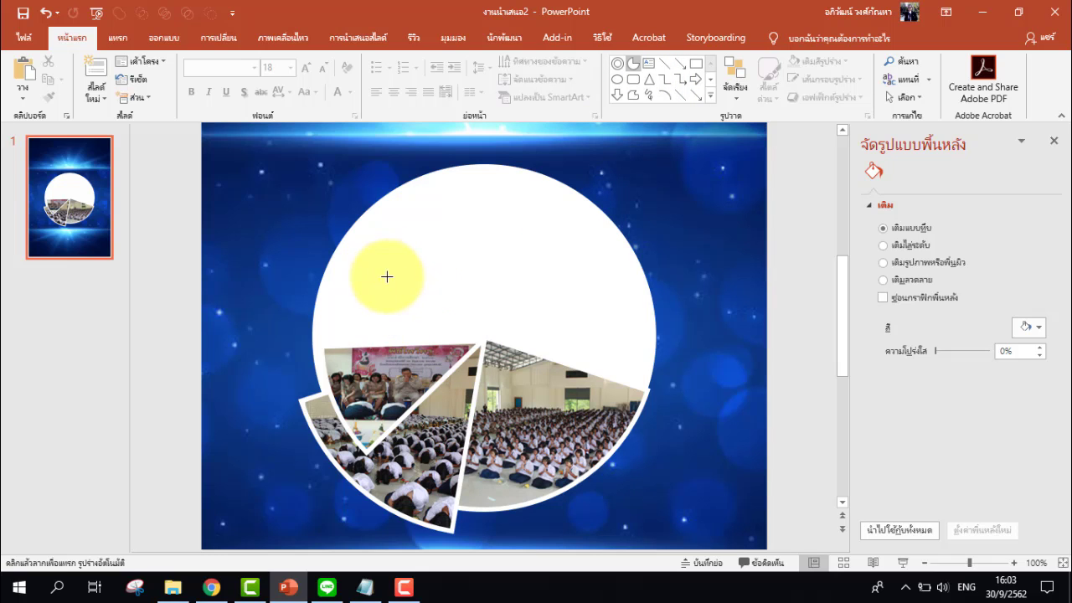
pyautogui.moveTo(333, 191); pyautogui.dragTo(597, 508)
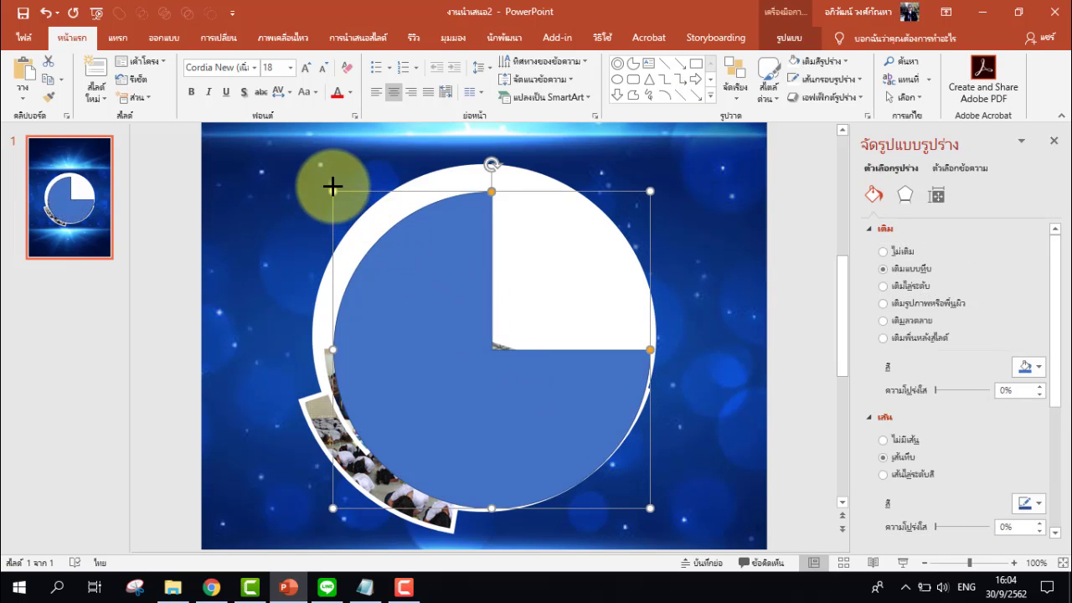
pyautogui.moveTo(332, 186); pyautogui.dragTo(323, 169)
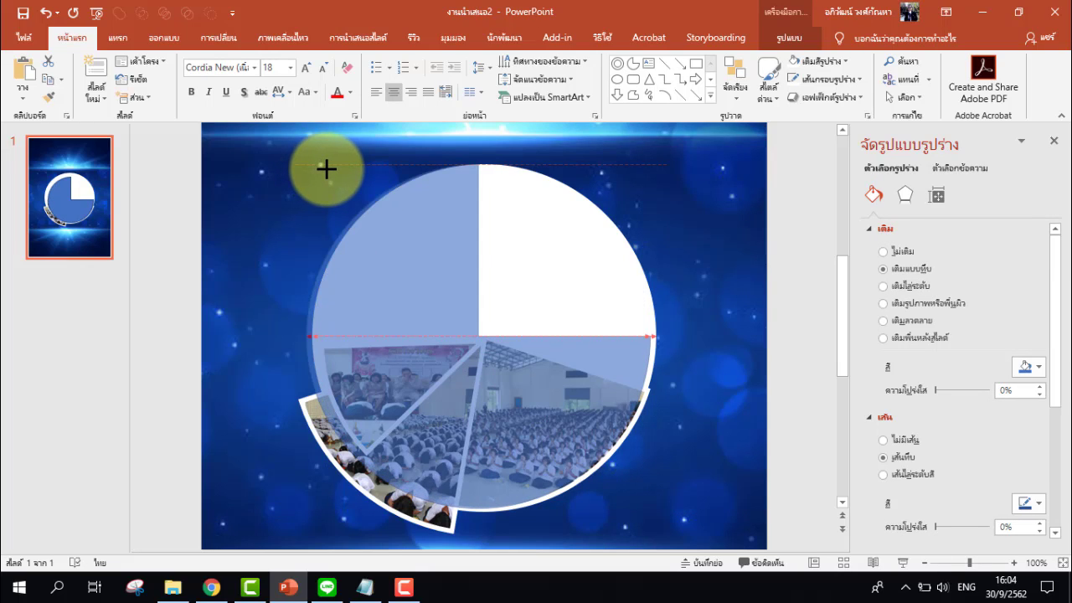
pyautogui.moveTo(326, 168); pyautogui.dragTo(289, 150)
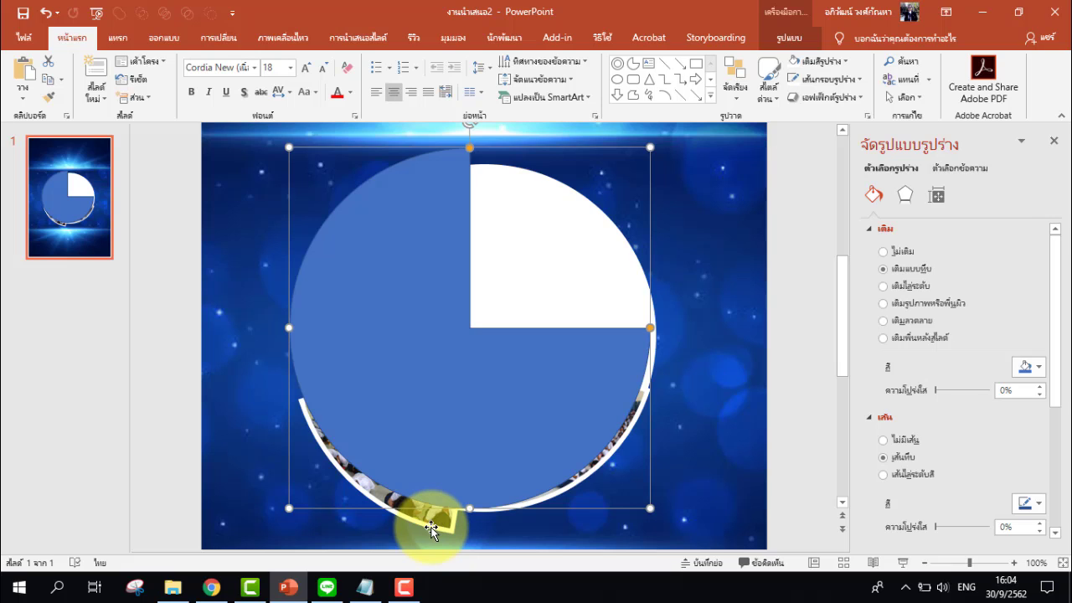
pyautogui.moveTo(650, 329); pyautogui.dragTo(332, 334)
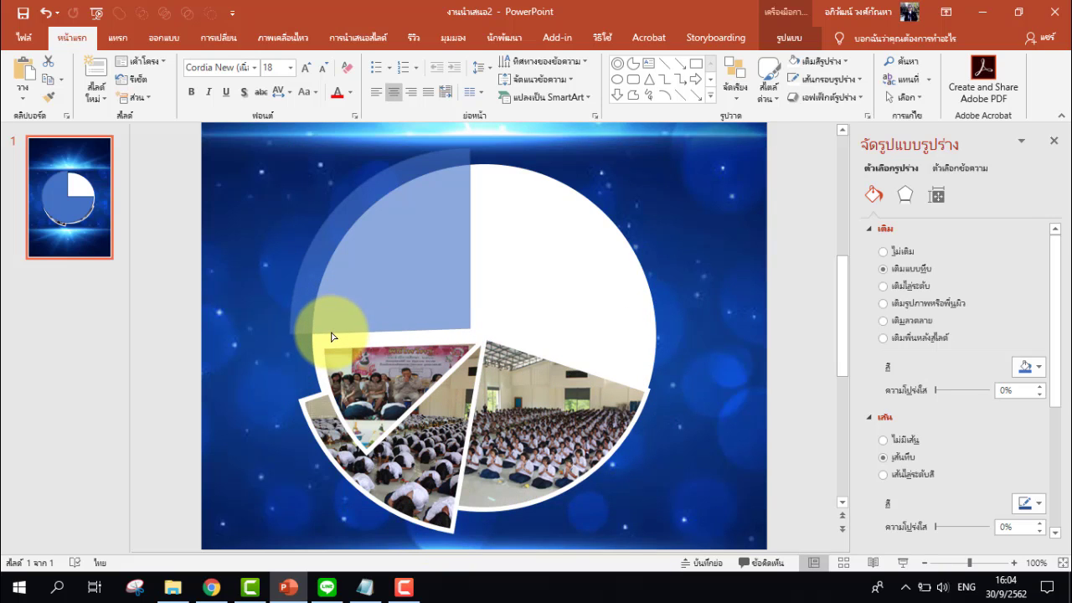
pyautogui.moveTo(332, 336); pyautogui.dragTo(289, 332)
# Enlarge the wedge past the circle's upper-left edge and narrow it to a slimmer slice
pyautogui.moveTo(430, 277); pyautogui.dragTo(444, 288)
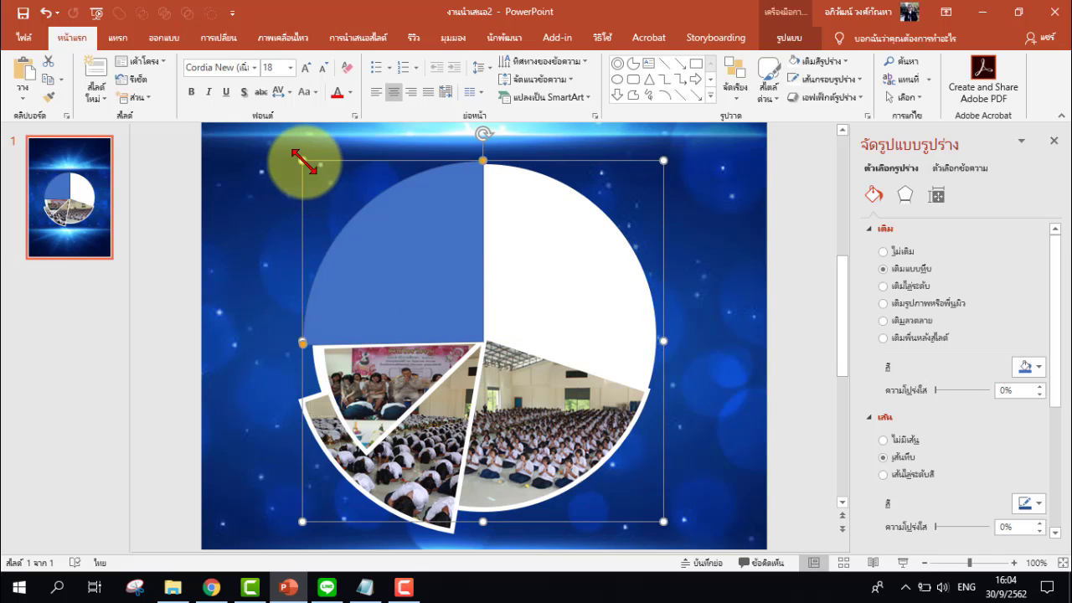
pyautogui.moveTo(304, 164); pyautogui.dragTo(270, 148)
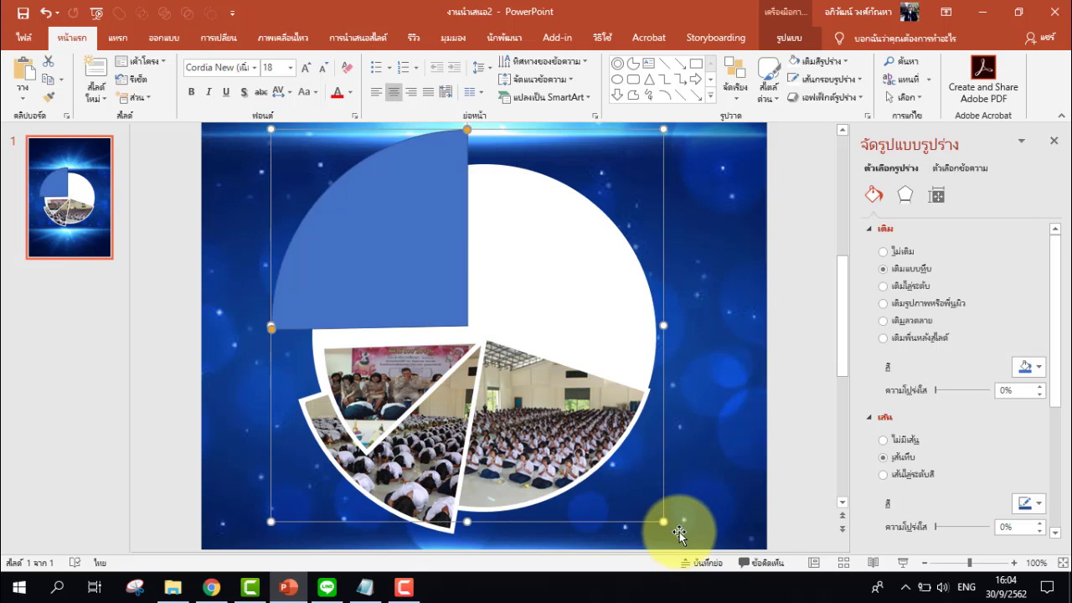
pyautogui.moveTo(664, 521); pyautogui.dragTo(655, 501)
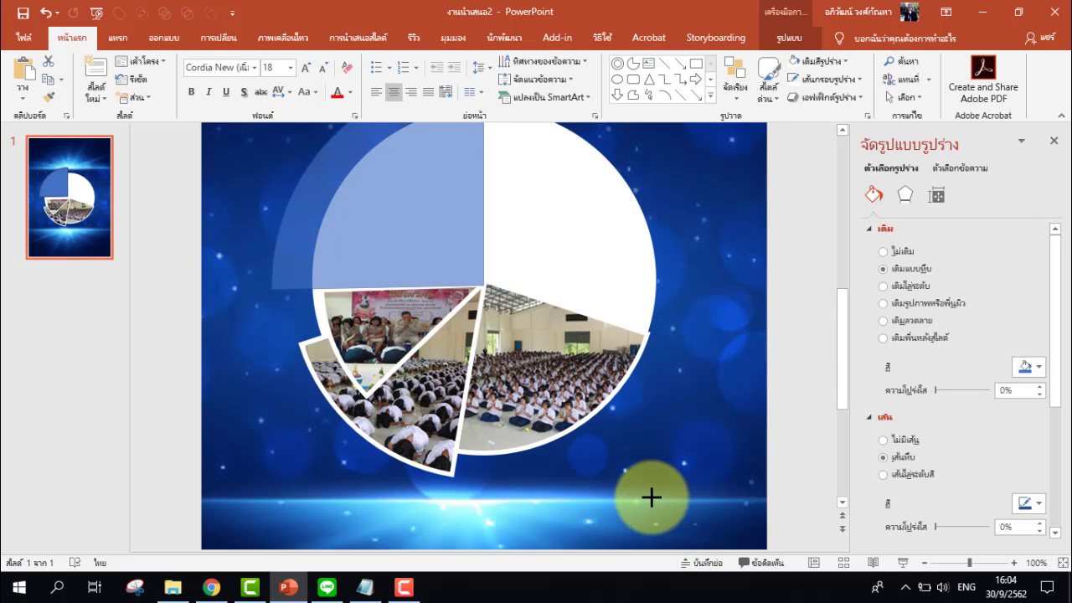
pyautogui.moveTo(652, 498); pyautogui.dragTo(651, 498)
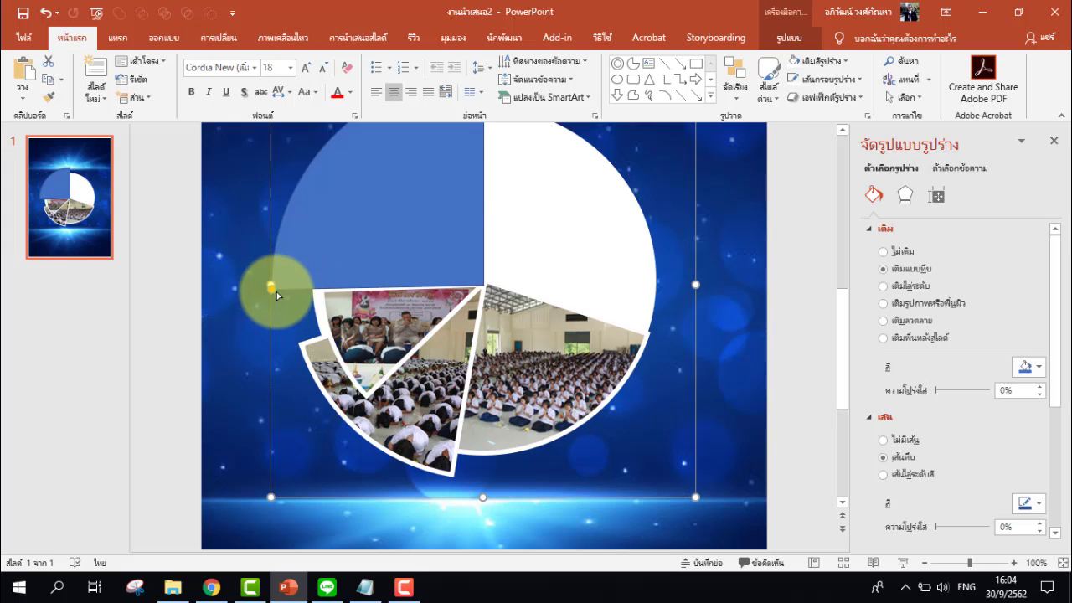
pyautogui.moveTo(277, 292); pyautogui.dragTo(273, 297)
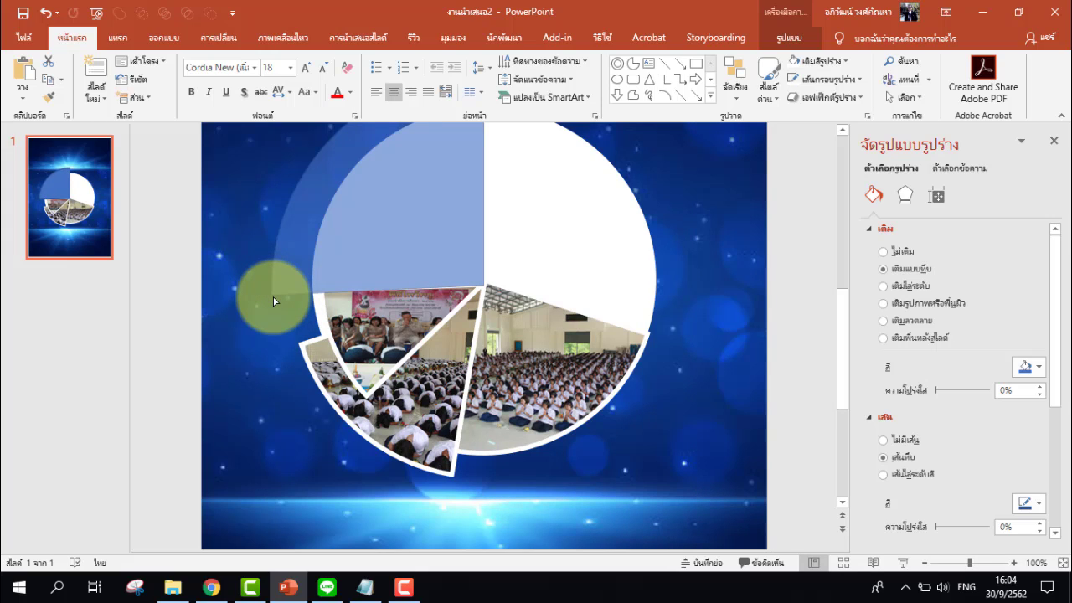
pyautogui.moveTo(273, 297); pyautogui.dragTo(274, 297)
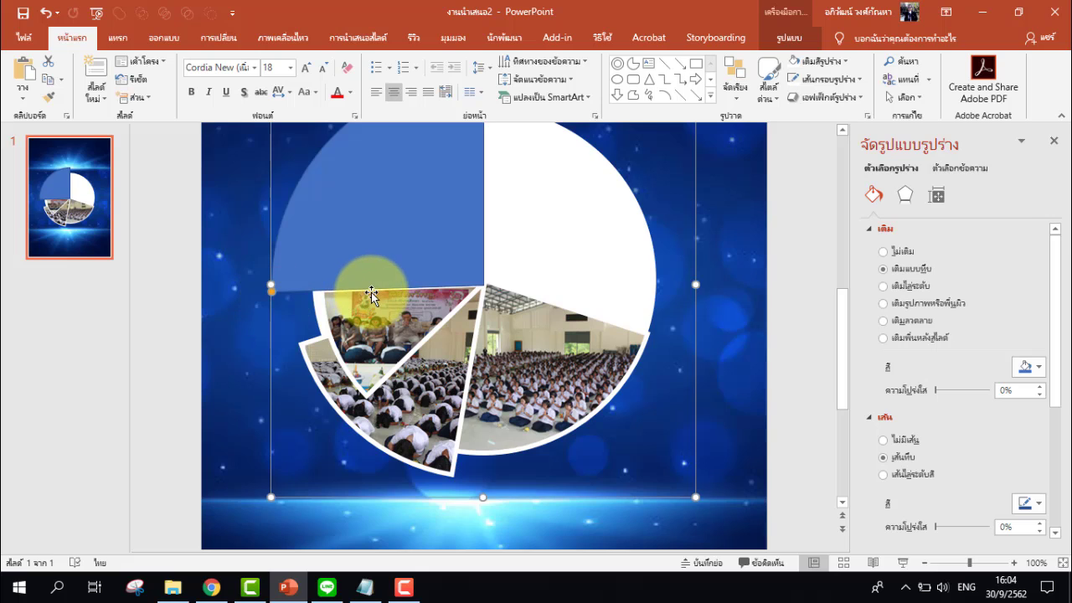
pyautogui.scroll(3, 371, 292)
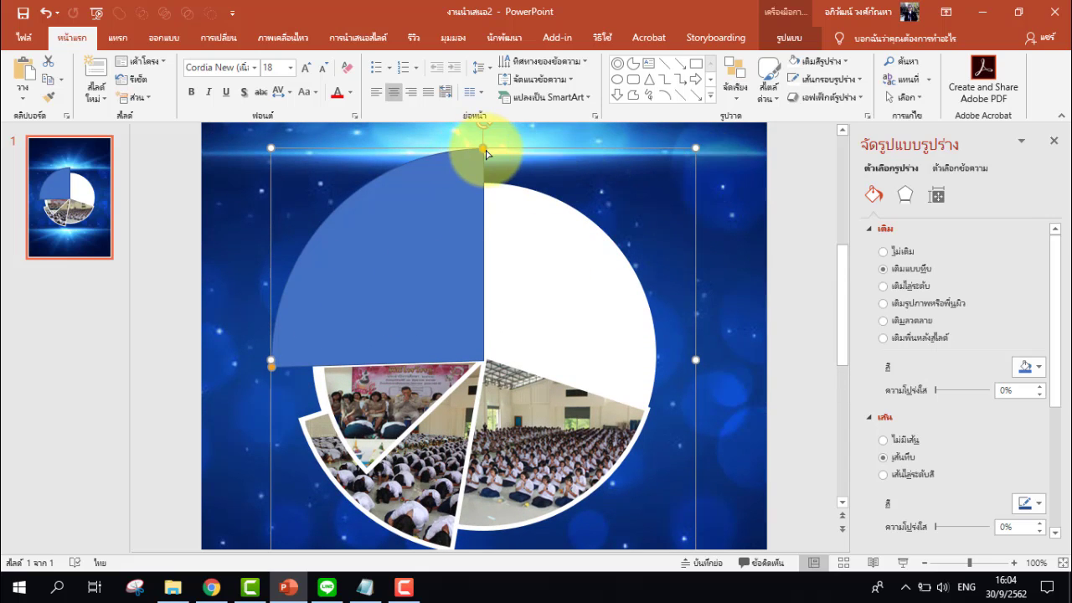
pyautogui.moveTo(486, 150); pyautogui.dragTo(354, 209)
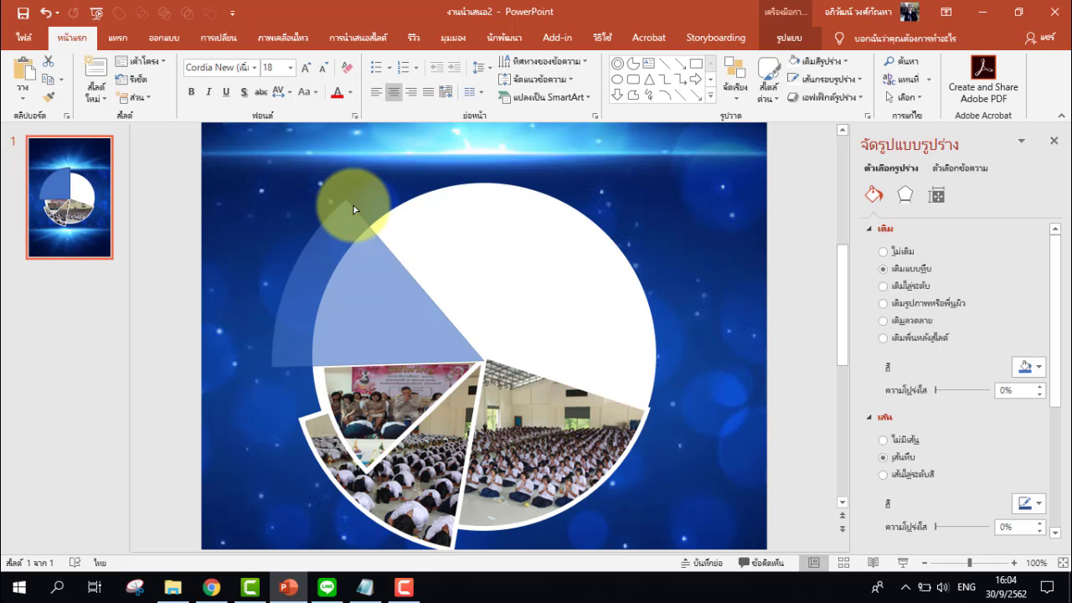
pyautogui.moveTo(354, 205); pyautogui.dragTo(362, 202)
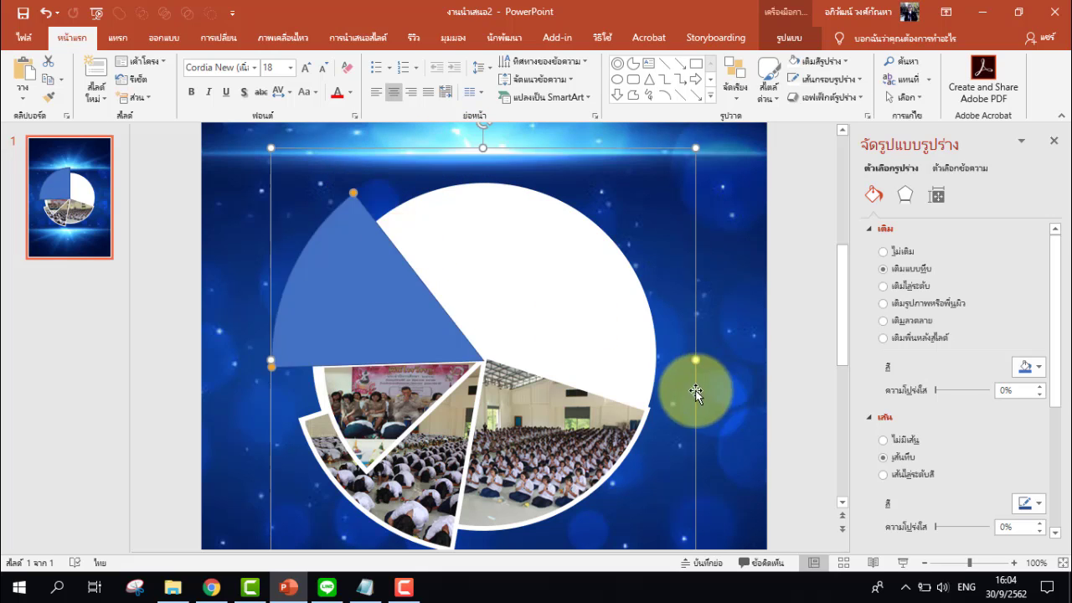
# Give the new wedge a white 4½ pt outline
pyautogui.click(825, 79)
pyautogui.moveTo(792, 275)
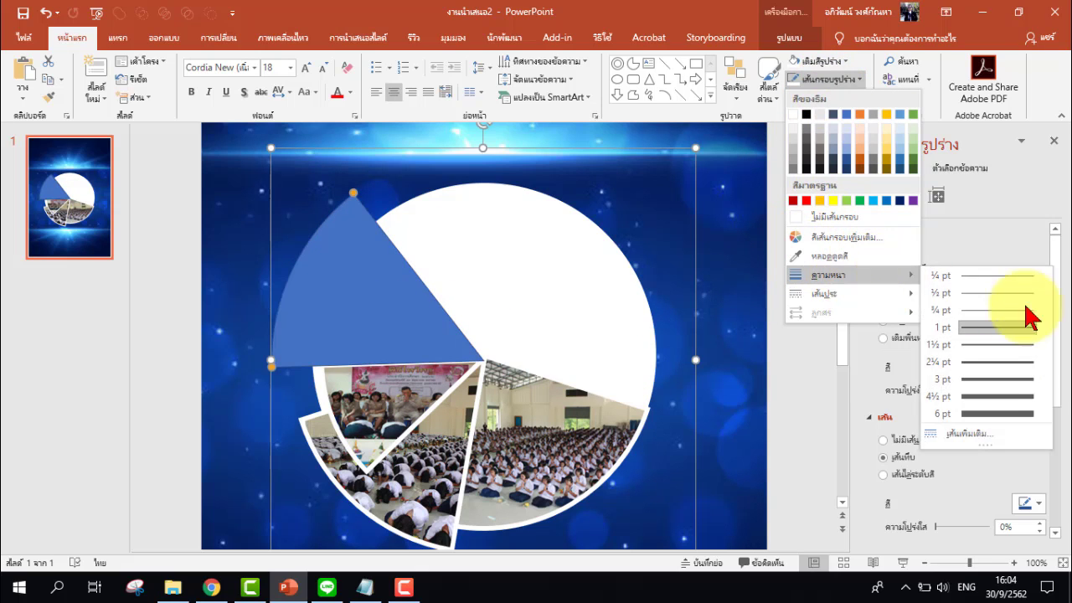
pyautogui.click(986, 398)
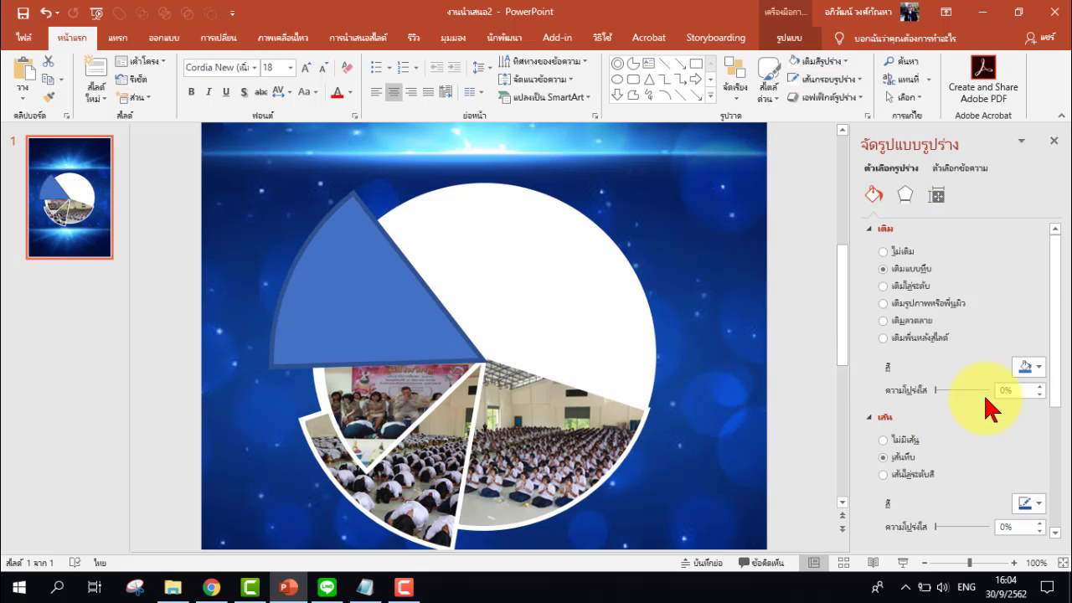
pyautogui.click(830, 84)
pyautogui.click(798, 112)
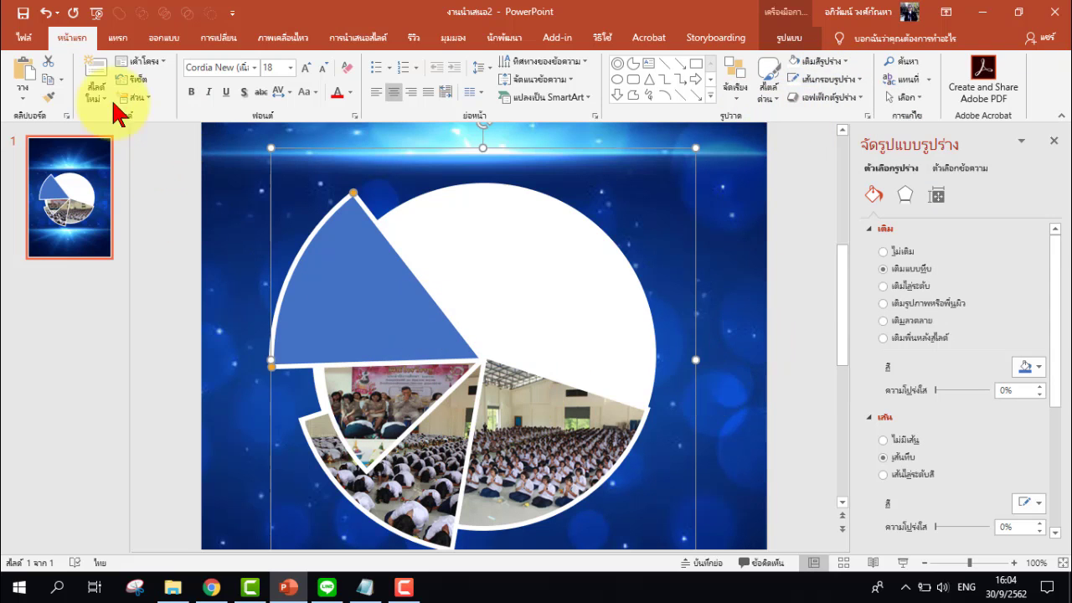
pyautogui.click(115, 38)
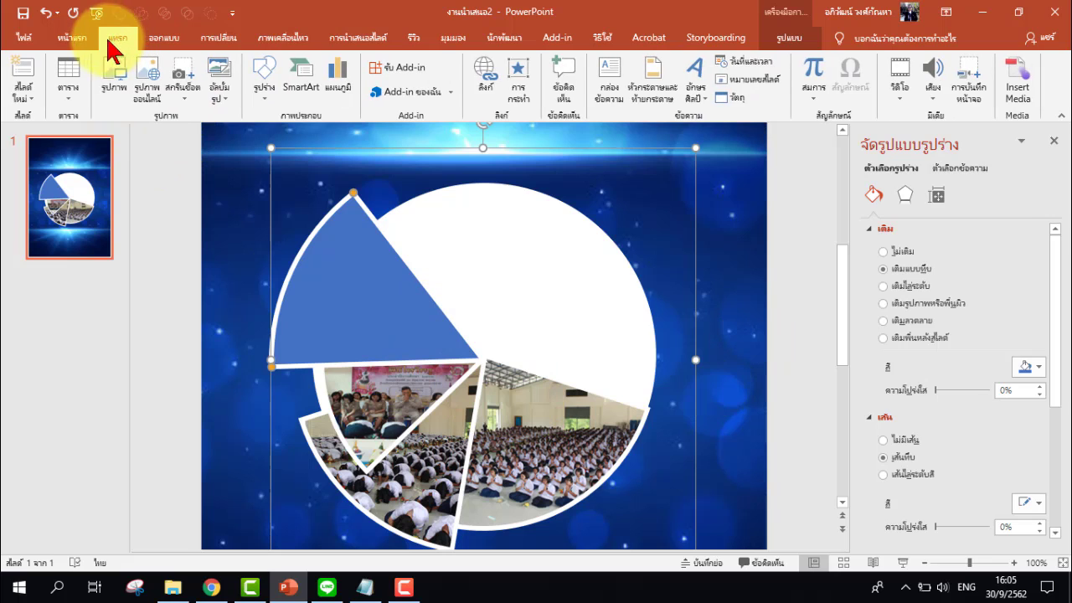
# Insert picture 2 onto the slide
pyautogui.click(117, 92)
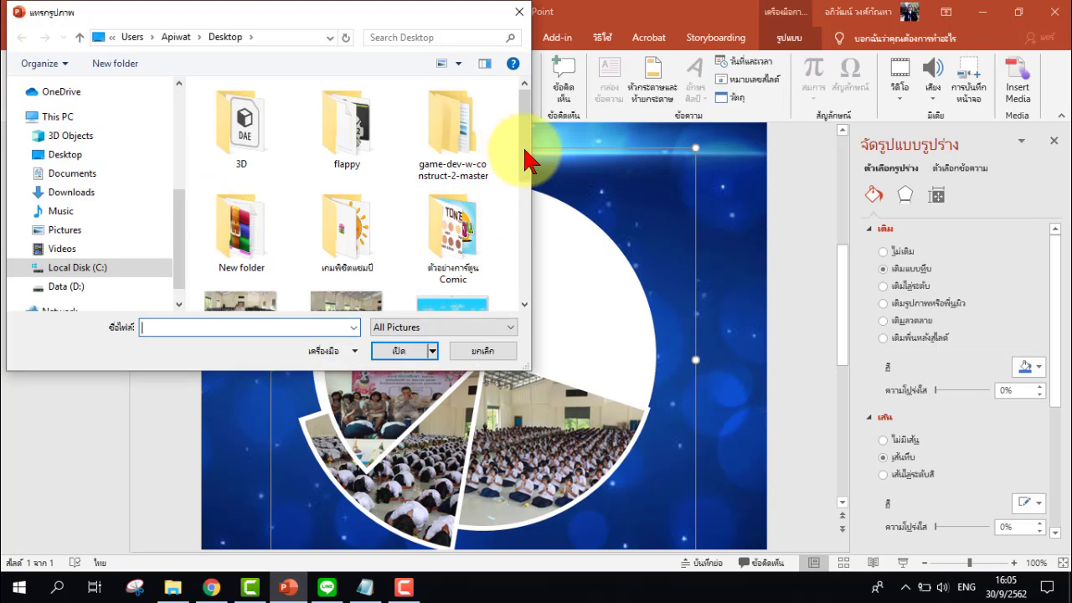
pyautogui.moveTo(525, 150); pyautogui.dragTo(530, 202)
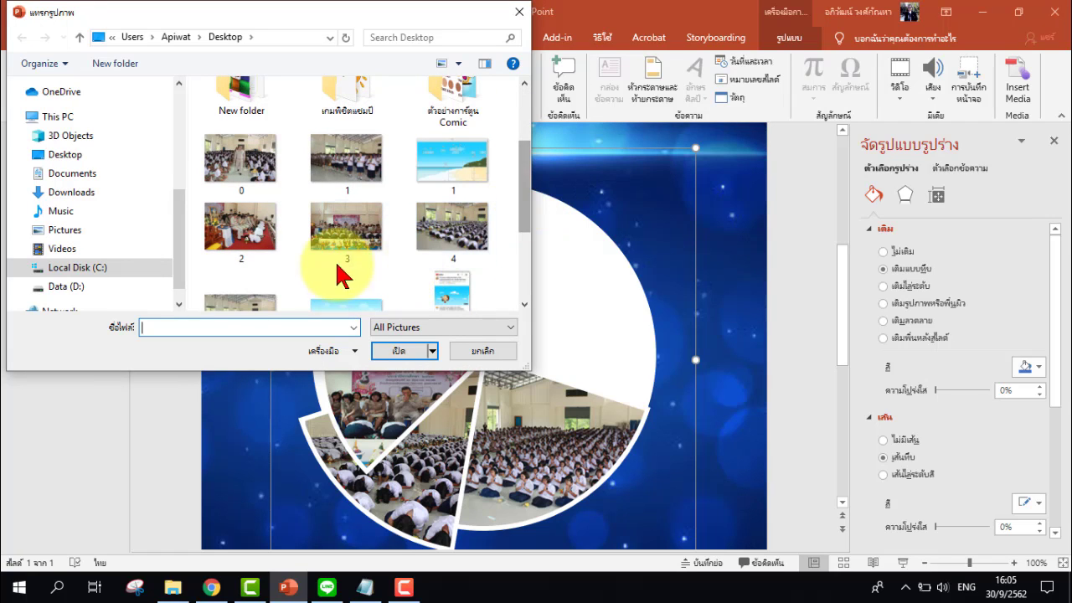
pyautogui.click(246, 222)
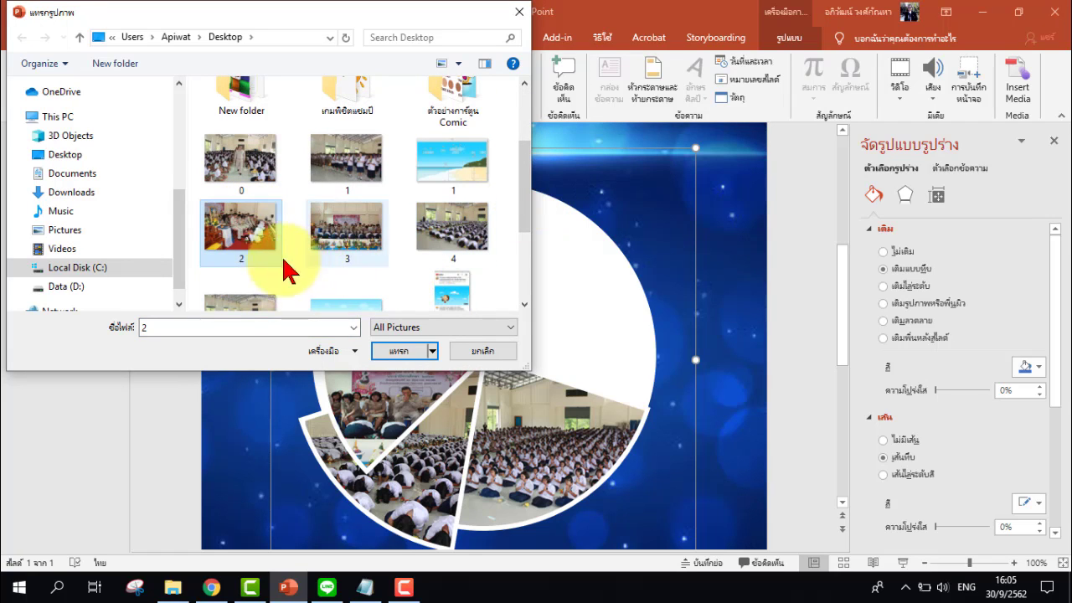
pyautogui.click(419, 352)
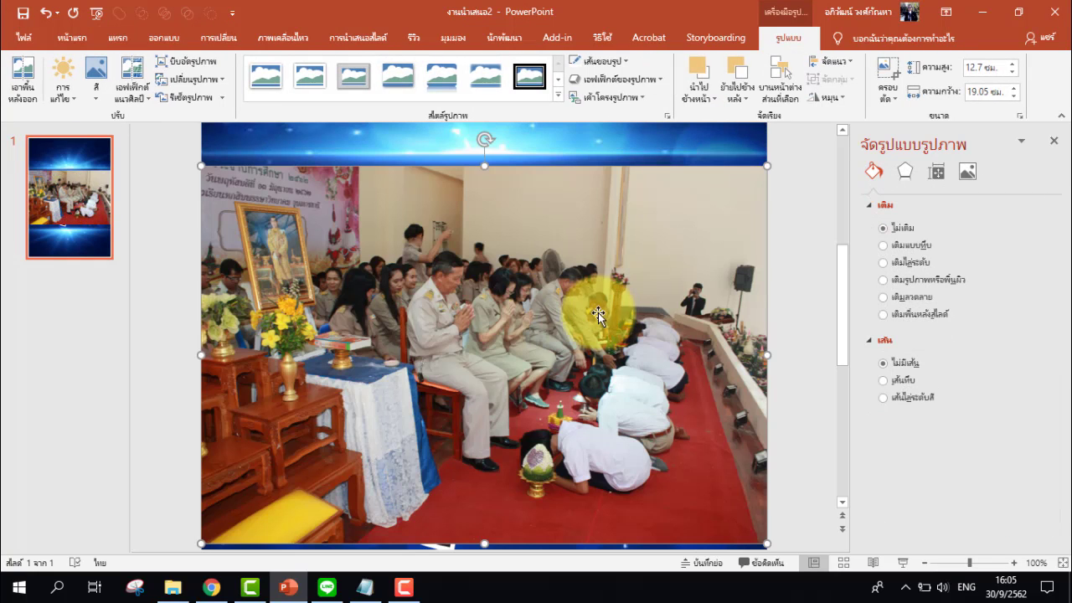
# Crop the new photo to a 1:1 square, trimming it inward from the corners
pyautogui.click(898, 95)
pyautogui.moveTo(934, 158)
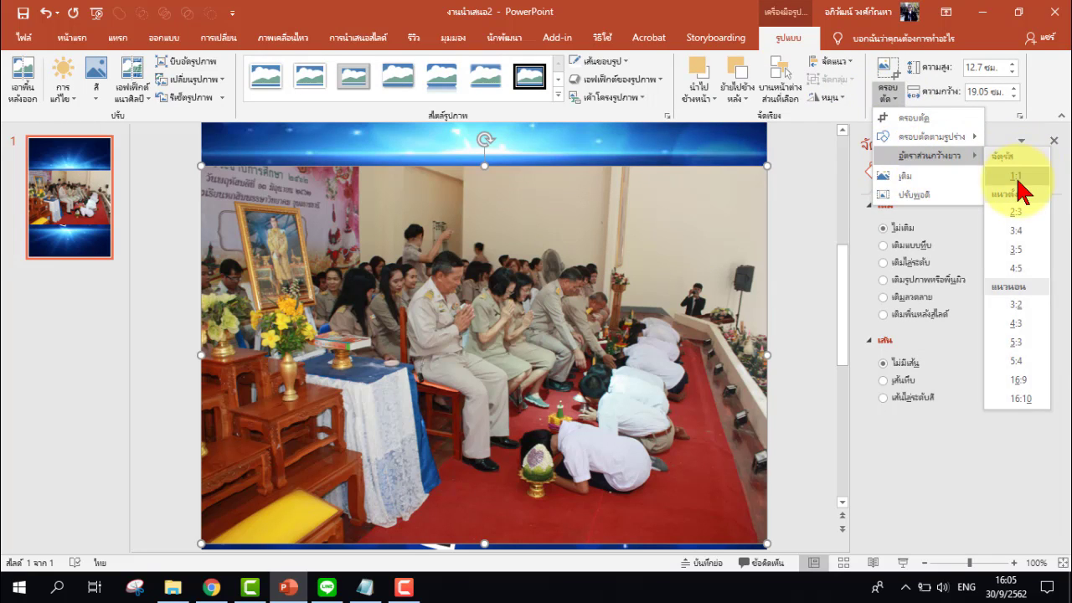
pyautogui.click(1018, 177)
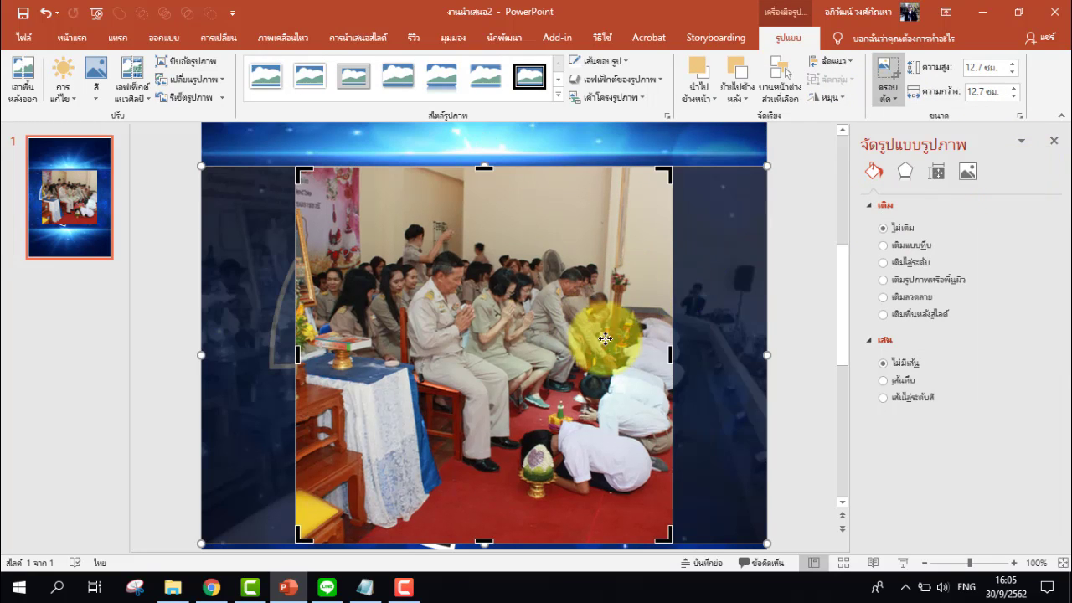
pyautogui.moveTo(662, 533); pyautogui.dragTo(642, 495)
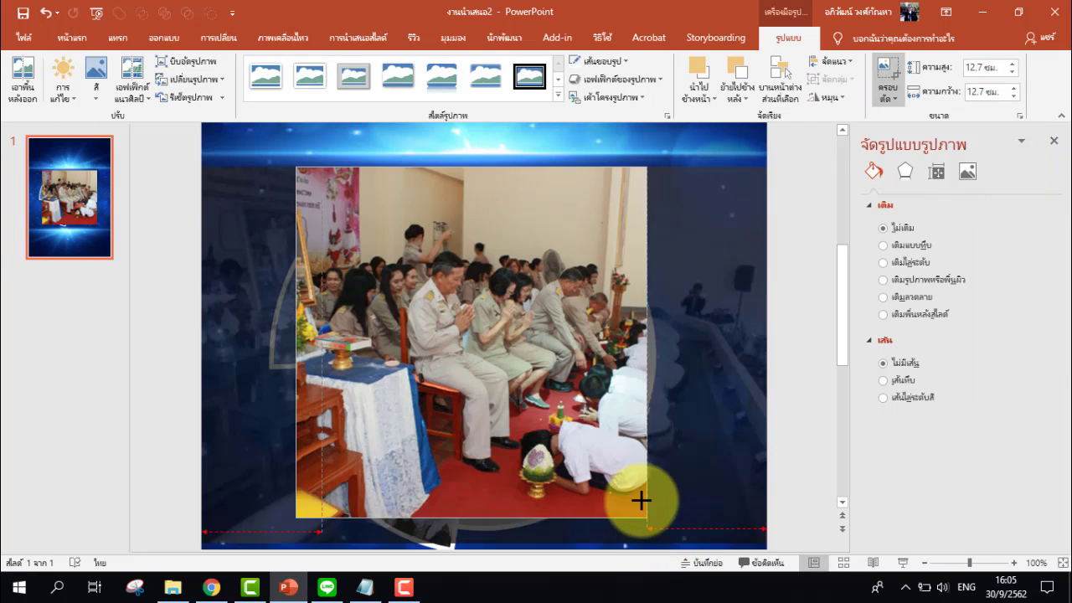
pyautogui.click(328, 193)
pyautogui.moveTo(327, 193); pyautogui.dragTo(361, 220)
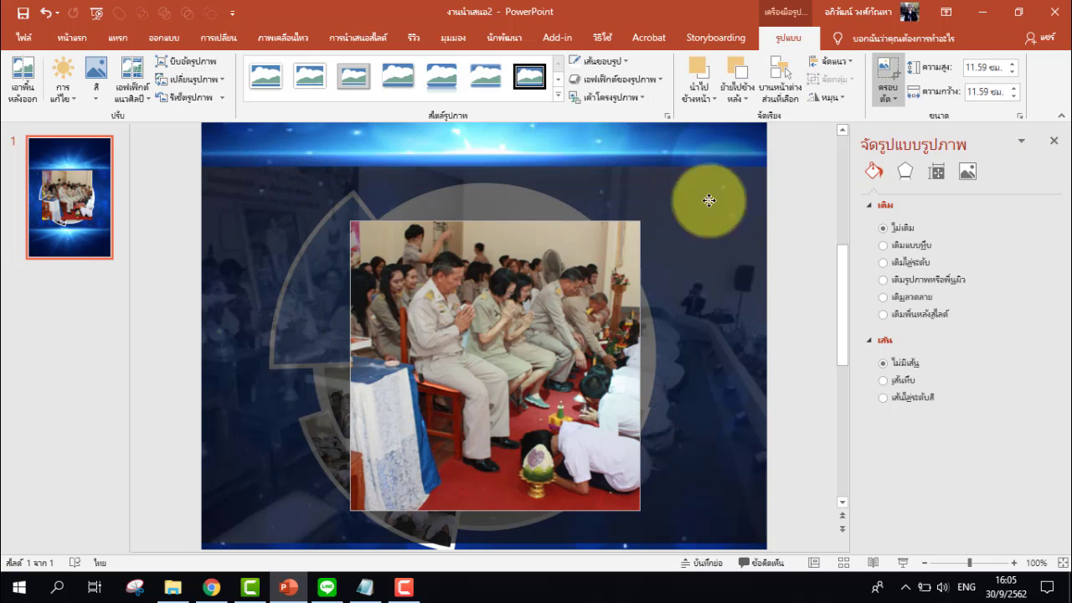
pyautogui.click(886, 77)
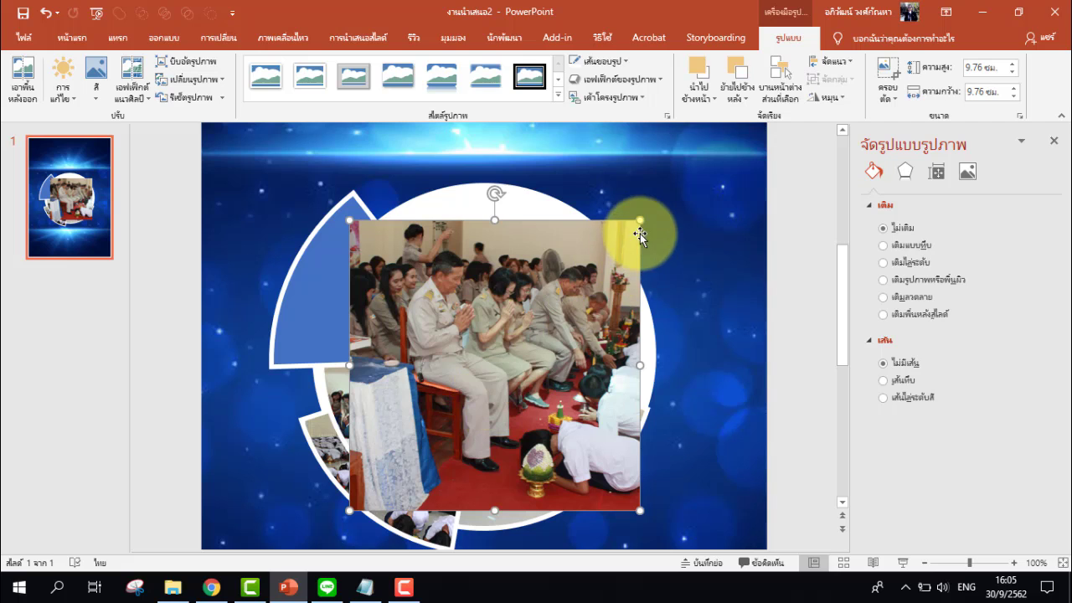
# Resize the square photo to about 7.7 cm and place it over the pie's top-right
pyautogui.moveTo(639, 220); pyautogui.dragTo(548, 334)
pyautogui.moveTo(506, 397); pyautogui.dragTo(406, 268)
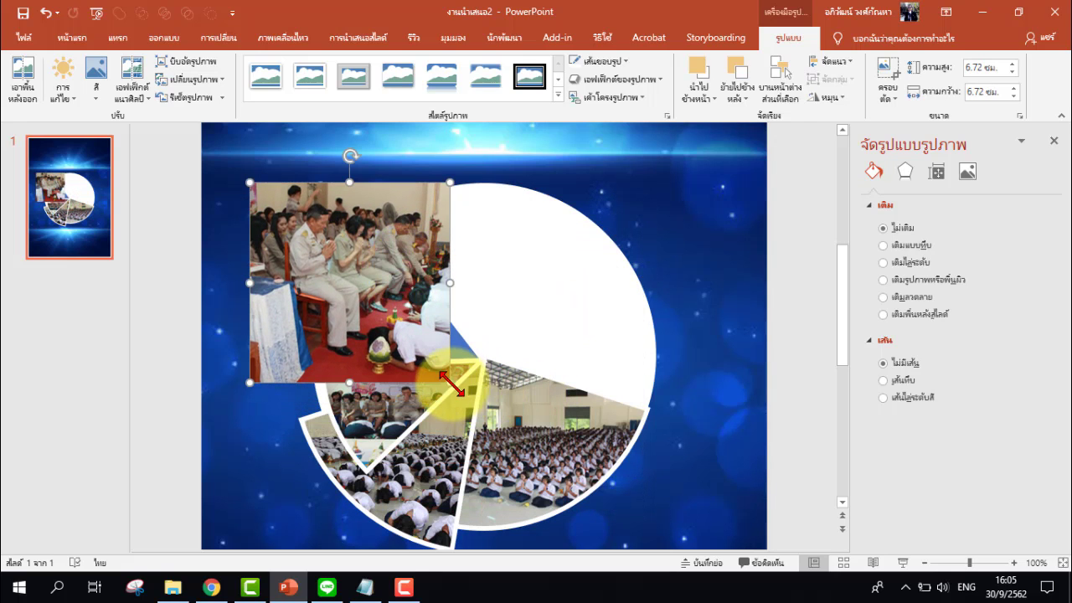
pyautogui.moveTo(450, 382); pyautogui.dragTo(478, 411)
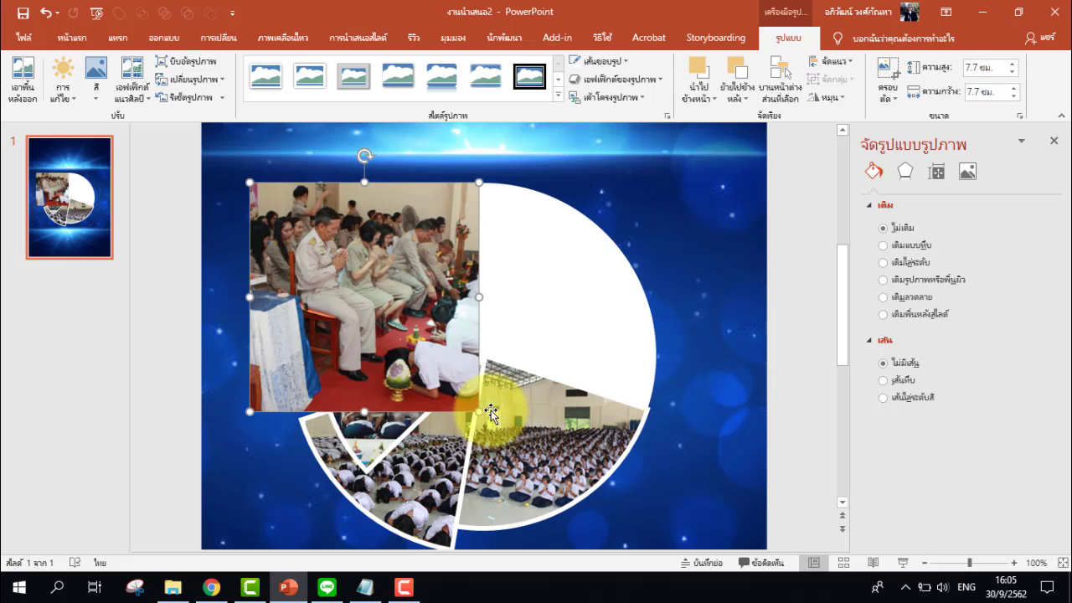
pyautogui.moveTo(433, 289)
pyautogui.mouseDown()
pyautogui.moveTo(437, 299)
pyautogui.moveTo(670, 262)
pyautogui.mouseUp()
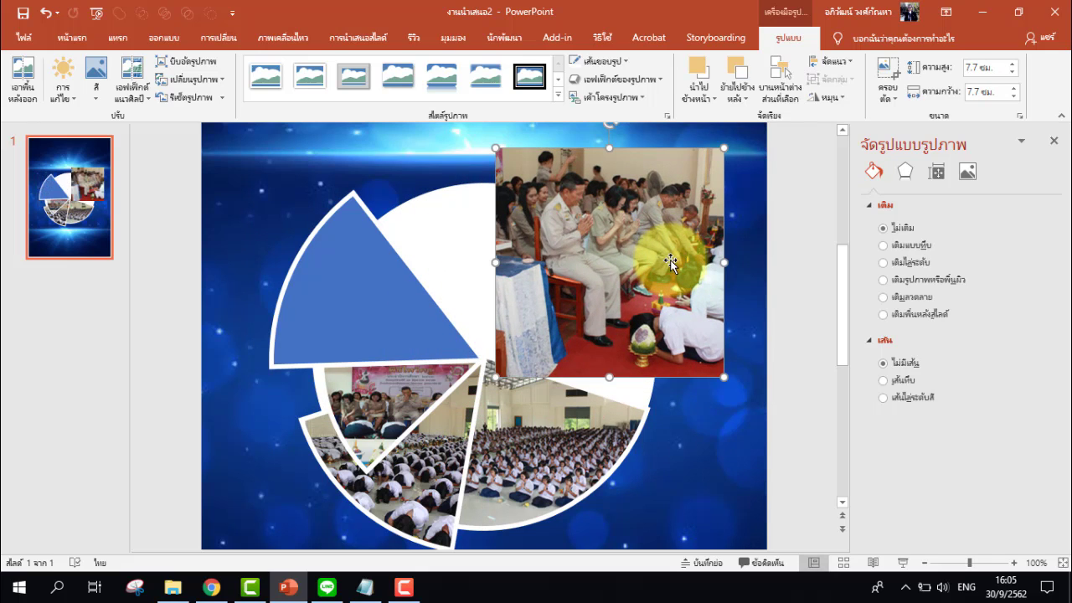
# Fill the upper-left wedge with the copied ceremony photo, then delete the loose square photo
pyautogui.click(352, 302)
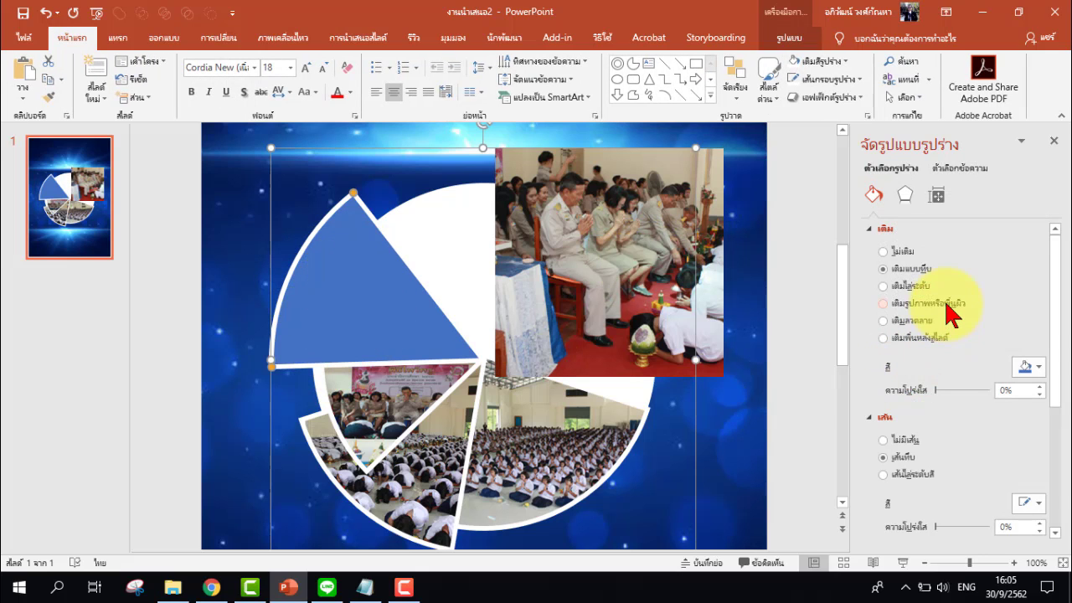
pyautogui.click(883, 304)
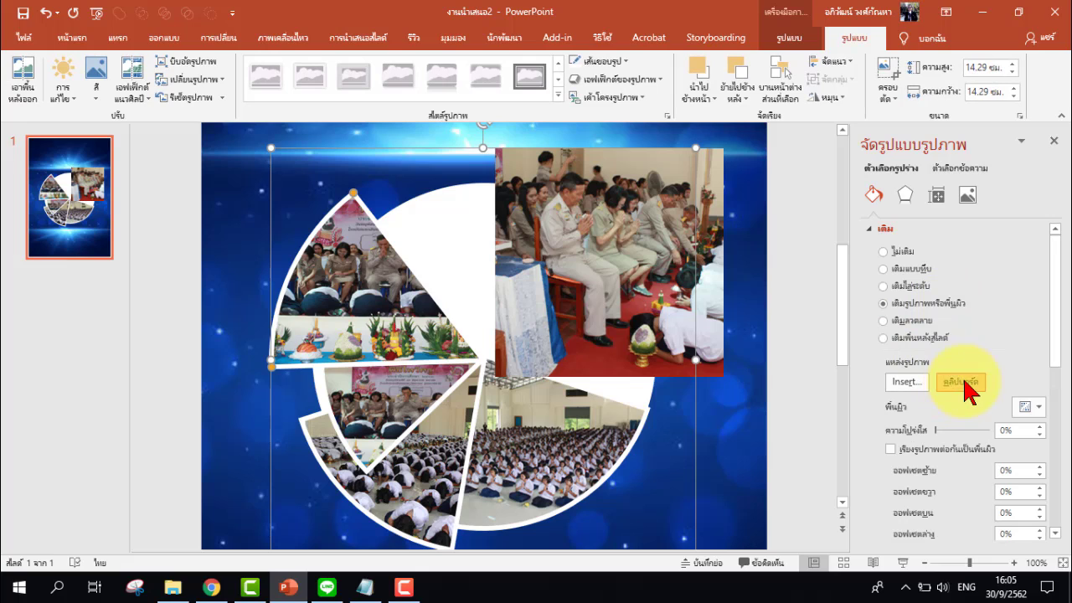
pyautogui.click(962, 382)
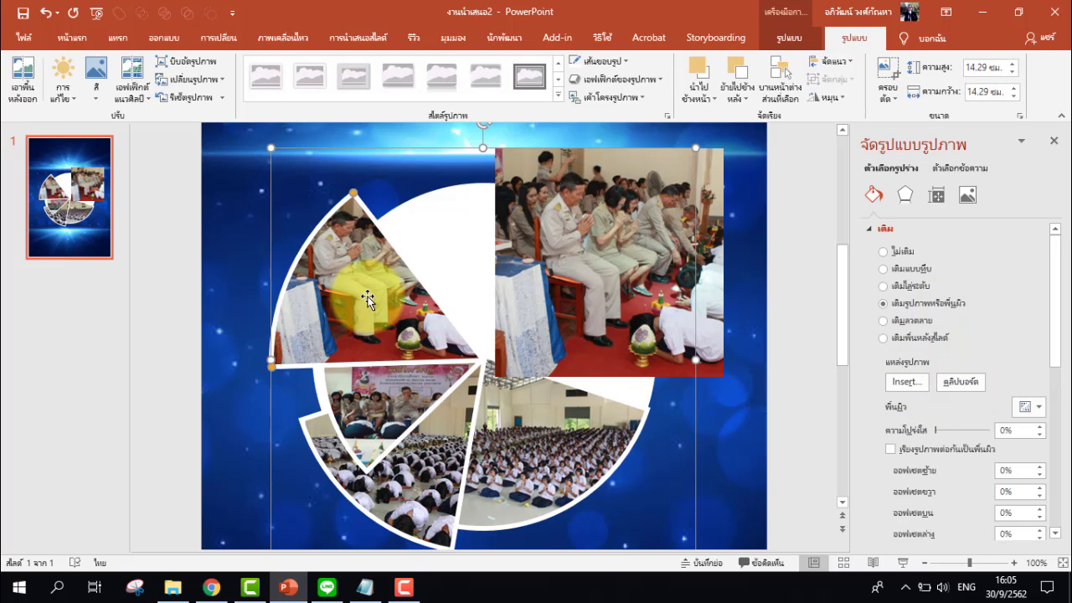
pyautogui.click(719, 289)
pyautogui.press('Delete')
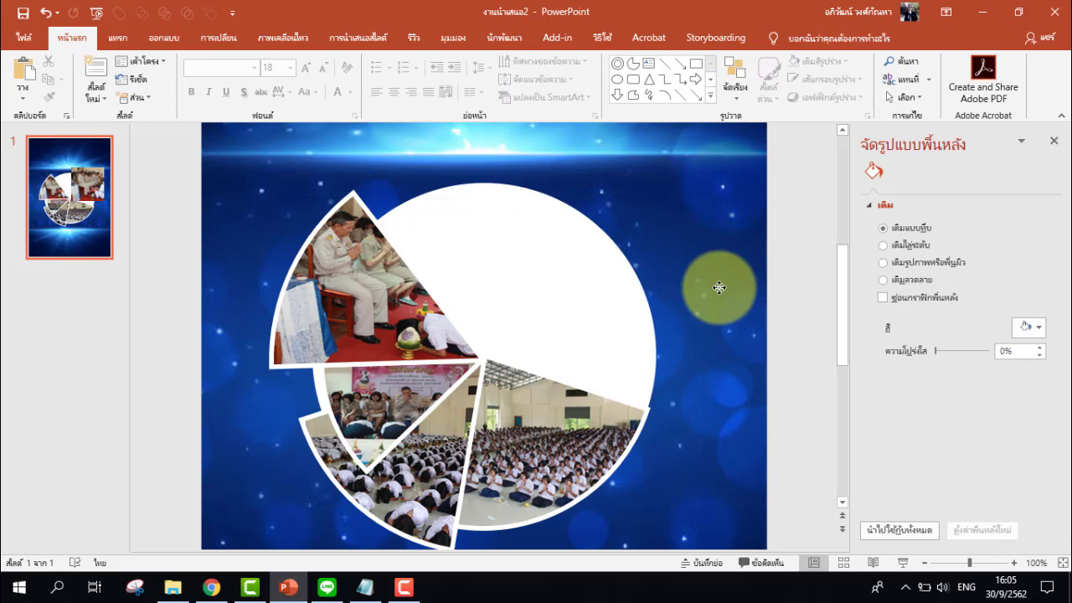
# Select the large white pie shape behind the wedges and delete it
pyautogui.click(578, 274)
pyautogui.moveTo(573, 278); pyautogui.dragTo(597, 265)
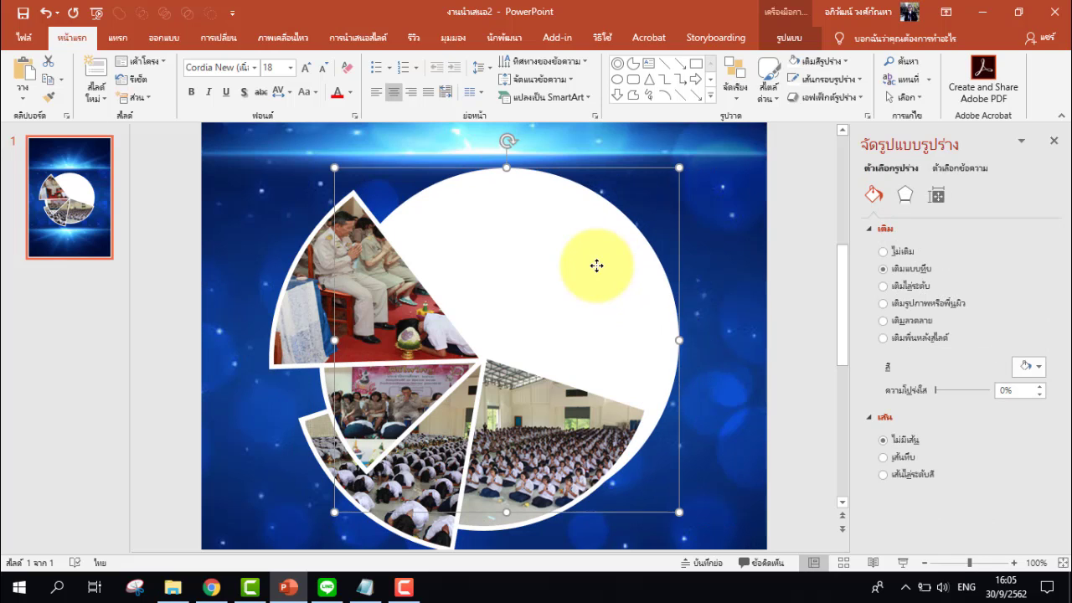
pyautogui.press('Delete')
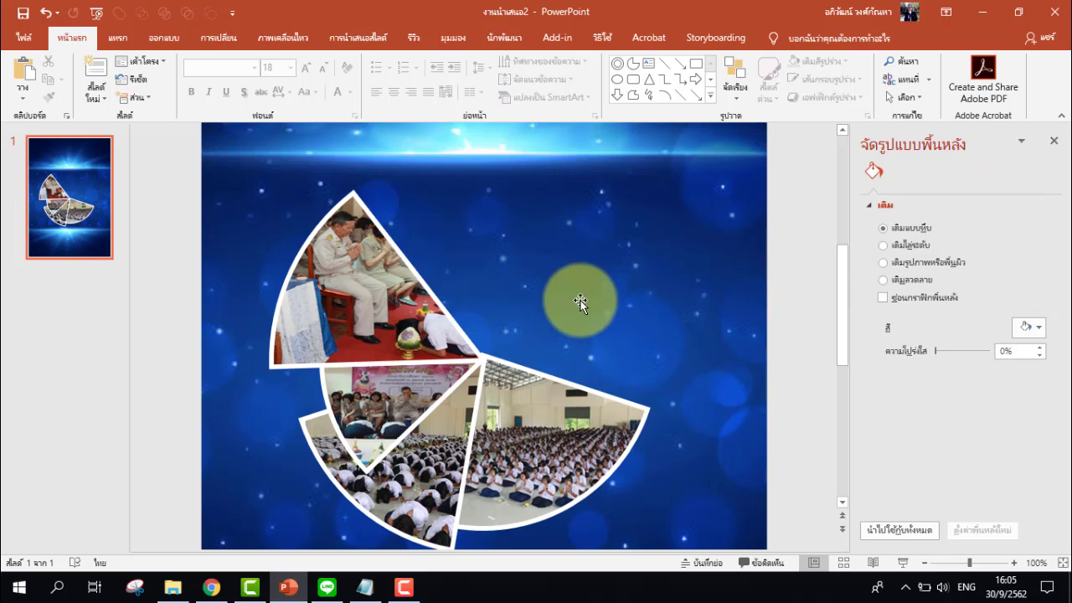
# Draw an oval, enlarge it into a big blue circle, and centre it in the wedge ring
pyautogui.click(616, 79)
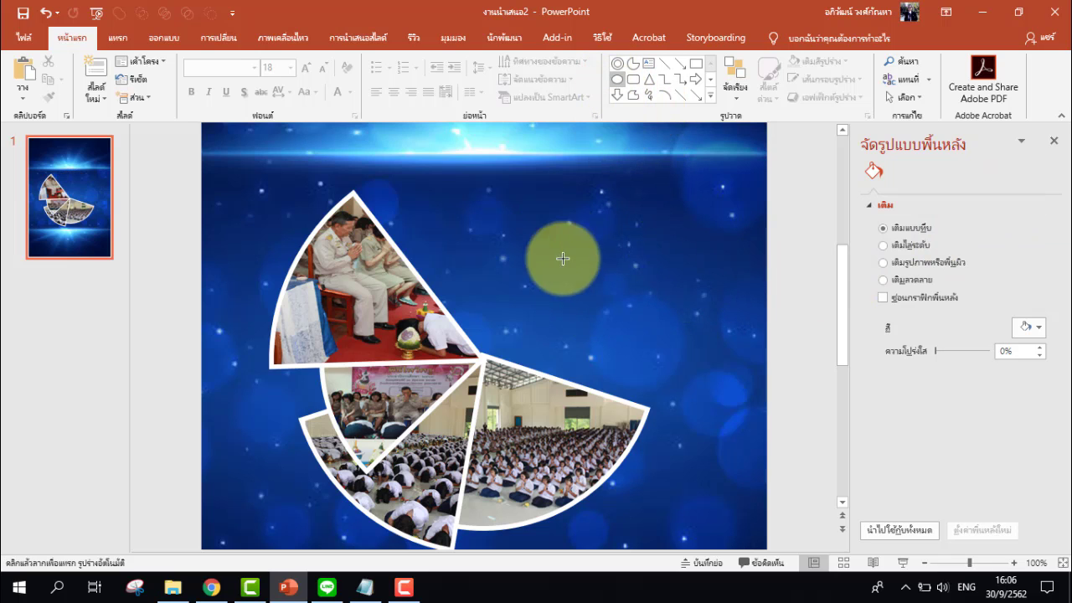
pyautogui.moveTo(397, 220)
pyautogui.mouseDown()
pyautogui.moveTo(498, 321)
pyautogui.moveTo(501, 305)
pyautogui.mouseUp()
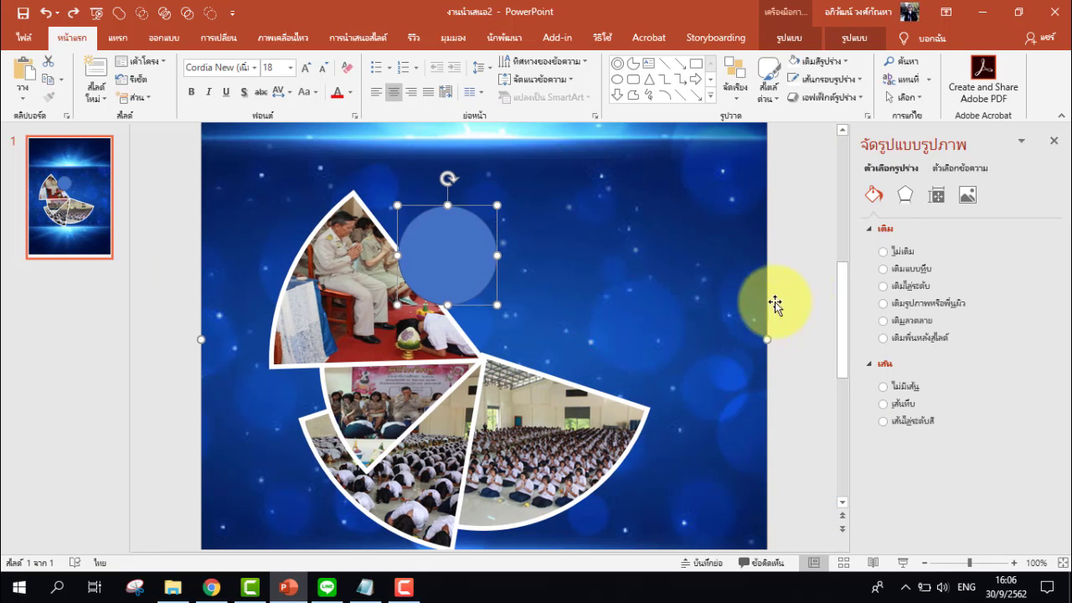
pyautogui.click(769, 299)
pyautogui.click(470, 293)
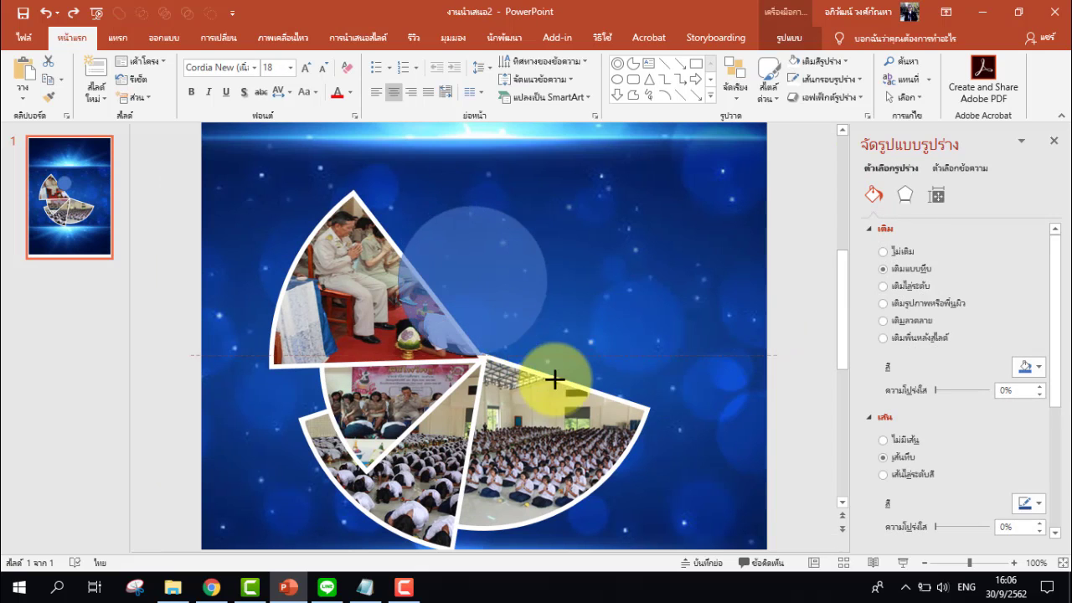
pyautogui.moveTo(496, 305); pyautogui.dragTo(663, 470)
pyautogui.moveTo(560, 375); pyautogui.dragTo(531, 354)
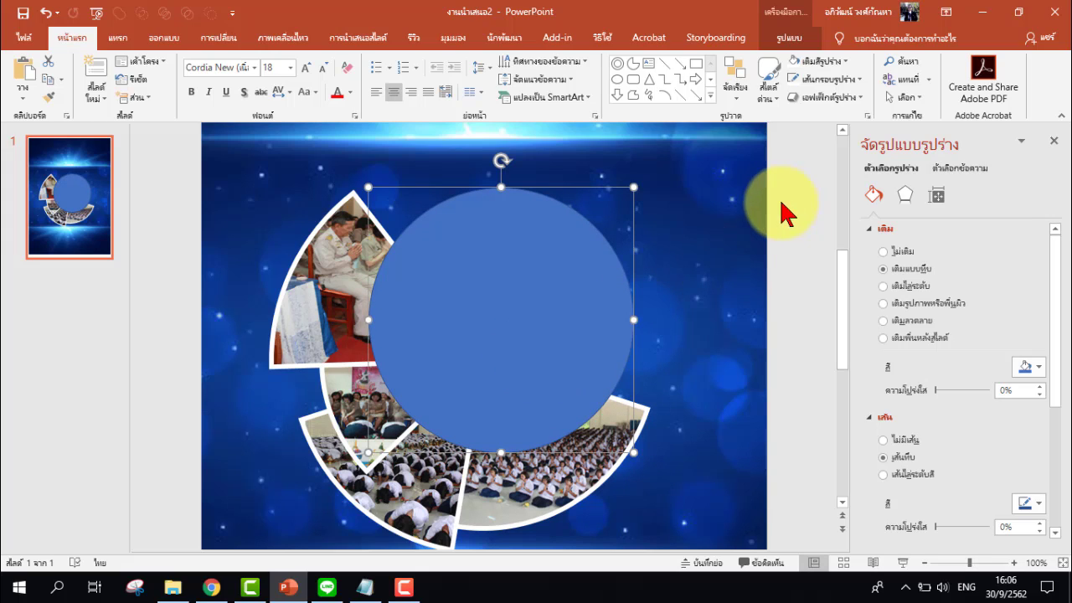
# Set the central circle's outline to 10 pt width in yellow
pyautogui.click(840, 81)
pyautogui.moveTo(856, 278)
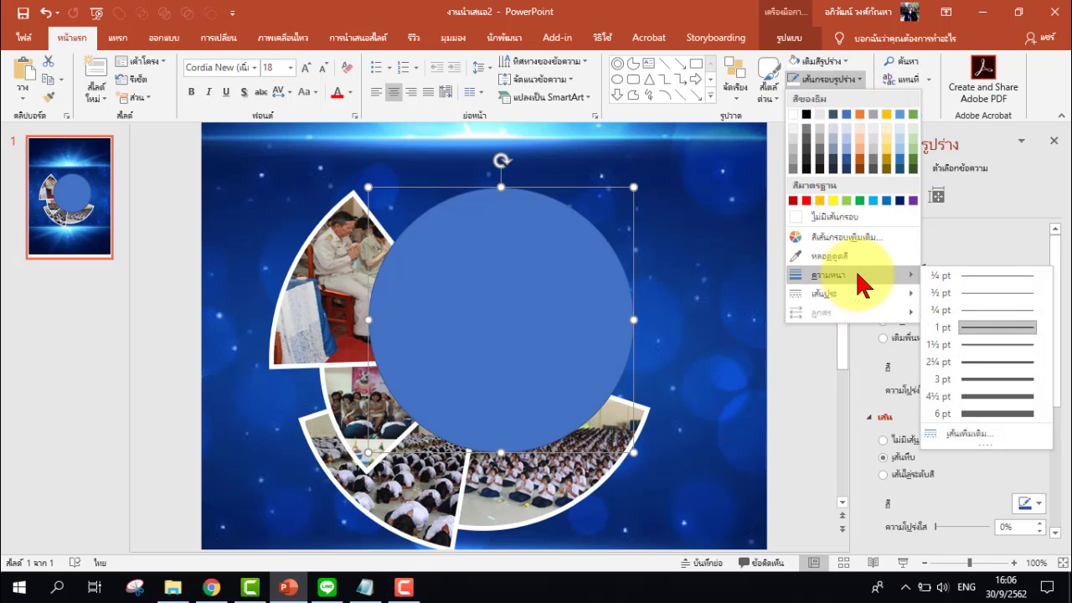
pyautogui.click(995, 413)
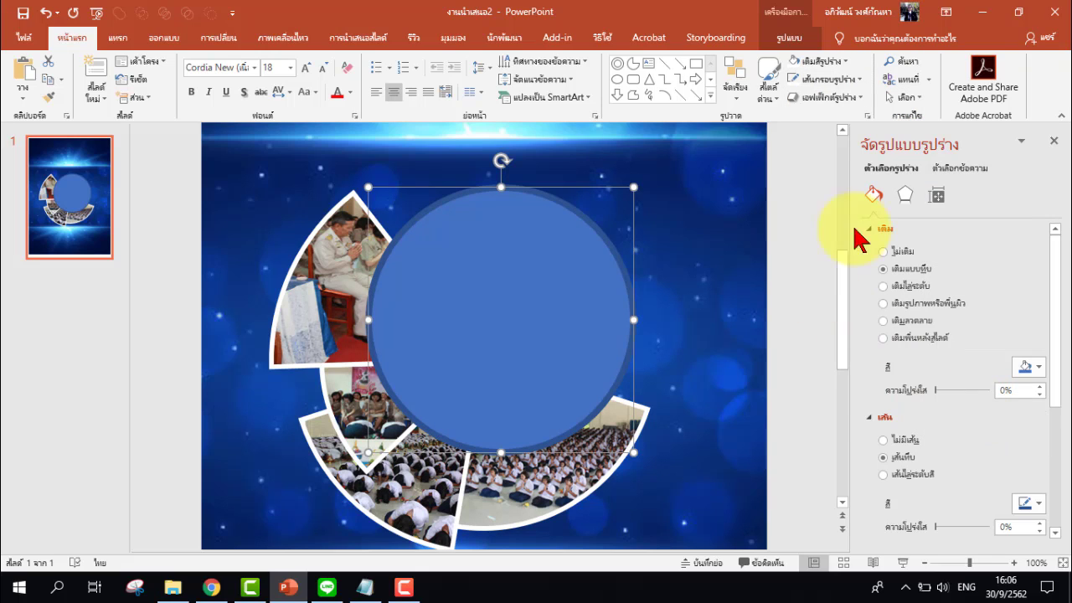
pyautogui.click(836, 81)
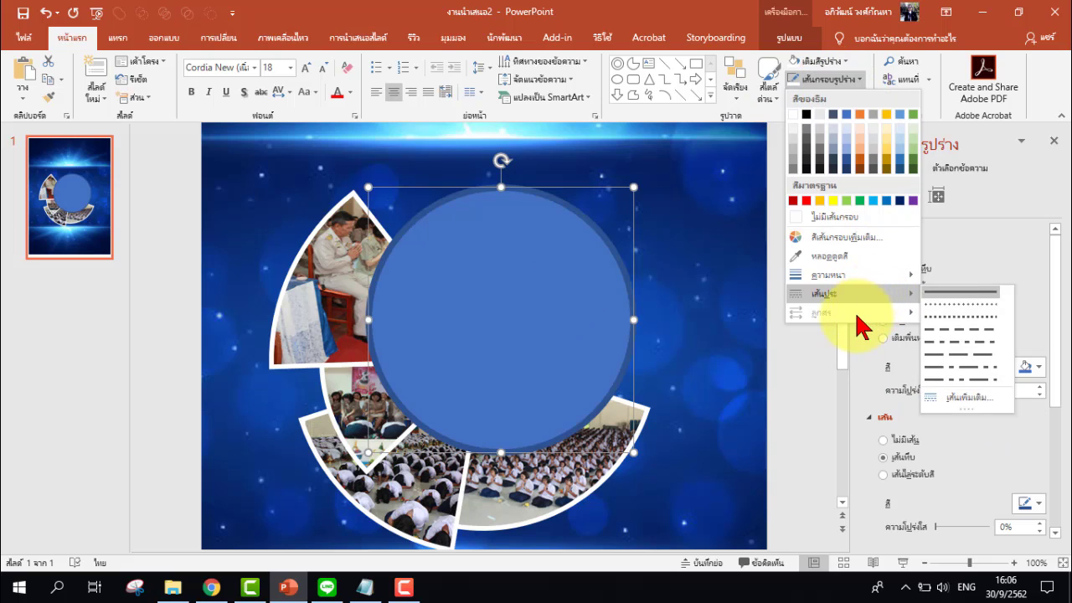
pyautogui.moveTo(869, 287)
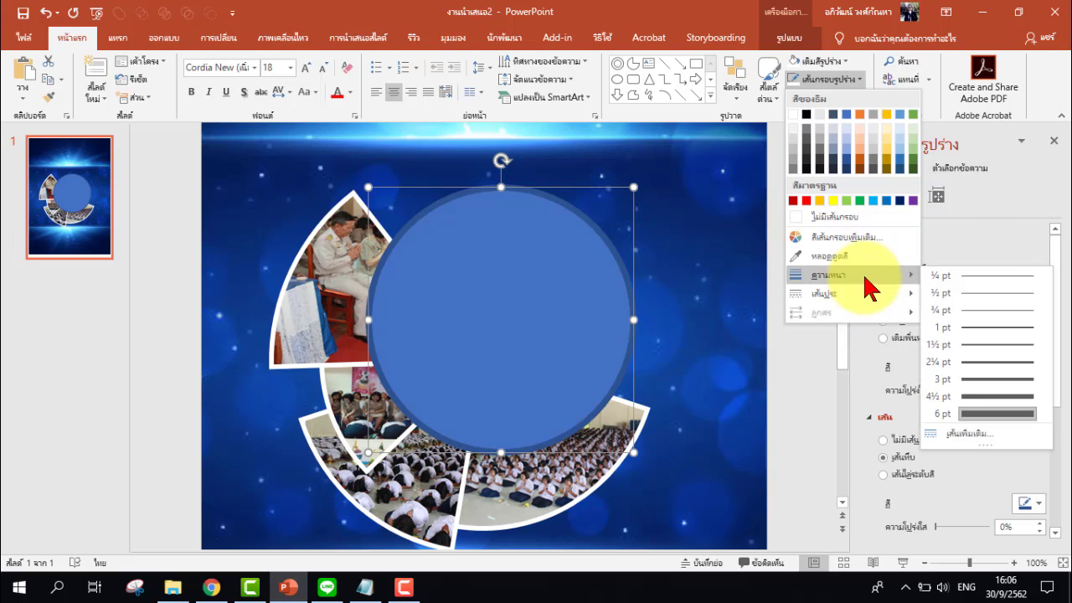
pyautogui.click(974, 436)
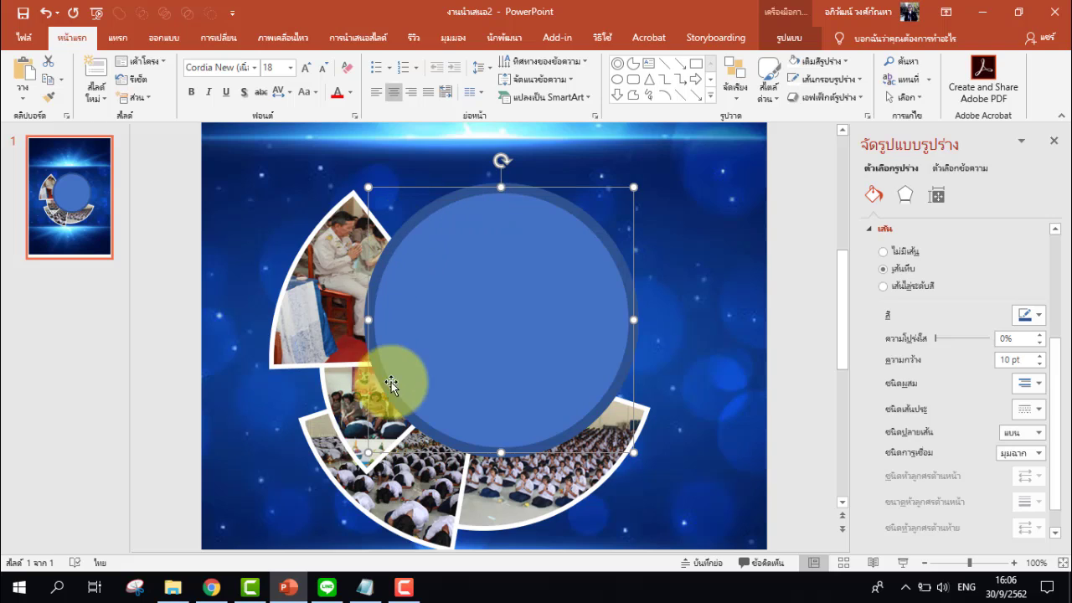
pyautogui.click(848, 84)
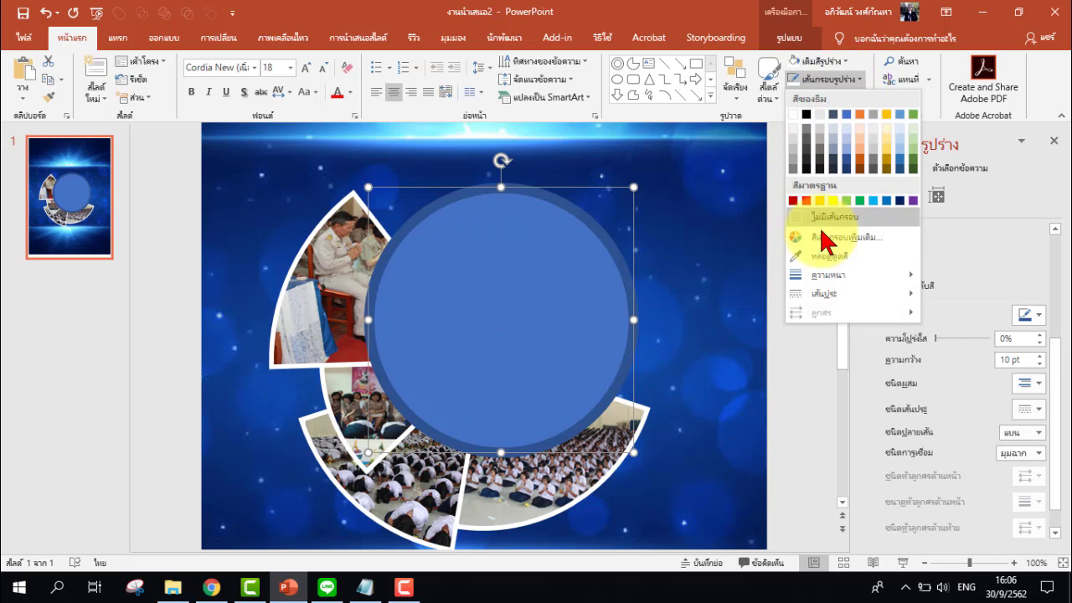
pyautogui.click(834, 201)
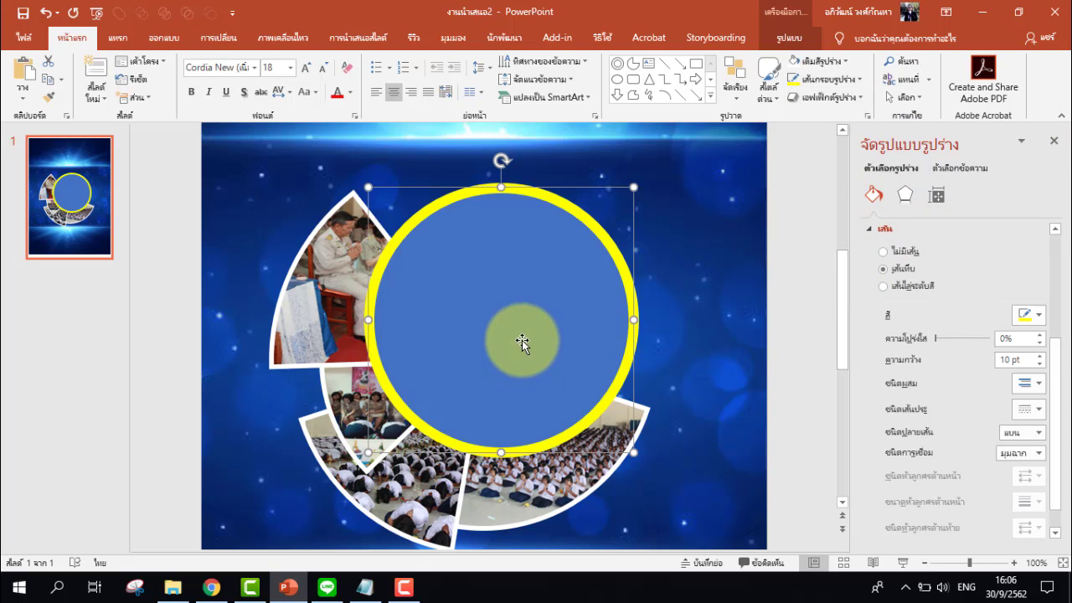
pyautogui.moveTo(520, 336); pyautogui.dragTo(532, 331)
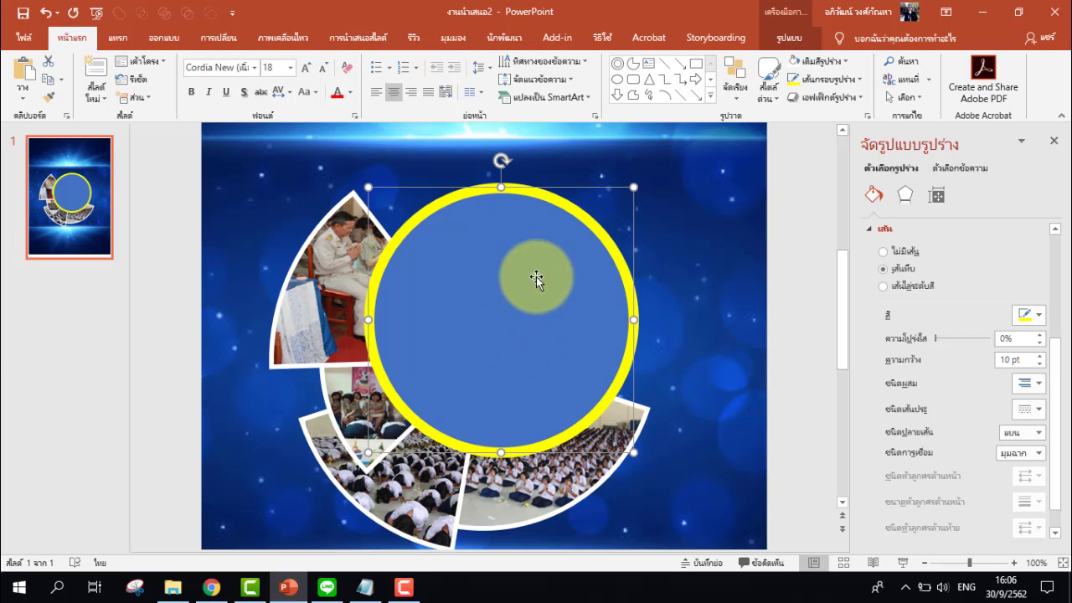
# Insert the Desktop photo named 0 onto the slide
pyautogui.click(119, 40)
pyautogui.click(114, 95)
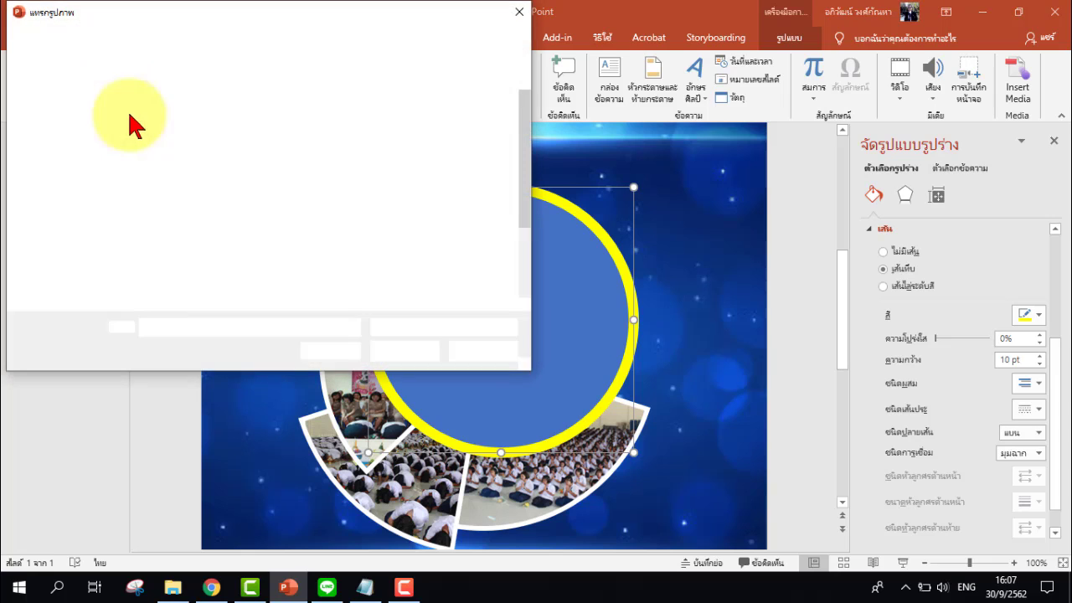
pyautogui.moveTo(526, 156); pyautogui.dragTo(522, 201)
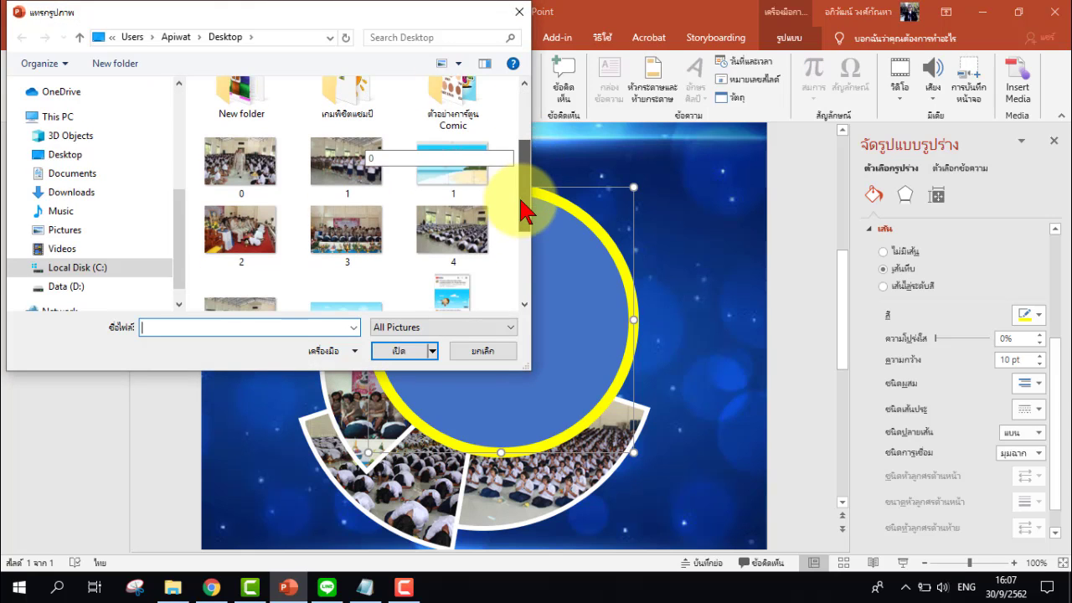
pyautogui.click(240, 163)
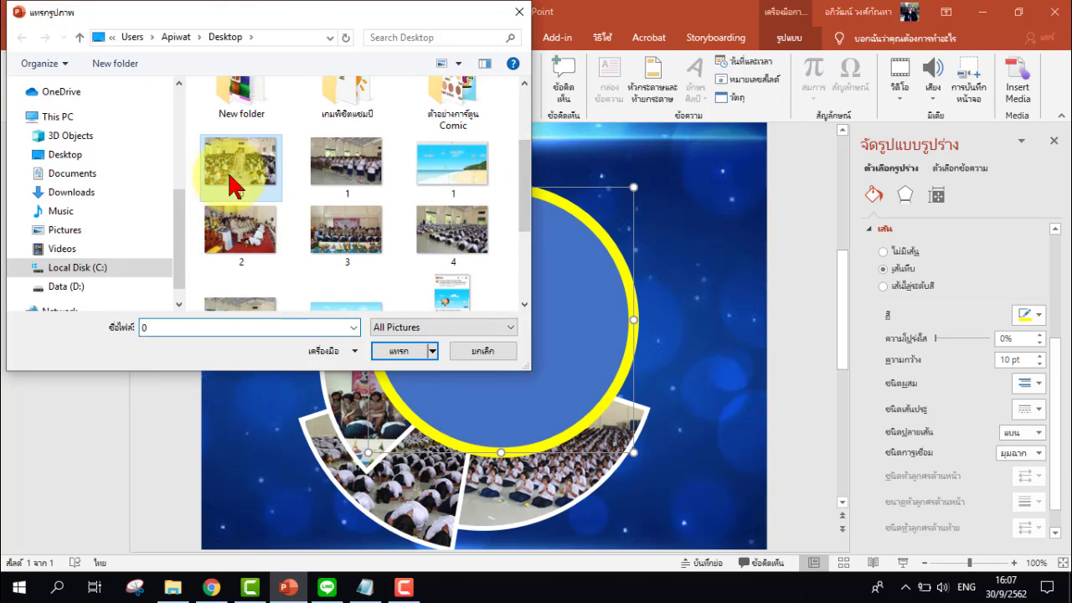
pyautogui.click(397, 351)
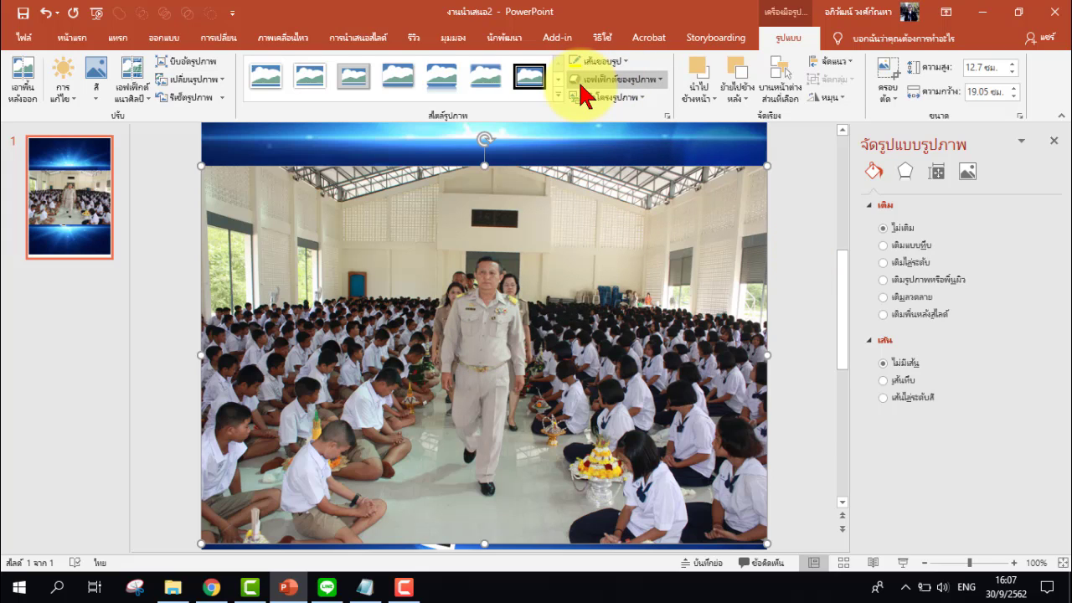
# Crop the teacher photo to a 1:1 square of about 10.05 cm, trimming both corners inward
pyautogui.click(893, 102)
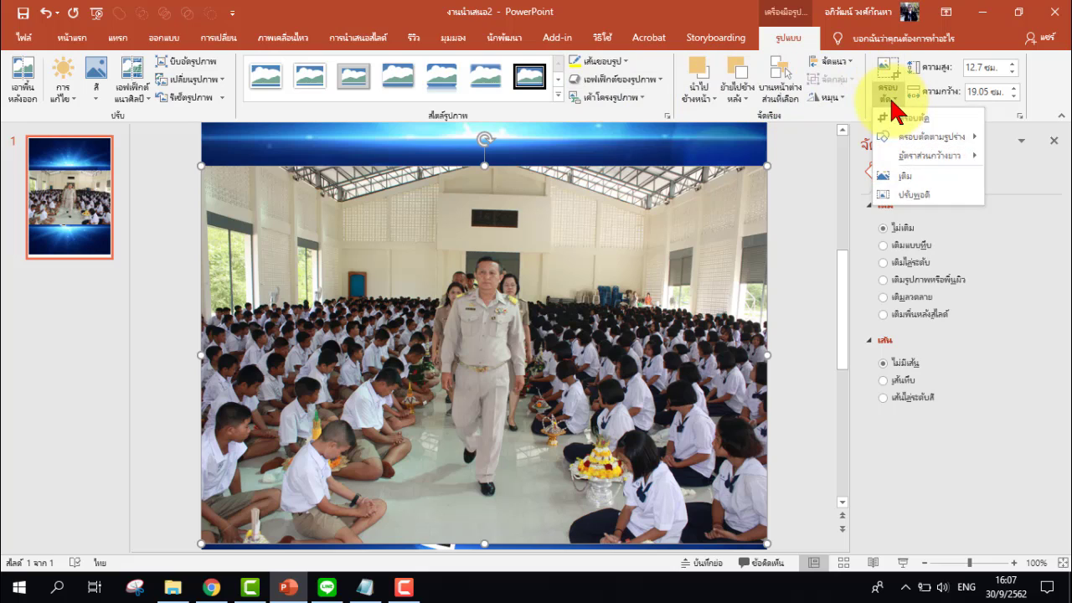
pyautogui.moveTo(903, 159)
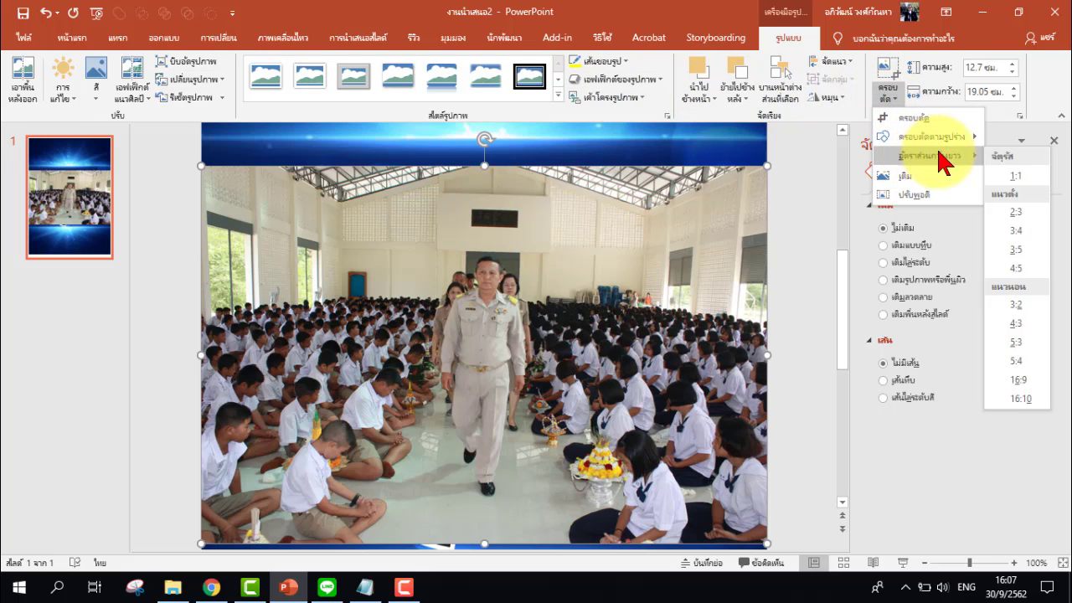
pyautogui.click(1032, 188)
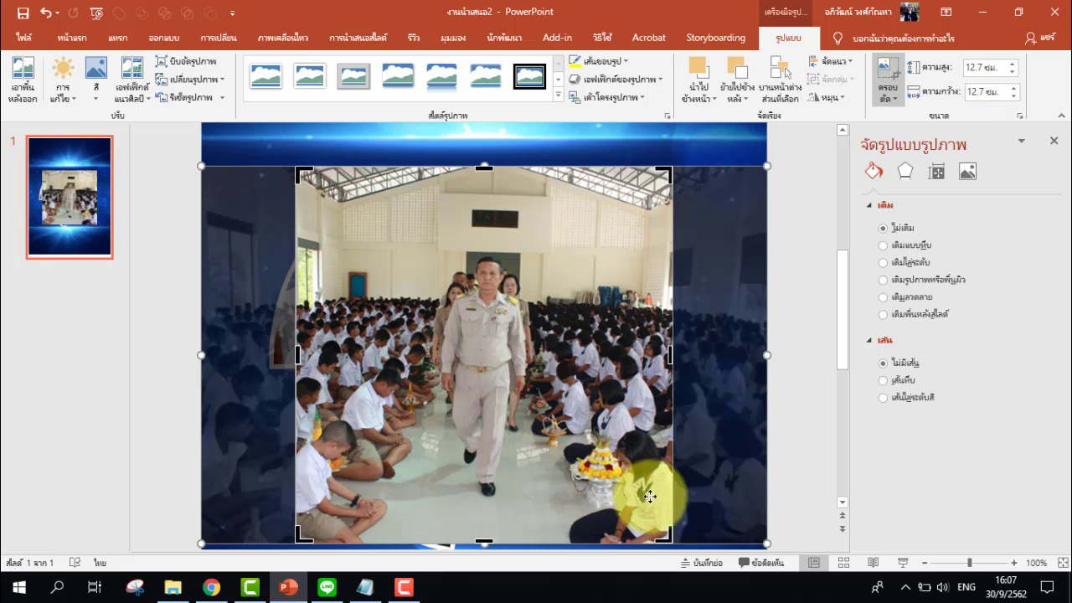
pyautogui.moveTo(663, 532); pyautogui.dragTo(633, 504)
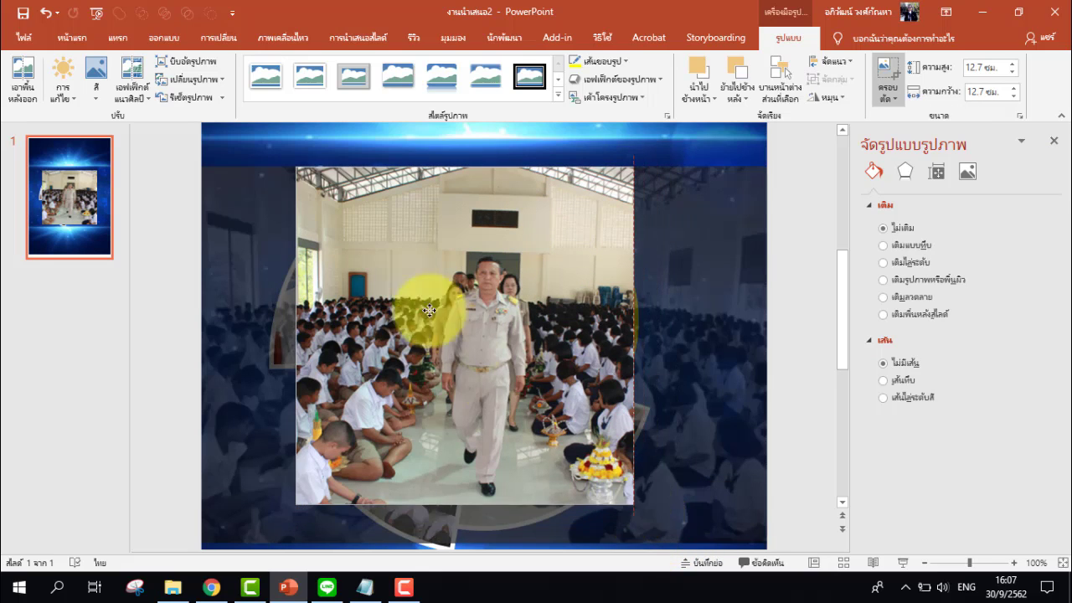
pyautogui.moveTo(301, 170); pyautogui.dragTo(336, 216)
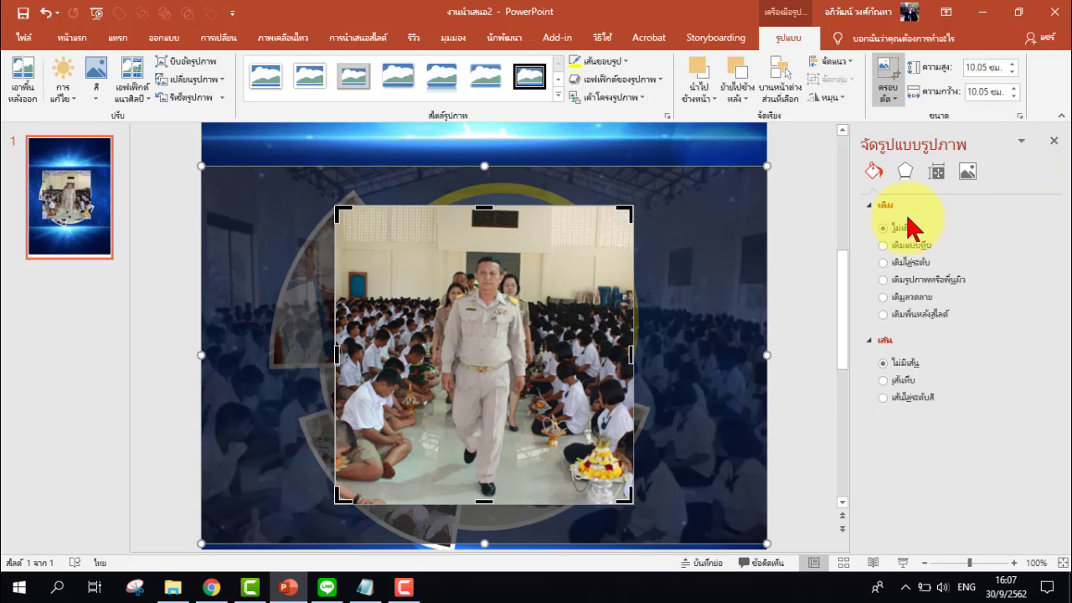
pyautogui.click(893, 104)
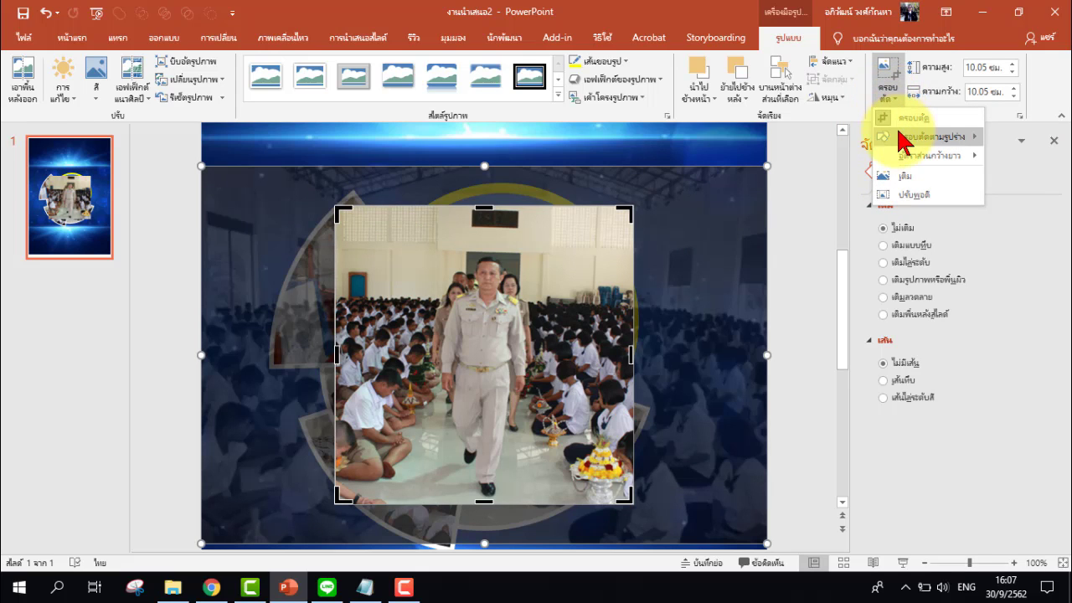
pyautogui.moveTo(902, 137)
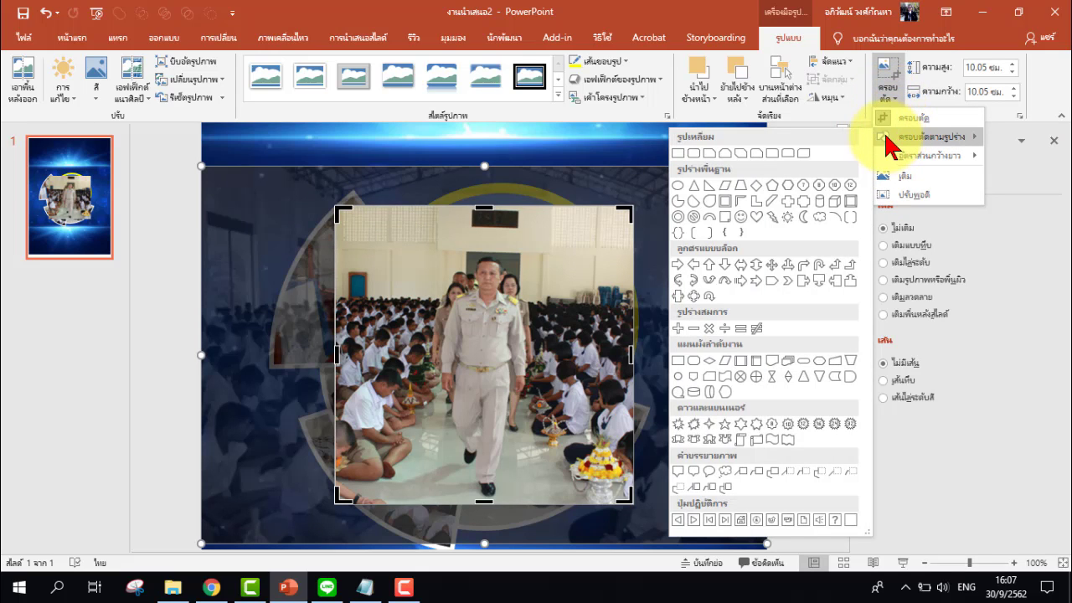
# Crop the photo to an oval and size it over the wedge ring
pyautogui.click(681, 194)
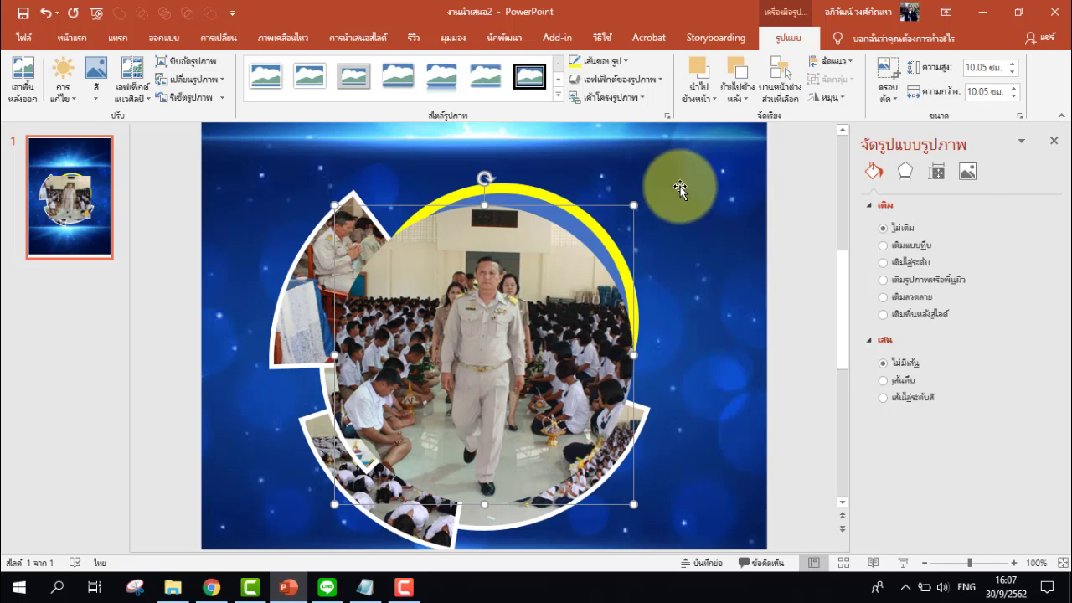
pyautogui.moveTo(502, 299)
pyautogui.mouseDown()
pyautogui.moveTo(515, 285)
pyautogui.moveTo(555, 311)
pyautogui.mouseUp()
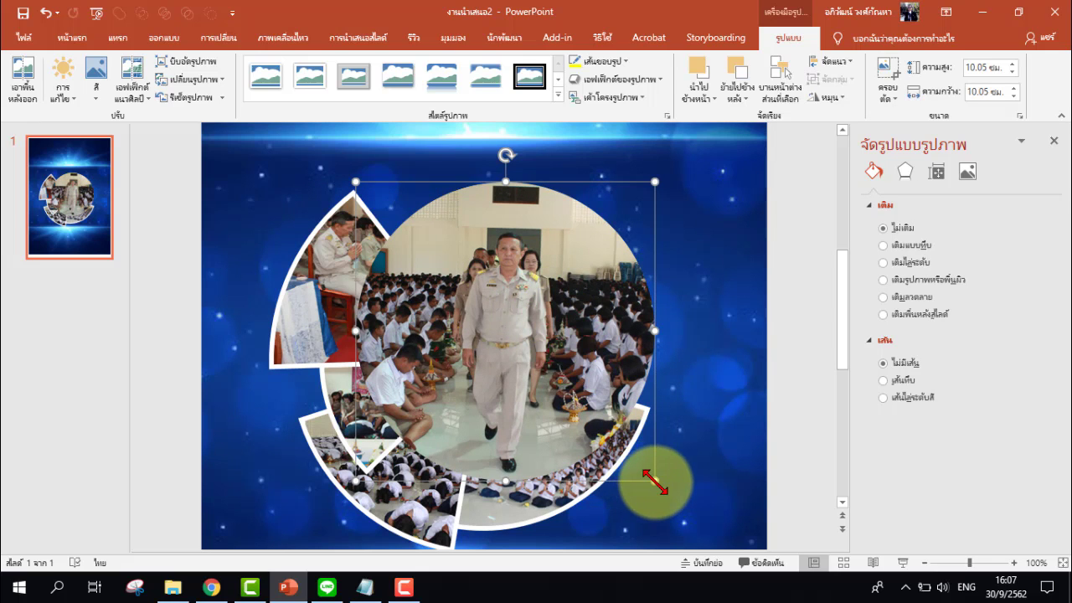
pyautogui.moveTo(646, 481)
pyautogui.mouseDown()
pyautogui.moveTo(578, 416)
pyautogui.moveTo(548, 355)
pyautogui.mouseUp()
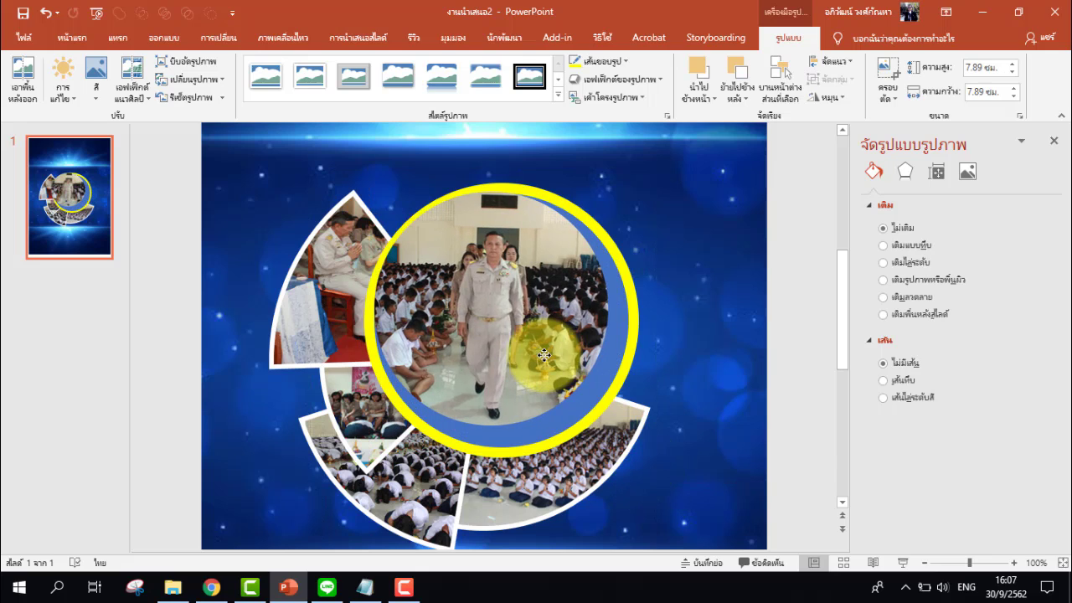
pyautogui.moveTo(607, 429); pyautogui.dragTo(618, 443)
pyautogui.moveTo(569, 383)
pyautogui.mouseDown()
pyautogui.moveTo(523, 367)
pyautogui.moveTo(447, 429)
pyautogui.mouseUp()
# Delete the yellow-rimmed blue circle and centre the round photo inside the wedge ring
pyautogui.click(572, 238)
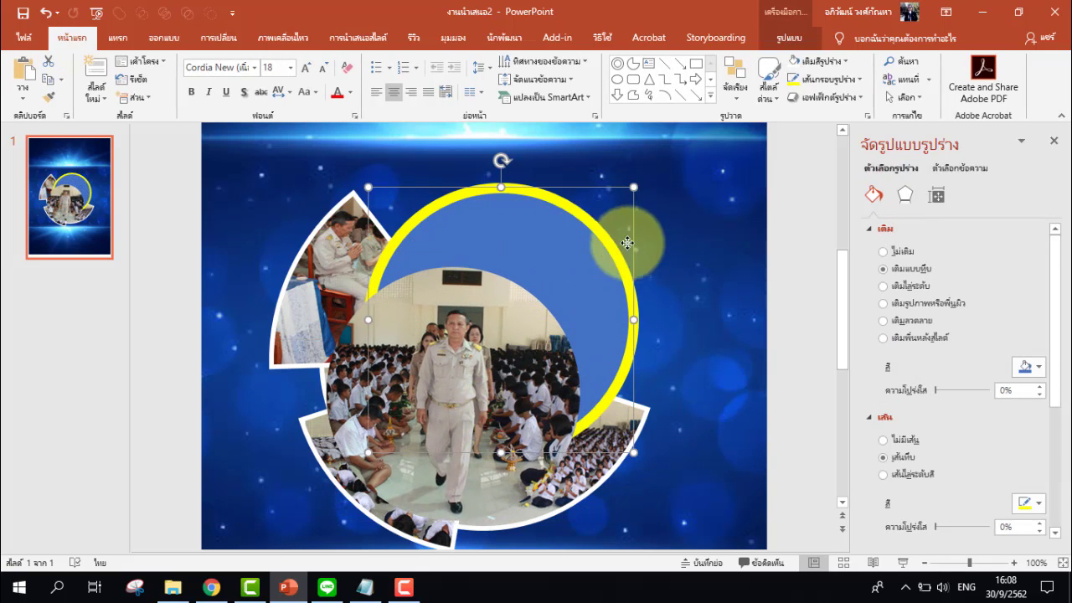
pyautogui.moveTo(572, 238); pyautogui.dragTo(648, 238)
pyautogui.click(389, 348)
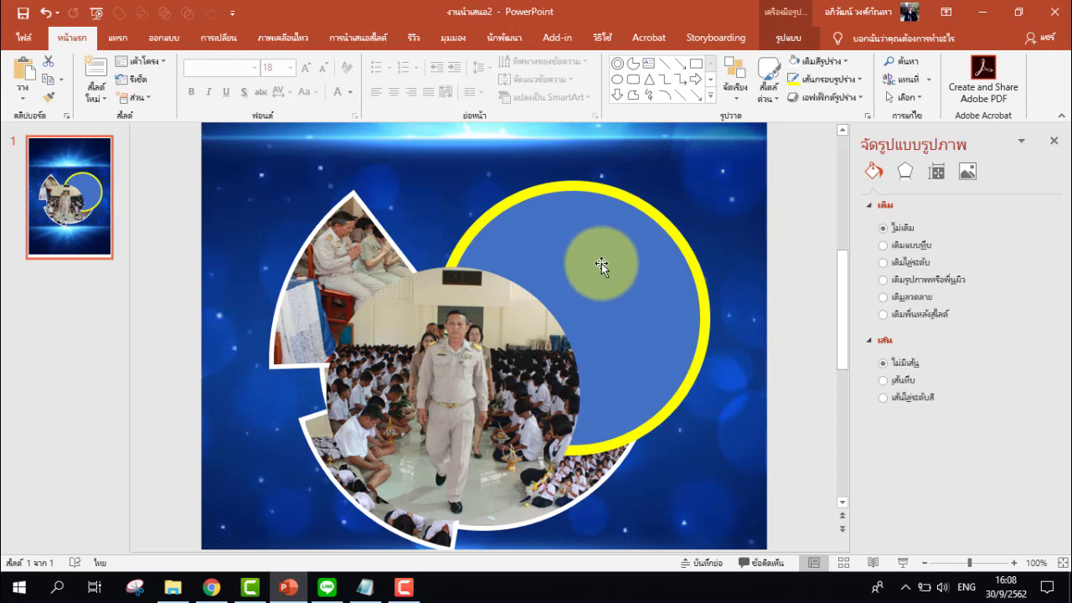
pyautogui.click(613, 294)
pyautogui.press('Delete')
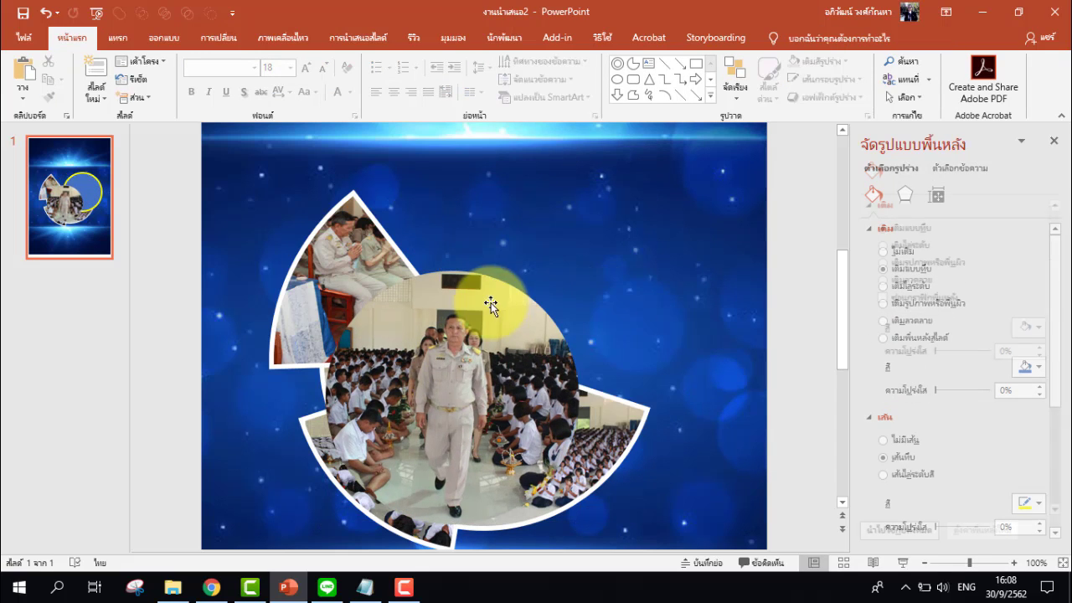
pyautogui.moveTo(460, 335)
pyautogui.mouseDown()
pyautogui.moveTo(491, 278)
pyautogui.moveTo(499, 297)
pyautogui.mouseUp()
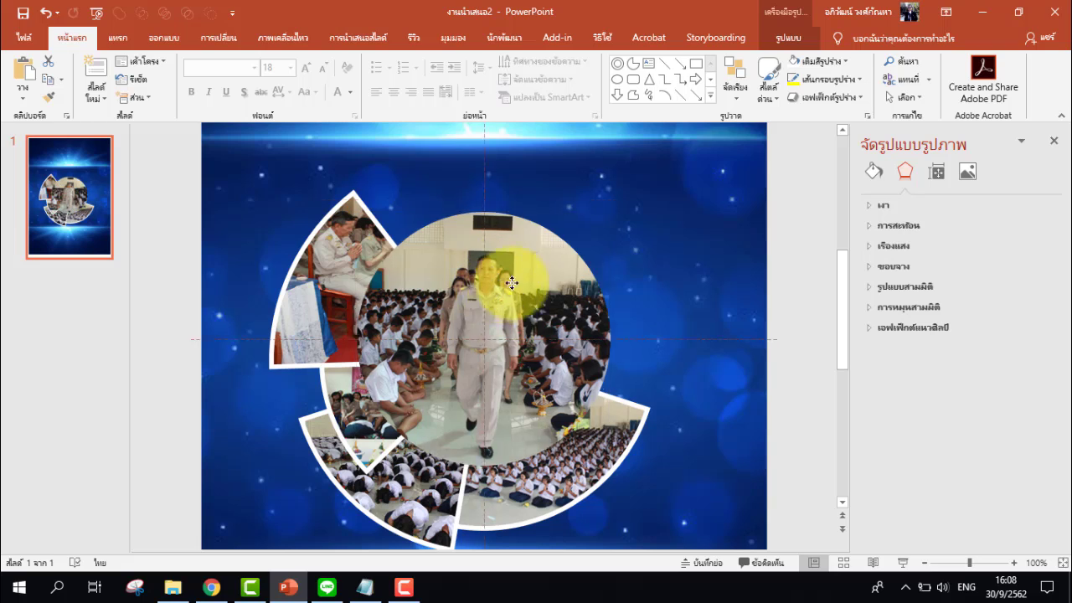
# Make the round photo's outline a solid line 10 pt wide
pyautogui.click(500, 297)
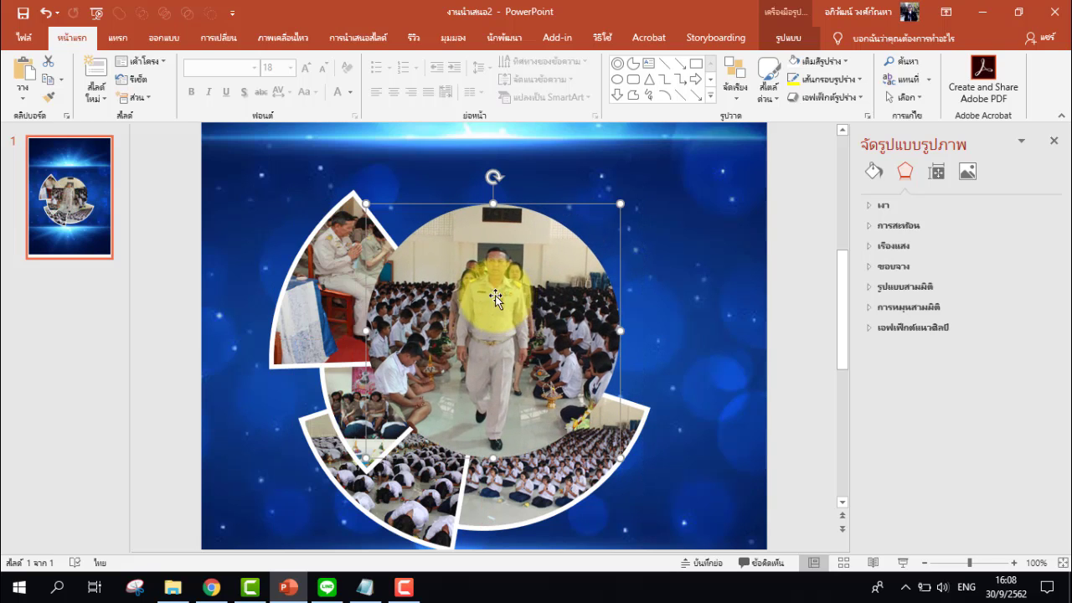
pyautogui.click(844, 84)
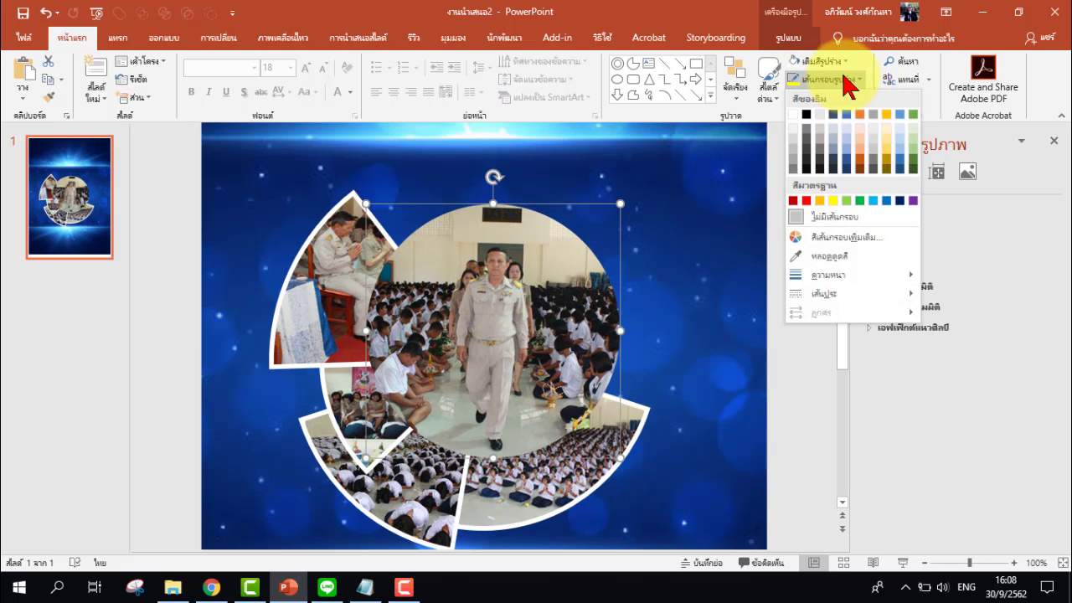
pyautogui.moveTo(854, 276)
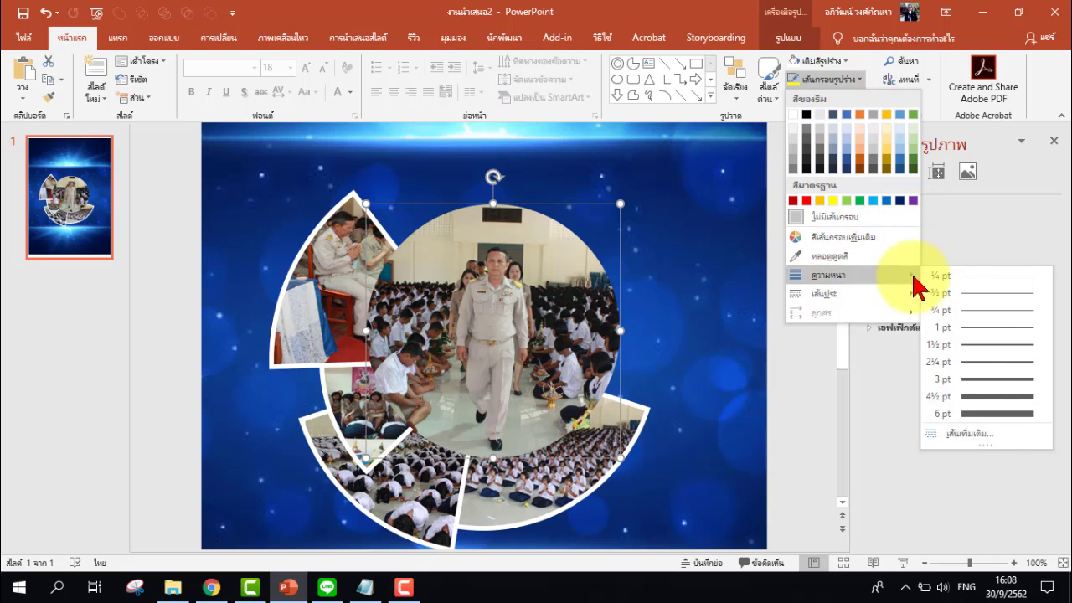
pyautogui.click(956, 438)
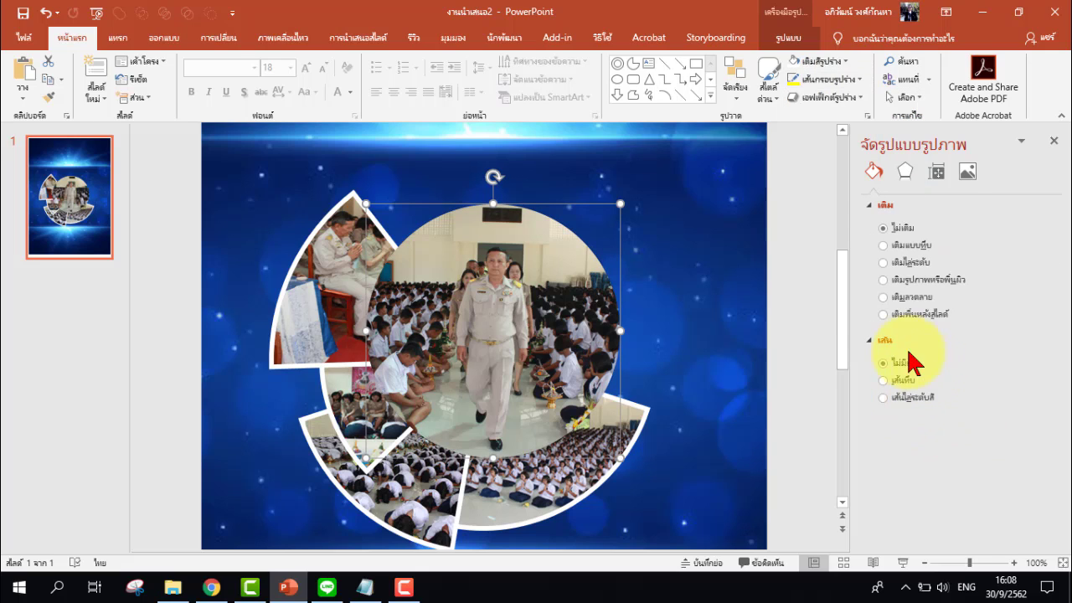
pyautogui.click(884, 382)
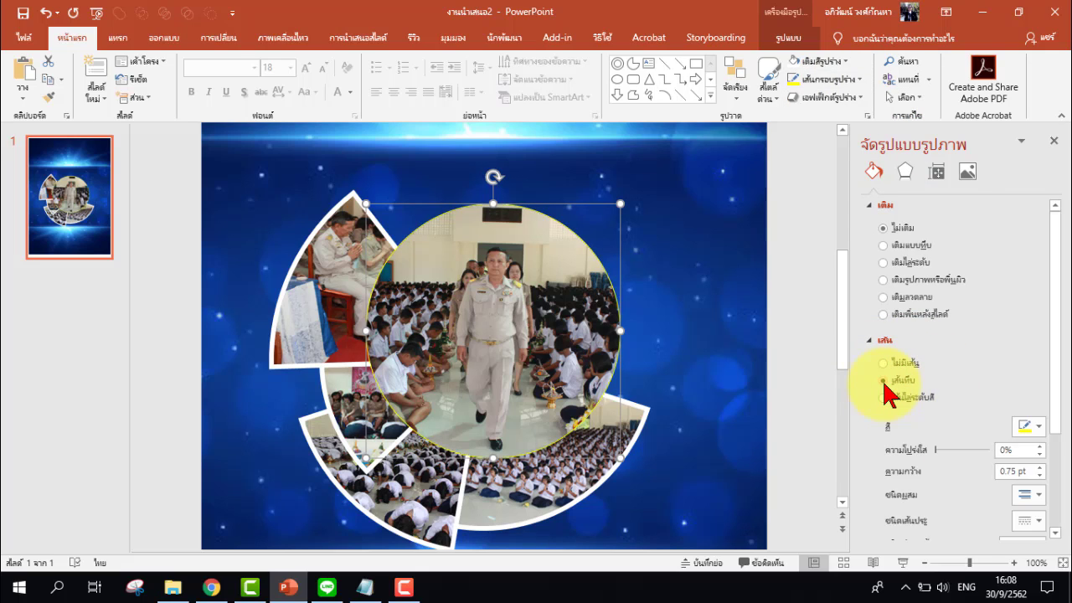
pyautogui.moveTo(1057, 377); pyautogui.dragTo(1043, 450)
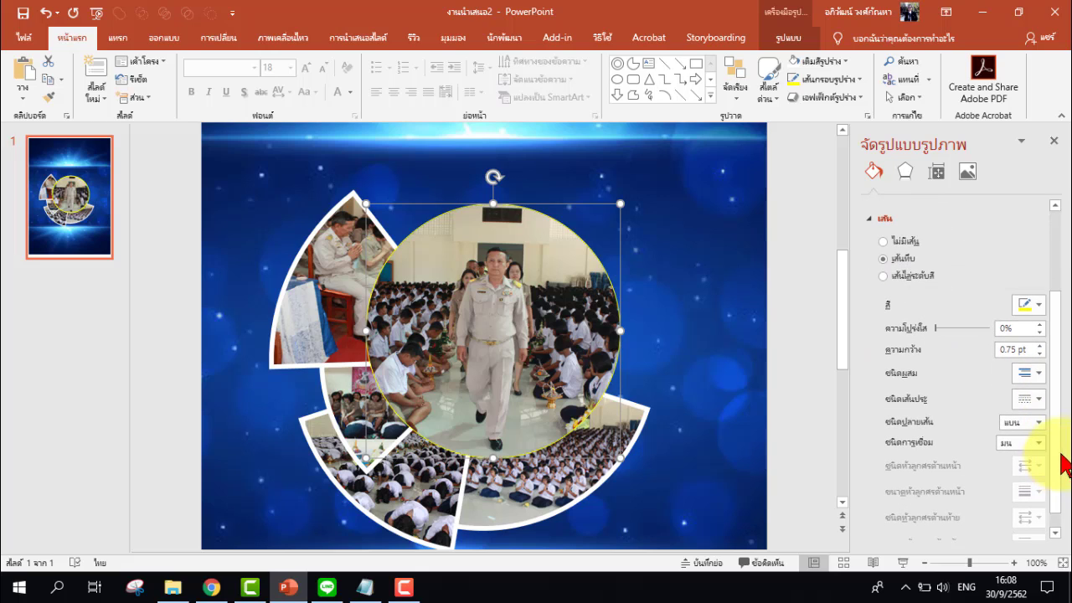
pyautogui.tripleClick(1027, 350)
pyautogui.write('10')
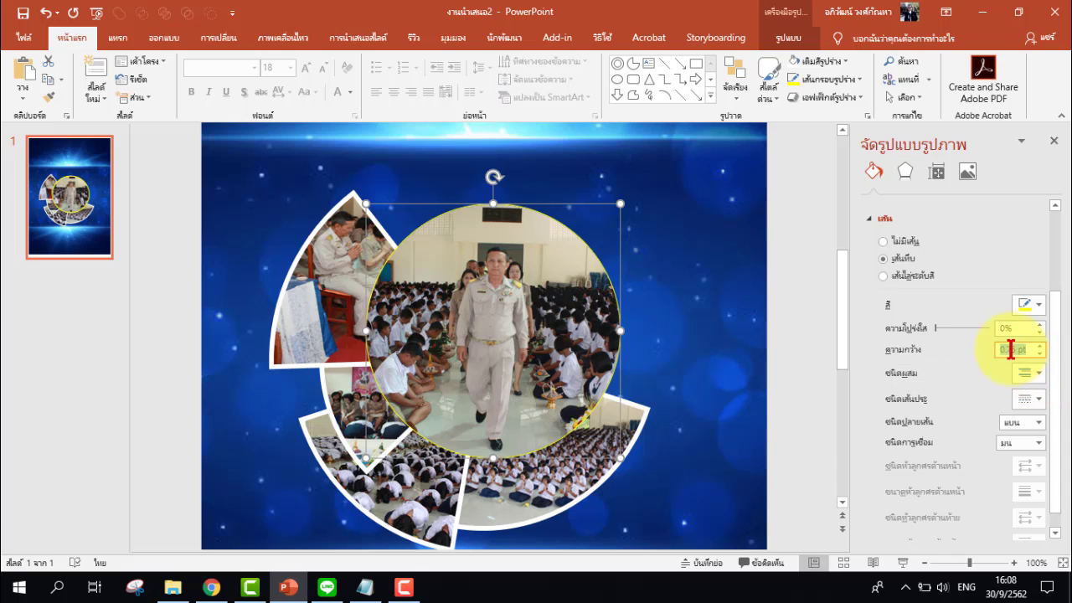
pyautogui.press('Return')
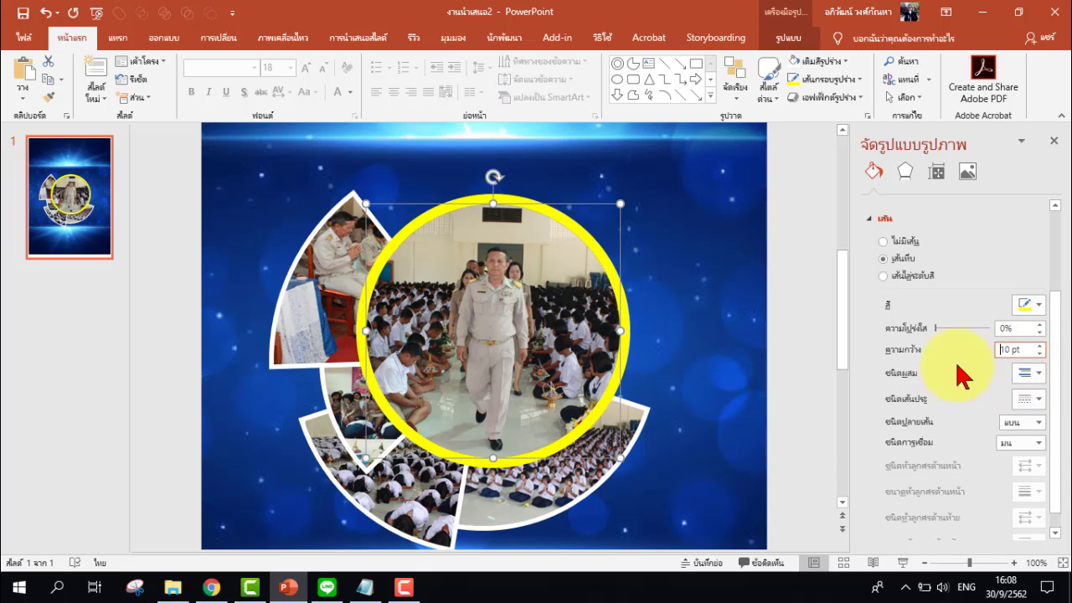
pyautogui.click(816, 280)
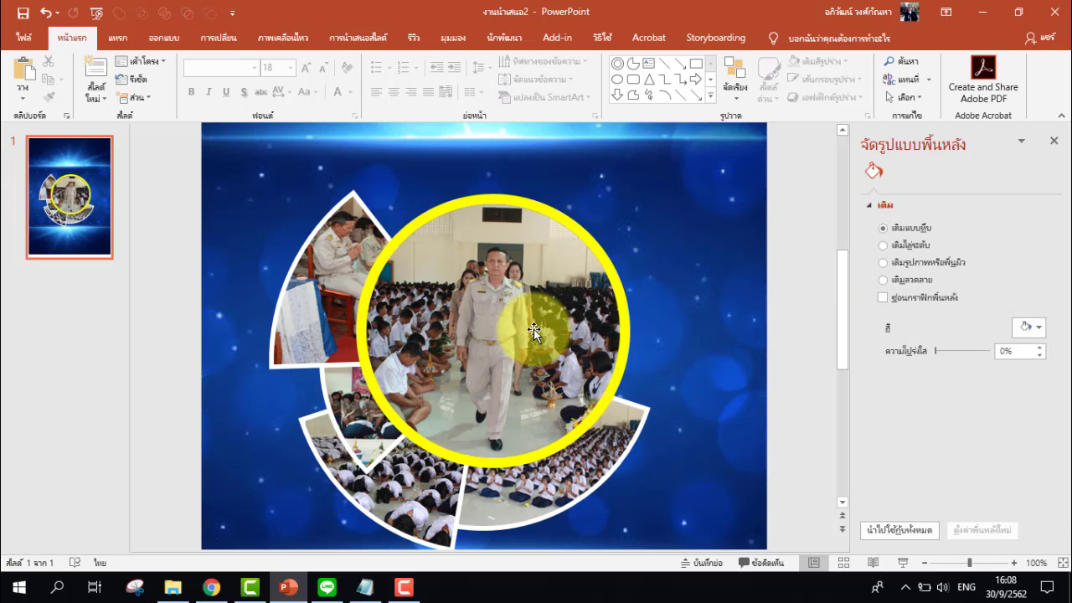
# Draw a Donut shape around the whole photo collage
pyautogui.keyDown('ctrl'); pyautogui.scroll(-3, 534, 330); pyautogui.keyUp('ctrl')
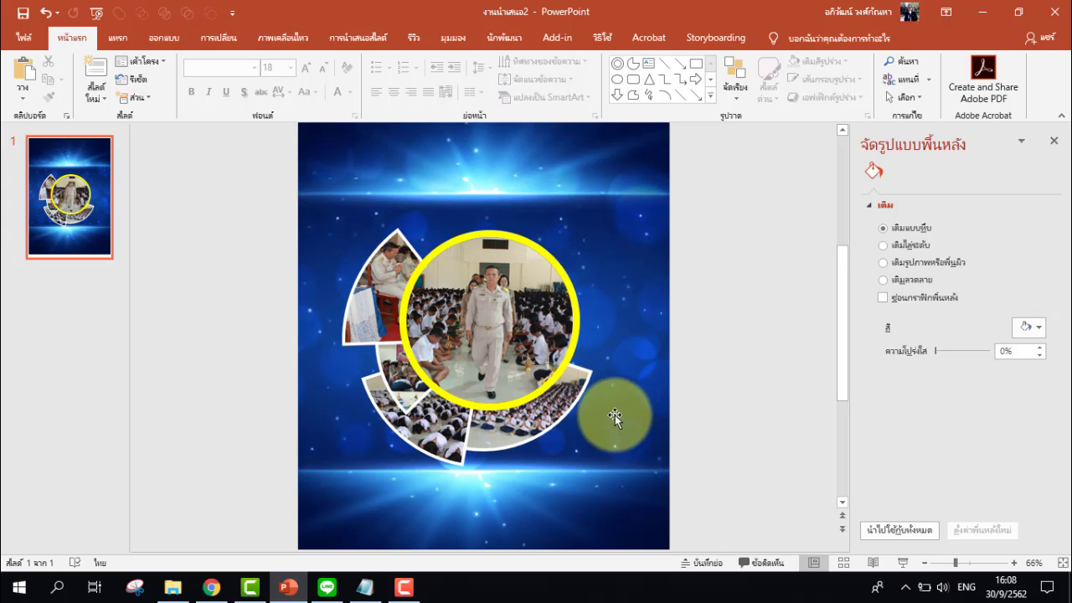
pyautogui.click(711, 98)
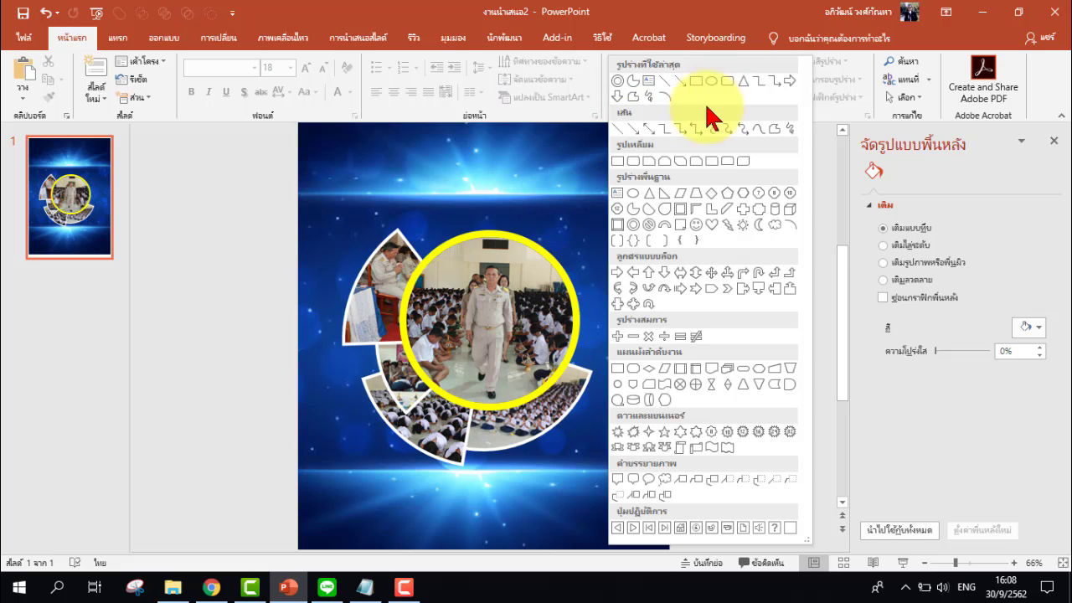
pyautogui.click(636, 228)
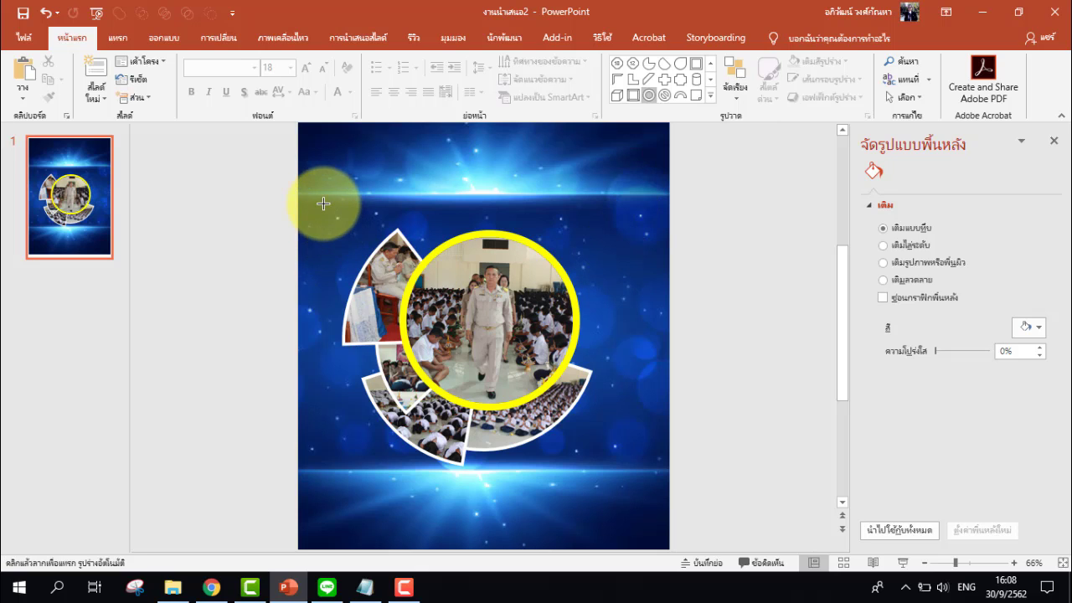
pyautogui.moveTo(323, 202); pyautogui.dragTo(601, 478)
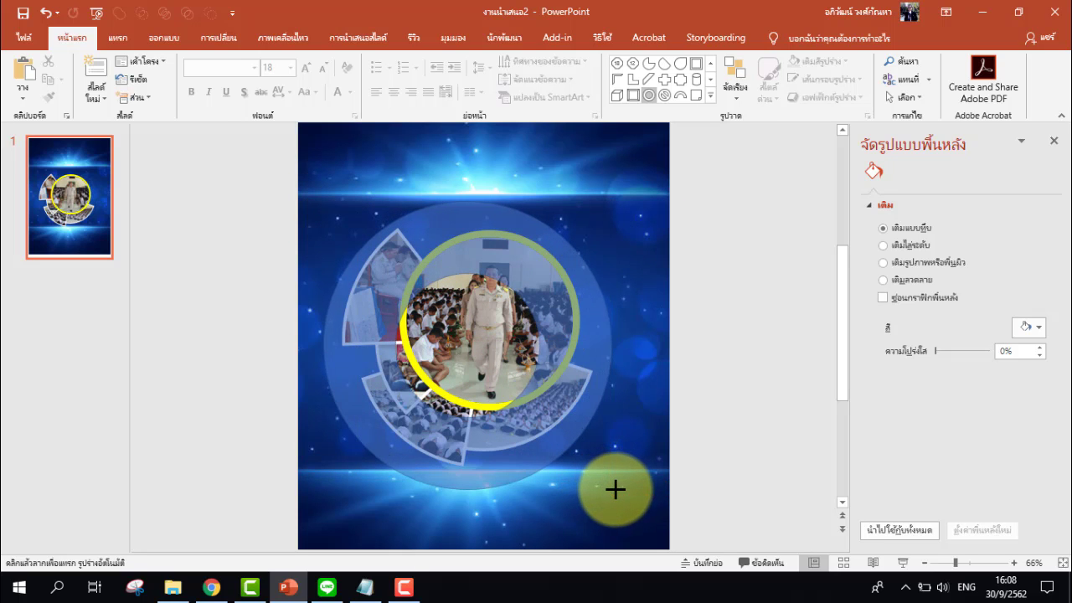
pyautogui.moveTo(615, 489); pyautogui.dragTo(323, 192)
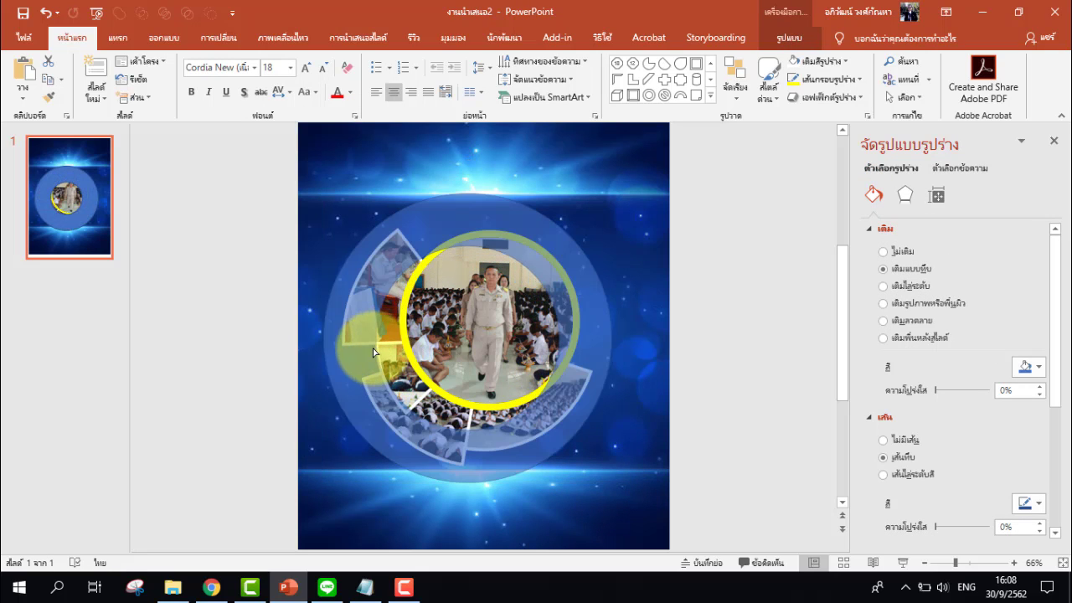
# Give the donut ring No Outline and a yellow fill
pyautogui.click(345, 391)
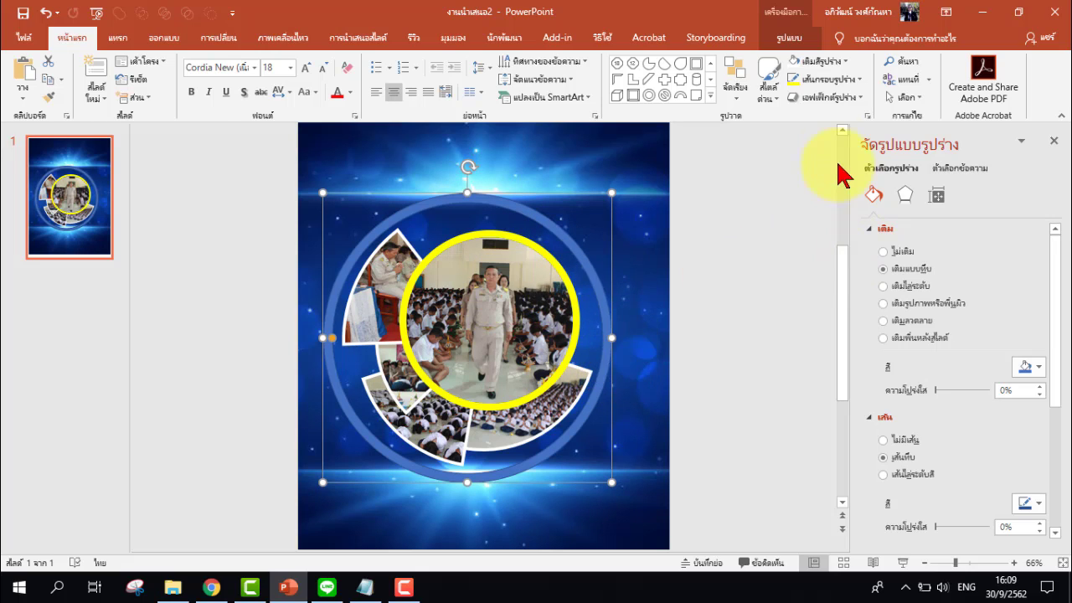
pyautogui.click(830, 82)
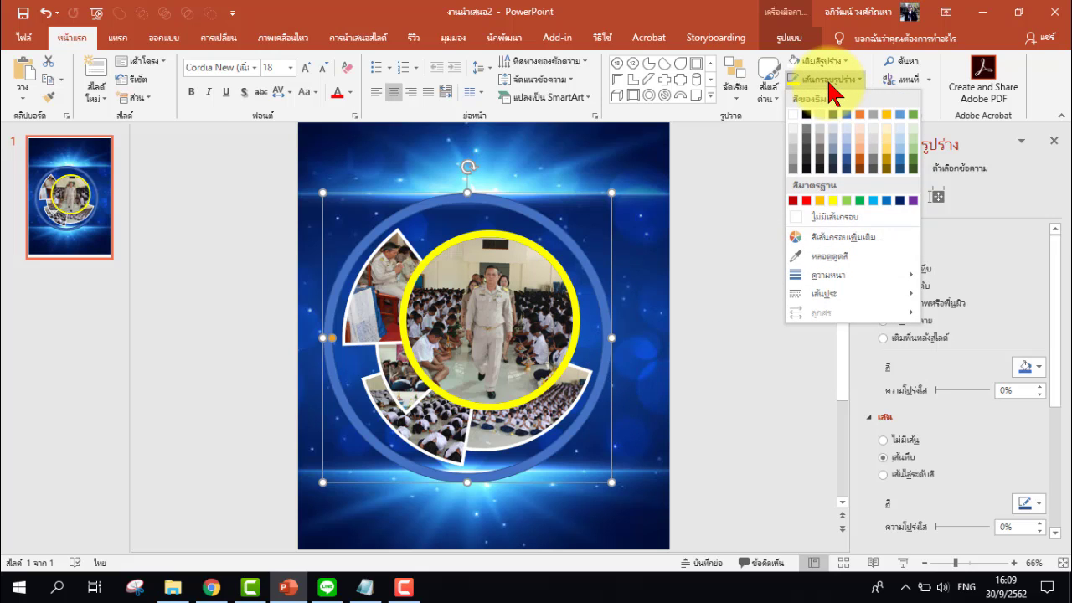
pyautogui.click(839, 218)
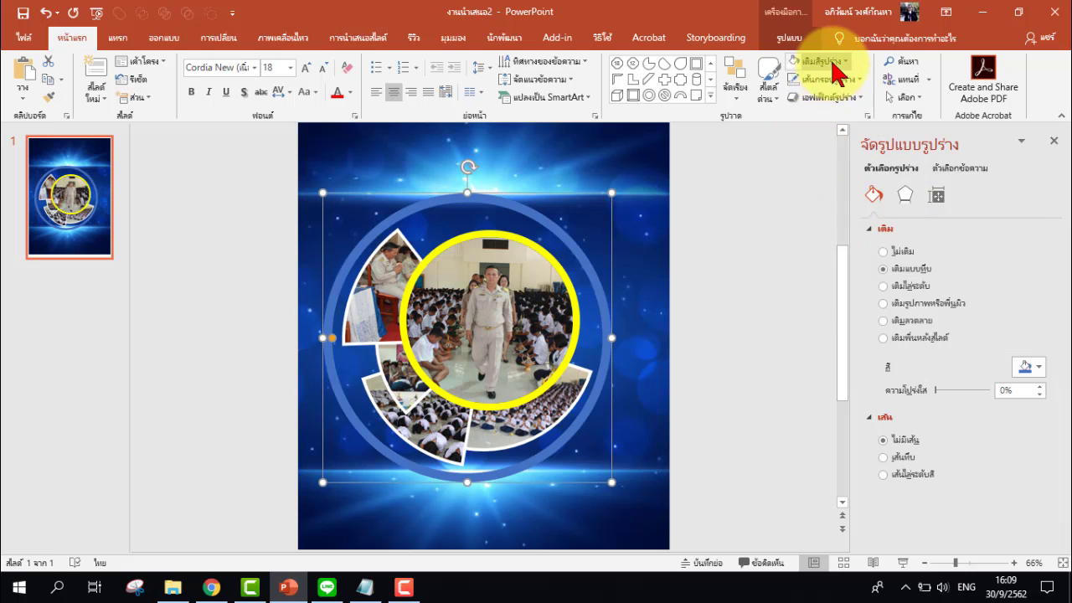
pyautogui.click(833, 64)
pyautogui.click(835, 178)
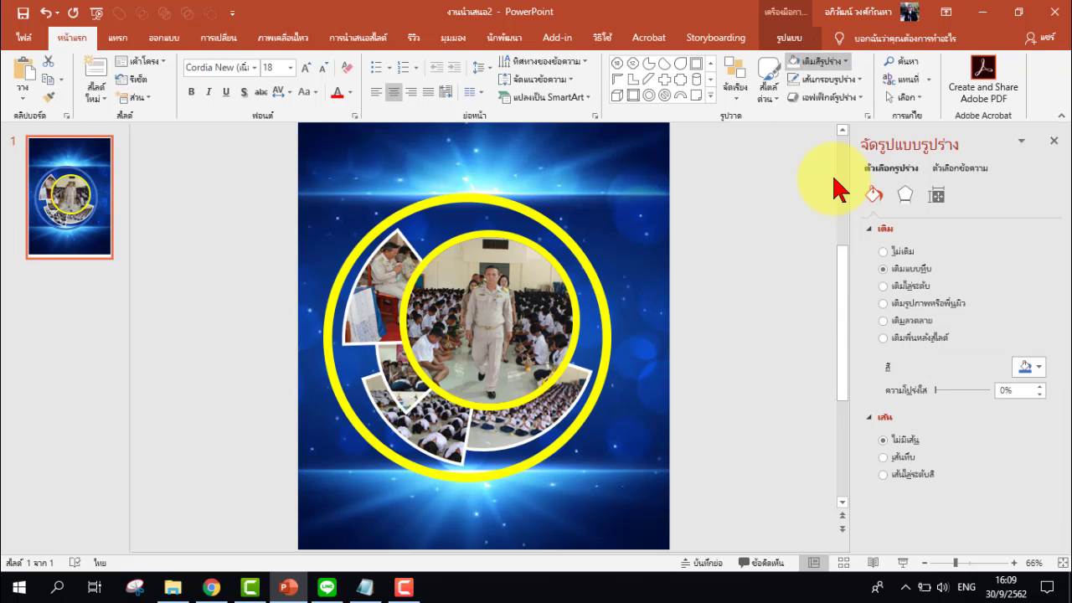
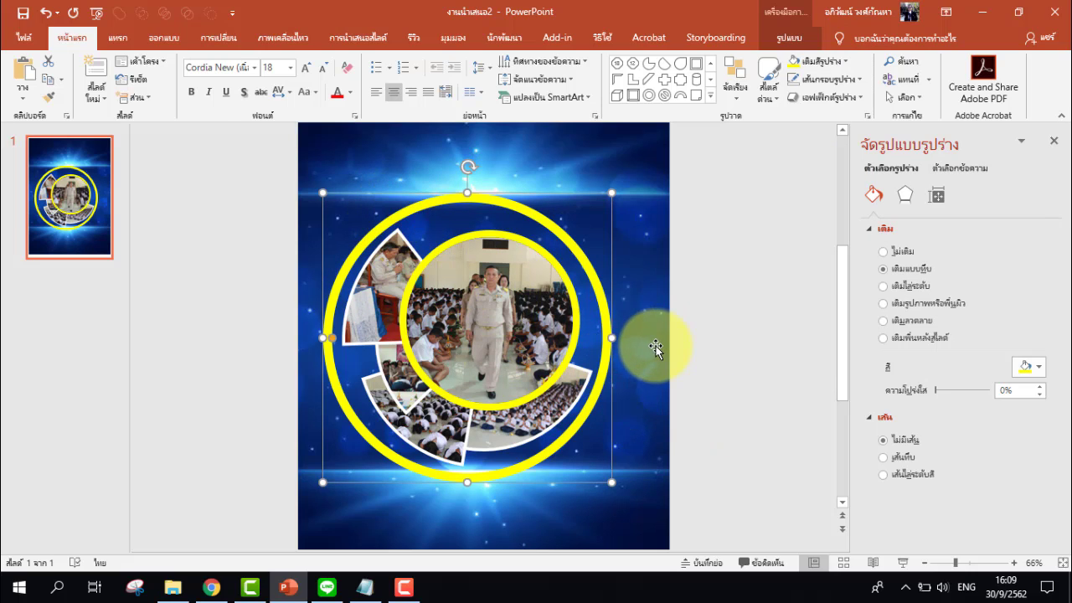
# Draw a rectangle over the top of the yellow rings and tilt it diagonally
pyautogui.click(710, 102)
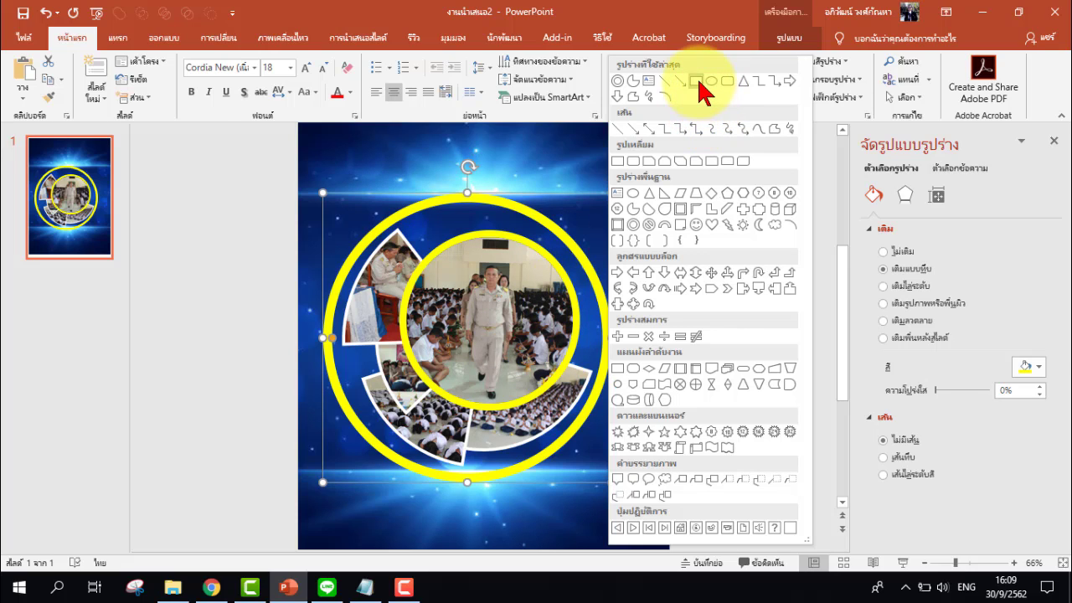
pyautogui.click(699, 84)
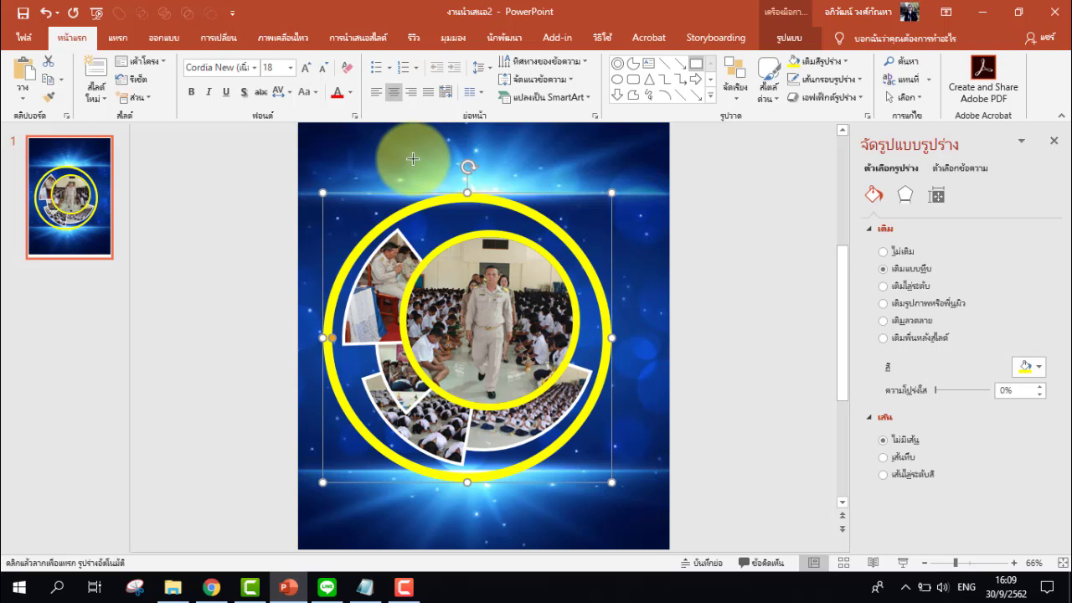
pyautogui.moveTo(407, 160); pyautogui.dragTo(603, 293)
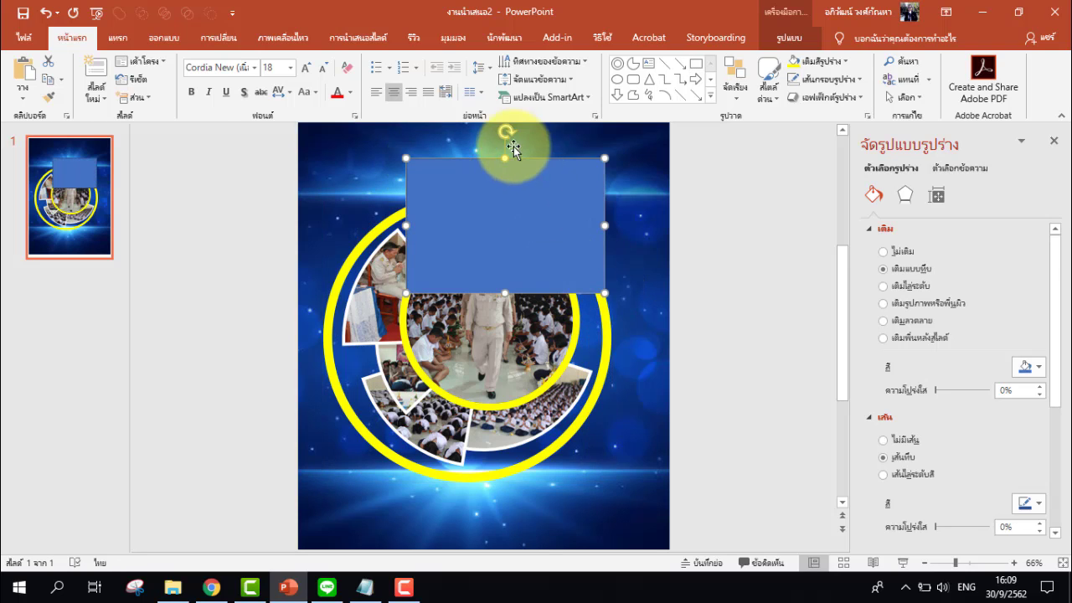
pyautogui.moveTo(507, 131); pyautogui.dragTo(555, 172)
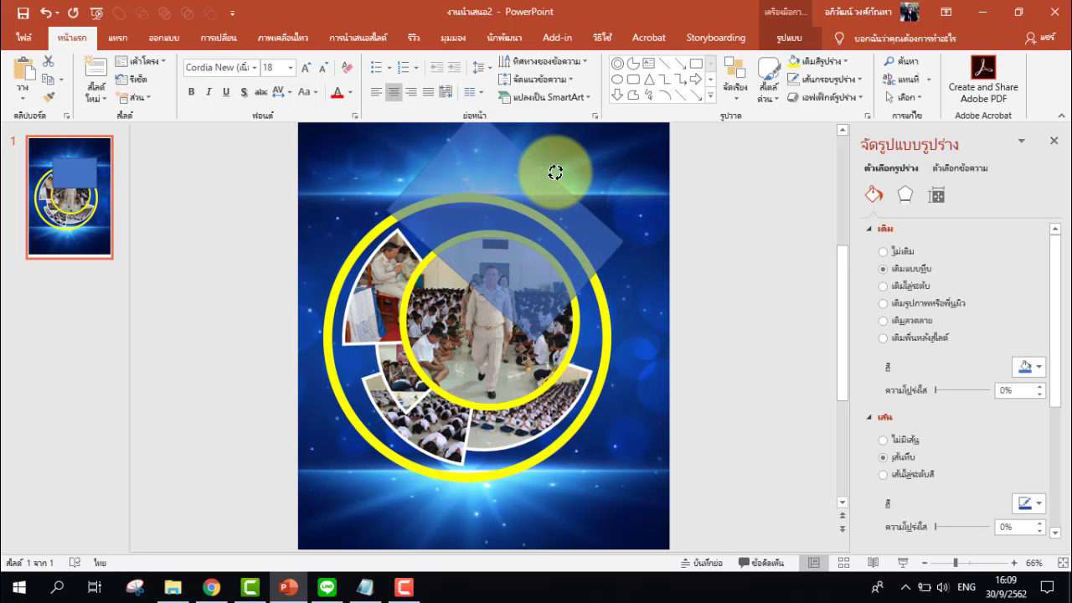
pyautogui.moveTo(555, 172); pyautogui.dragTo(557, 175)
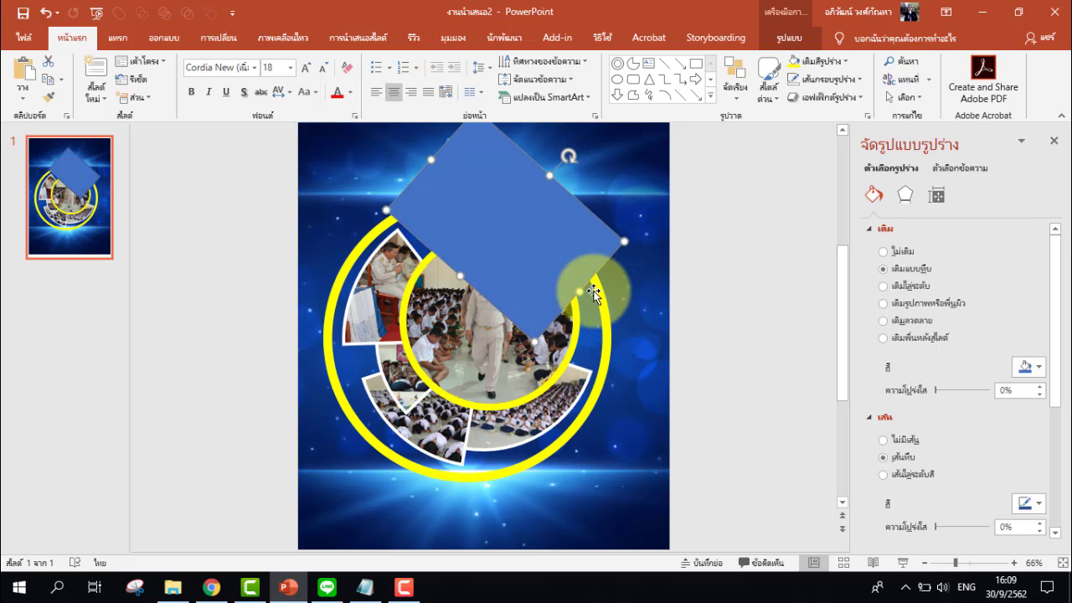
pyautogui.moveTo(570, 282); pyautogui.dragTo(671, 363)
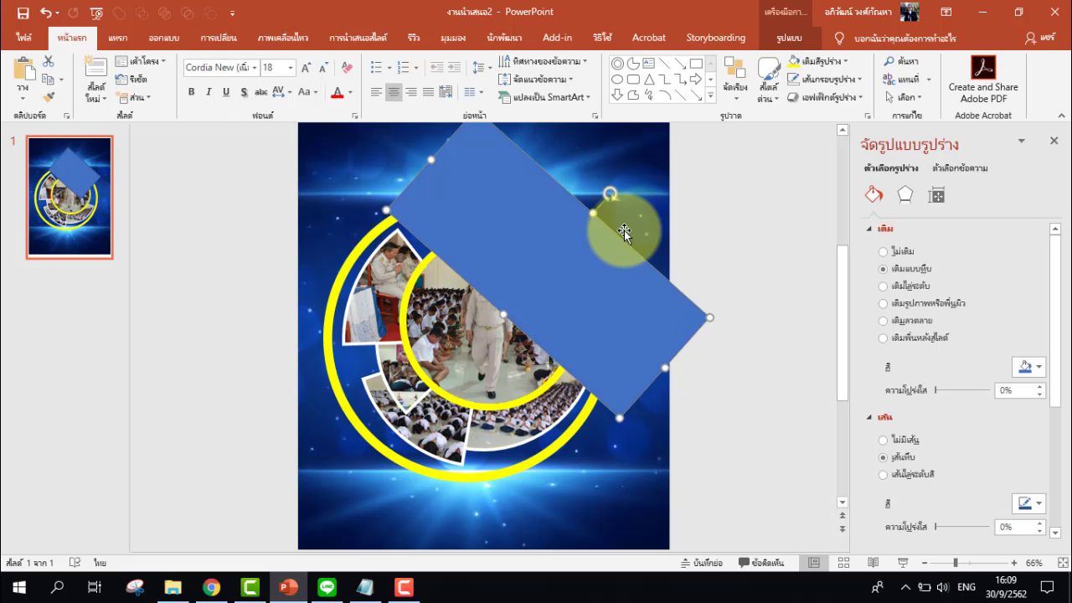
pyautogui.click(614, 191)
pyautogui.hotkey('ctrl', 'z')
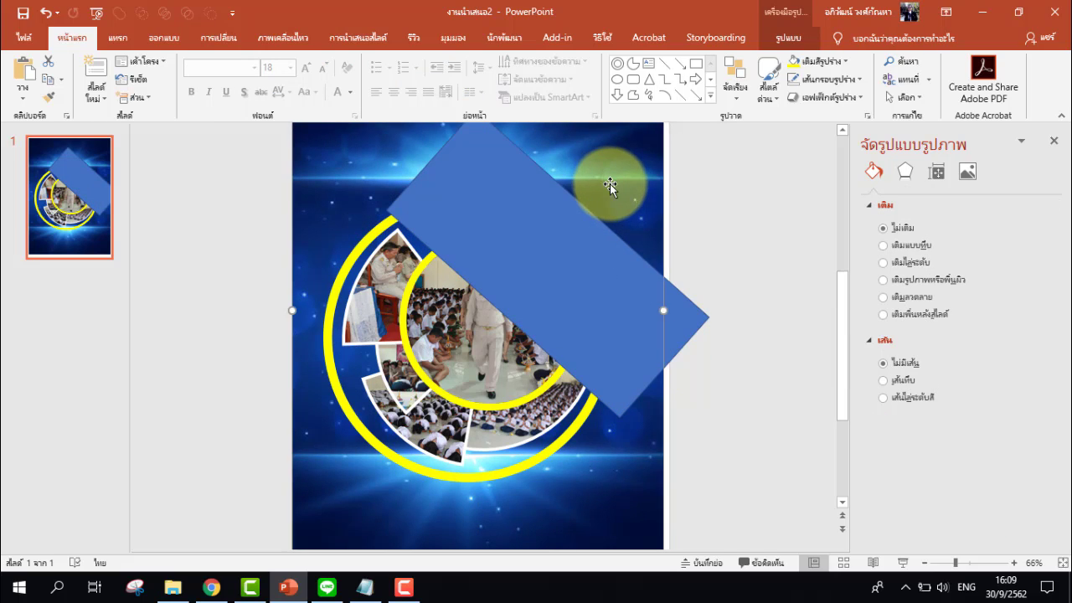
# Adjust the blue bar's angle, position and width across the upper-right ring, then select it with the ring group
pyautogui.click(620, 244)
pyautogui.click(612, 196)
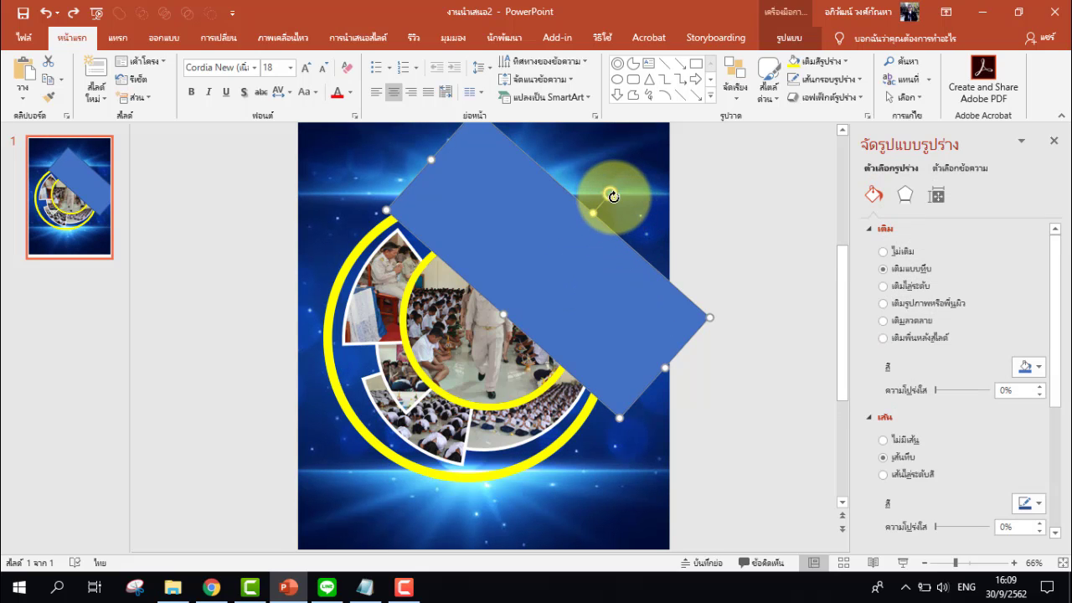
pyautogui.moveTo(613, 193); pyautogui.dragTo(608, 194)
pyautogui.moveTo(533, 245)
pyautogui.mouseDown()
pyautogui.moveTo(536, 226)
pyautogui.moveTo(529, 230)
pyautogui.mouseUp()
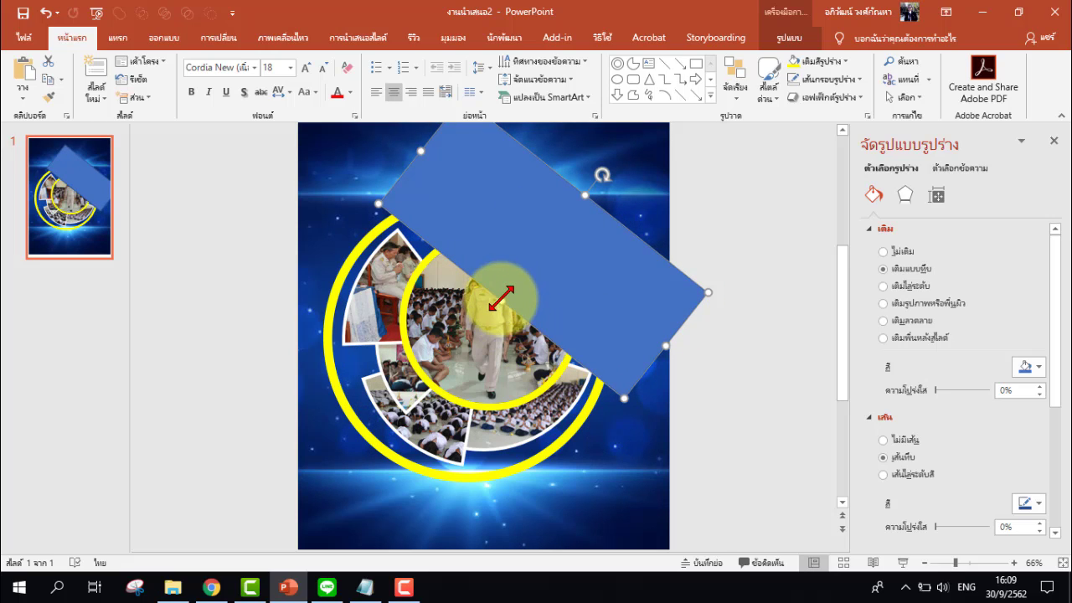
pyautogui.moveTo(501, 302); pyautogui.dragTo(507, 295)
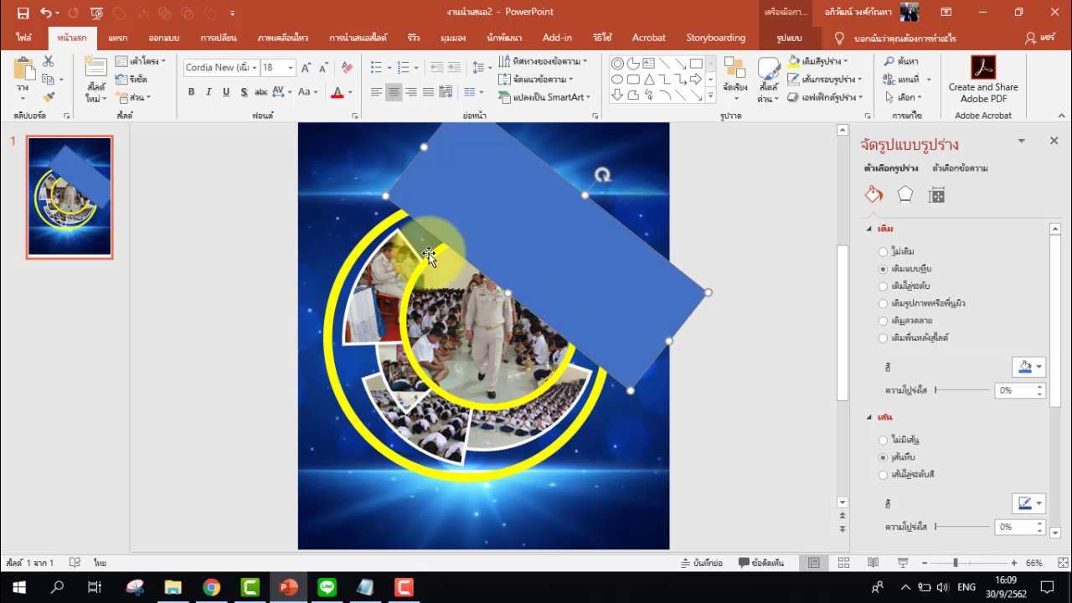
pyautogui.moveTo(601, 175); pyautogui.dragTo(602, 174)
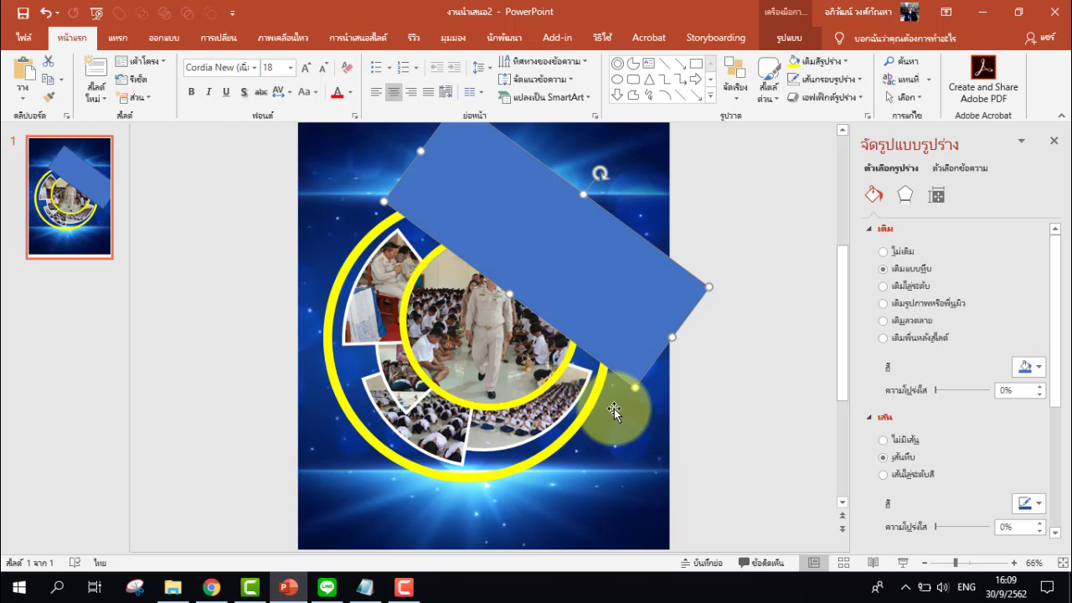
pyautogui.click(355, 250)
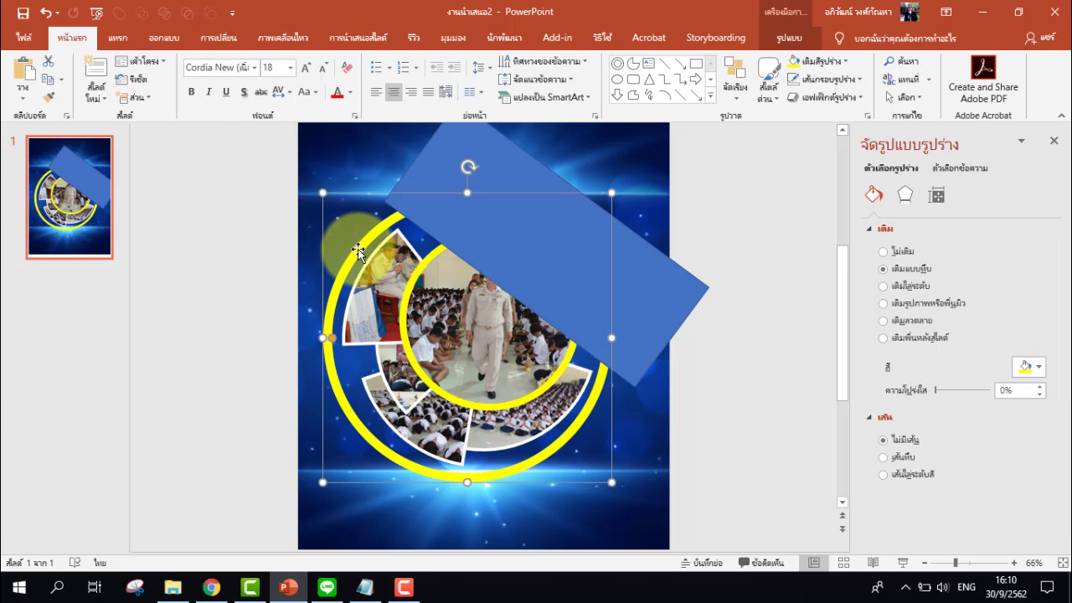
pyautogui.keyDown('shift'); pyautogui.click(680, 293); pyautogui.keyUp('shift')
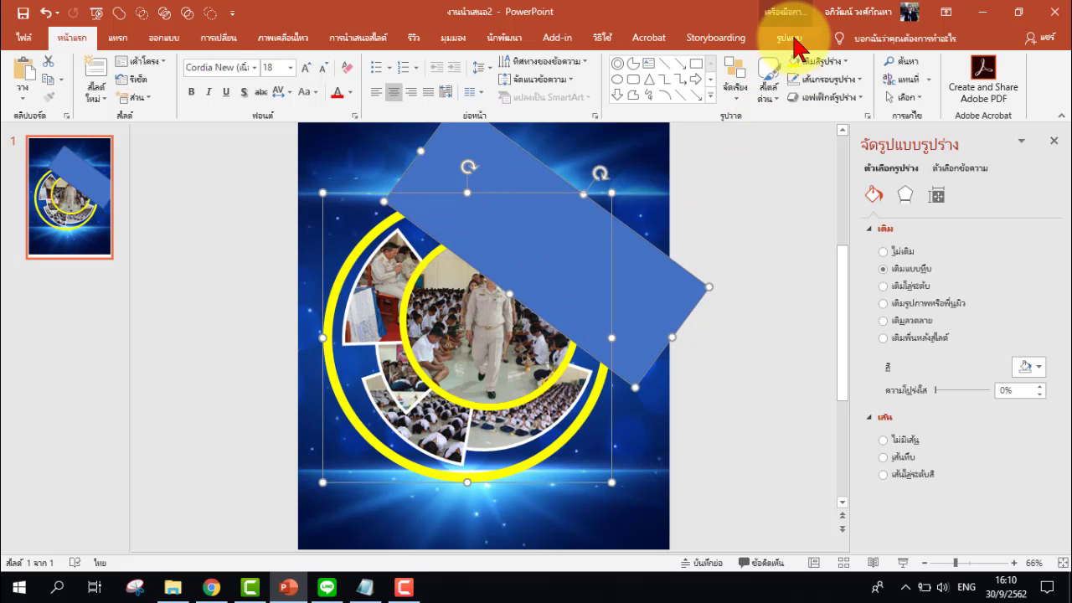
# Subtract the blue rectangle from the outer yellow ring with Merge Shapes
pyautogui.click(794, 39)
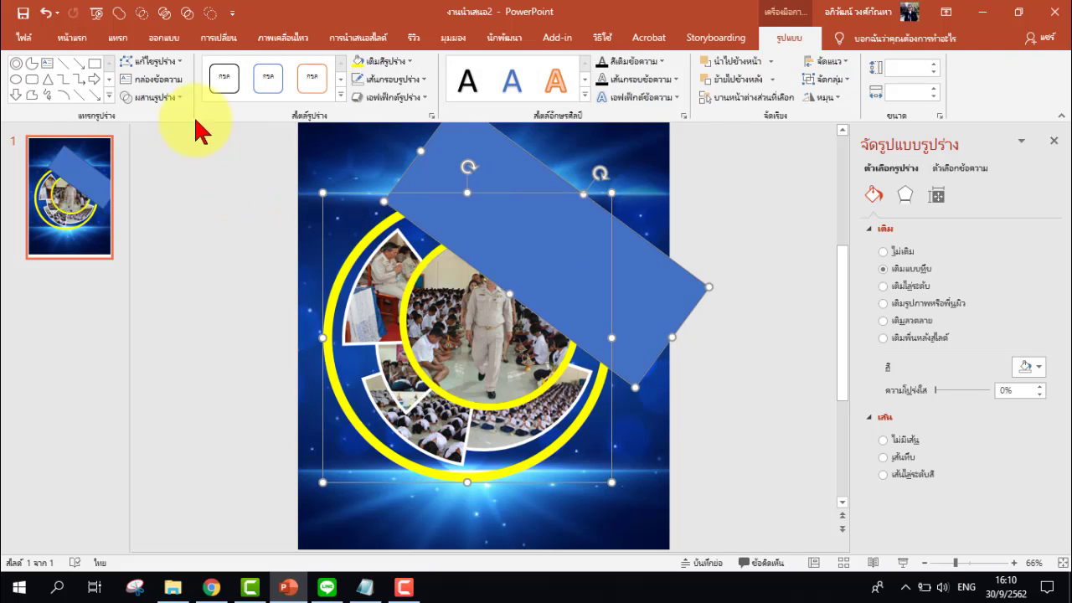
pyautogui.click(172, 96)
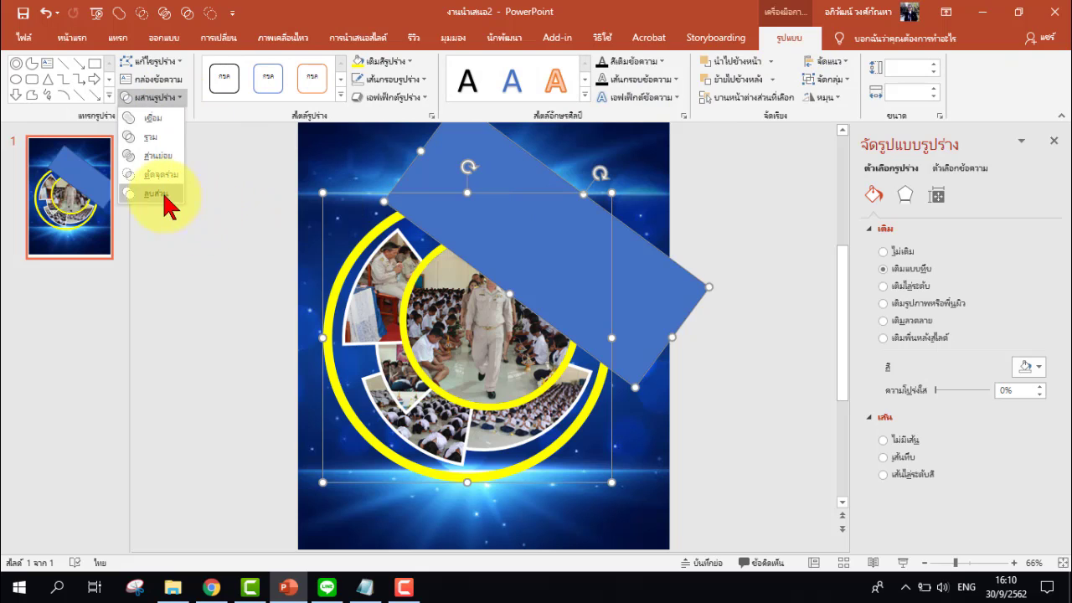
pyautogui.click(168, 205)
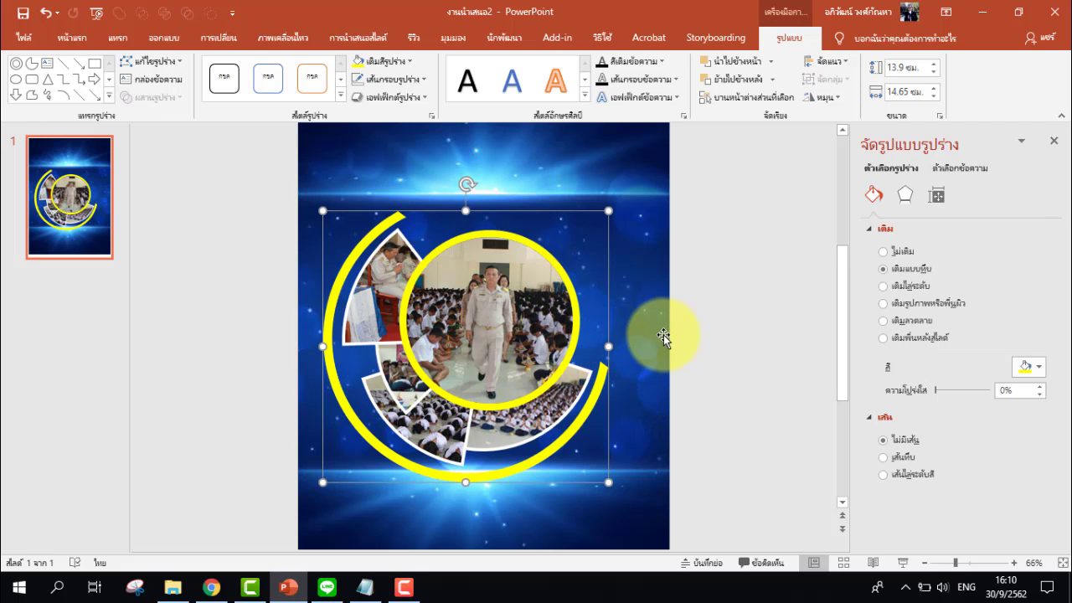
pyautogui.scroll(-2, 644, 320)
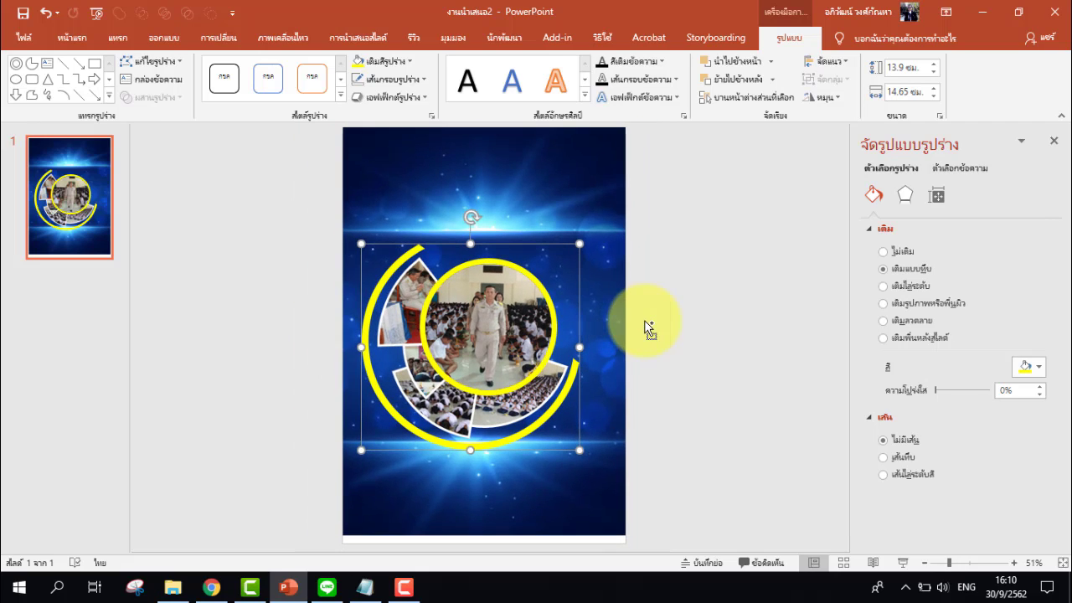
# Copy the title line เอกสารประกอบการจัดกิจกรรมวันไหว้ครู from the notes
pyautogui.click(687, 339)
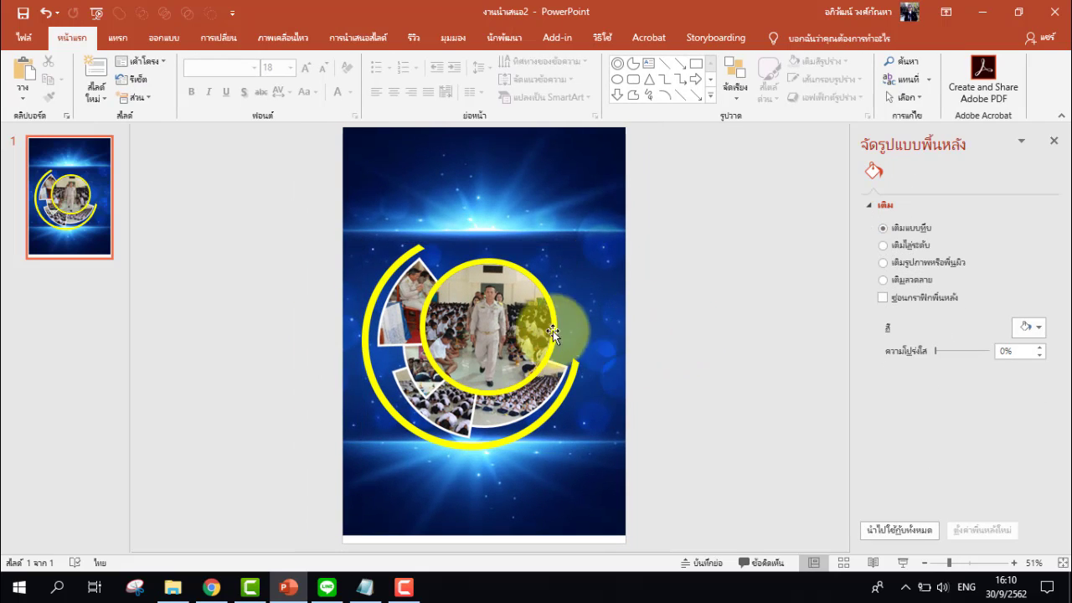
pyautogui.scroll(2, 635, 345)
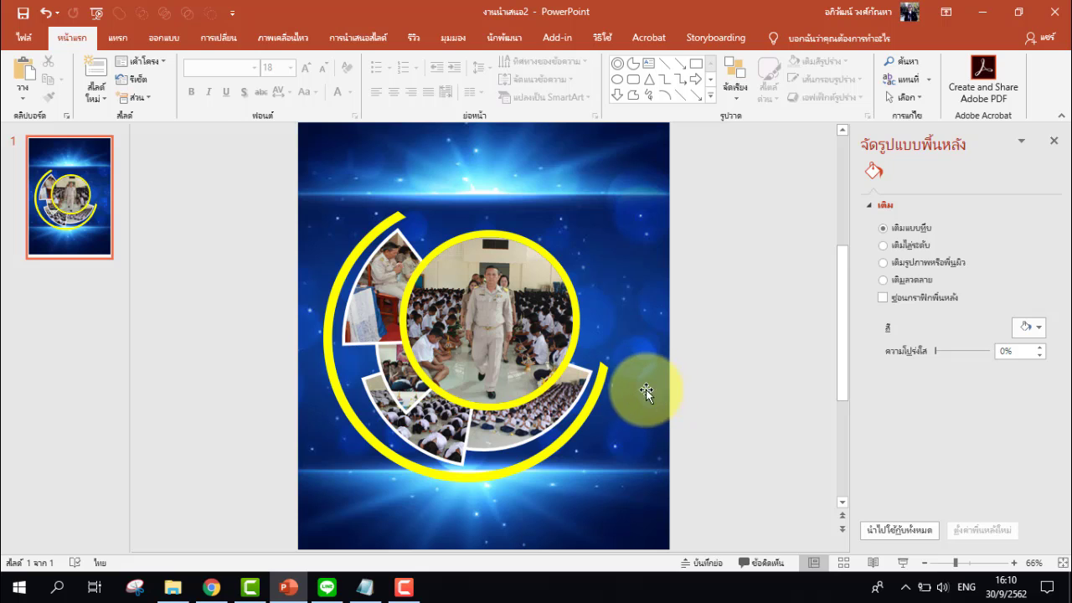
pyautogui.scroll(-2, 633, 368)
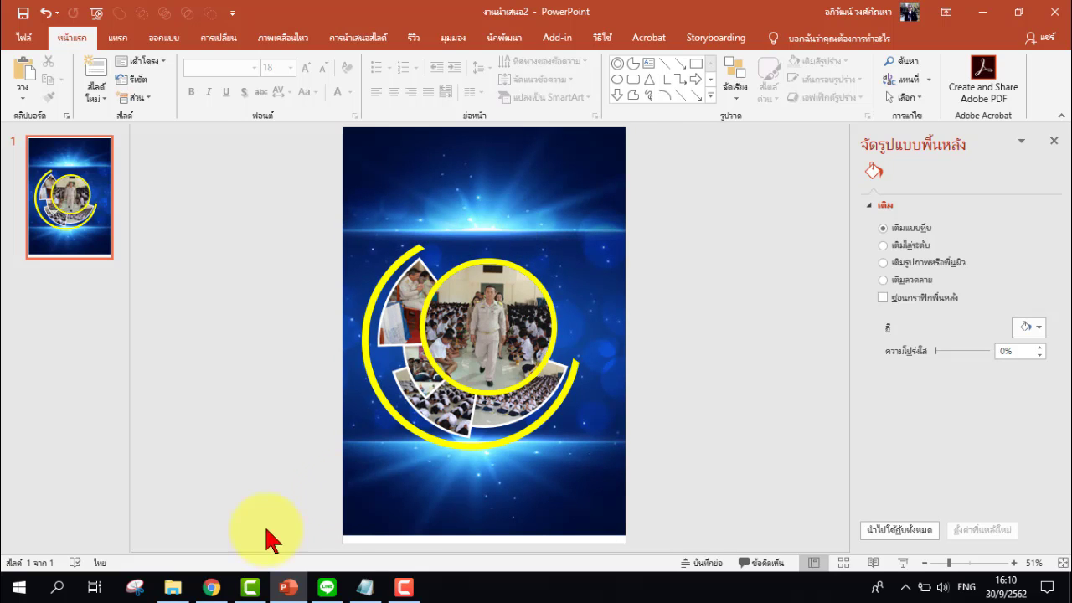
pyautogui.click(365, 588)
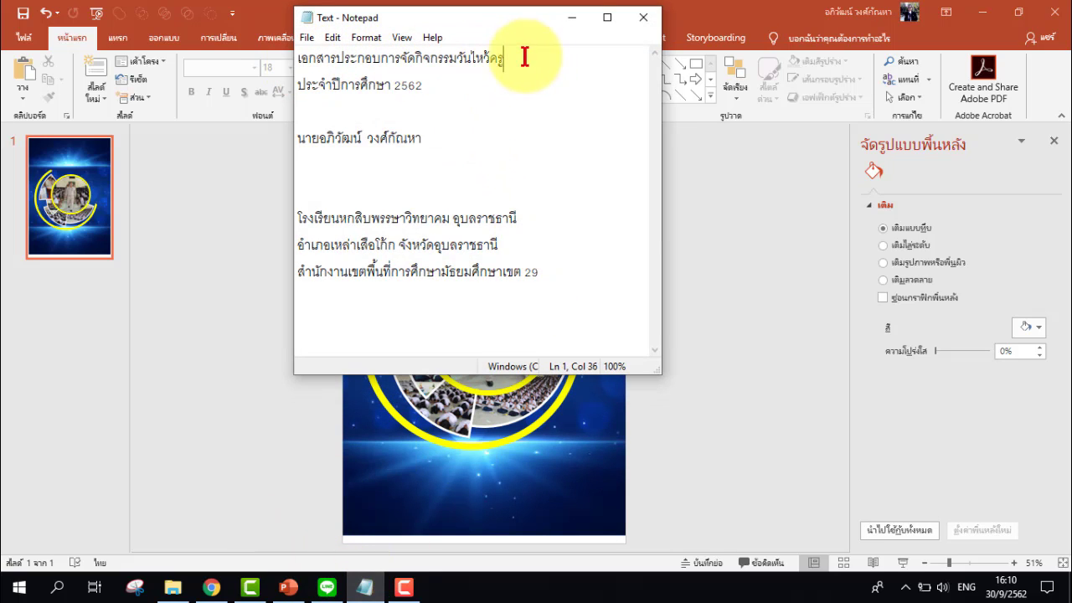
pyautogui.moveTo(524, 56); pyautogui.dragTo(297, 59)
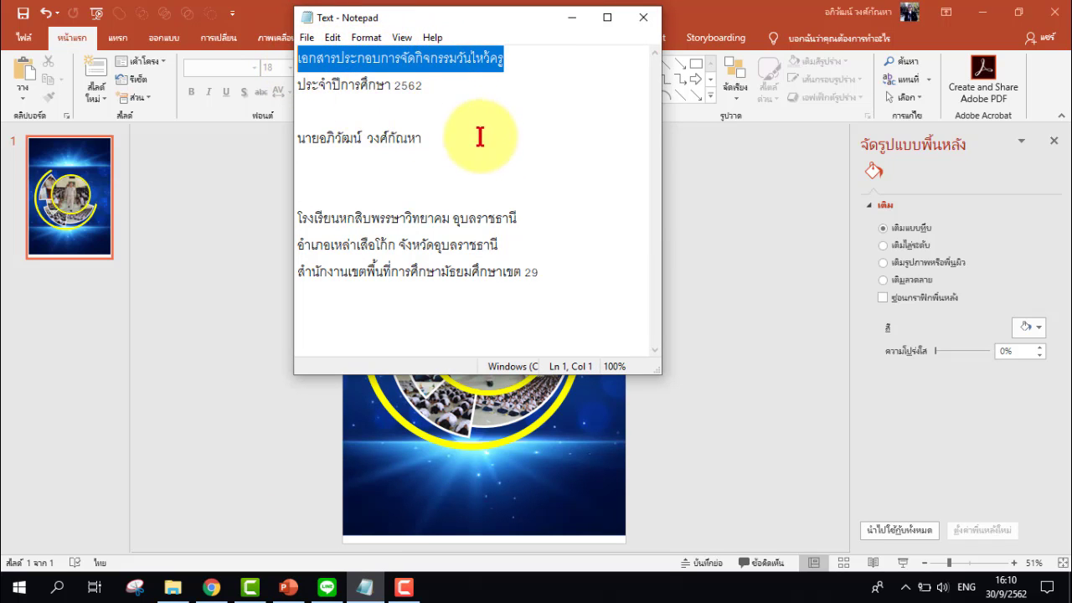
pyautogui.click(571, 17)
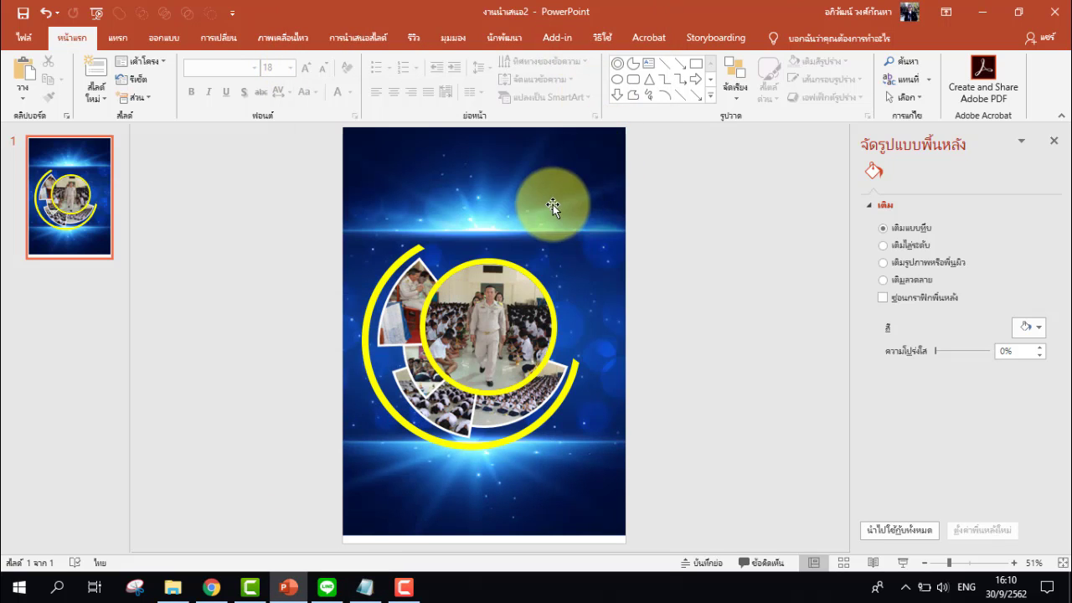
# Place the heading in a text box at the slide top, white and enlarged to 24 pt
pyautogui.click(648, 63)
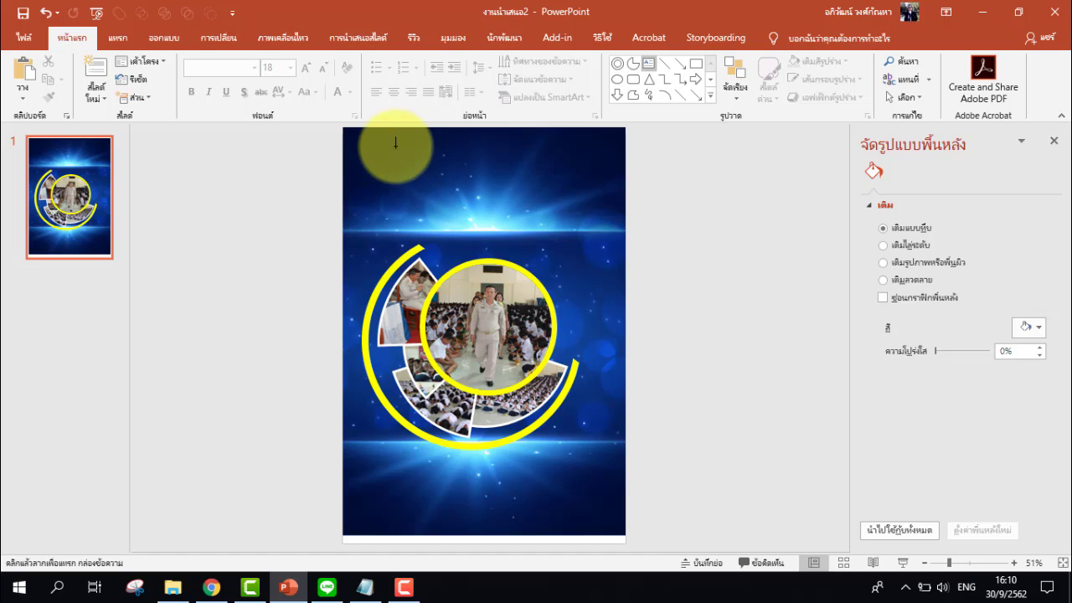
pyautogui.moveTo(403, 144); pyautogui.dragTo(596, 172)
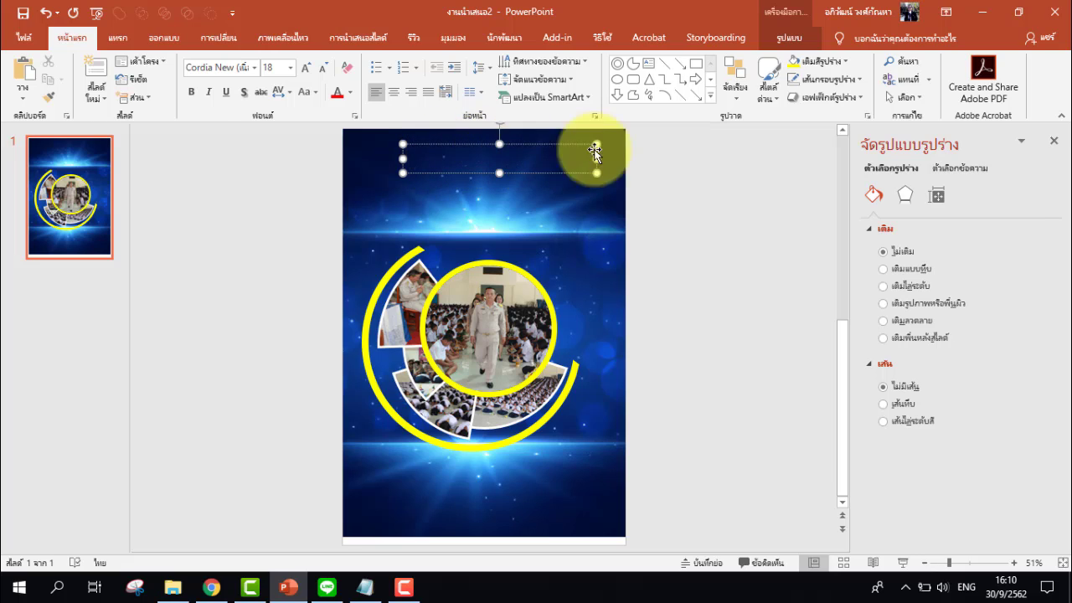
pyautogui.click(351, 92)
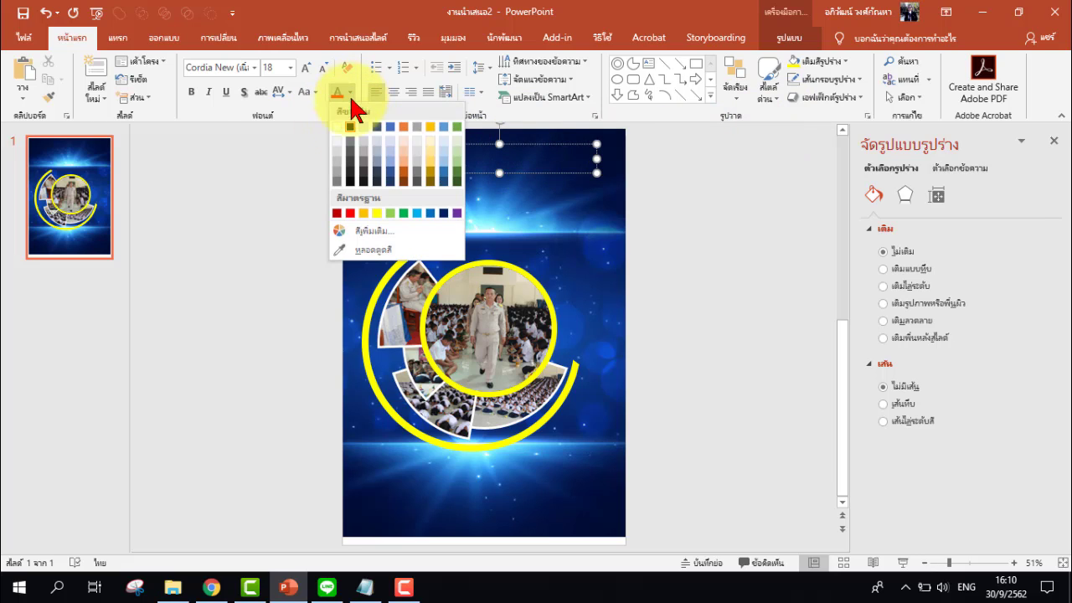
pyautogui.click(337, 126)
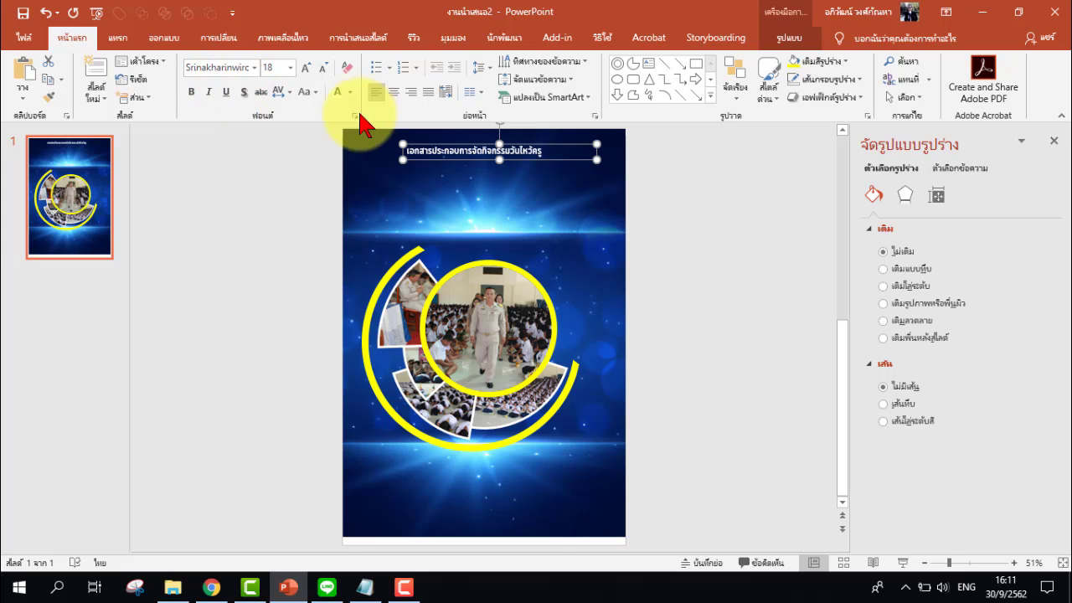
pyautogui.click(307, 68)
pyautogui.click(307, 68)
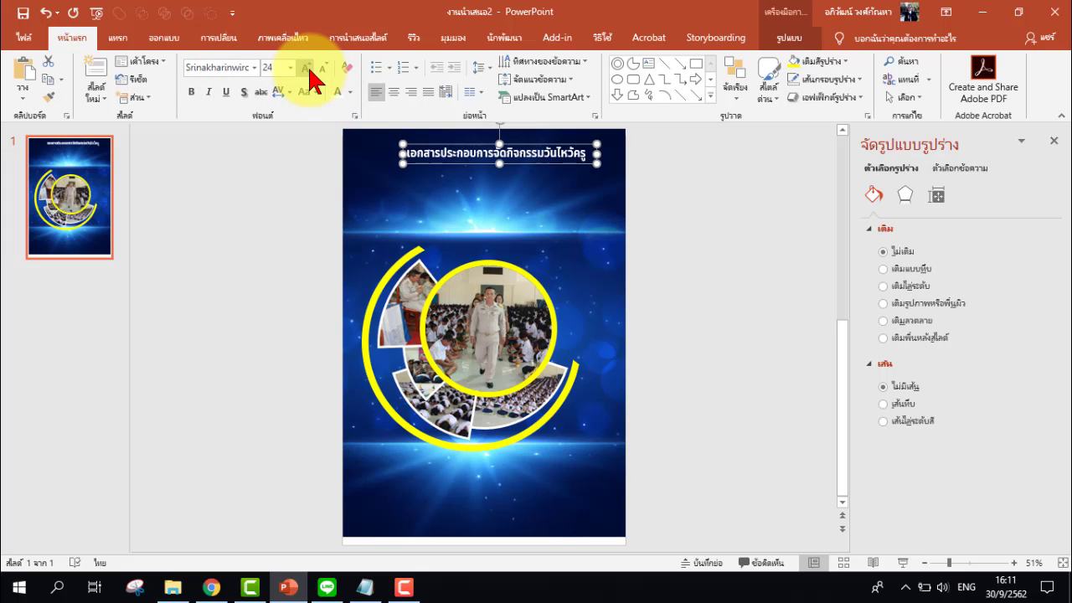
pyautogui.keyDown('ctrl'); pyautogui.scroll(5, 570, 173); pyautogui.keyUp('ctrl')
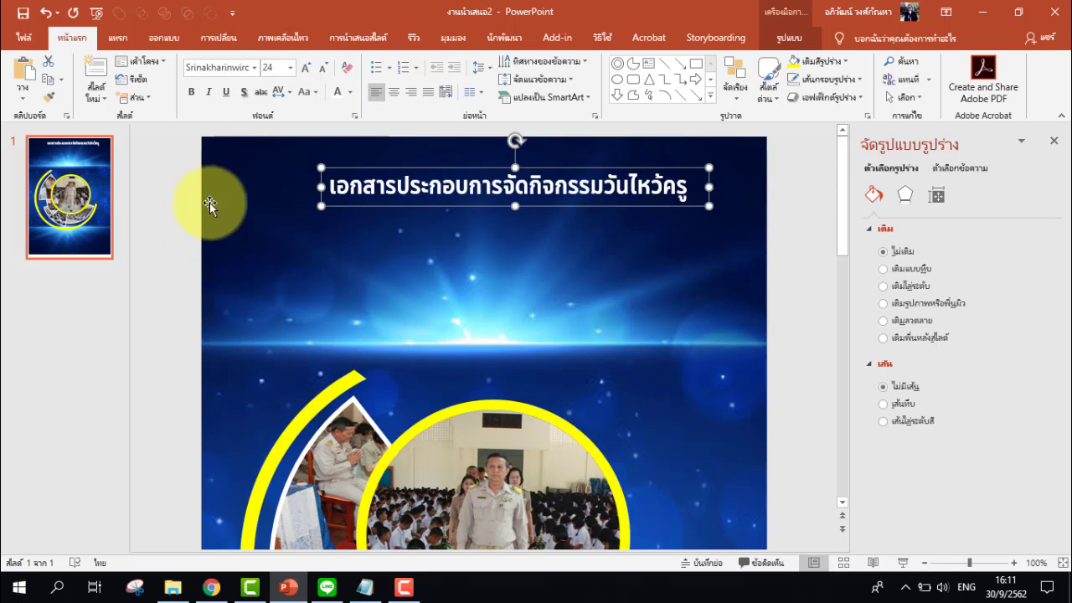
# Insert the logo-60 picture from the Data (D:) drive
pyautogui.click(110, 38)
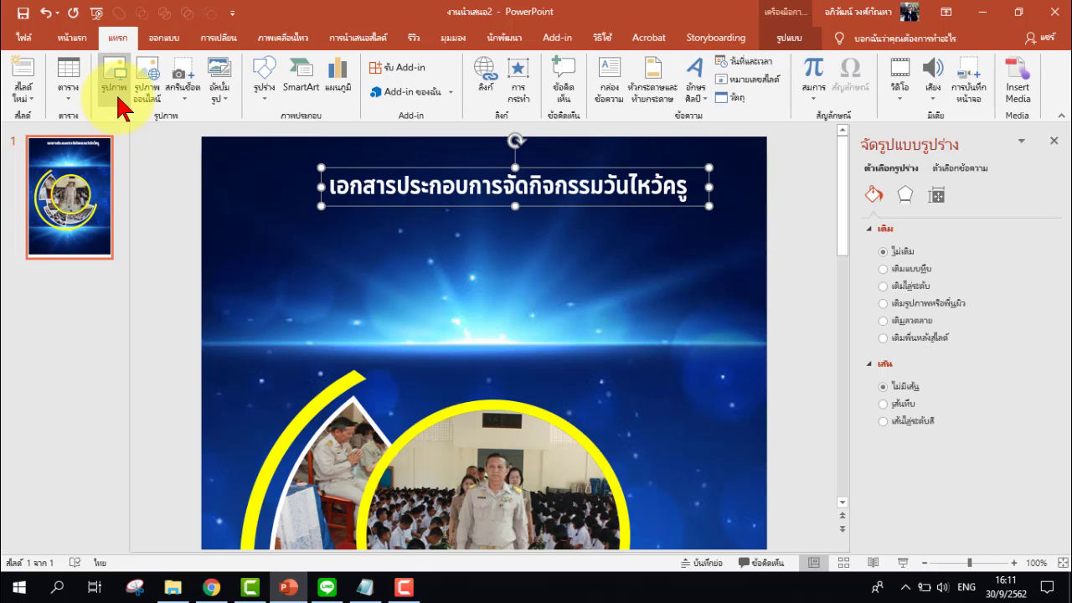
pyautogui.click(116, 90)
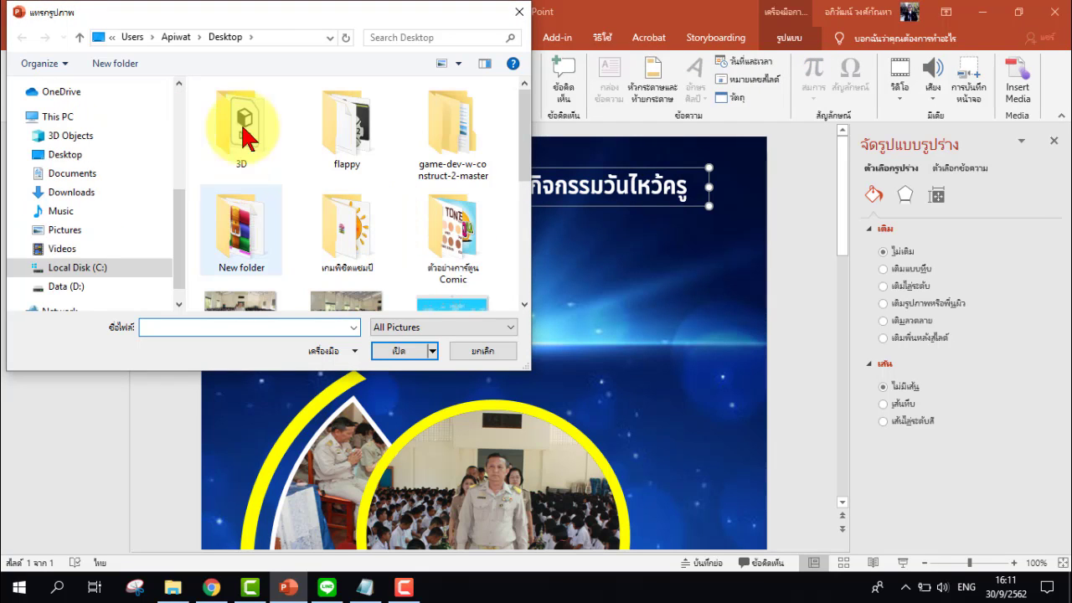
pyautogui.click(77, 286)
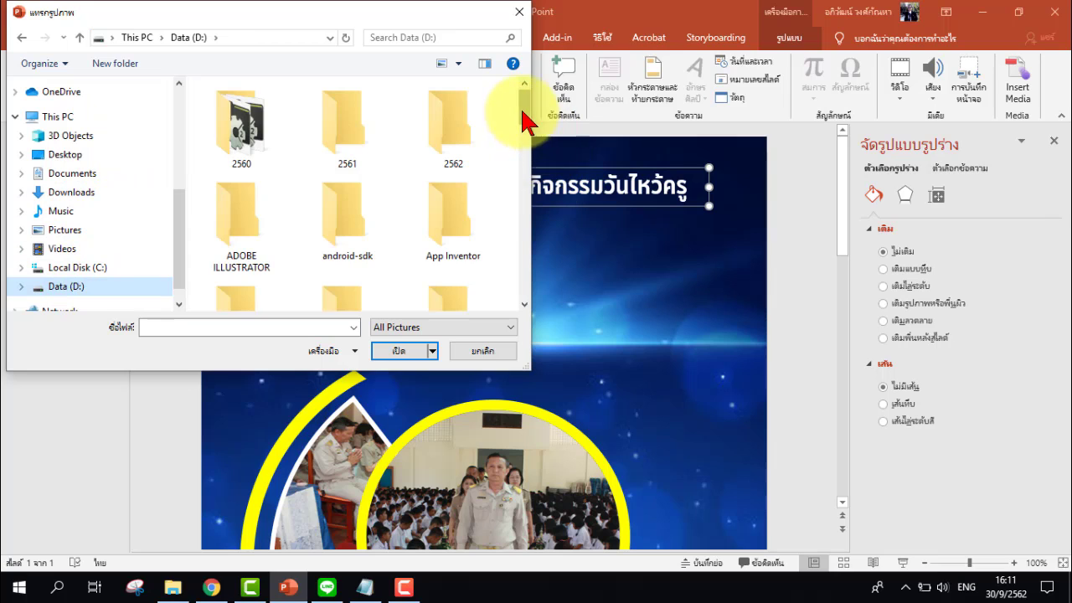
pyautogui.moveTo(524, 118); pyautogui.dragTo(519, 284)
pyautogui.scroll(3, 419, 211)
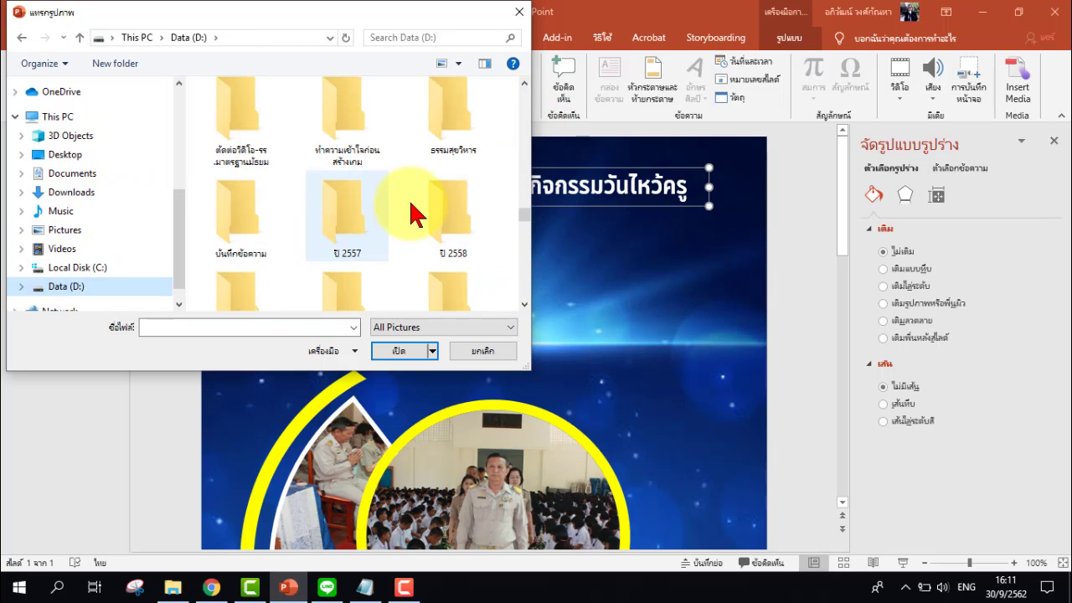
pyautogui.scroll(2, 412, 219)
pyautogui.scroll(-2, 412, 219)
pyautogui.scroll(-1, 412, 220)
pyautogui.scroll(-1, 412, 221)
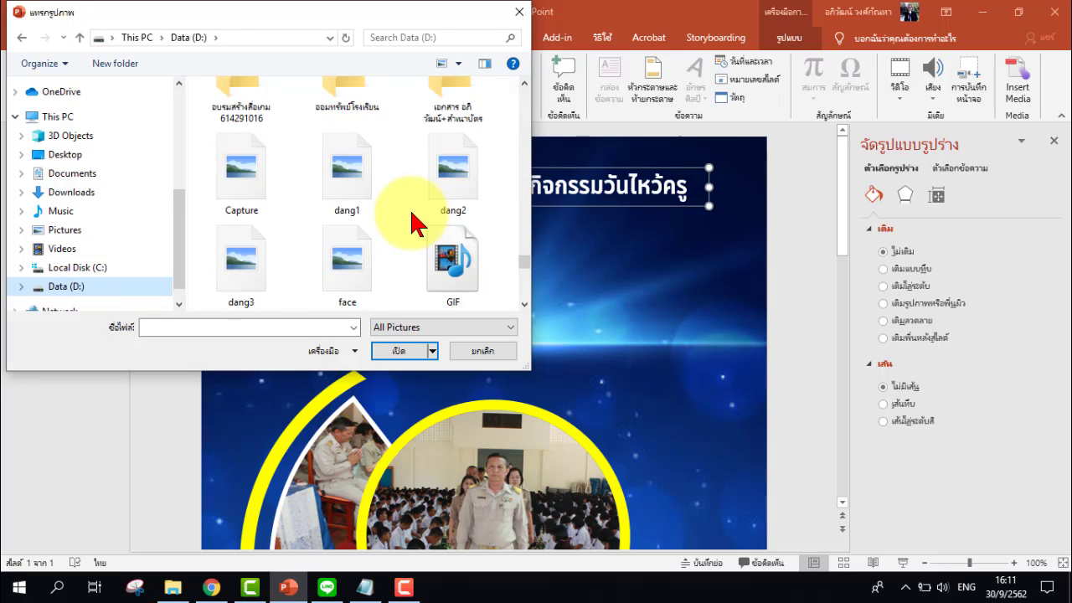
pyautogui.scroll(-3, 416, 223)
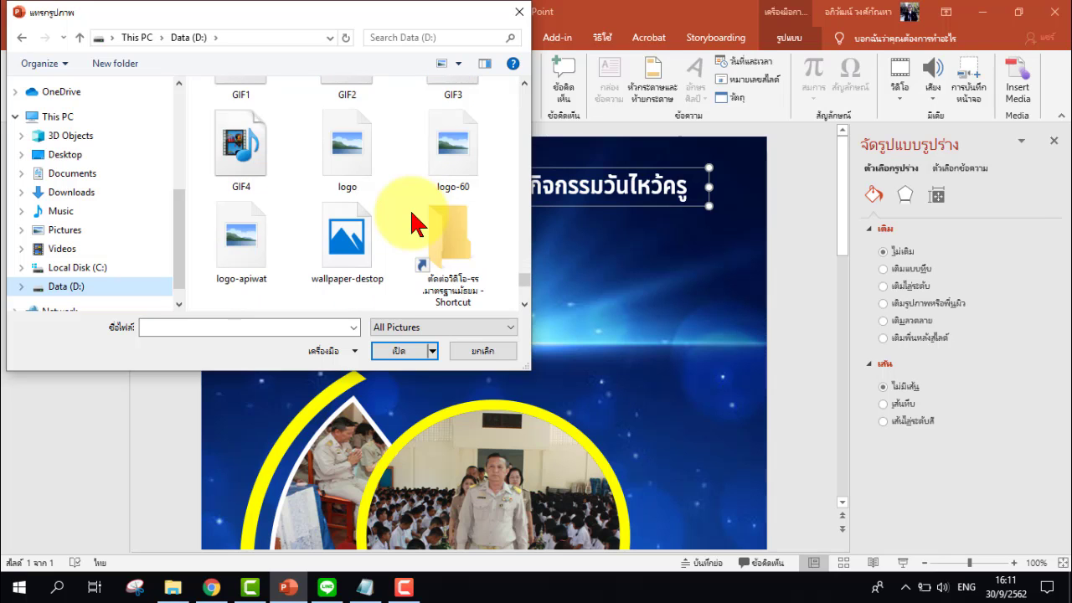
pyautogui.click(462, 161)
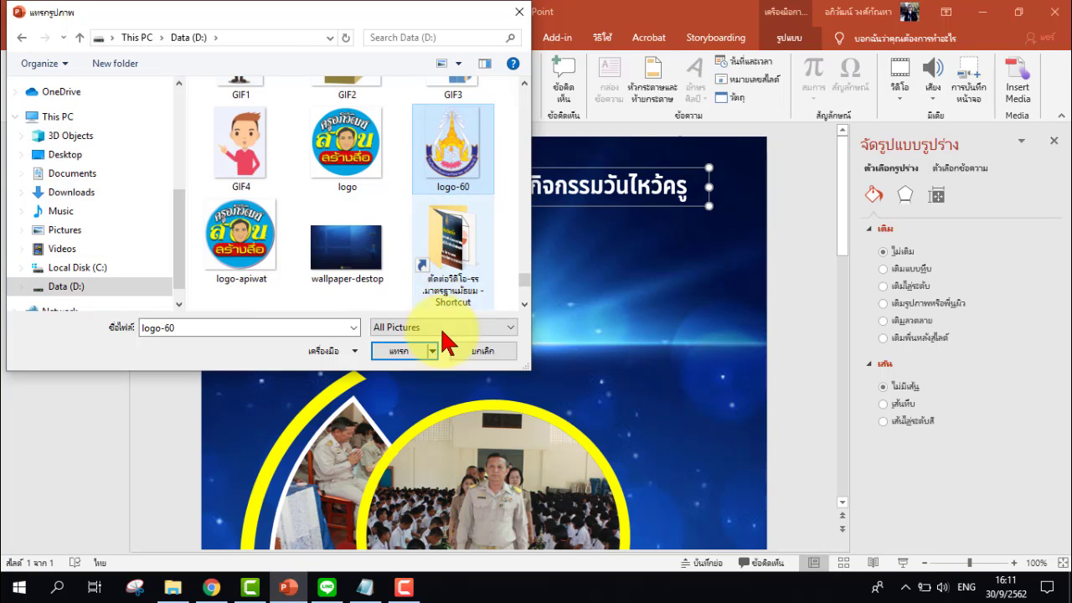
pyautogui.click(404, 356)
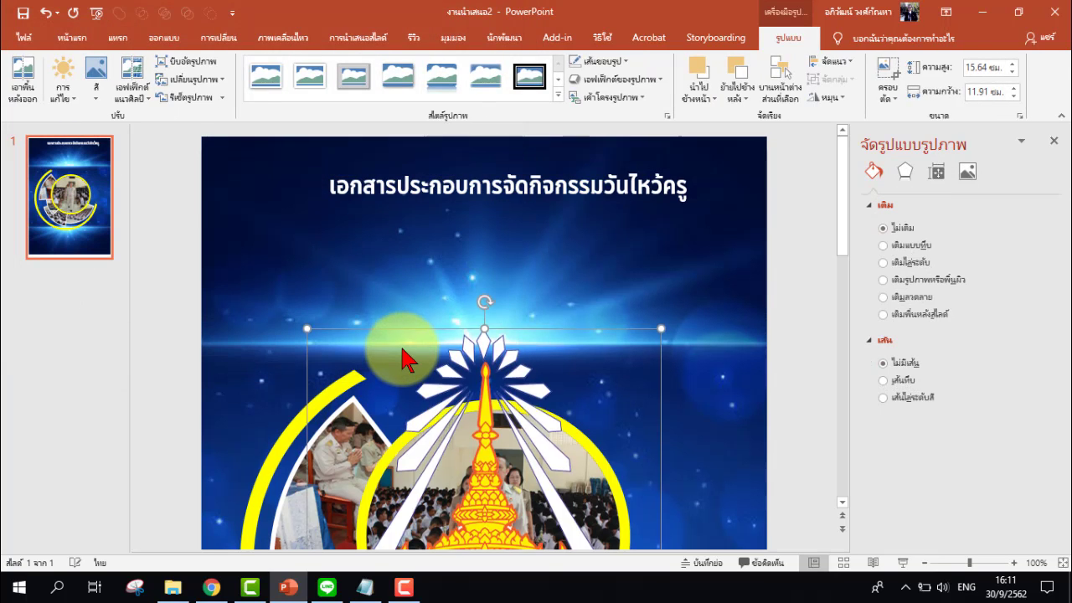
# Shrink the logo to about 2.9 cm and place it in the top-left corner
pyautogui.moveTo(661, 324); pyautogui.dragTo(600, 403)
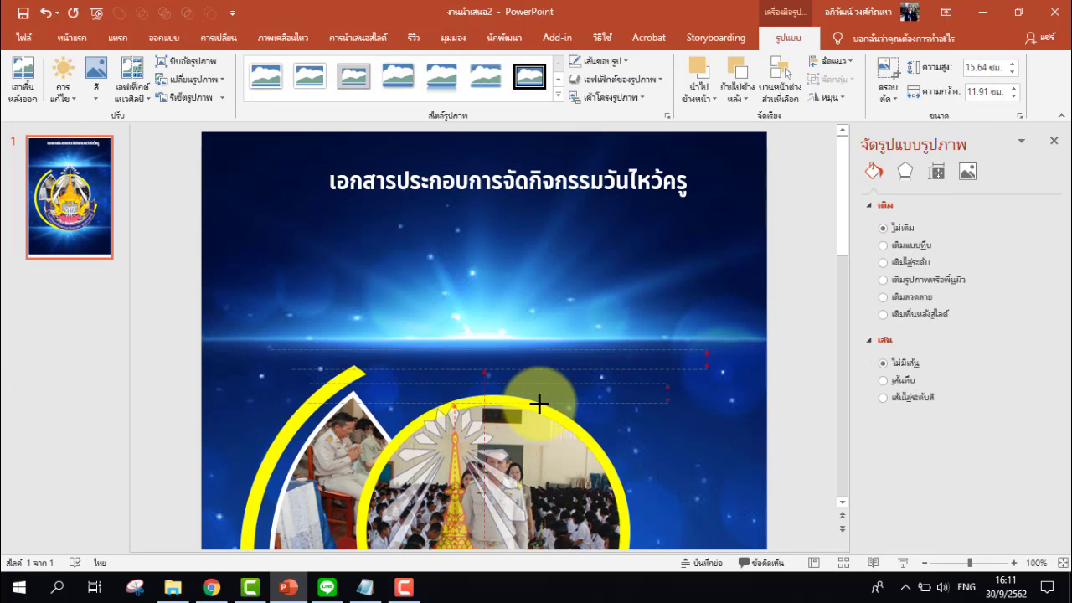
pyautogui.moveTo(457, 478); pyautogui.dragTo(371, 239)
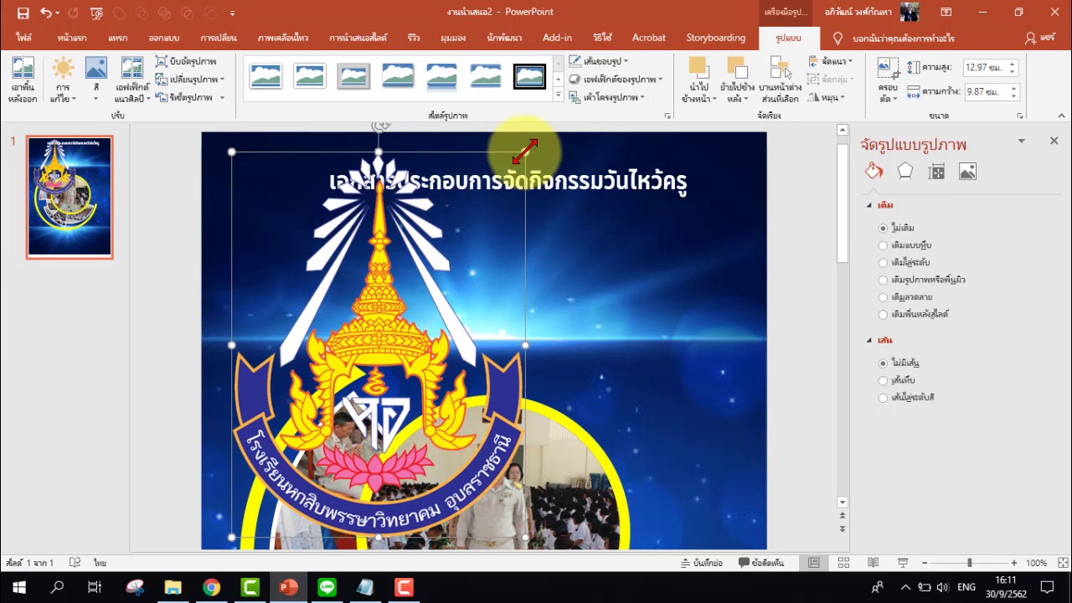
pyautogui.moveTo(517, 89)
pyautogui.mouseDown()
pyautogui.moveTo(410, 350)
pyautogui.moveTo(335, 385)
pyautogui.mouseUp()
pyautogui.moveTo(280, 435); pyautogui.dragTo(285, 222)
pyautogui.moveTo(338, 302); pyautogui.dragTo(291, 242)
pyautogui.moveTo(262, 198); pyautogui.dragTo(272, 194)
# Duplicate the title box below and replace its text with ประจำปีการศึกษา 2562
pyautogui.click(797, 222)
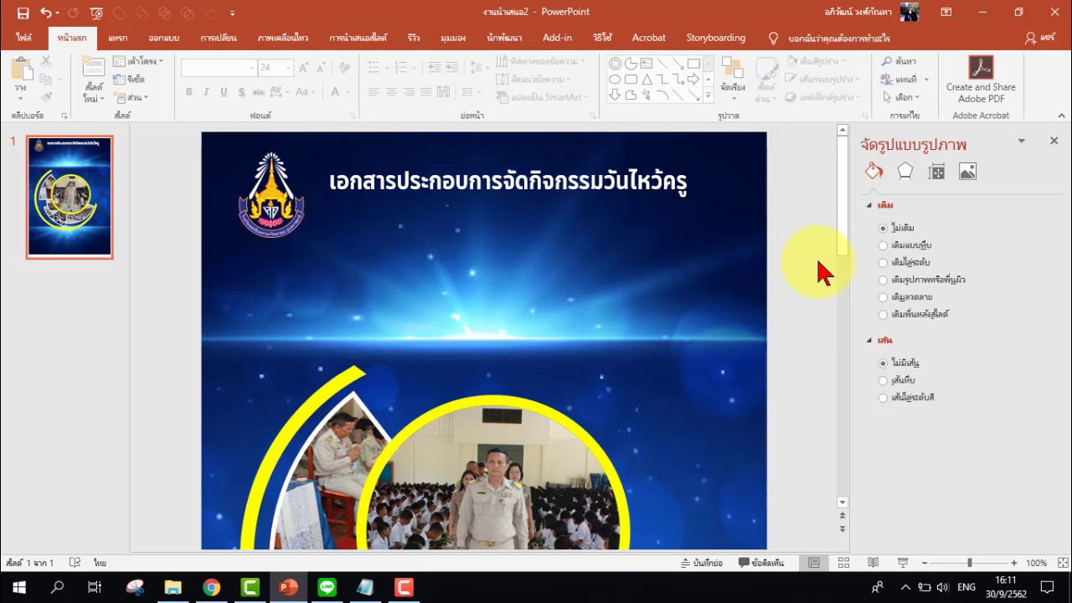
pyautogui.click(377, 587)
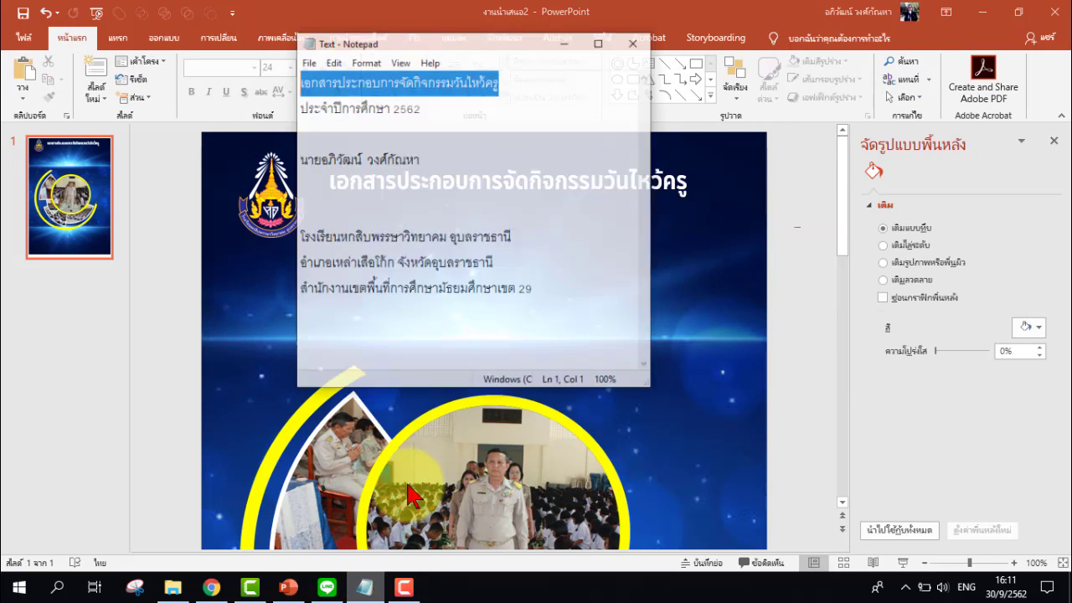
pyautogui.click(432, 85)
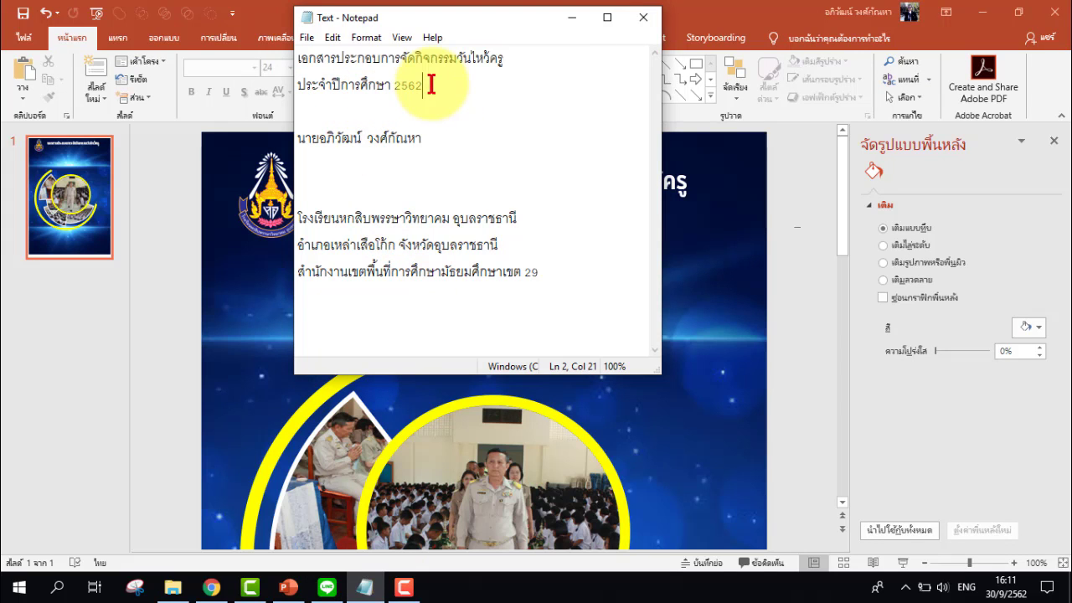
pyautogui.moveTo(432, 84); pyautogui.dragTo(287, 91)
pyautogui.hotkey('ctrl', 'c')
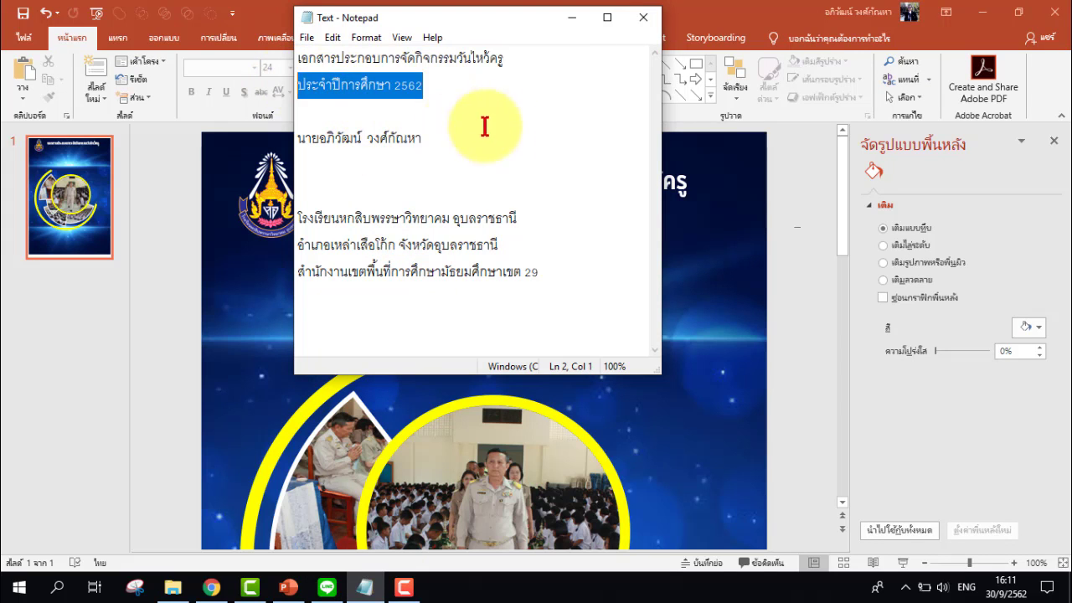
pyautogui.click(803, 212)
pyautogui.click(637, 183)
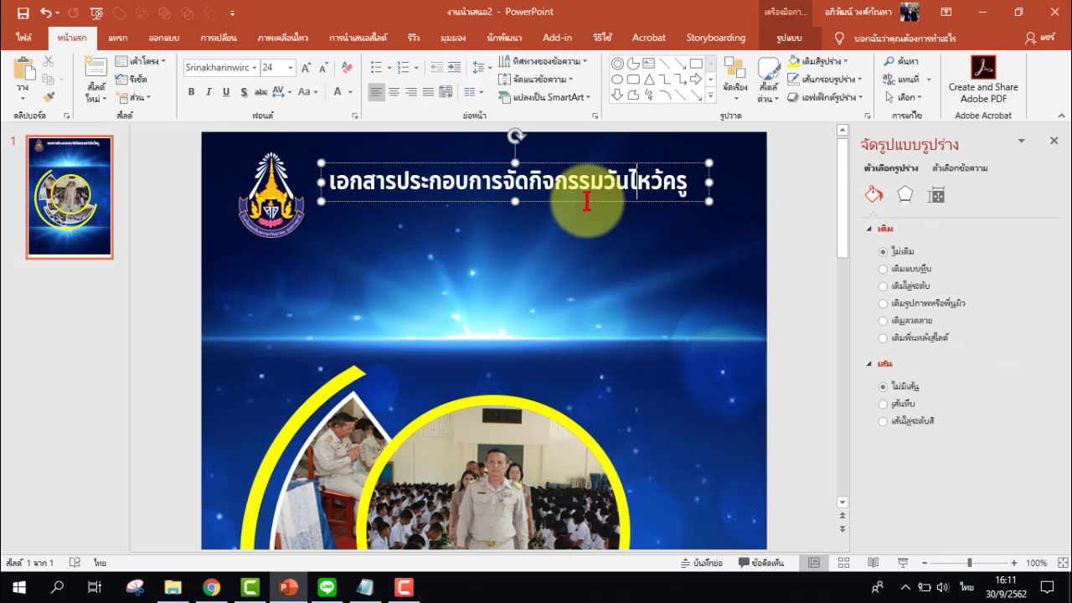
pyautogui.moveTo(589, 202); pyautogui.dragTo(589, 254)
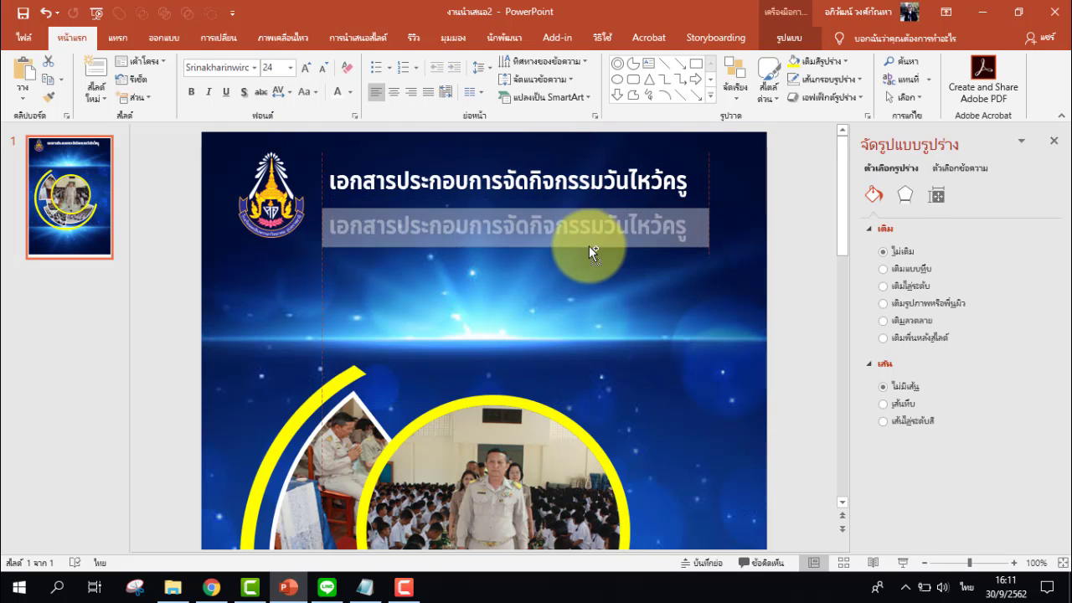
pyautogui.hotkey('ctrl', 'a')
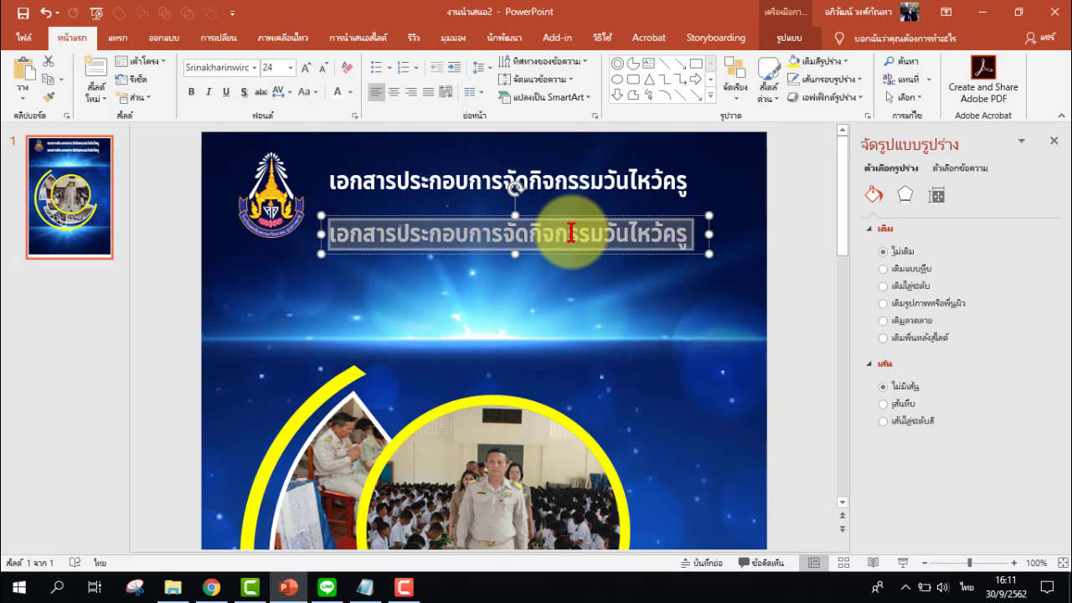
pyautogui.hotkey('ctrl', 'v')
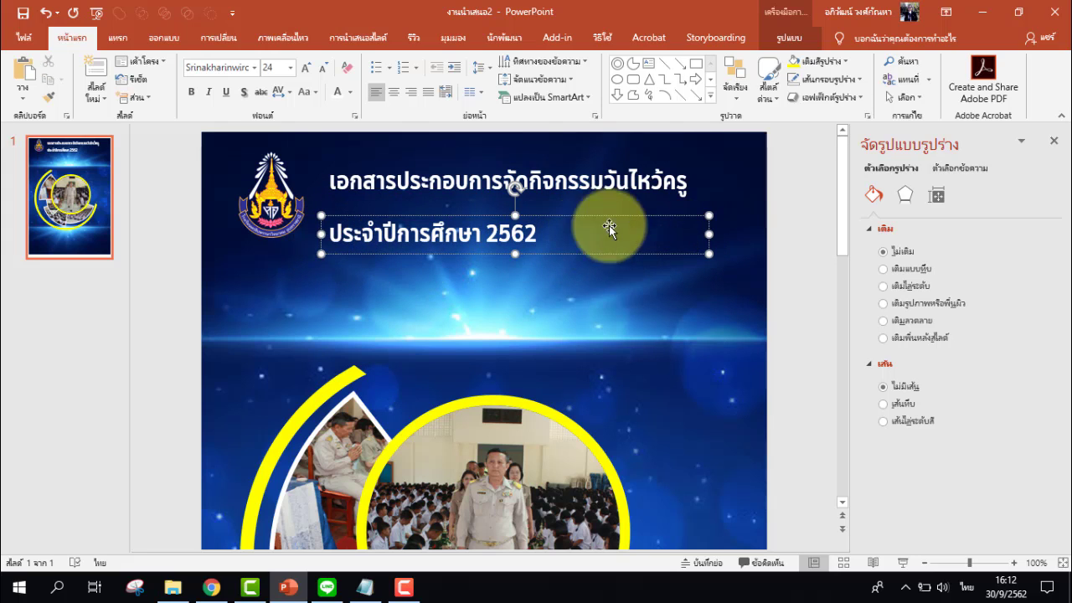
# Set the academic-year line to 42 pt, widen its box, and move it under the heading
pyautogui.click(379, 218)
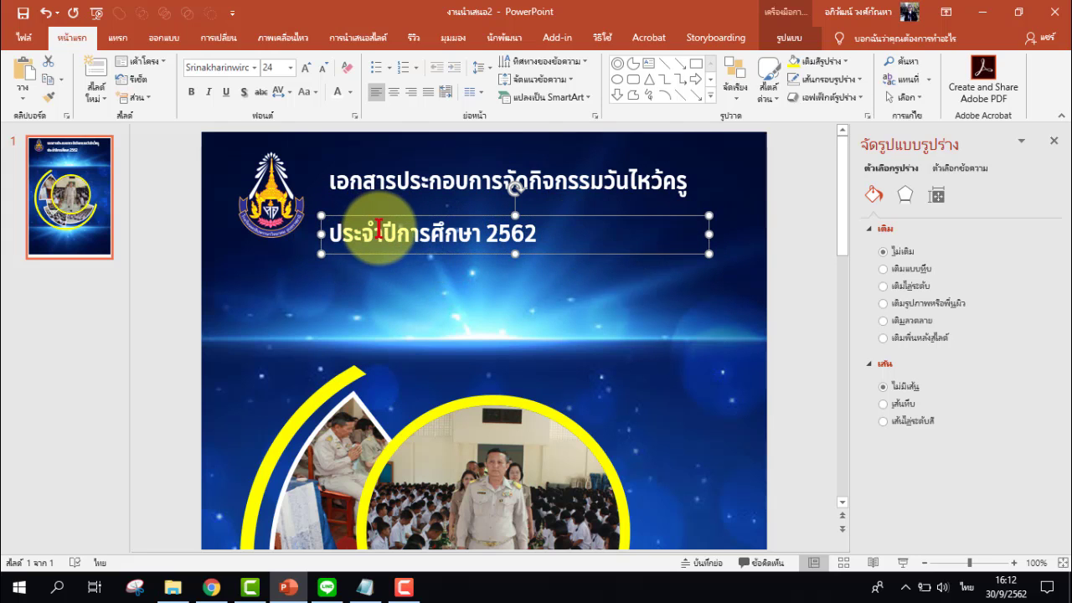
pyautogui.click(410, 182)
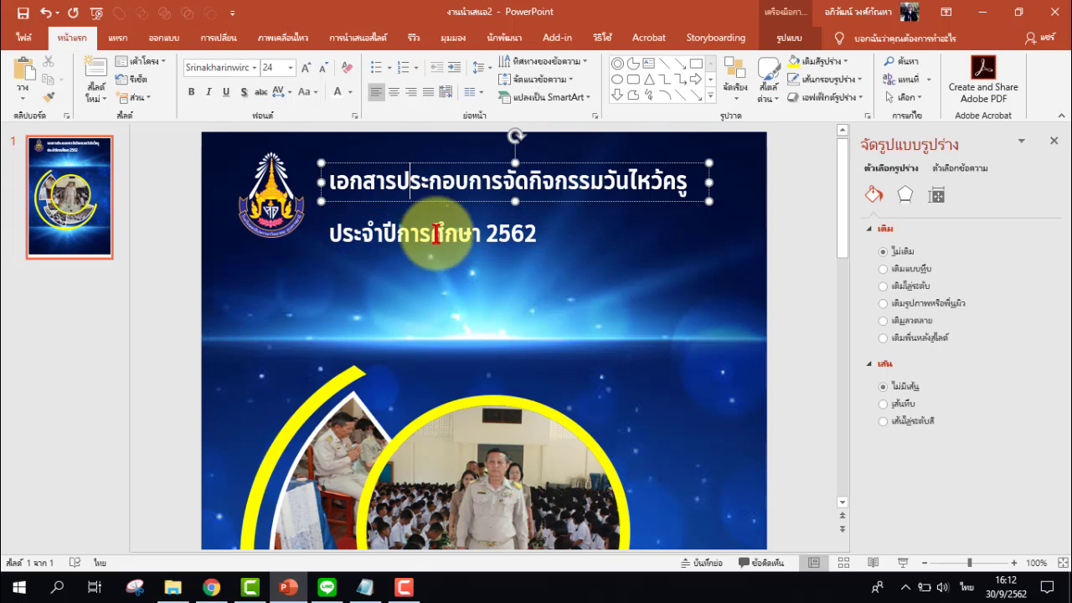
pyautogui.click(436, 232)
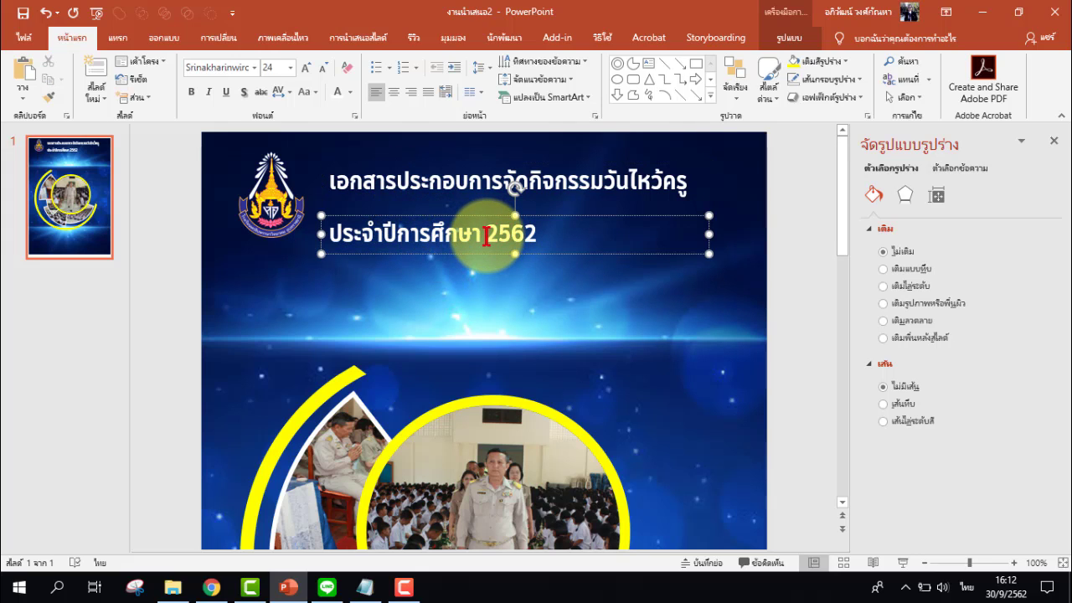
pyautogui.moveTo(487, 236); pyautogui.dragTo(513, 236)
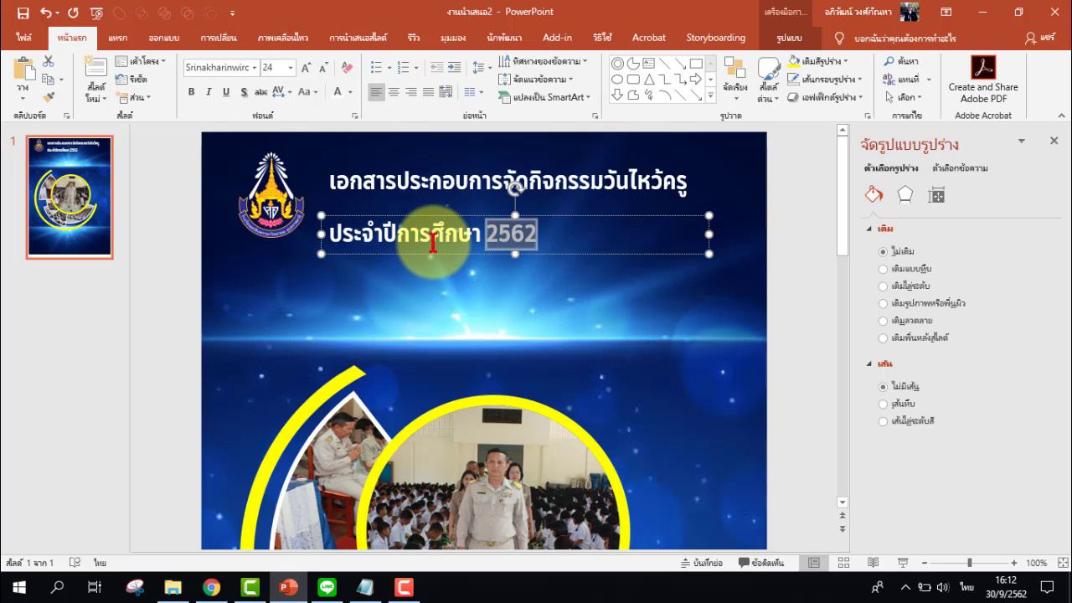
pyautogui.moveTo(323, 232); pyautogui.dragTo(520, 232)
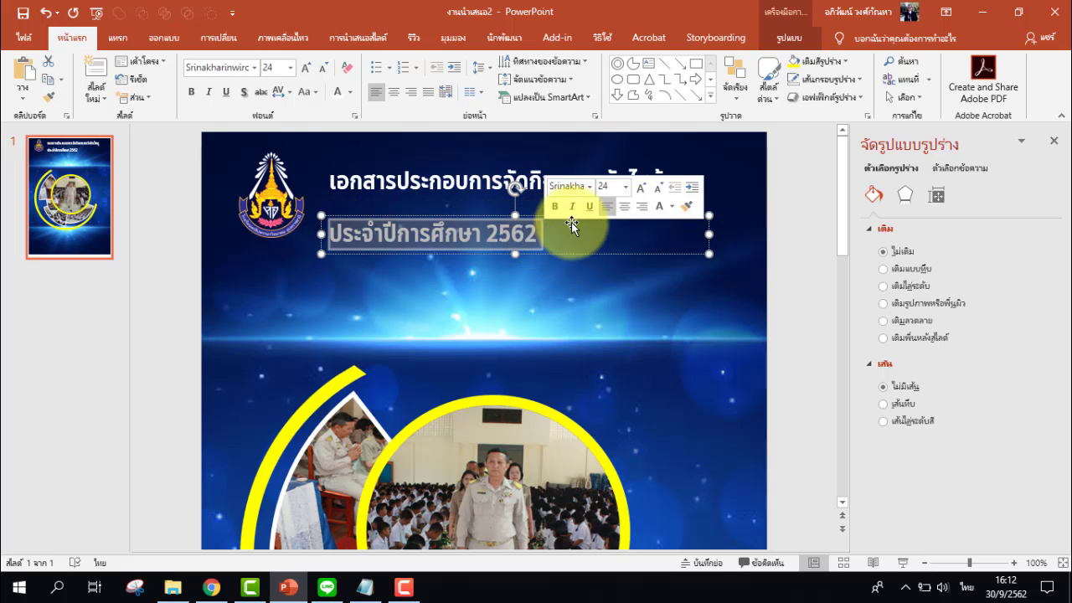
pyautogui.click(507, 217)
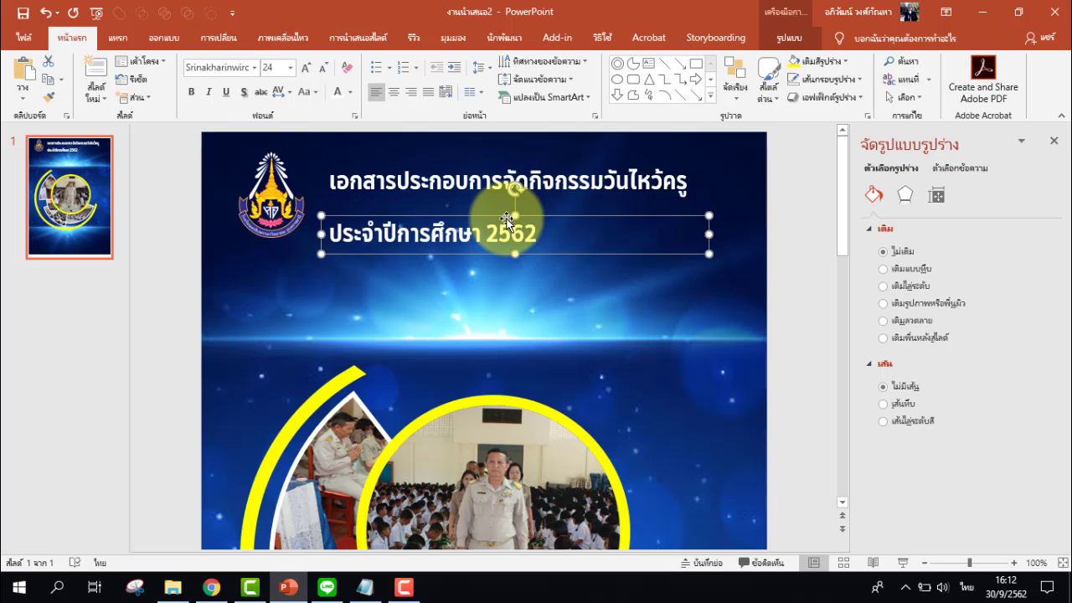
pyautogui.click(306, 69)
pyautogui.click(306, 68)
pyautogui.click(306, 69)
pyautogui.click(305, 69)
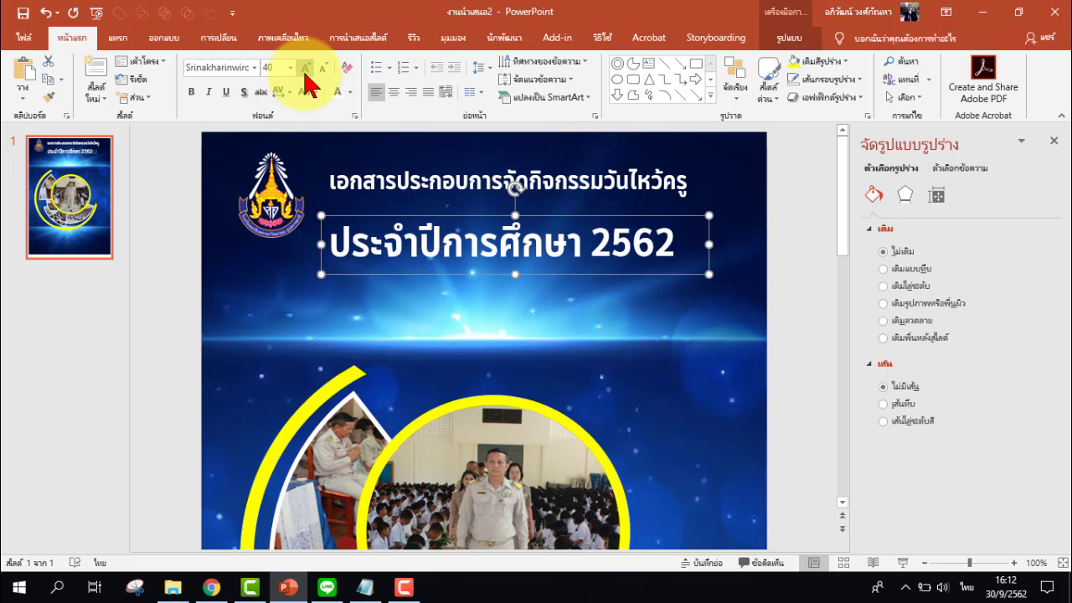
pyautogui.moveTo(648, 217); pyautogui.dragTo(649, 200)
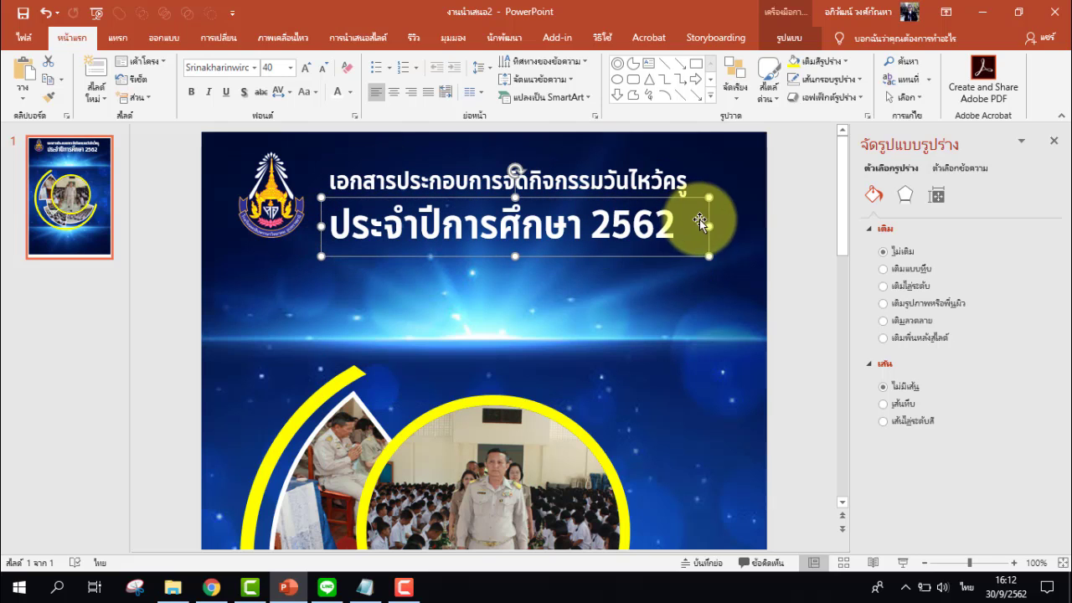
pyautogui.click(307, 69)
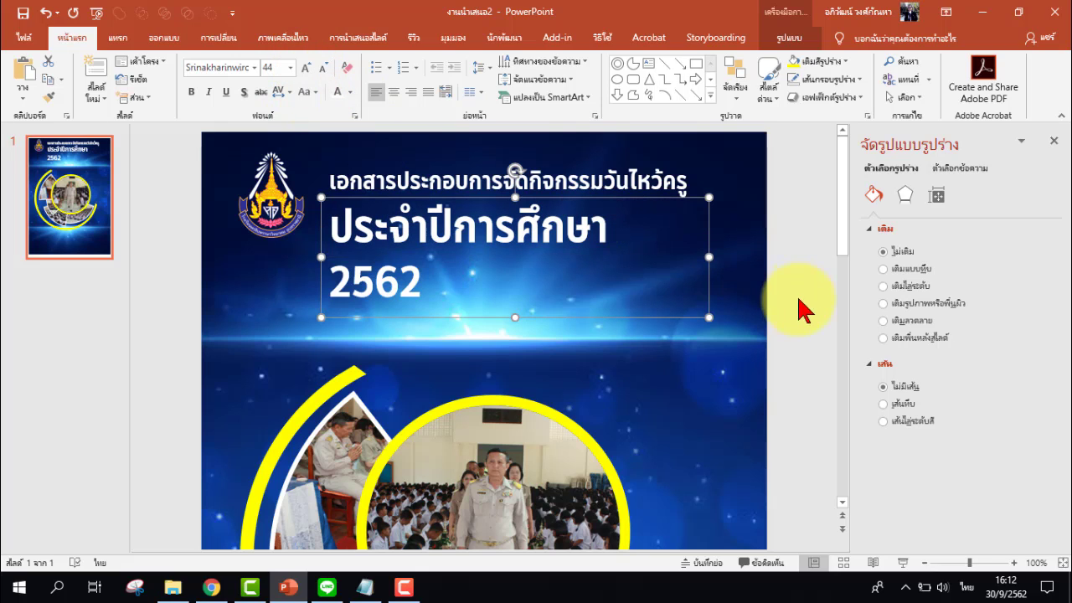
pyautogui.moveTo(709, 257); pyautogui.dragTo(720, 263)
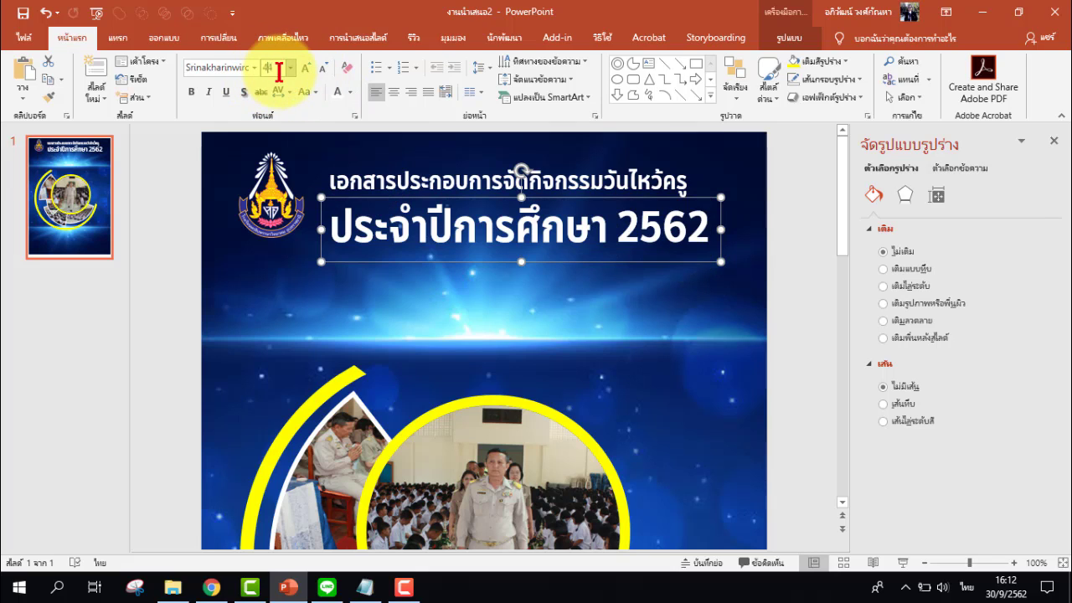
pyautogui.write('42')
pyautogui.press('Return')
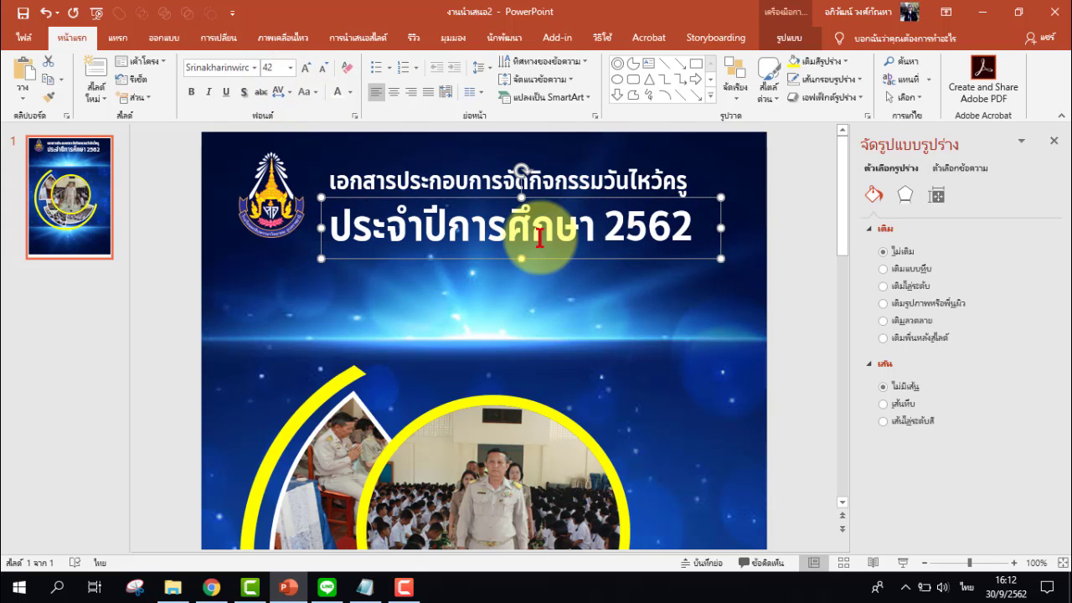
# Colour the academic-year line yellow
pyautogui.click(351, 92)
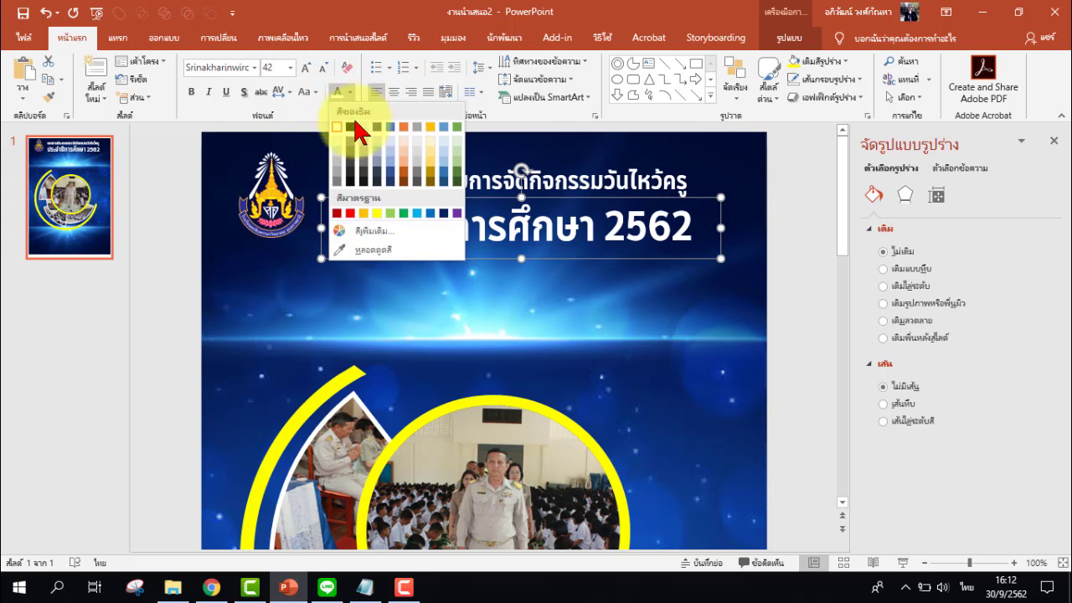
pyautogui.click(382, 212)
pyautogui.click(760, 304)
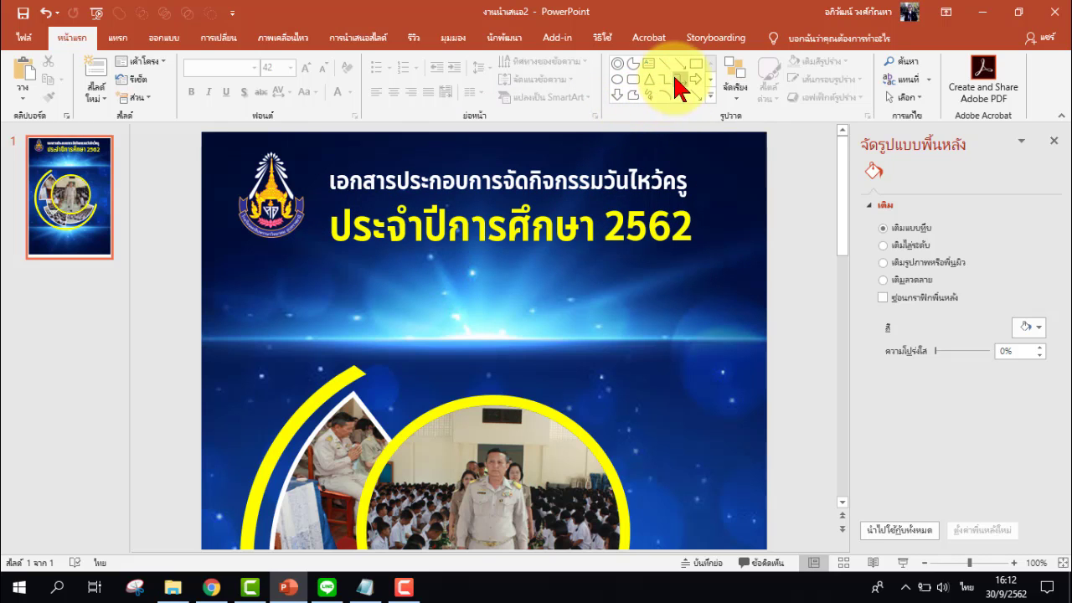
# Draw a thin vertical bar beside the titles, filled yellow with no outline
pyautogui.click(696, 64)
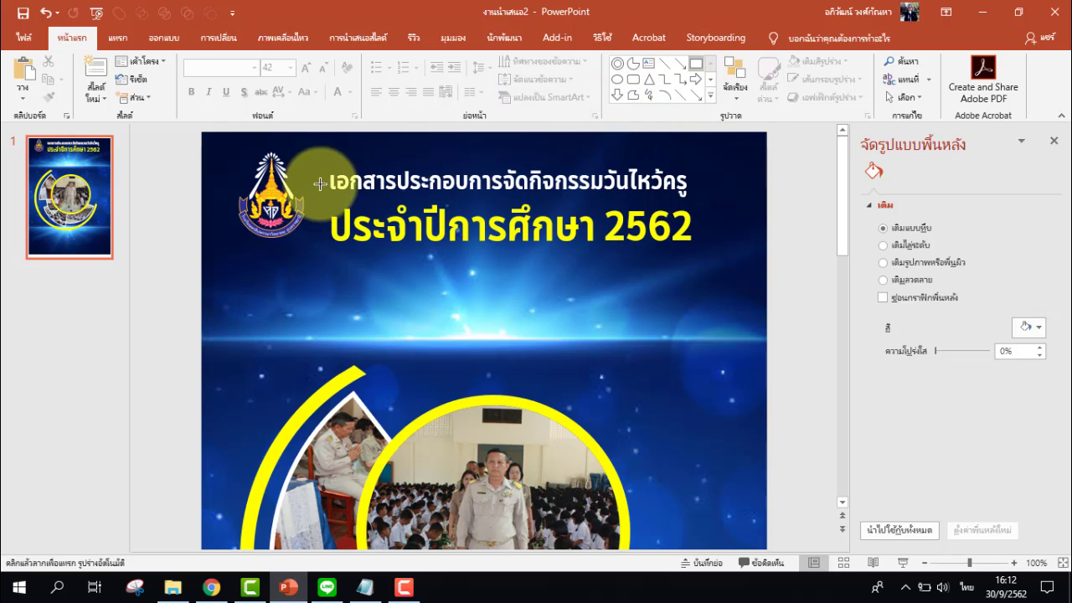
pyautogui.moveTo(323, 173)
pyautogui.mouseDown()
pyautogui.moveTo(317, 249)
pyautogui.moveTo(315, 223)
pyautogui.mouseUp()
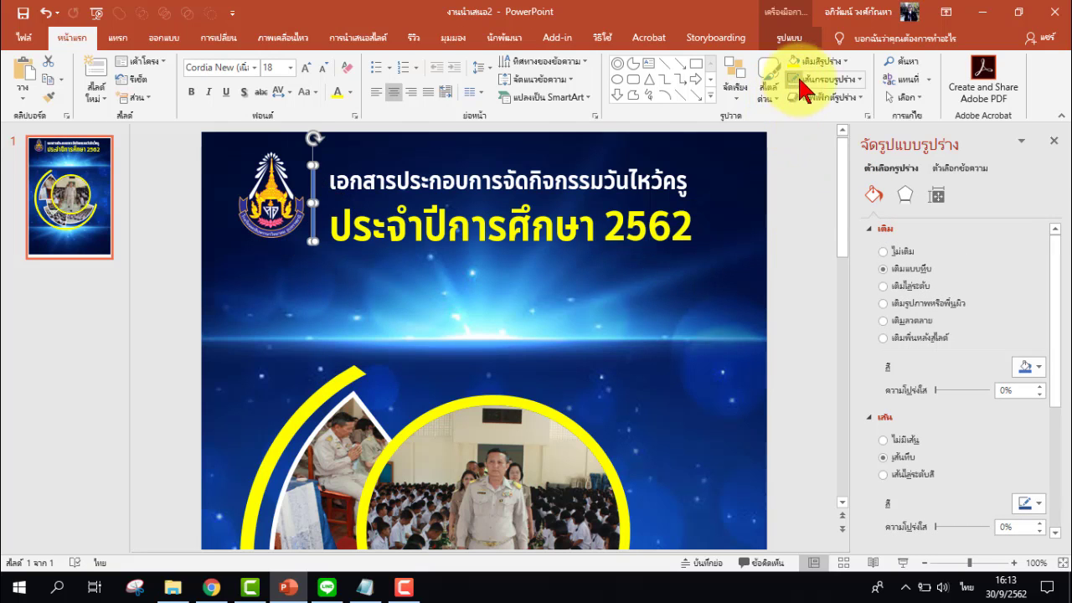
pyautogui.click(807, 83)
pyautogui.click(817, 62)
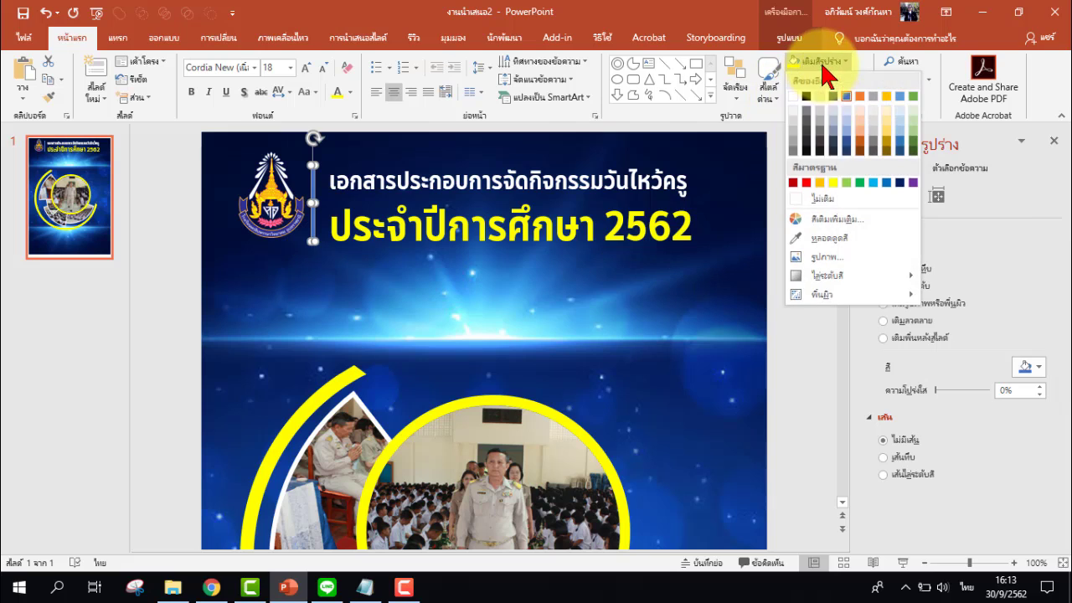
pyautogui.click(825, 191)
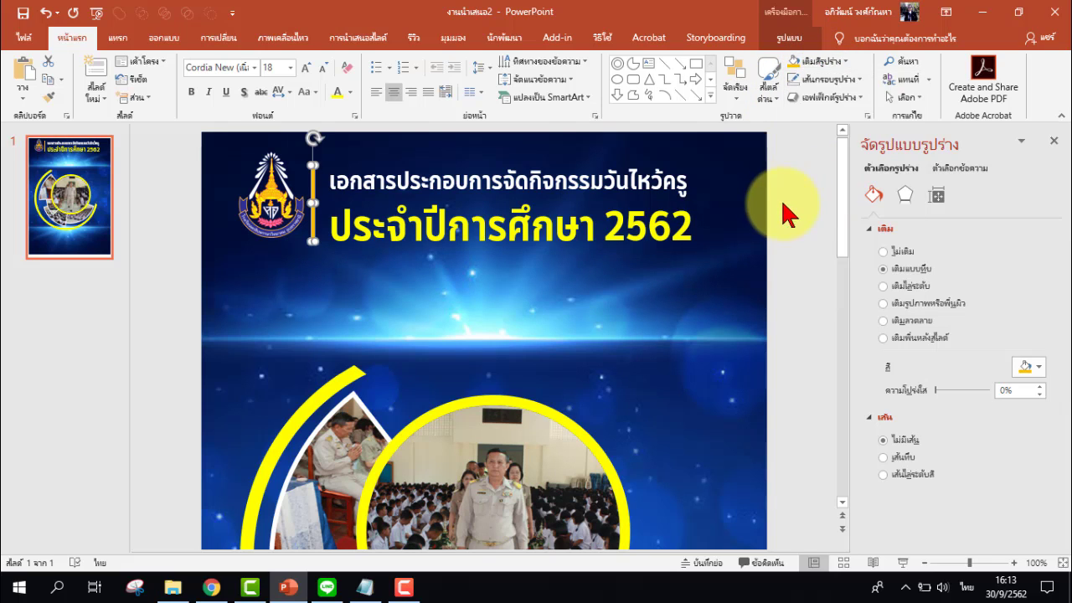
pyautogui.click(817, 260)
# Nudge the logo slightly left, away from the yellow divider
pyautogui.click(264, 214)
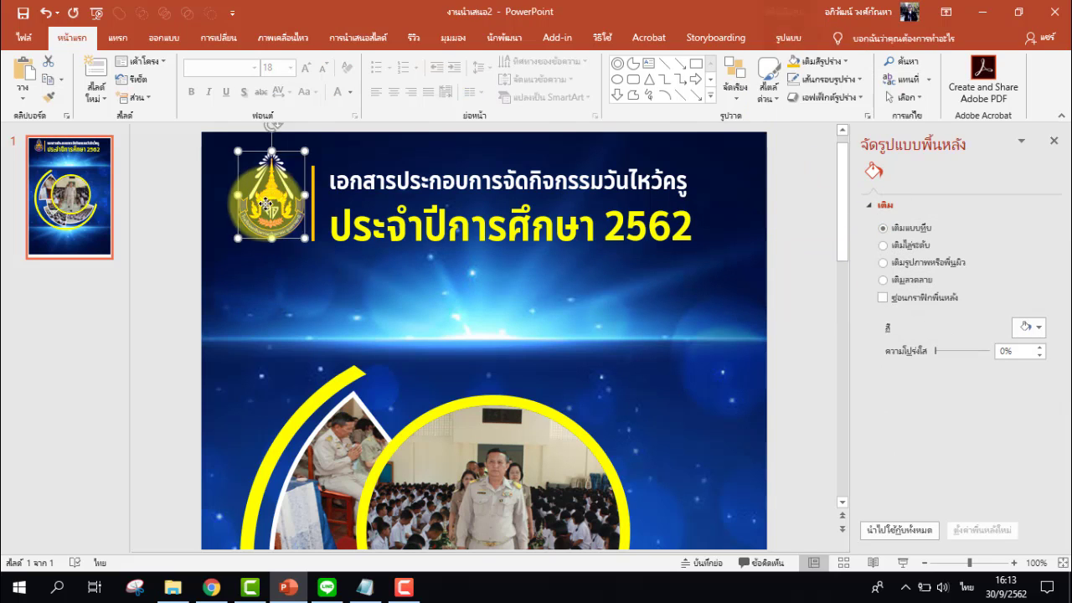
pyautogui.moveTo(264, 213); pyautogui.dragTo(261, 206)
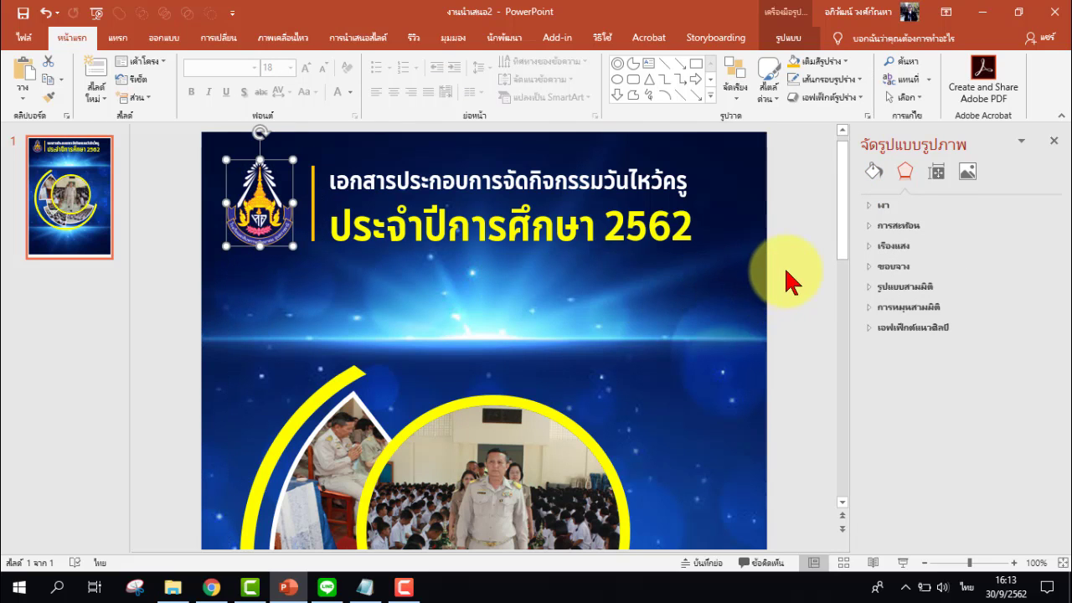
pyautogui.click(758, 281)
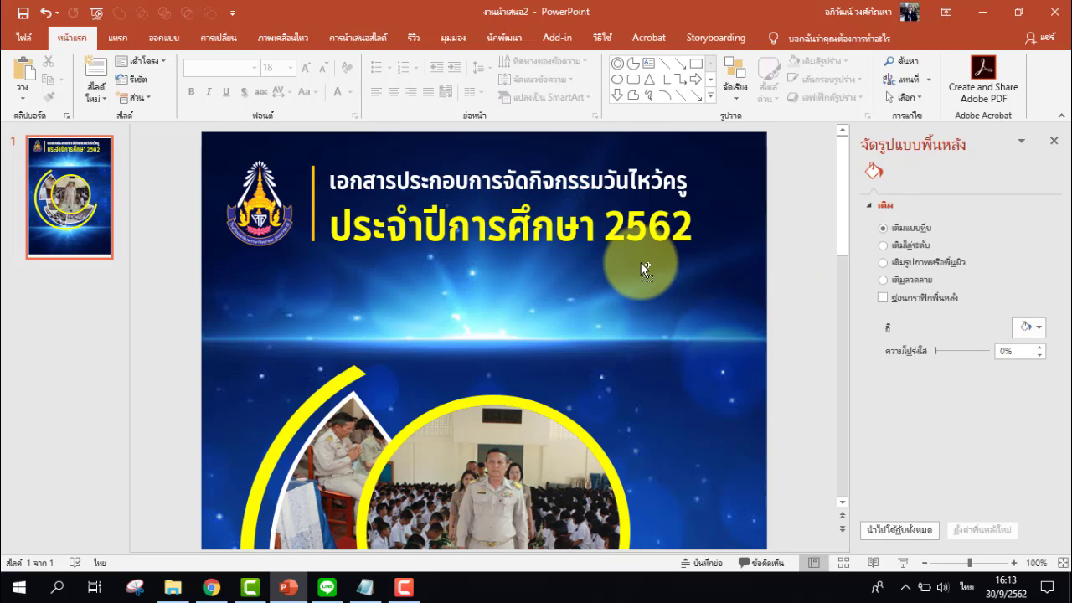
pyautogui.keyDown('ctrl'); pyautogui.scroll(-3, 641, 262); pyautogui.keyUp('ctrl')
pyautogui.keyDown('ctrl'); pyautogui.scroll(-3, 640, 262); pyautogui.keyUp('ctrl')
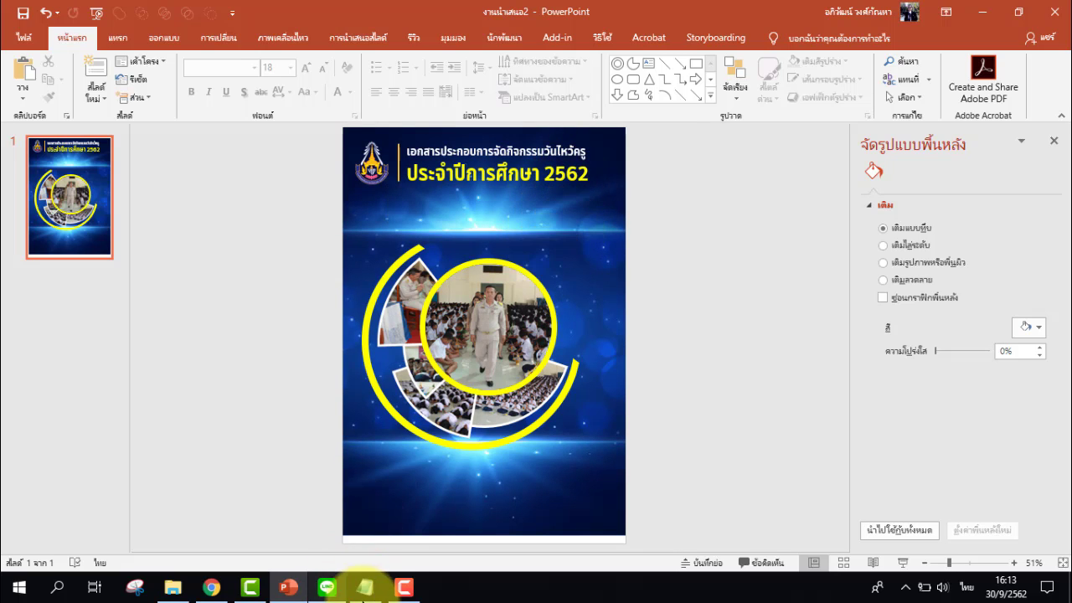
# Copy the title box below the header and paste the author's name from the notes into it
pyautogui.click(560, 146)
pyautogui.moveTo(576, 145); pyautogui.dragTo(588, 237)
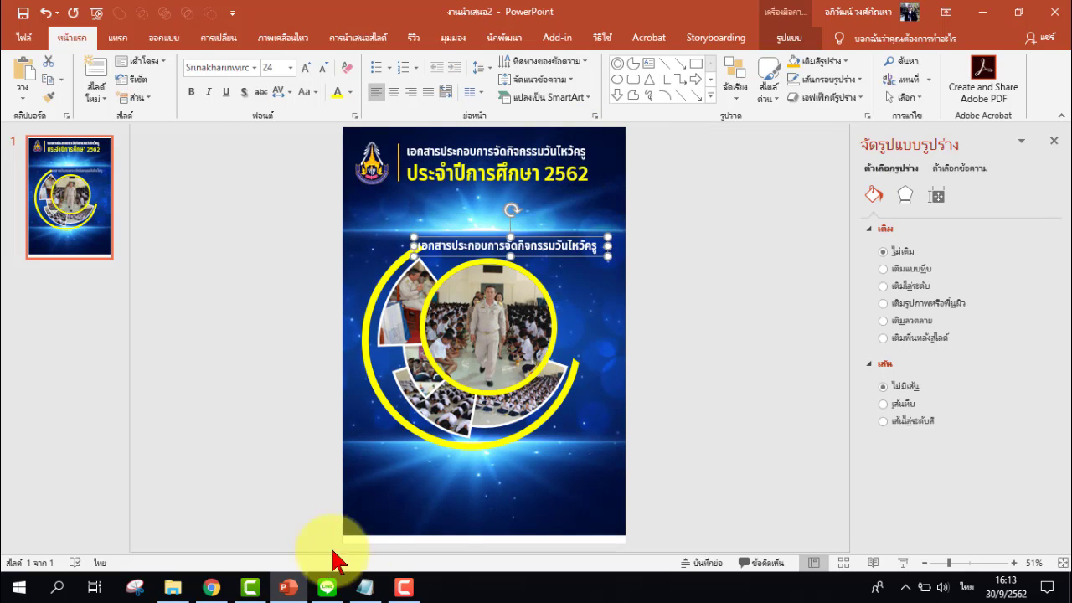
pyautogui.click(366, 587)
pyautogui.moveTo(443, 143); pyautogui.dragTo(294, 147)
pyautogui.hotkey('ctrl', 'c')
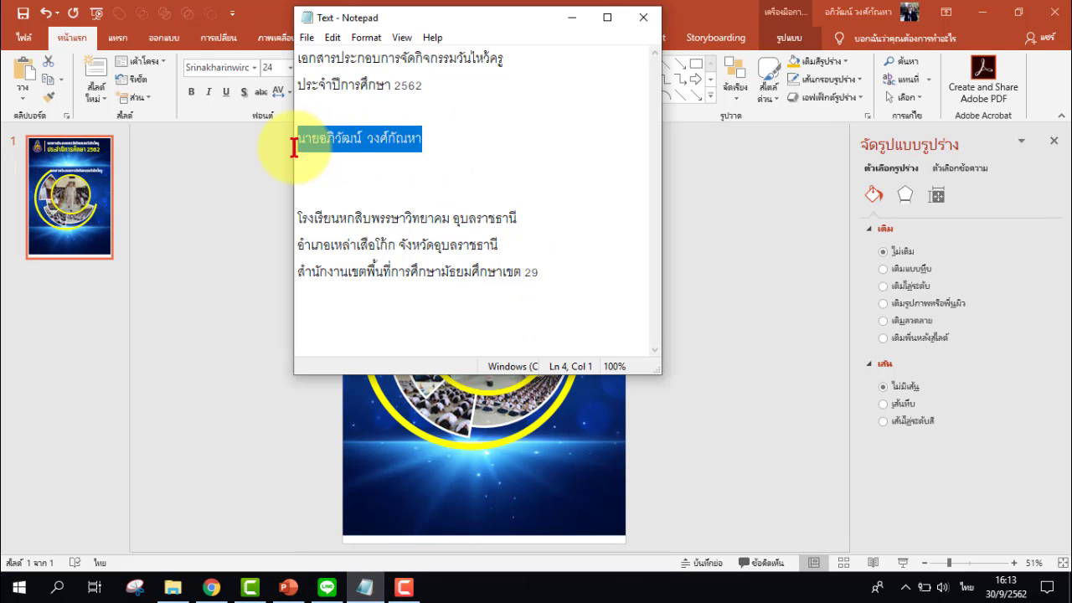
pyautogui.click(730, 270)
pyautogui.click(557, 245)
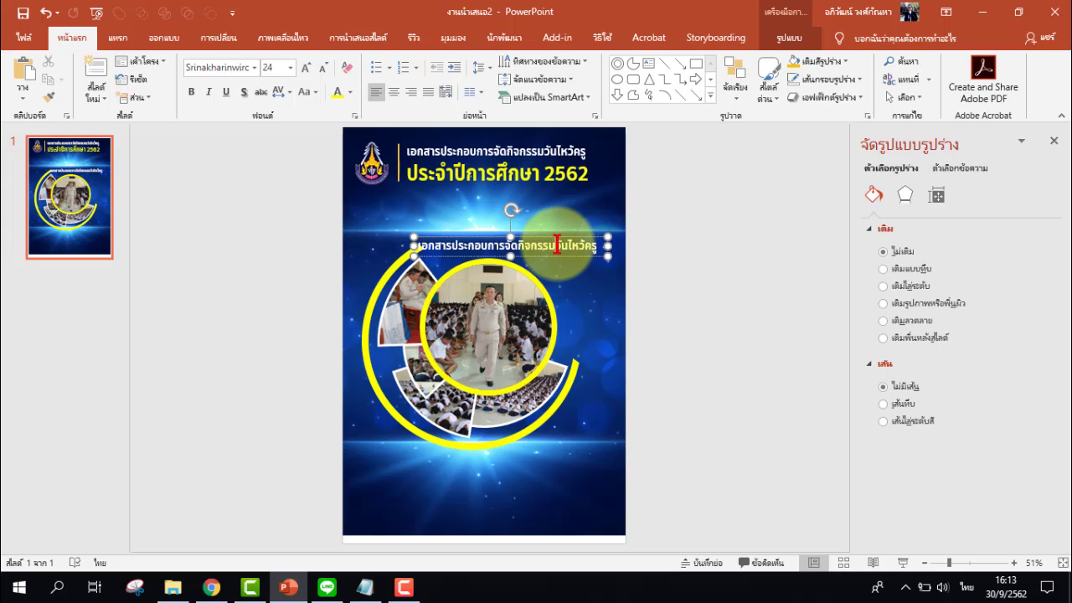
pyautogui.hotkey('ctrl', 'a')
pyautogui.hotkey('ctrl', 'v')
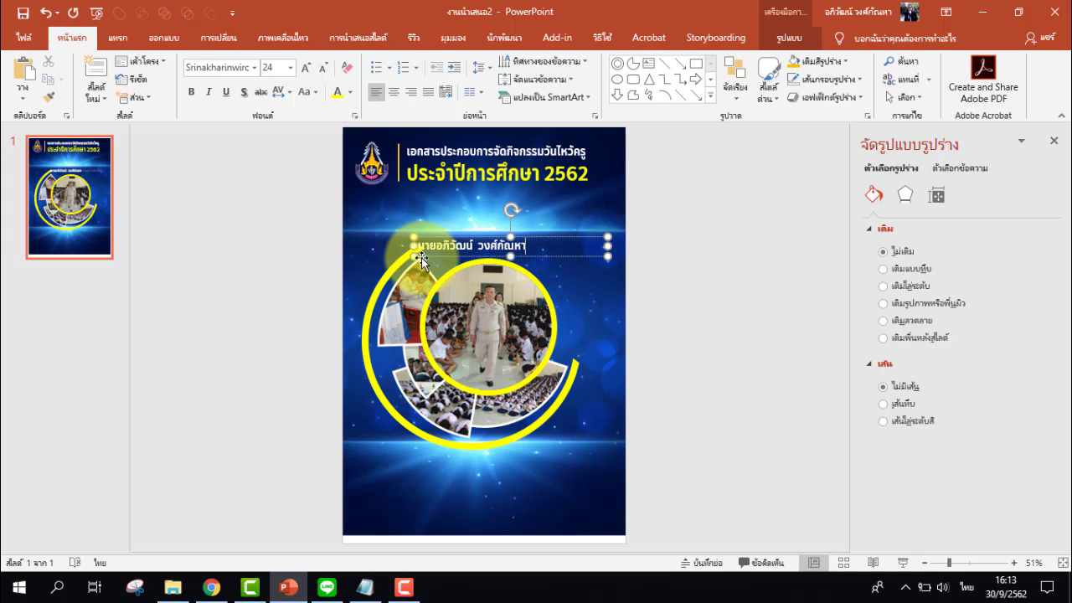
pyautogui.moveTo(412, 248); pyautogui.dragTo(474, 251)
pyautogui.click(711, 393)
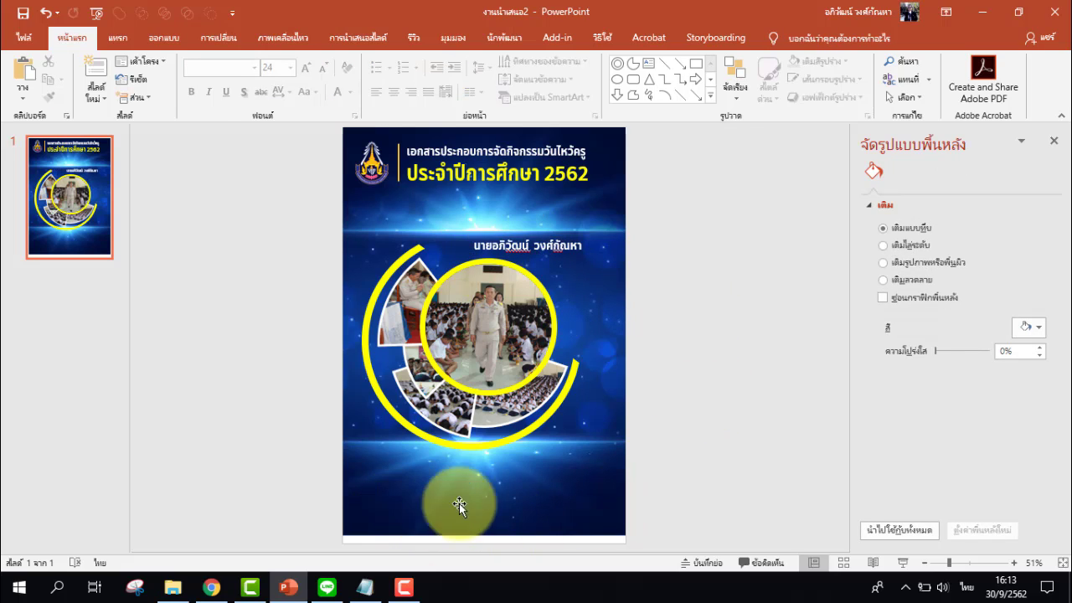
# Duplicate the name line near the slide bottom and widen that copy
pyautogui.click(583, 251)
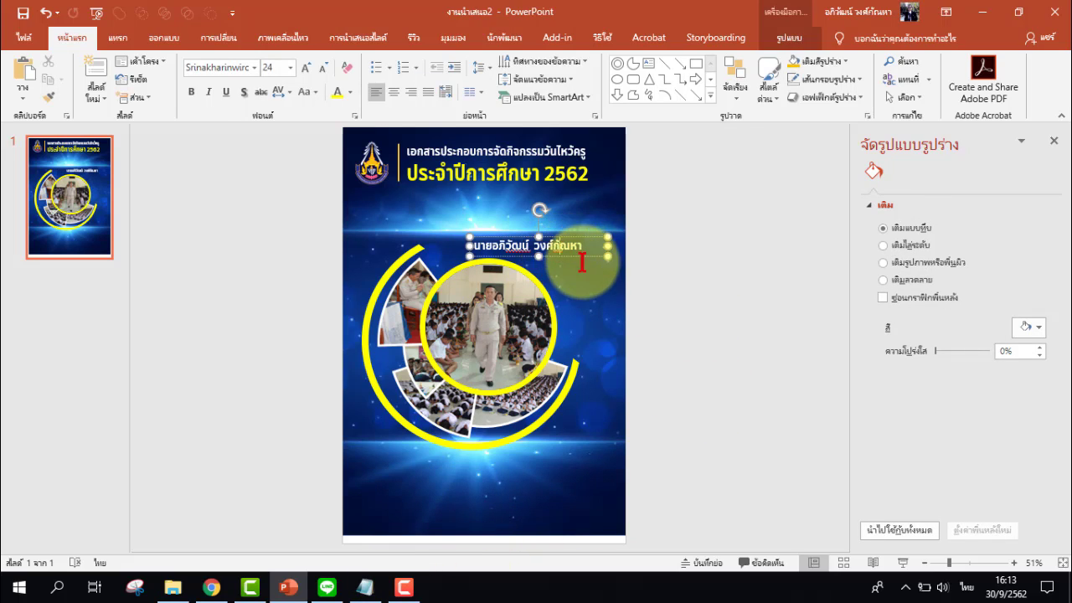
pyautogui.moveTo(557, 263)
pyautogui.mouseDown()
pyautogui.moveTo(501, 501)
pyautogui.moveTo(472, 505)
pyautogui.mouseUp()
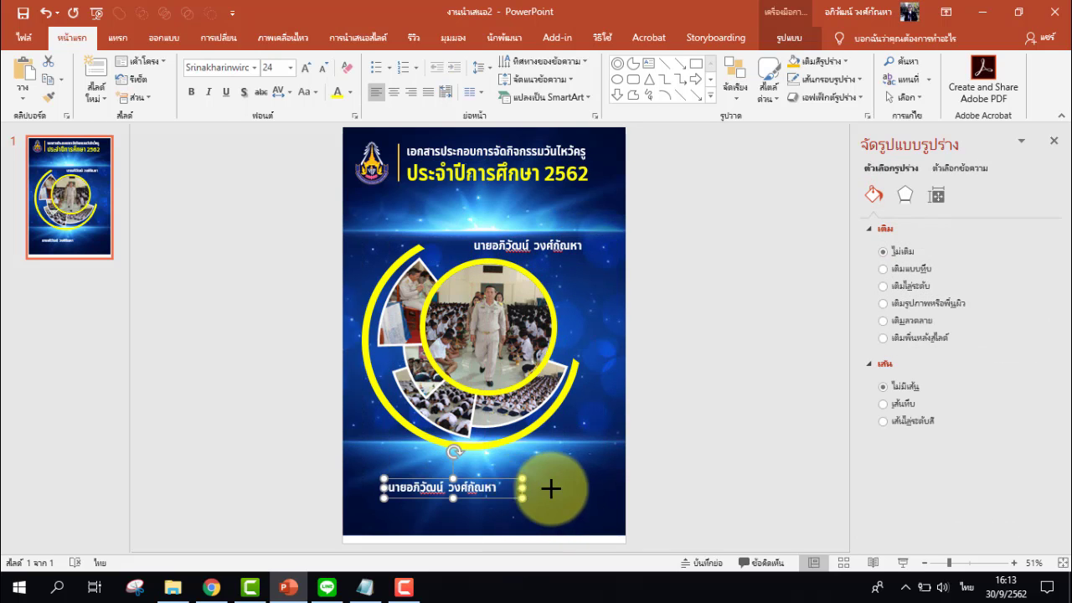
pyautogui.moveTo(551, 489); pyautogui.dragTo(597, 489)
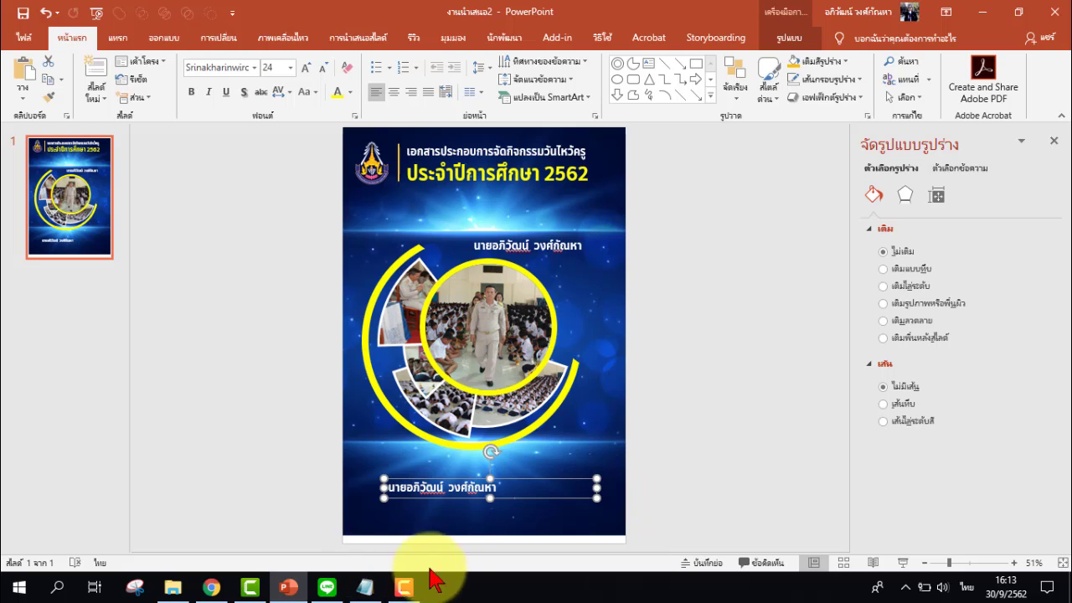
# Replace the bottom box text with the school, district/province and Service Area 29 lines, fitted inside the slide
pyautogui.click(365, 587)
pyautogui.moveTo(531, 271)
pyautogui.mouseDown()
pyautogui.moveTo(285, 237)
pyautogui.moveTo(295, 218)
pyautogui.mouseUp()
pyautogui.hotkey('ctrl', 'c')
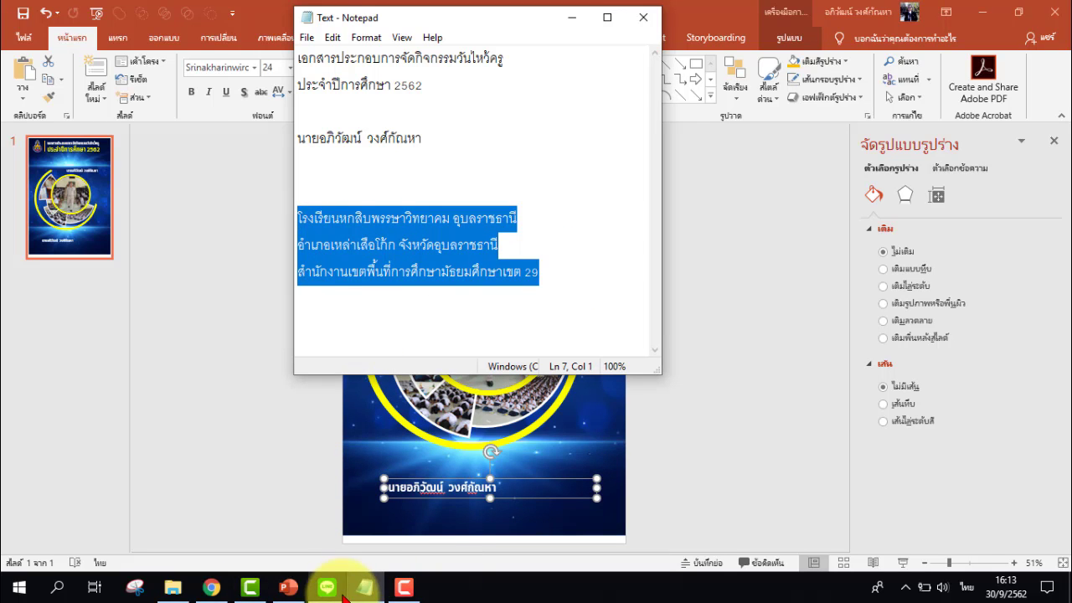
pyautogui.click(287, 586)
pyautogui.click(484, 499)
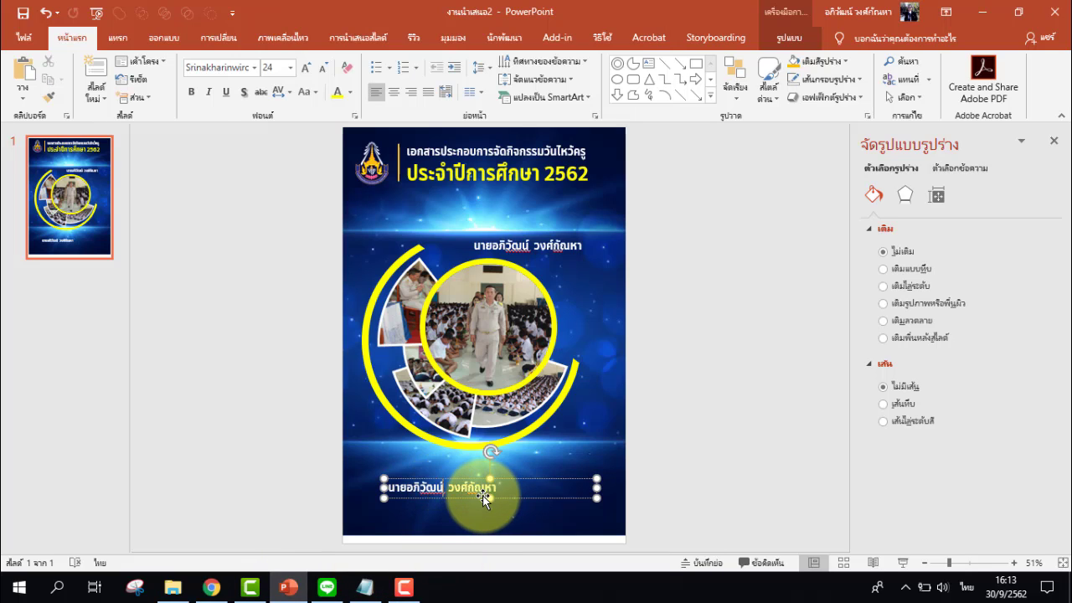
pyautogui.tripleClick(482, 495)
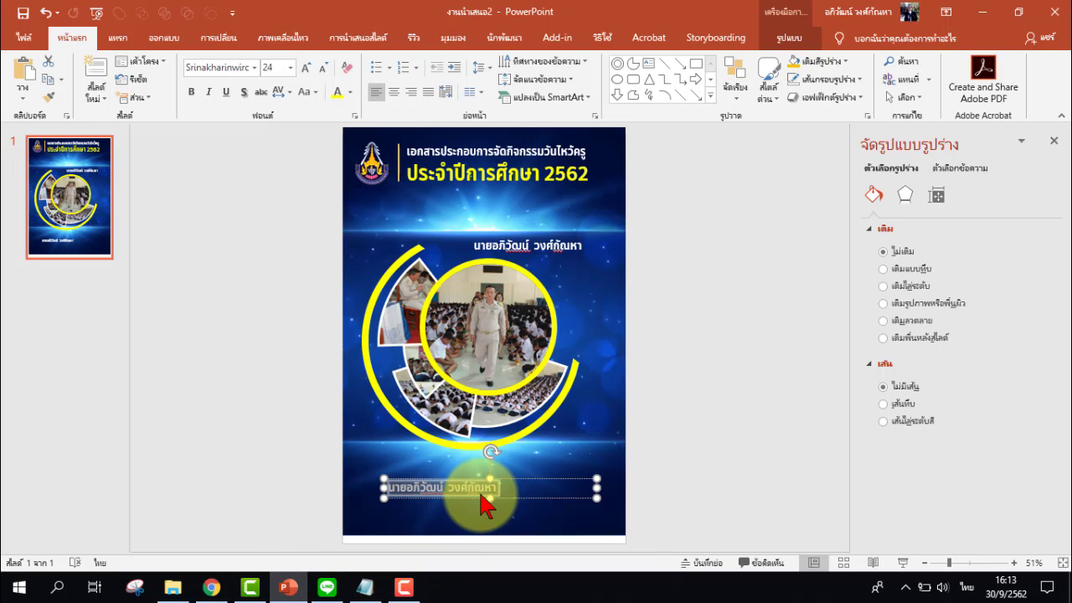
pyautogui.hotkey('ctrl', 'v')
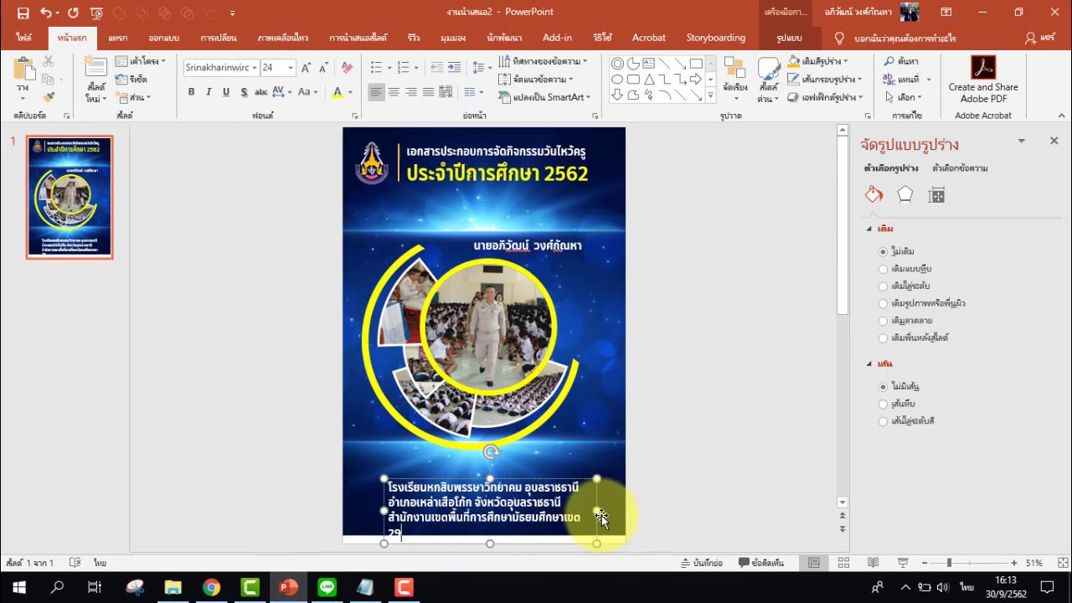
pyautogui.moveTo(601, 518); pyautogui.dragTo(606, 510)
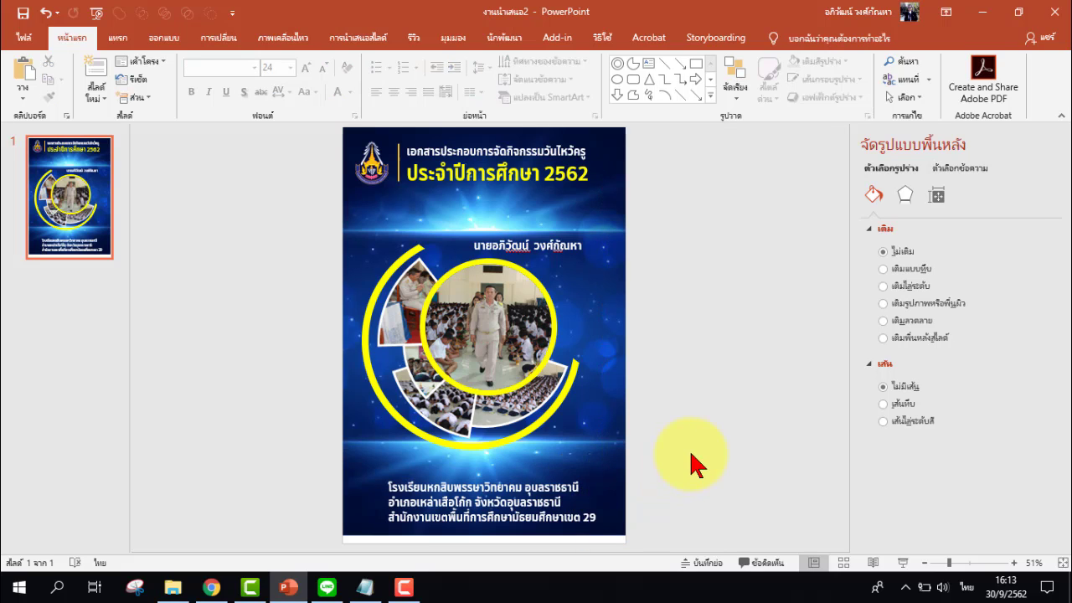
pyautogui.moveTo(566, 476); pyautogui.dragTo(562, 476)
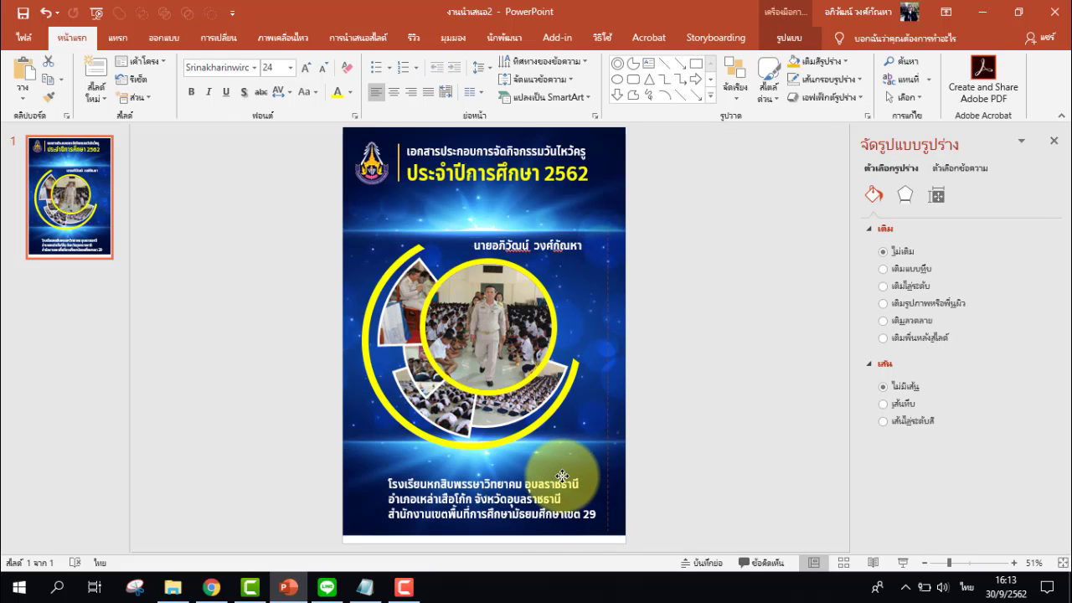
pyautogui.click(711, 453)
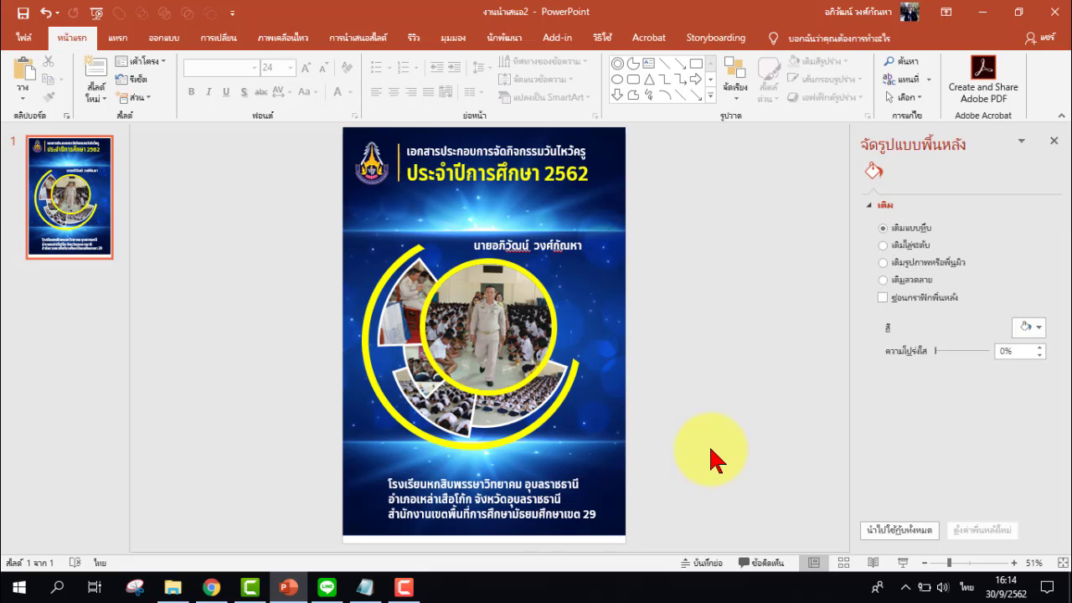
# Close the Format Background pane and start the slide show to preview the cover
pyautogui.click(1054, 142)
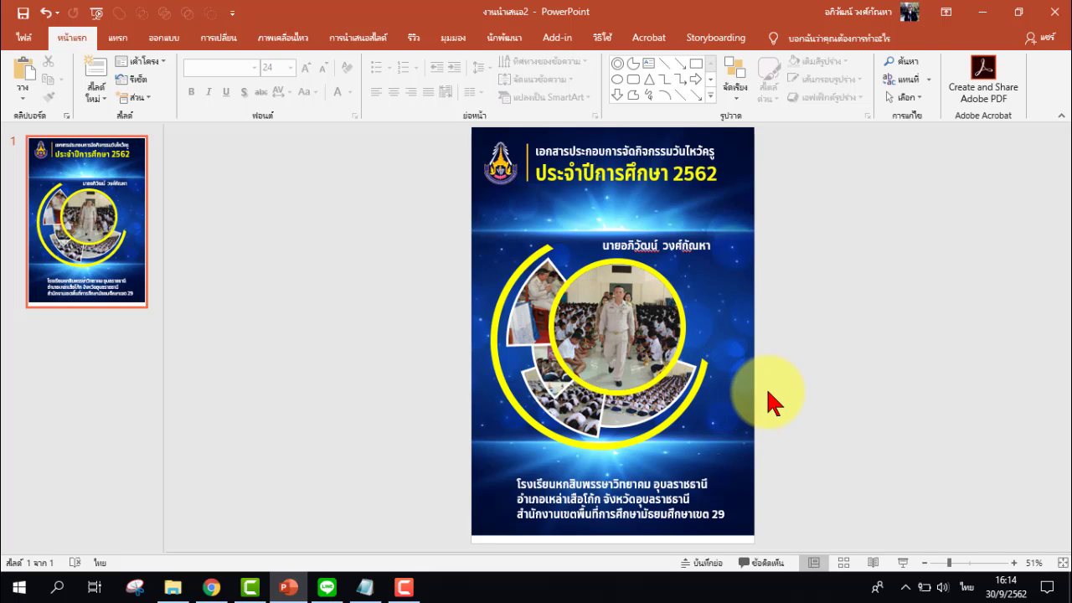
pyautogui.click(903, 563)
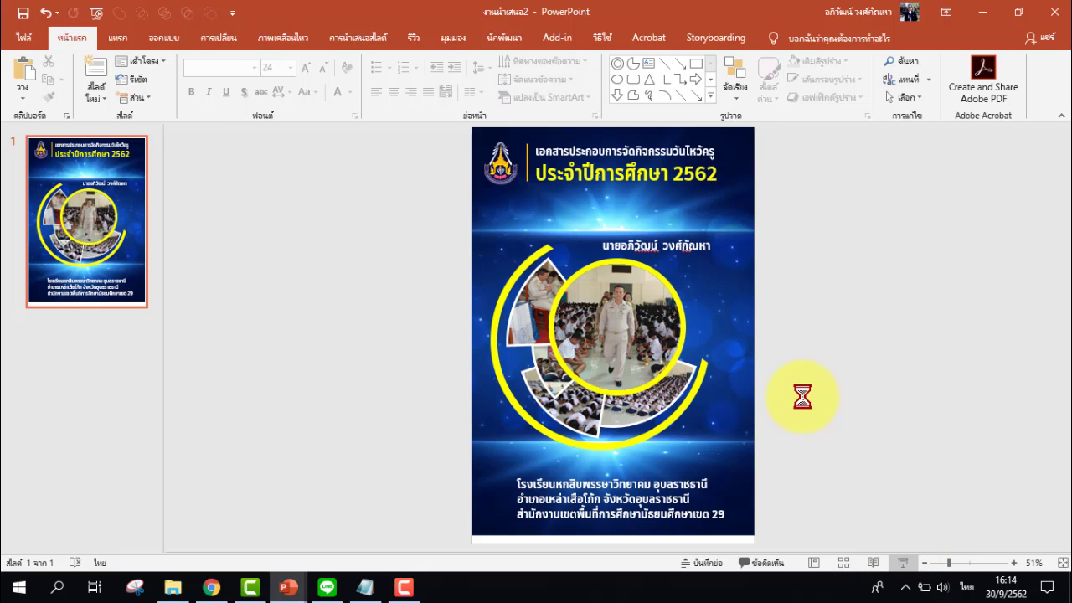